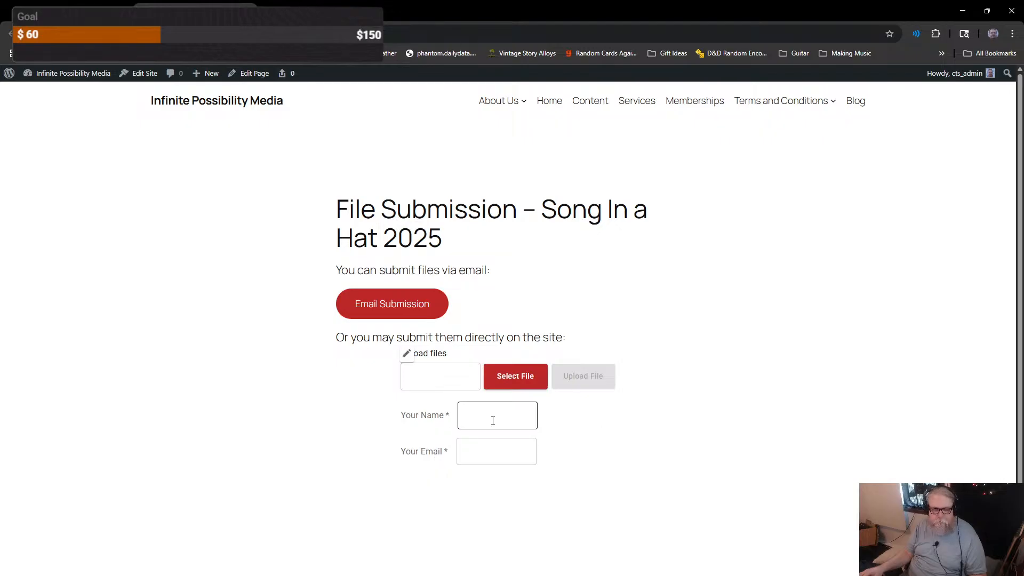
Step: Go back to the Song in a Hat page and scroll to its What Is It? and How It Works rules
{"action": "key", "text": "alt+Left"}
{"action": "scroll", "coordinate": [222, 347], "scroll_direction": "down", "scroll_amount": 8}
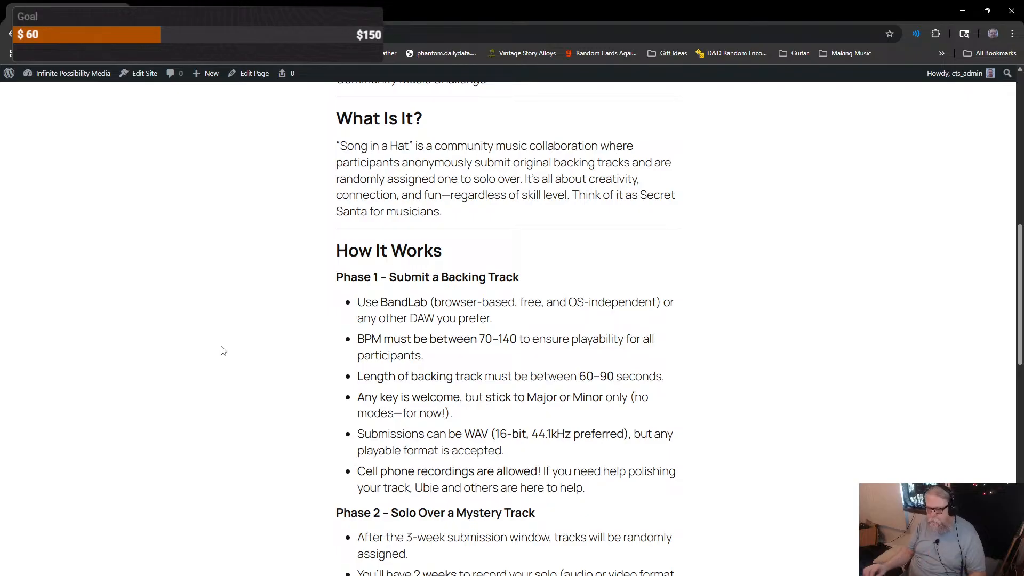
{"action": "scroll", "coordinate": [223, 351], "scroll_direction": "down", "scroll_amount": 1}
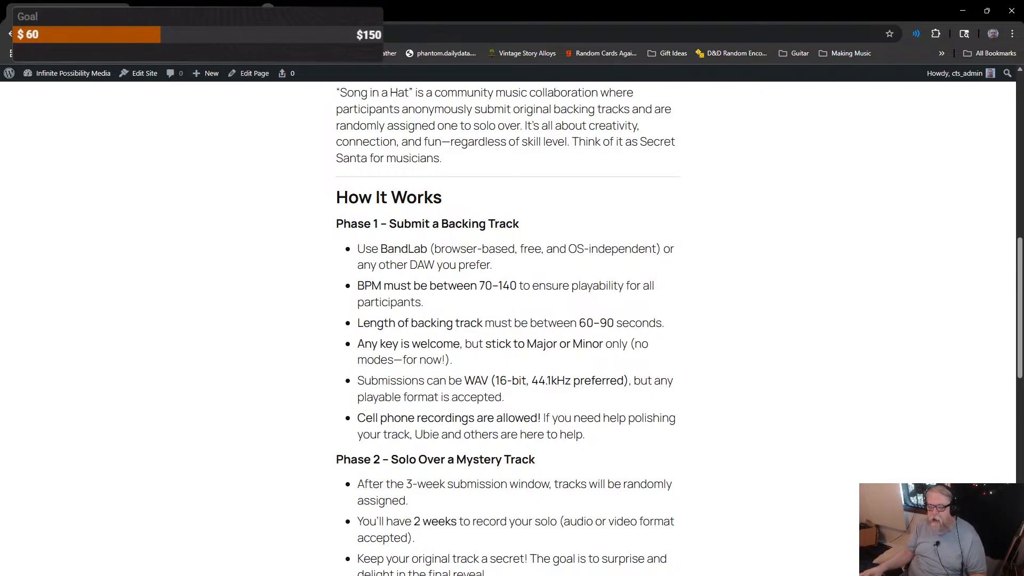
{"action": "left_click", "coordinate": [266, 8]}
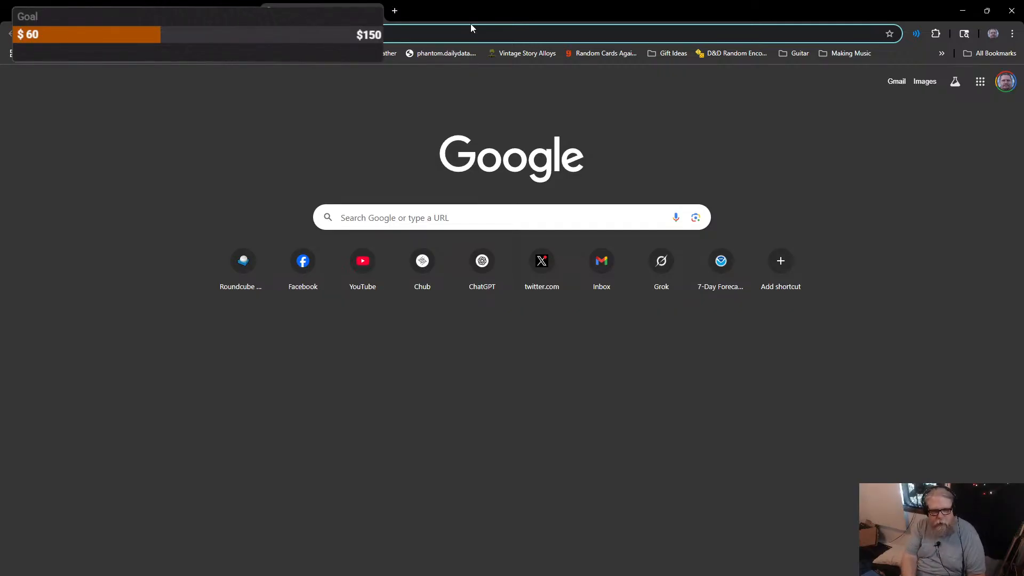
Step: Load bandlab.com in the new tab by entering ban in the address bar
{"action": "type", "text": "ban"}
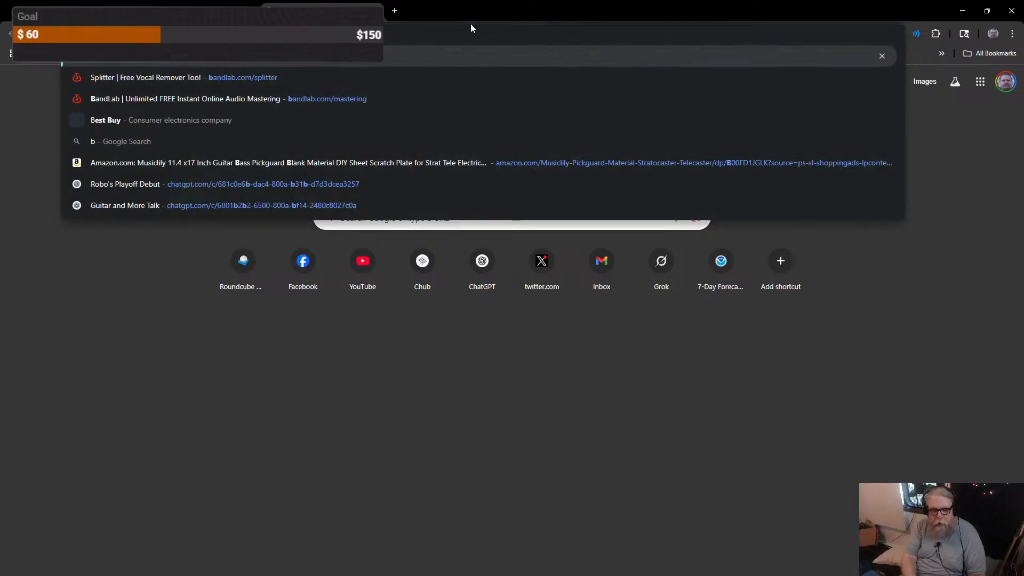
{"action": "key", "text": "Return"}
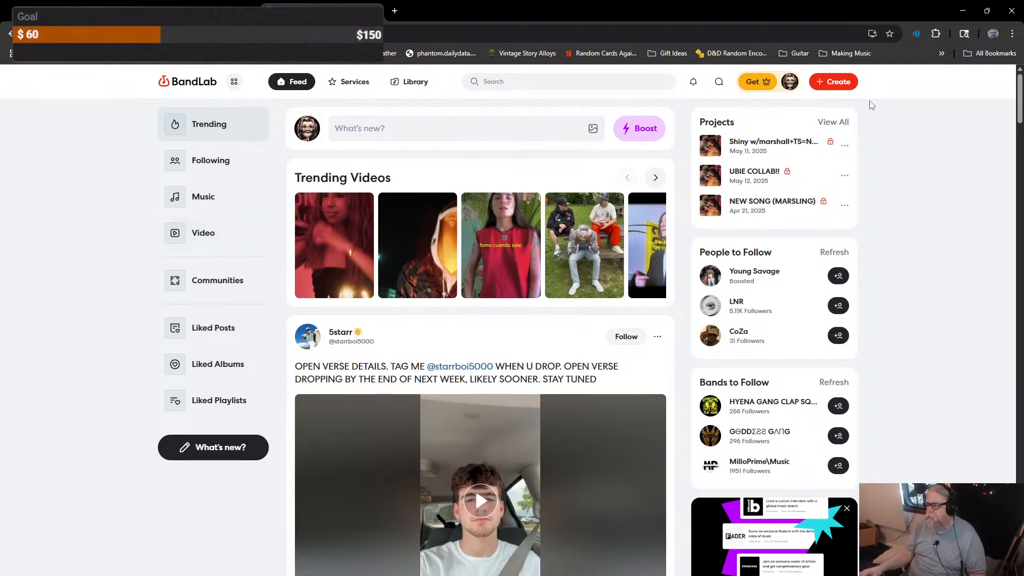
Step: Look over BandLab's Create options and start a New Project in the studio
{"action": "left_click", "coordinate": [845, 89]}
{"action": "left_click", "coordinate": [796, 127]}
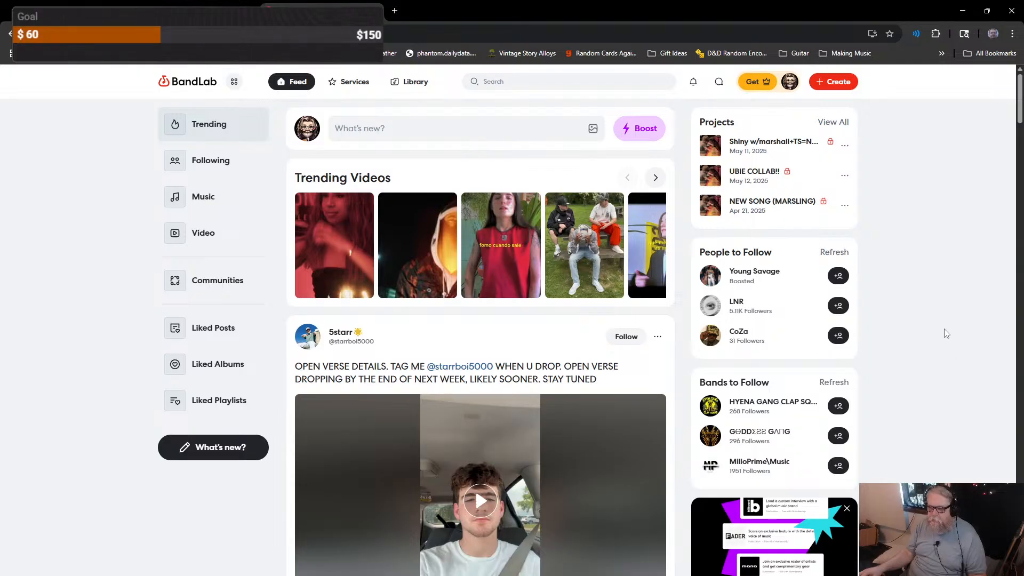
{"action": "left_click", "coordinate": [839, 84]}
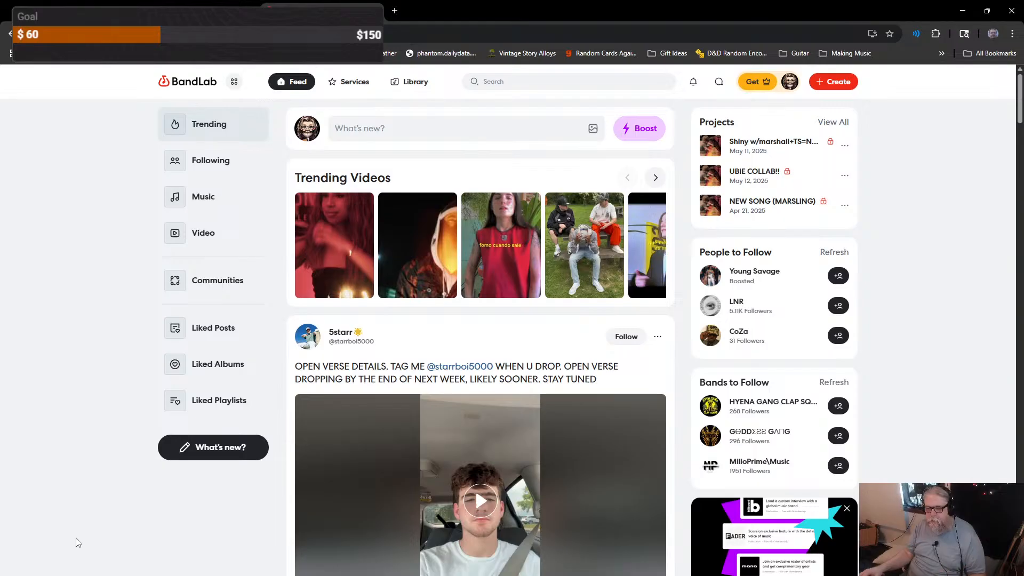
{"action": "scroll", "coordinate": [77, 542], "scroll_direction": "down", "scroll_amount": 5}
{"action": "scroll", "coordinate": [77, 542], "scroll_direction": "up", "scroll_amount": 5}
{"action": "left_click", "coordinate": [842, 83]}
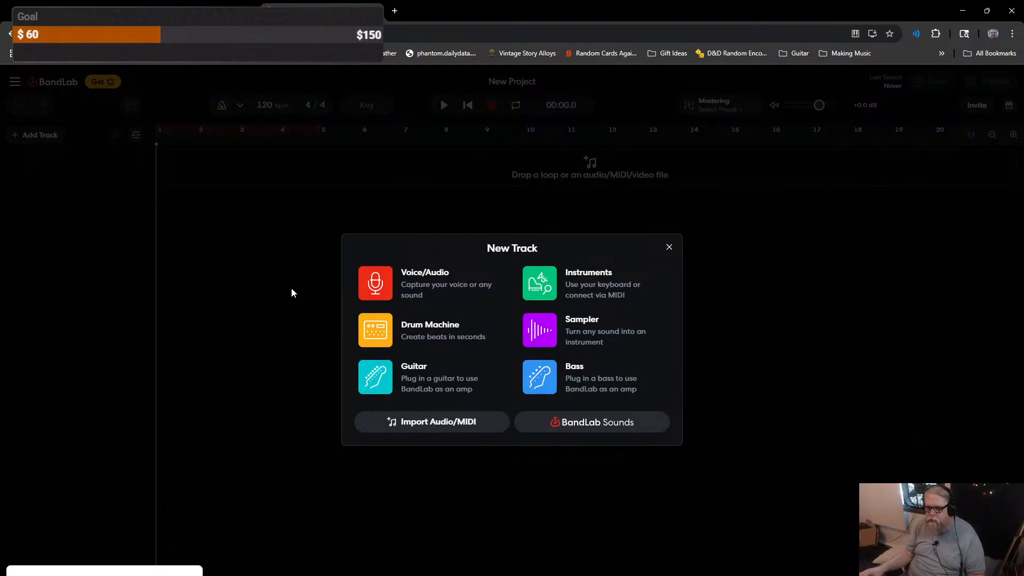
Step: Add a Guitar track and change the project tempo from 120 to 90 bpm
{"action": "left_click", "coordinate": [410, 382]}
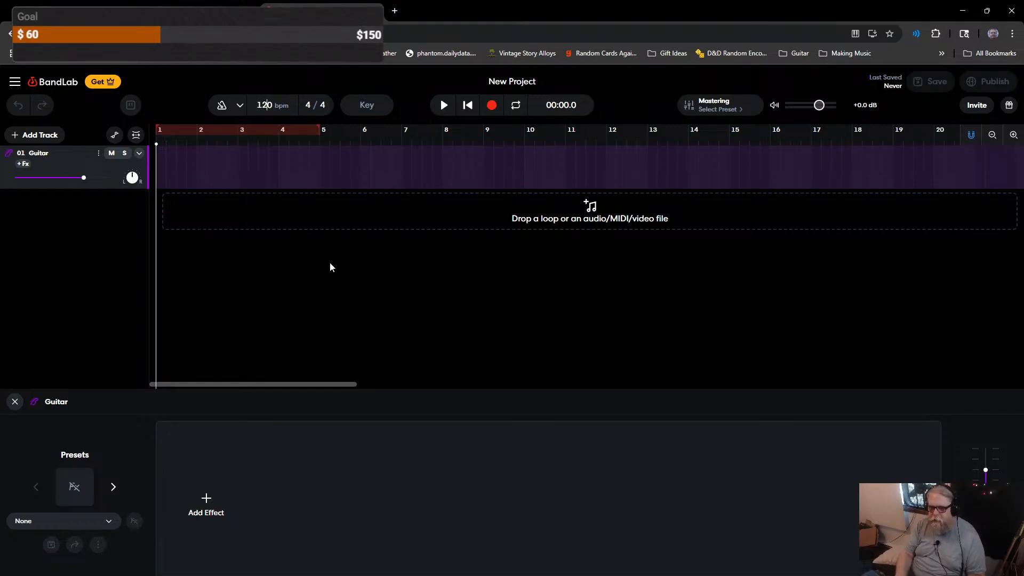
{"action": "key", "text": "BackSpace"}
{"action": "key", "text": "BackSpace"}
{"action": "type", "text": "90"}
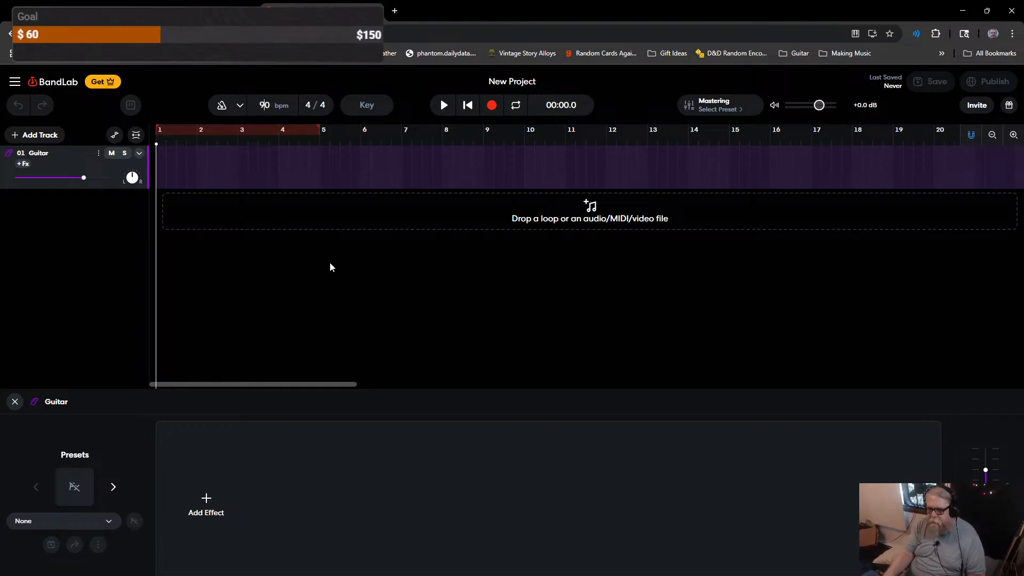
{"action": "left_click", "coordinate": [240, 106]}
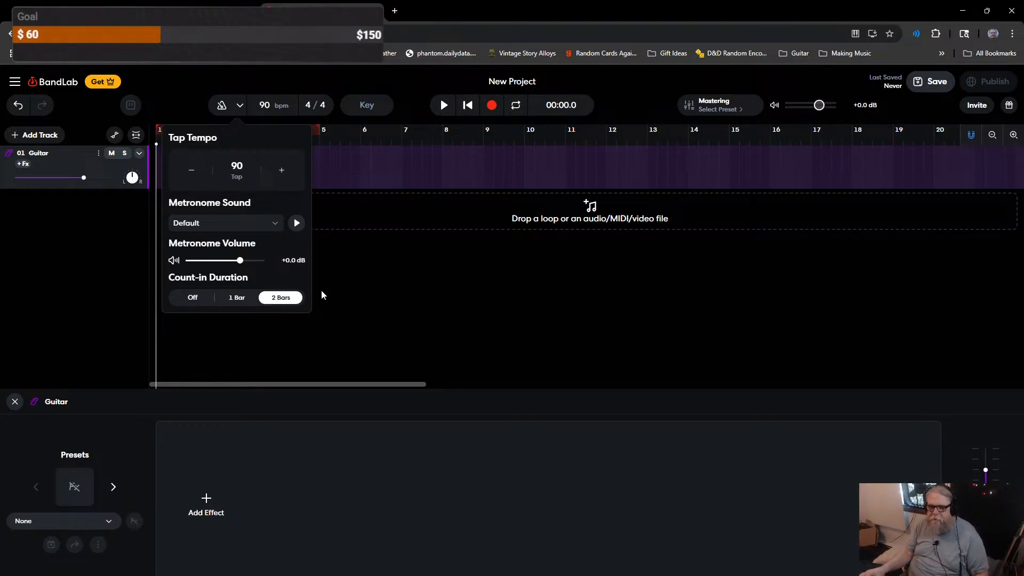
Step: Preview the default metronome sound, then browse the main menu's Settings without changing anything
{"action": "left_click", "coordinate": [297, 223]}
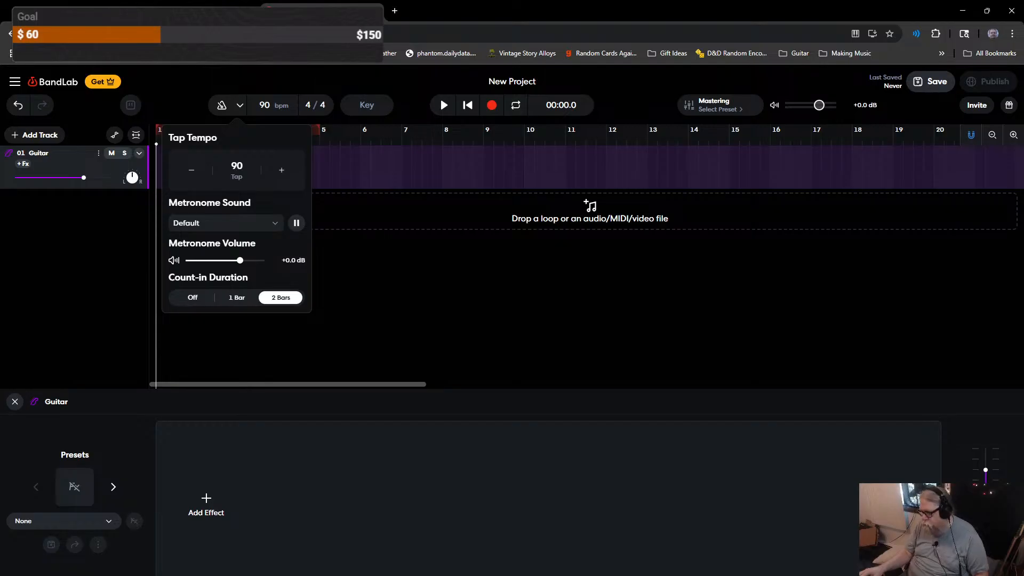
{"action": "left_click", "coordinate": [486, 310]}
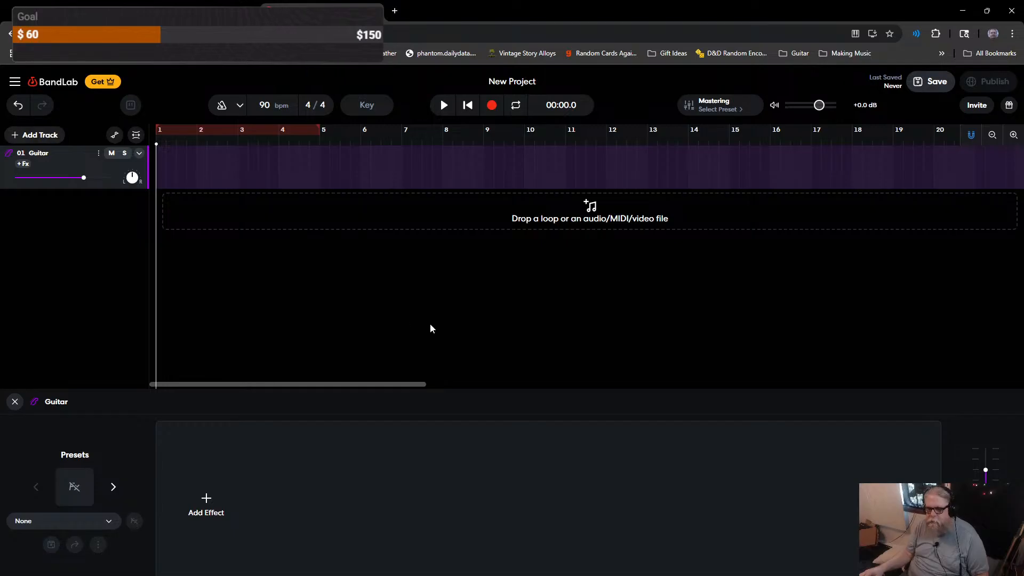
{"action": "left_click", "coordinate": [16, 82]}
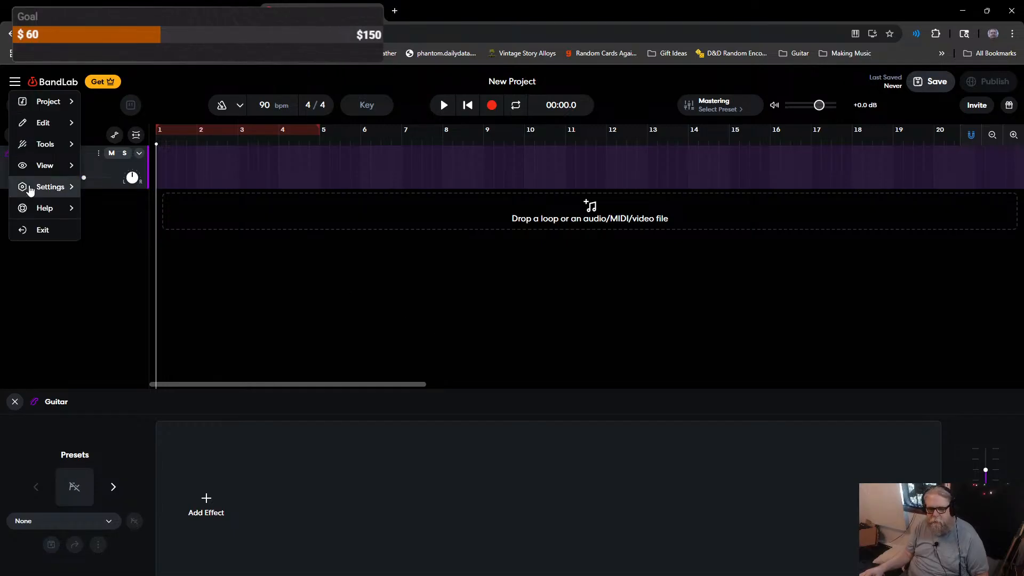
{"action": "mouse_move", "coordinate": [31, 191]}
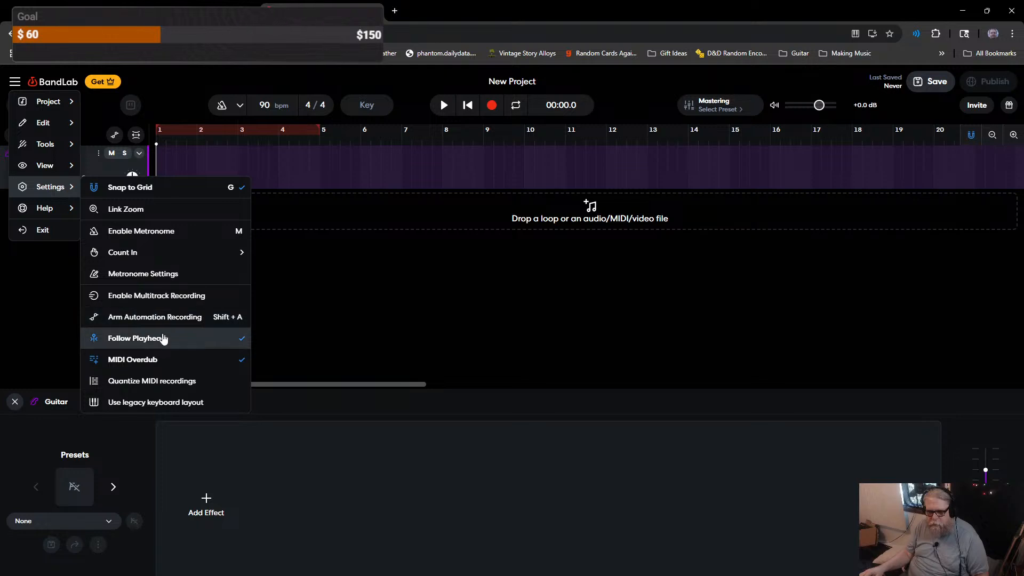
{"action": "left_click", "coordinate": [377, 315]}
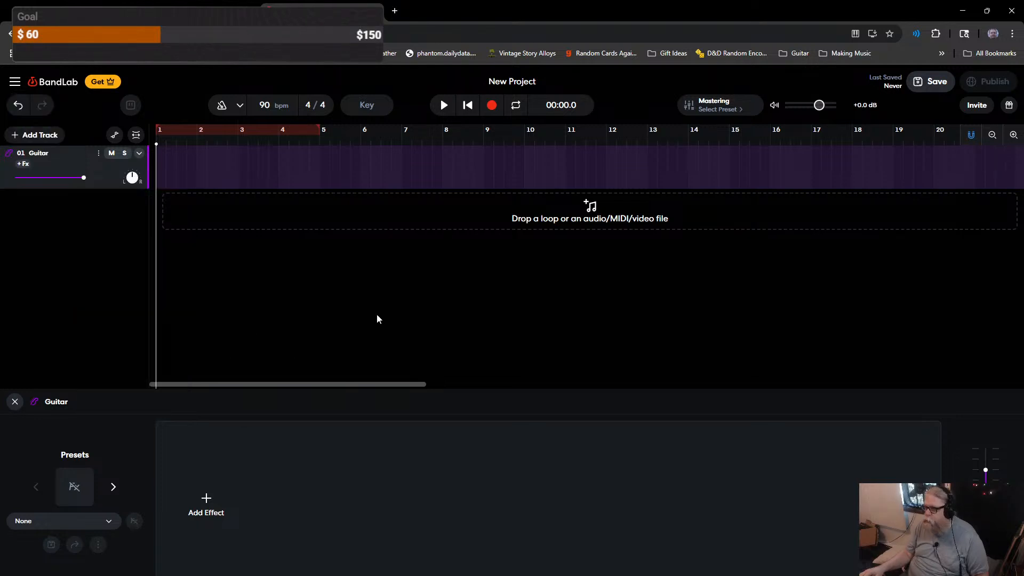
Step: Check the browser tab's volume level and bring up the Voicemeeter Potato mixer
{"action": "left_click", "coordinate": [913, 35]}
{"action": "left_click", "coordinate": [913, 35]}
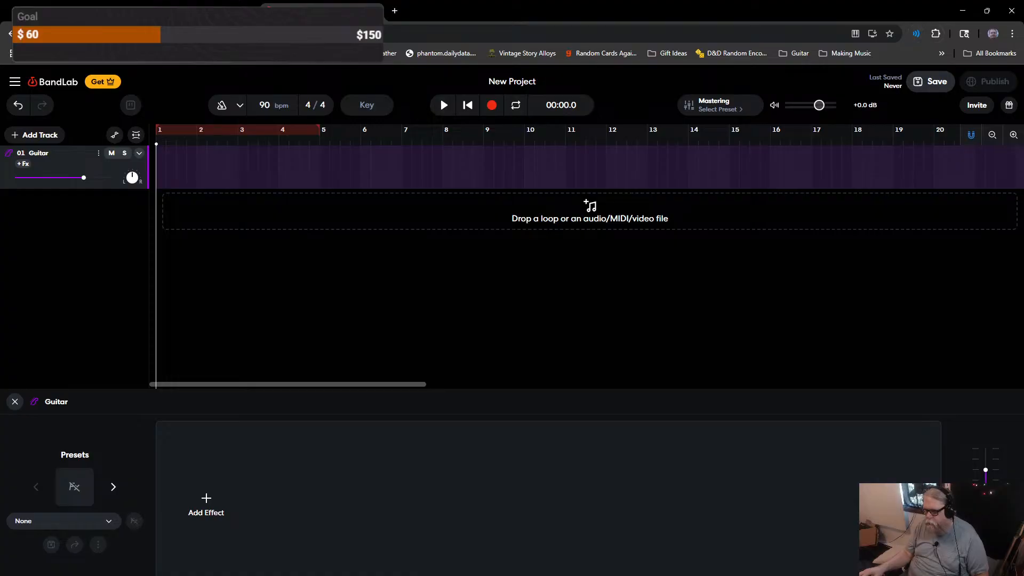
{"action": "left_click", "coordinate": [513, 574]}
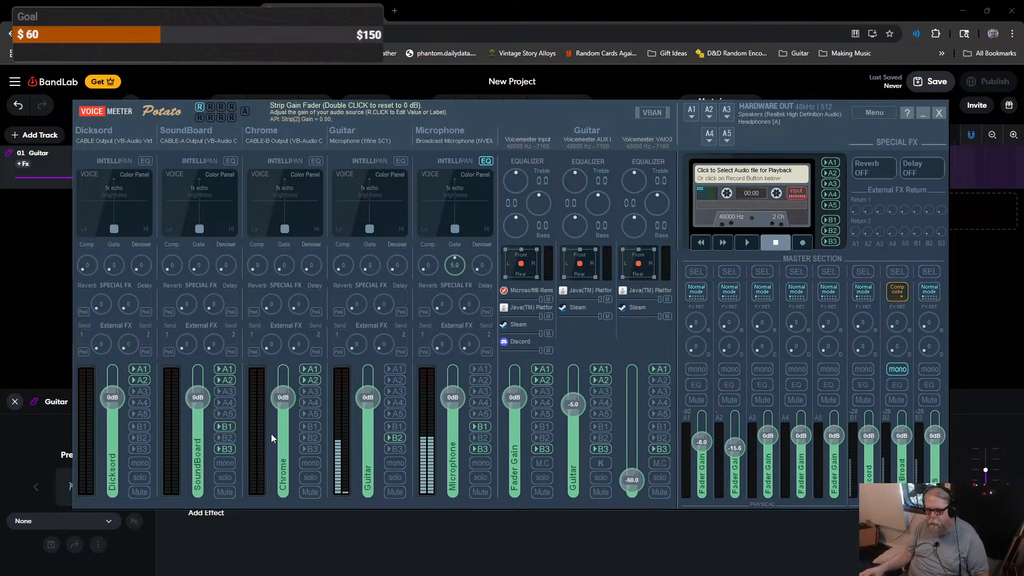
Step: Play the metronome preview while checking Voicemeeter, then minimise the mixer and close the metronome popup
{"action": "left_click_drag", "start_coordinate": [289, 115], "coordinate": [0, 357]}
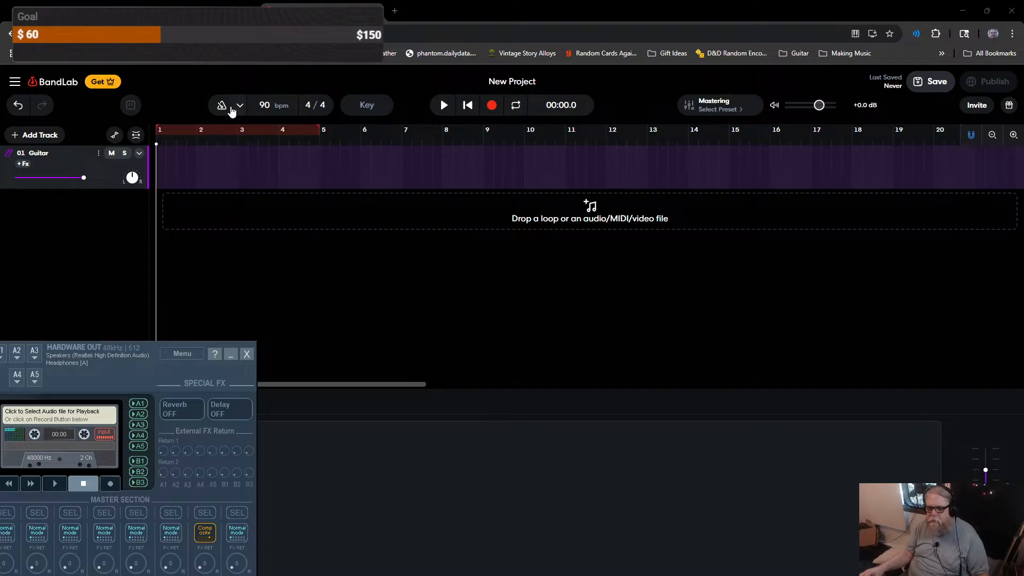
{"action": "left_click", "coordinate": [231, 111]}
{"action": "left_click", "coordinate": [296, 223]}
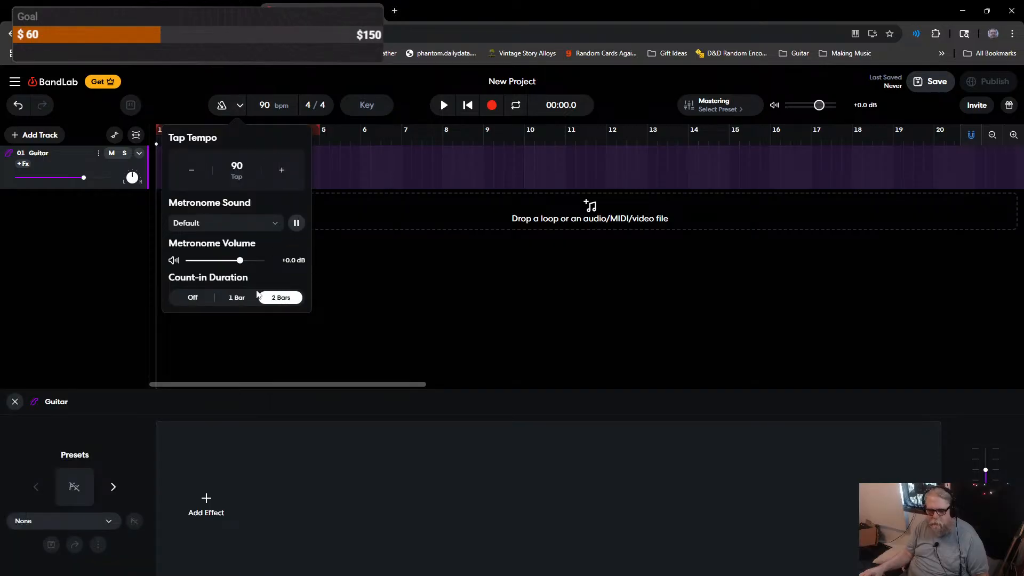
{"action": "key", "text": "alt+Tab"}
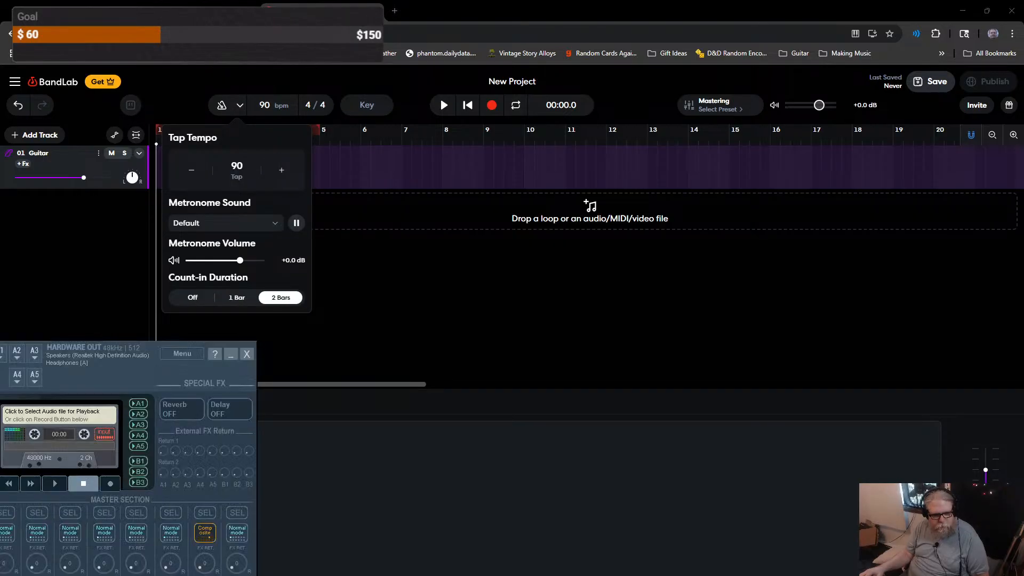
{"action": "left_click_drag", "start_coordinate": [109, 389], "coordinate": [868, 239]}
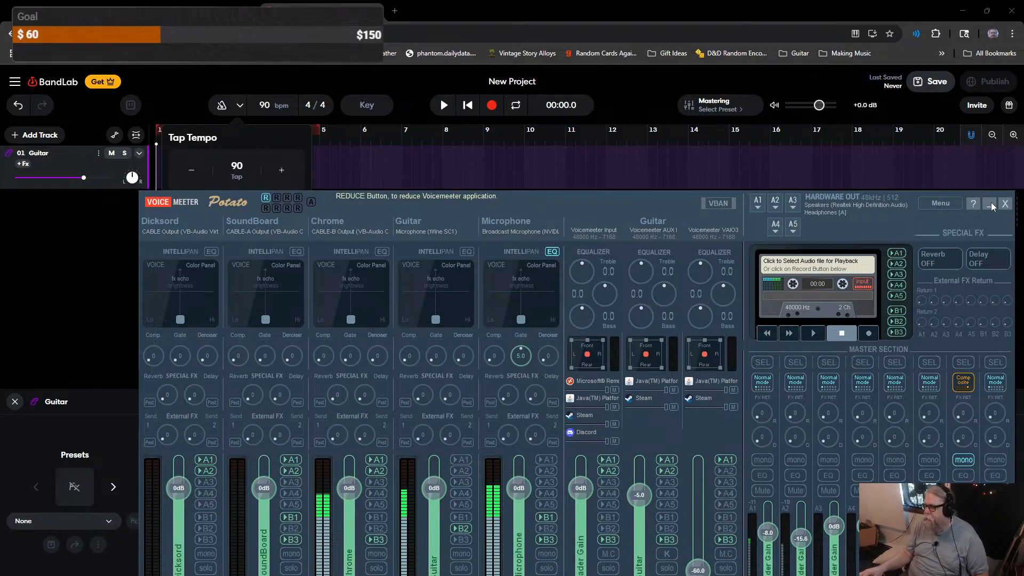
{"action": "left_click", "coordinate": [990, 204]}
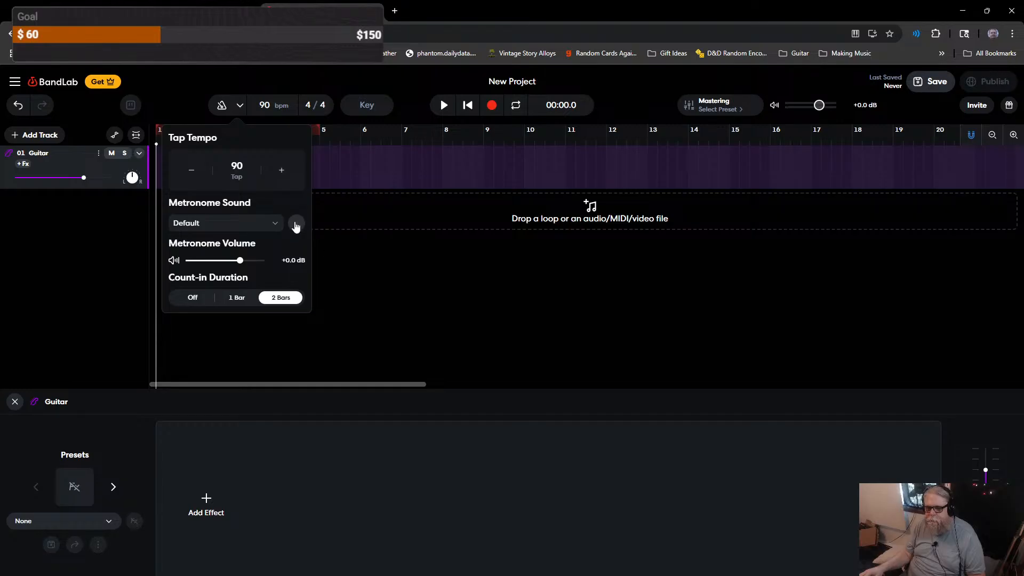
{"action": "left_click", "coordinate": [381, 317]}
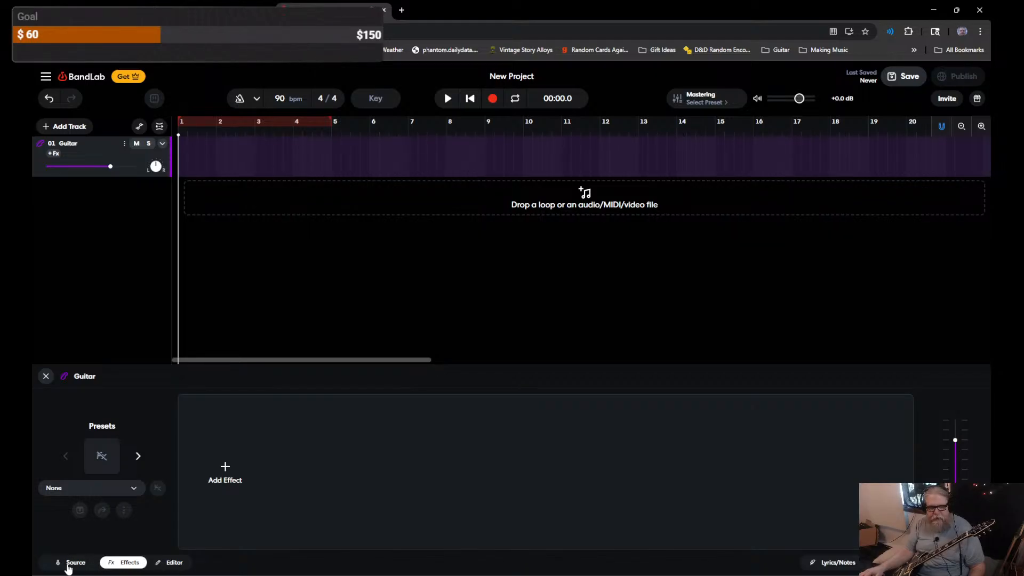
Step: Switch the Guitar track's bottom panel to Source to show its input device and channel
{"action": "left_click", "coordinate": [69, 564]}
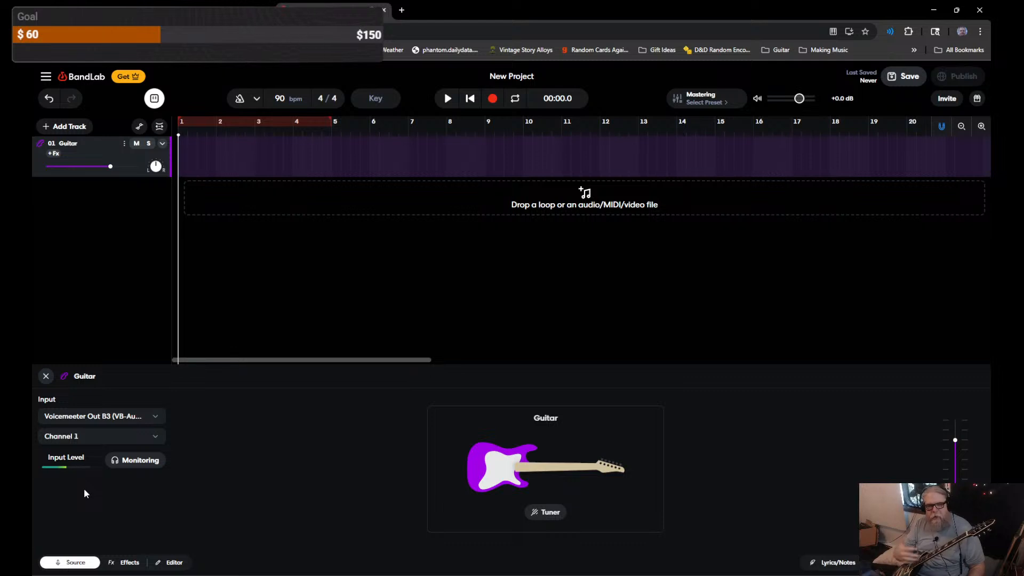
Step: Set the Guitar input to Microphone (fifine SC1) on Channel 2, toggling monitoring on and off
{"action": "left_click", "coordinate": [161, 418]}
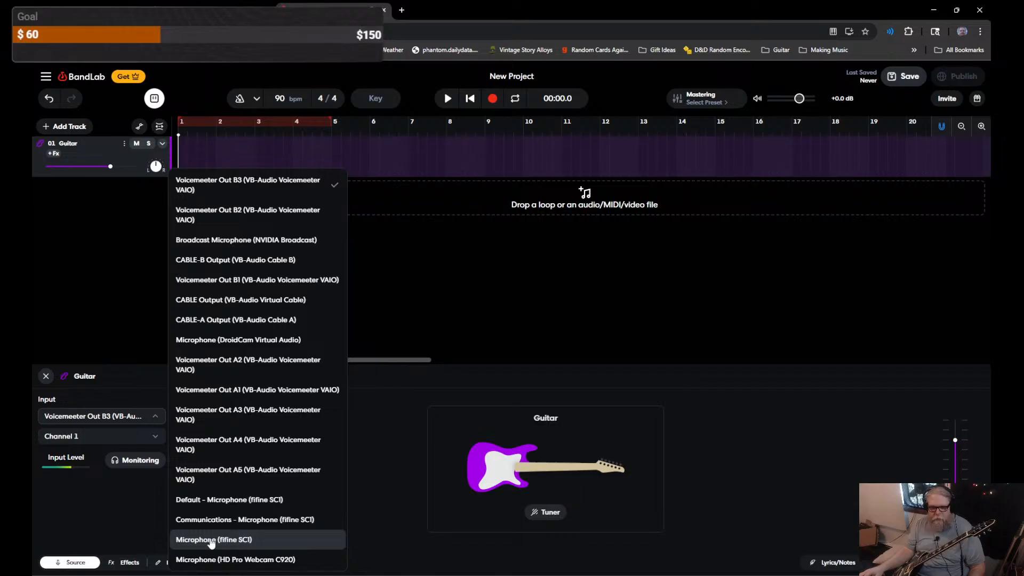
{"action": "left_click", "coordinate": [236, 540]}
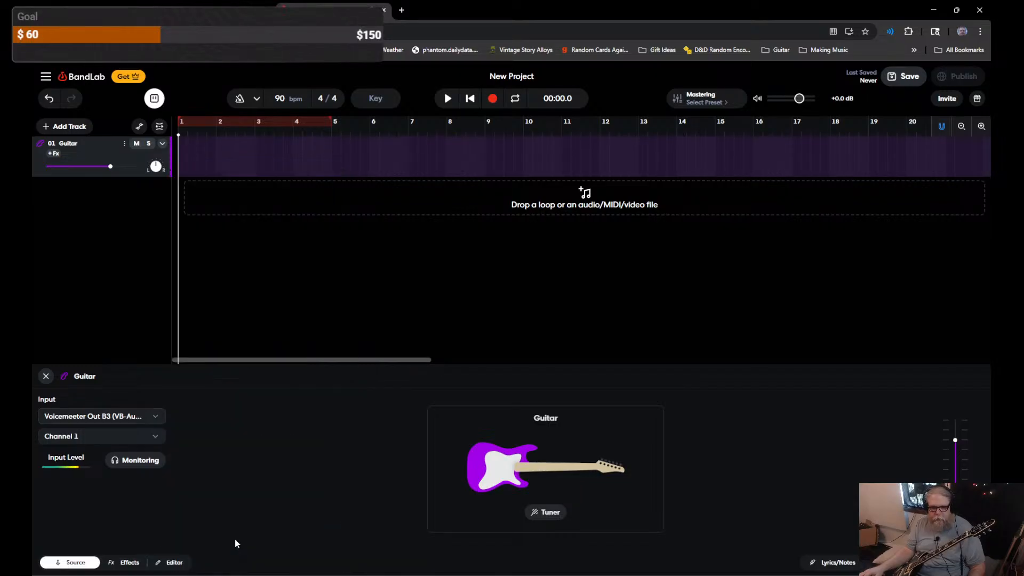
{"action": "left_click", "coordinate": [145, 442]}
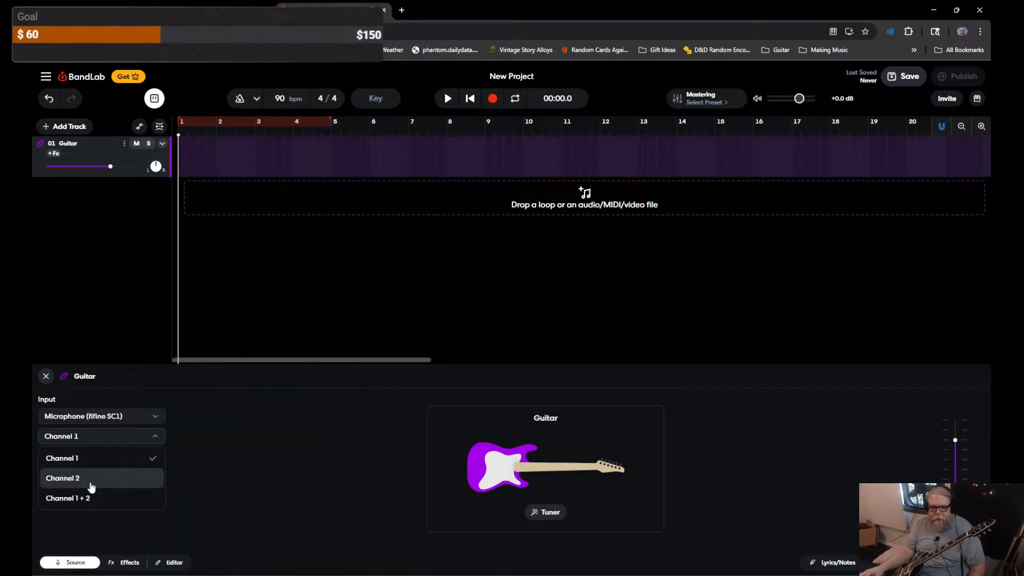
{"action": "left_click", "coordinate": [98, 480]}
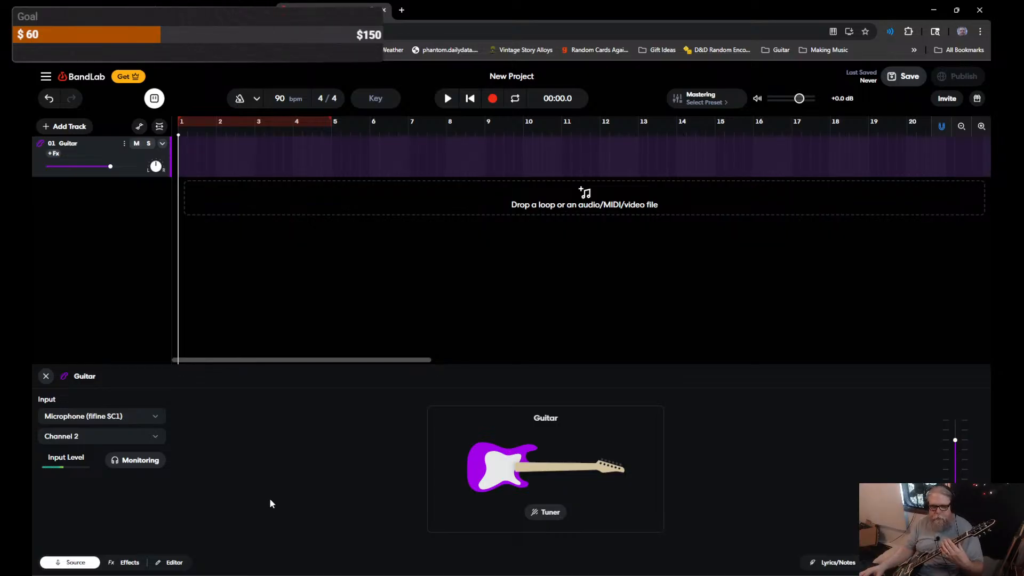
{"action": "left_click", "coordinate": [137, 460]}
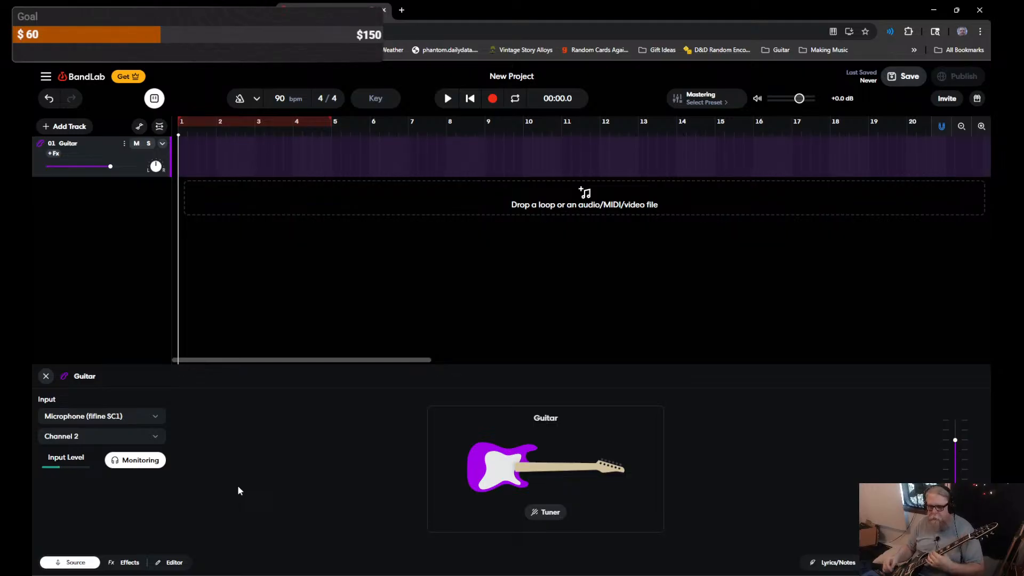
{"action": "left_click", "coordinate": [136, 466]}
Step: Check the guitar's tuning in the Tuner, close it, and switch on Guitar input monitoring
{"action": "left_click", "coordinate": [545, 513]}
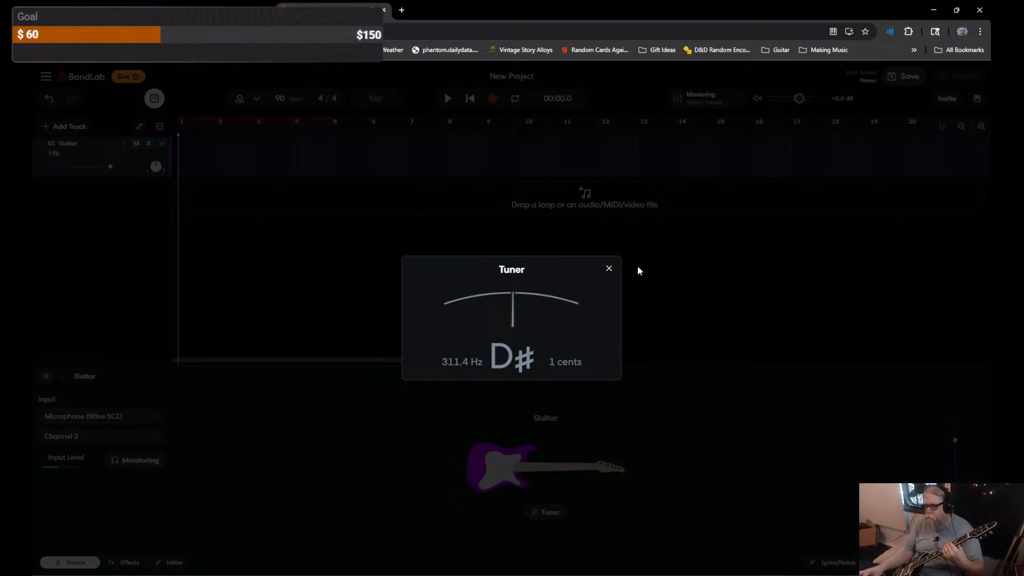
{"action": "left_click", "coordinate": [609, 269]}
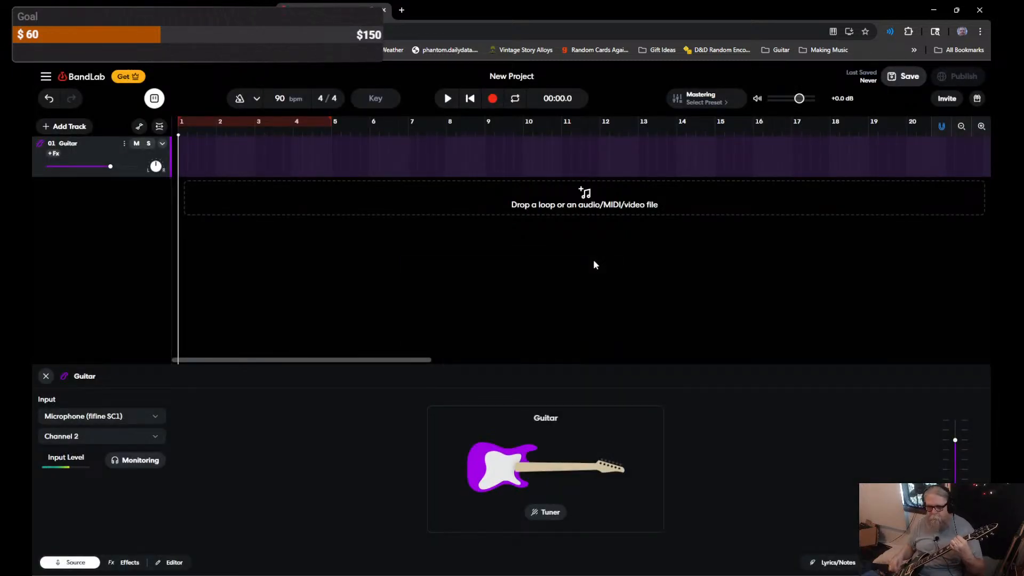
{"action": "left_click", "coordinate": [129, 462]}
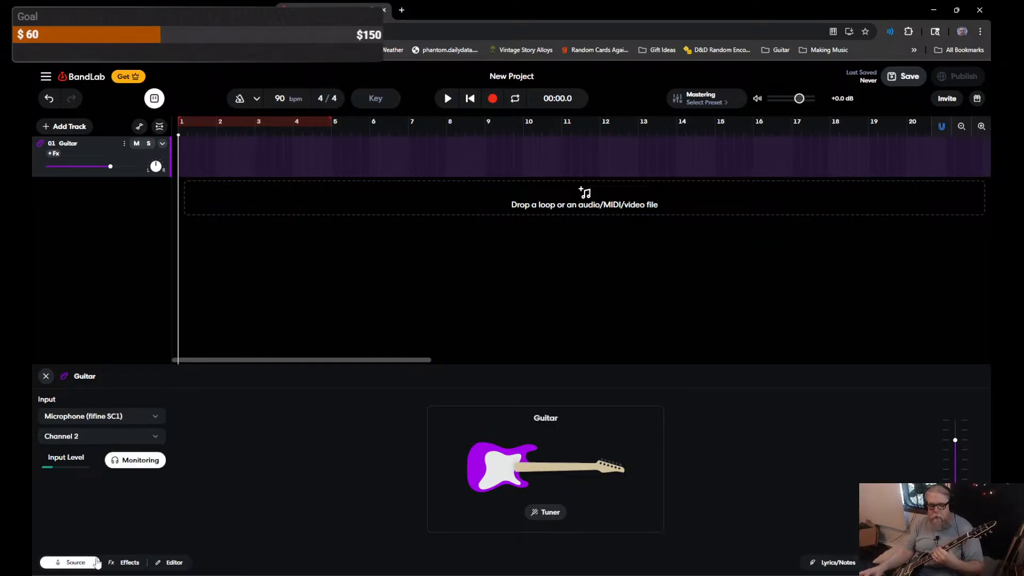
Step: Load the Amped preset Dirty Rhythm onto the Guitar track's effects chain
{"action": "left_click", "coordinate": [129, 563]}
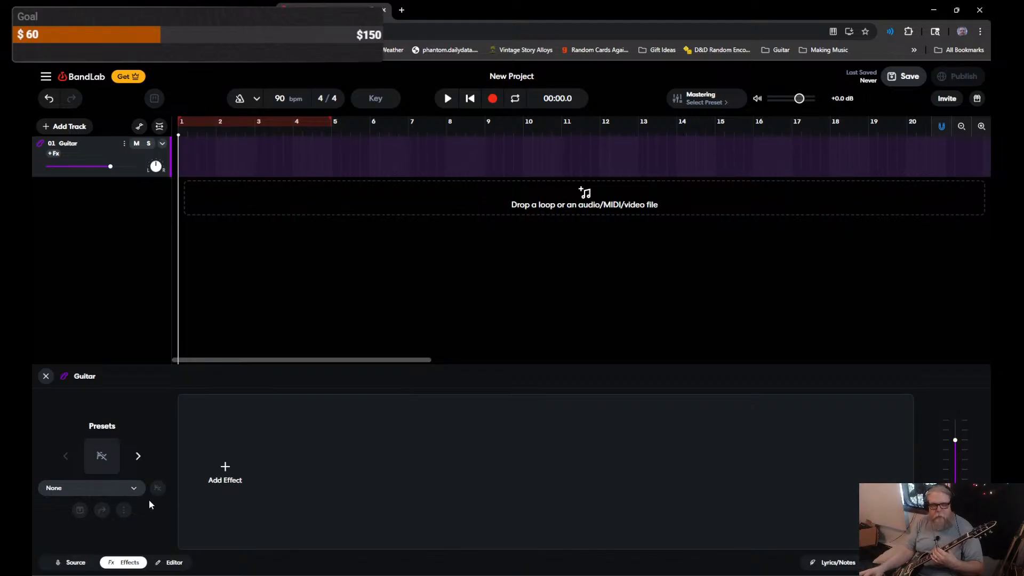
{"action": "left_click", "coordinate": [105, 460]}
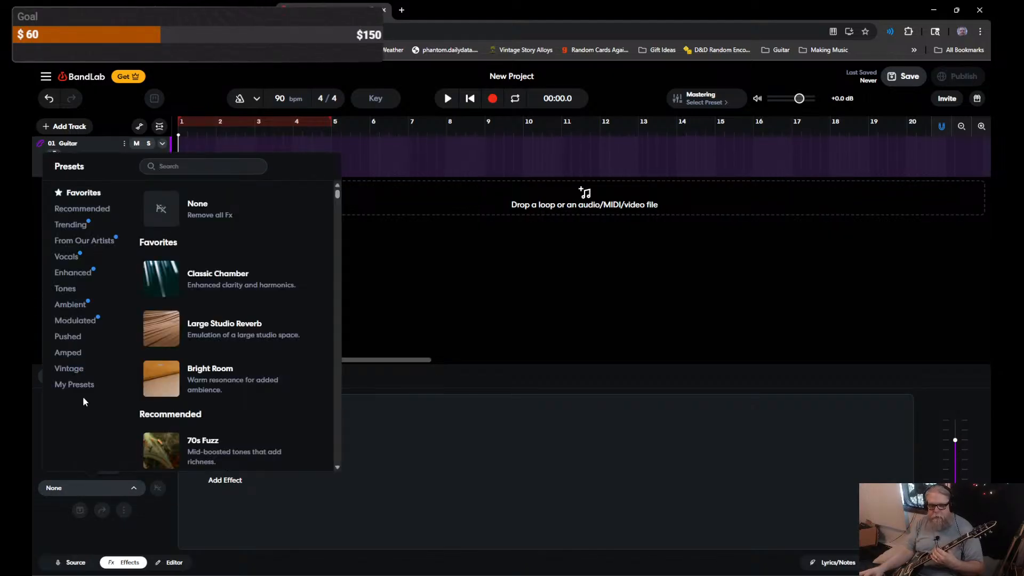
{"action": "left_click", "coordinate": [68, 353]}
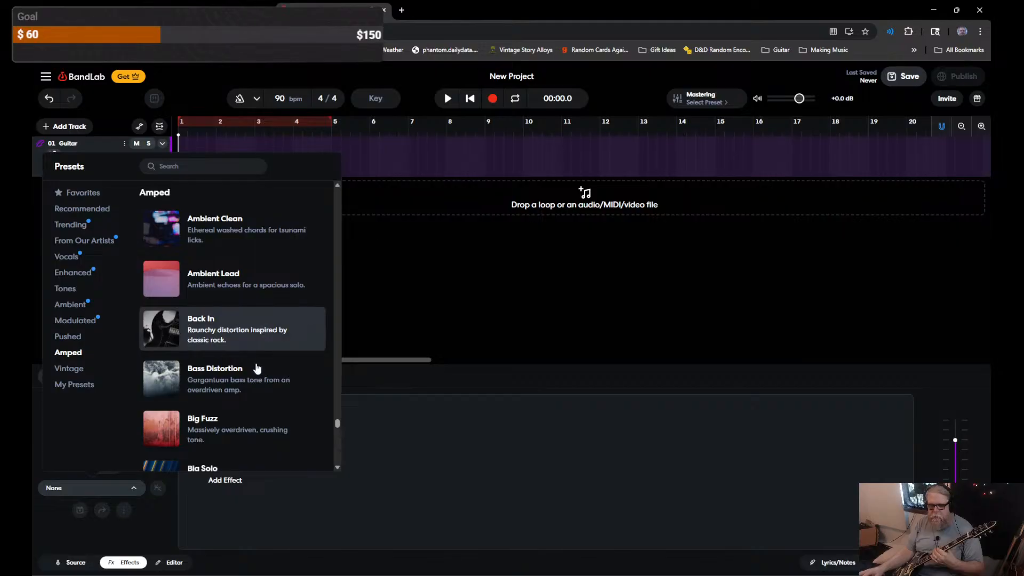
{"action": "scroll", "coordinate": [256, 373], "scroll_direction": "down", "scroll_amount": 3}
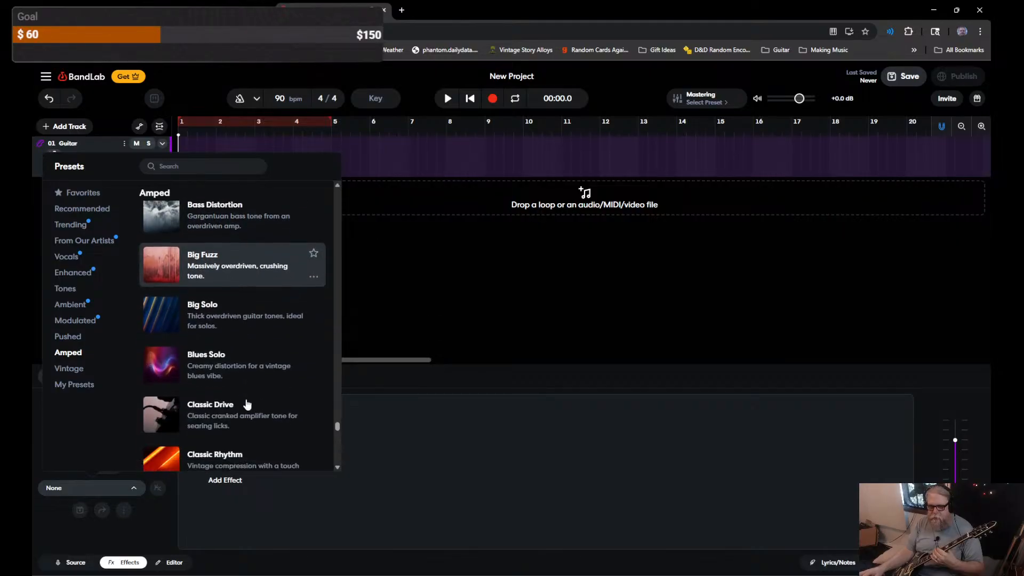
{"action": "scroll", "coordinate": [247, 404], "scroll_direction": "down", "scroll_amount": 3}
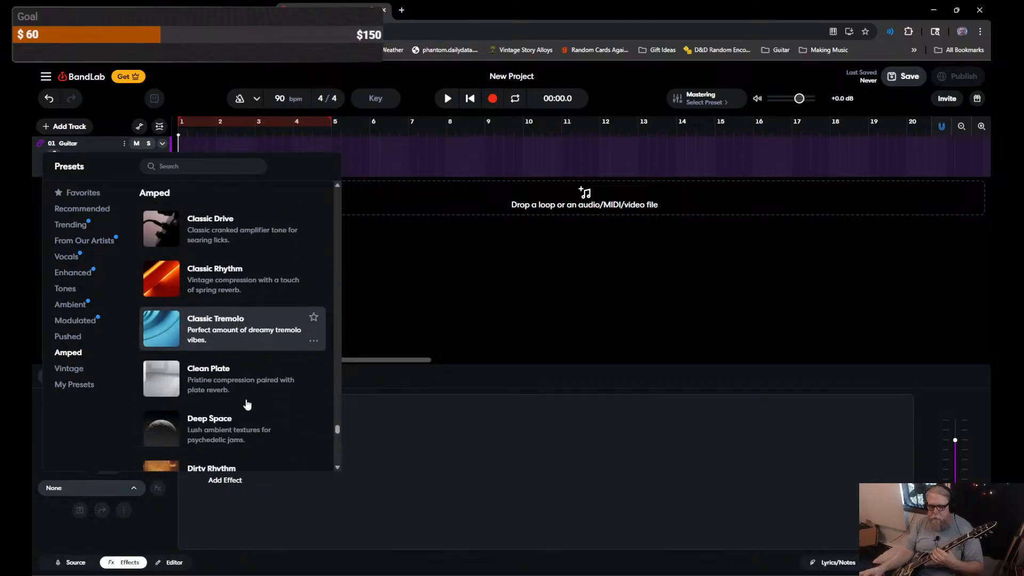
{"action": "scroll", "coordinate": [247, 404], "scroll_direction": "down", "scroll_amount": 2}
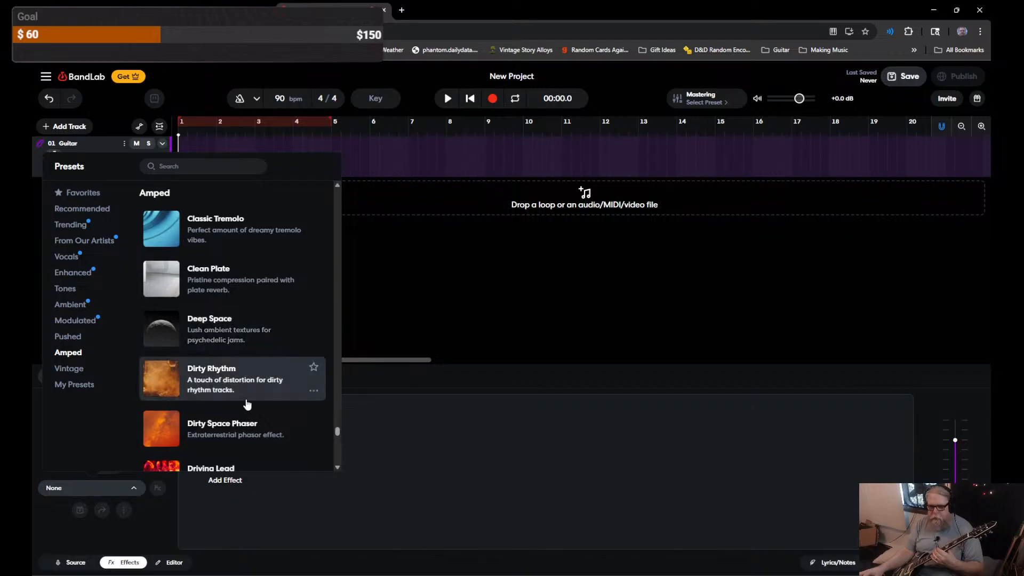
{"action": "scroll", "coordinate": [247, 404], "scroll_direction": "down", "scroll_amount": 2}
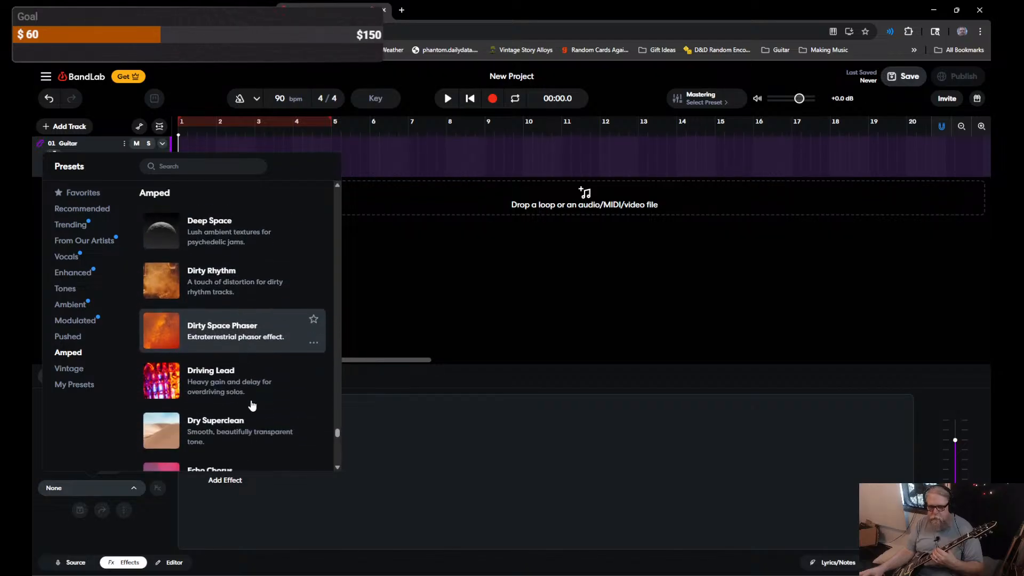
{"action": "scroll", "coordinate": [252, 406], "scroll_direction": "down", "scroll_amount": 4}
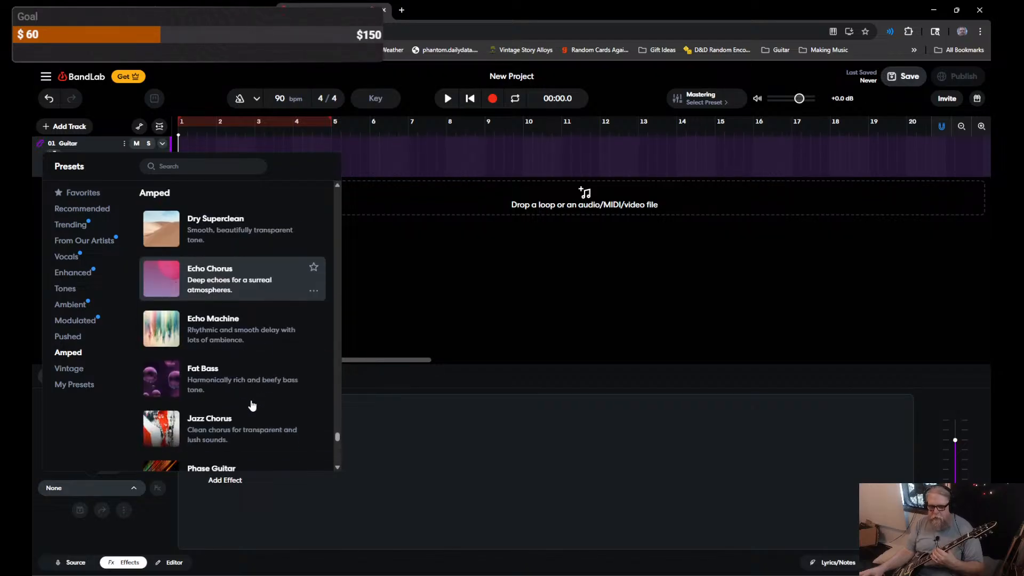
{"action": "scroll", "coordinate": [253, 406], "scroll_direction": "down", "scroll_amount": 3}
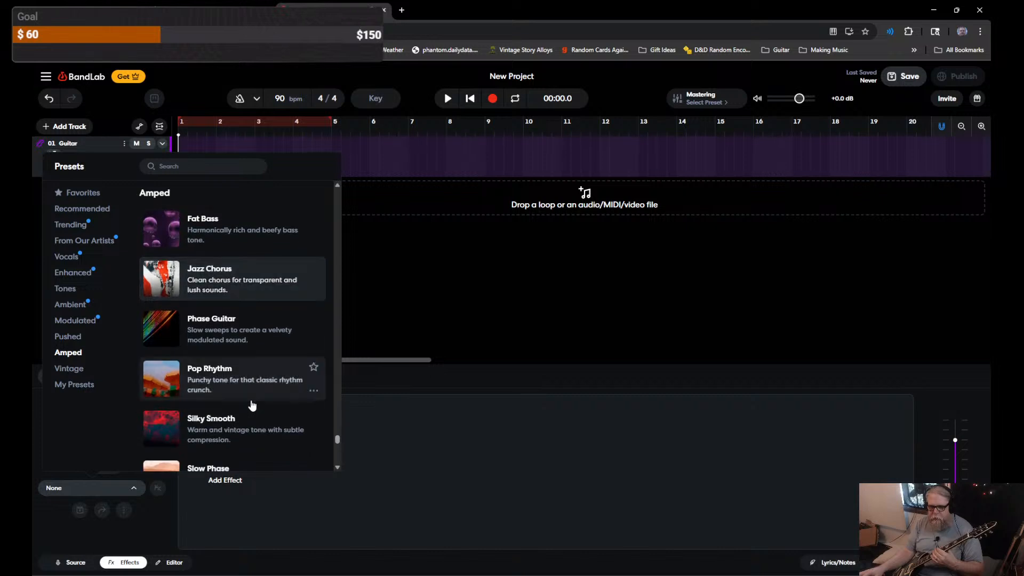
{"action": "scroll", "coordinate": [253, 405], "scroll_direction": "down", "scroll_amount": 3}
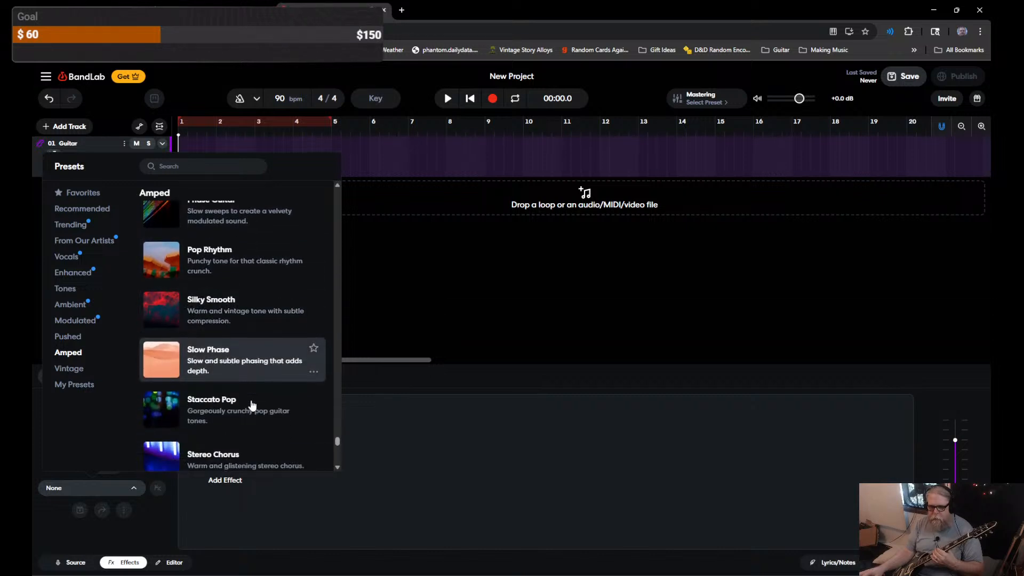
{"action": "scroll", "coordinate": [252, 406], "scroll_direction": "down", "scroll_amount": 2}
{"action": "scroll", "coordinate": [253, 406], "scroll_direction": "up", "scroll_amount": 8}
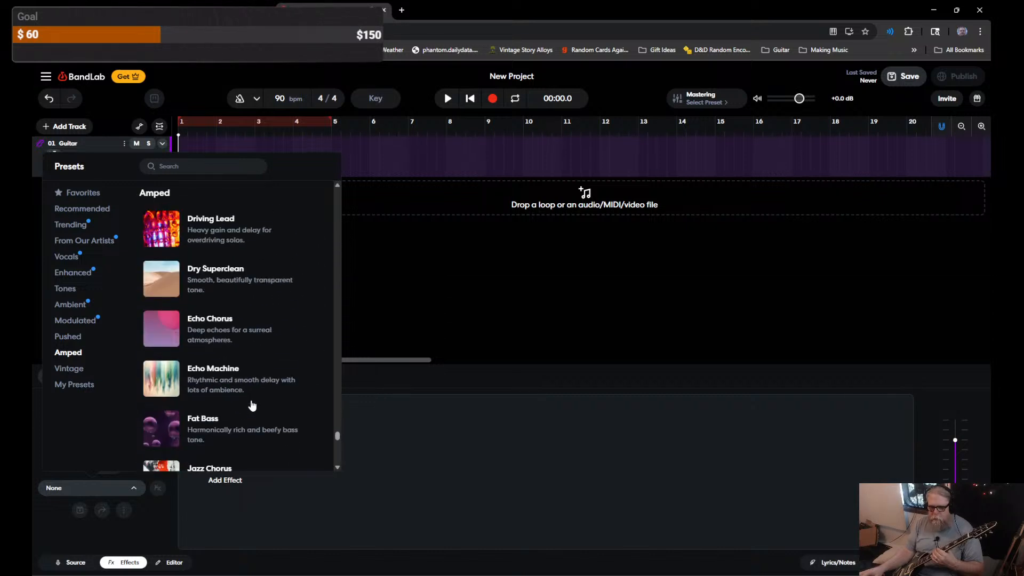
{"action": "scroll", "coordinate": [252, 405], "scroll_direction": "up", "scroll_amount": 2}
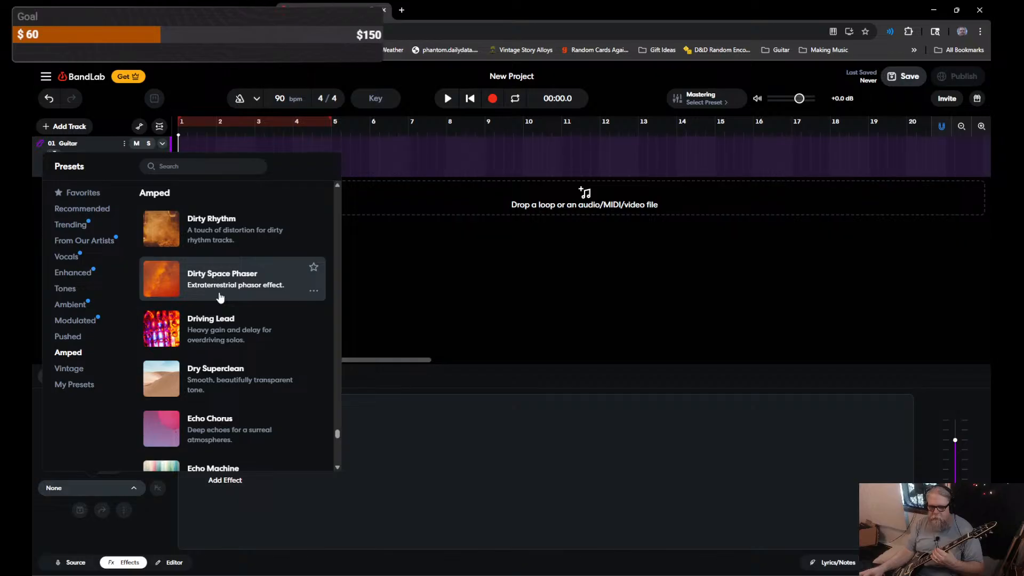
{"action": "scroll", "coordinate": [220, 297], "scroll_direction": "up", "scroll_amount": 2}
{"action": "left_click", "coordinate": [220, 321]}
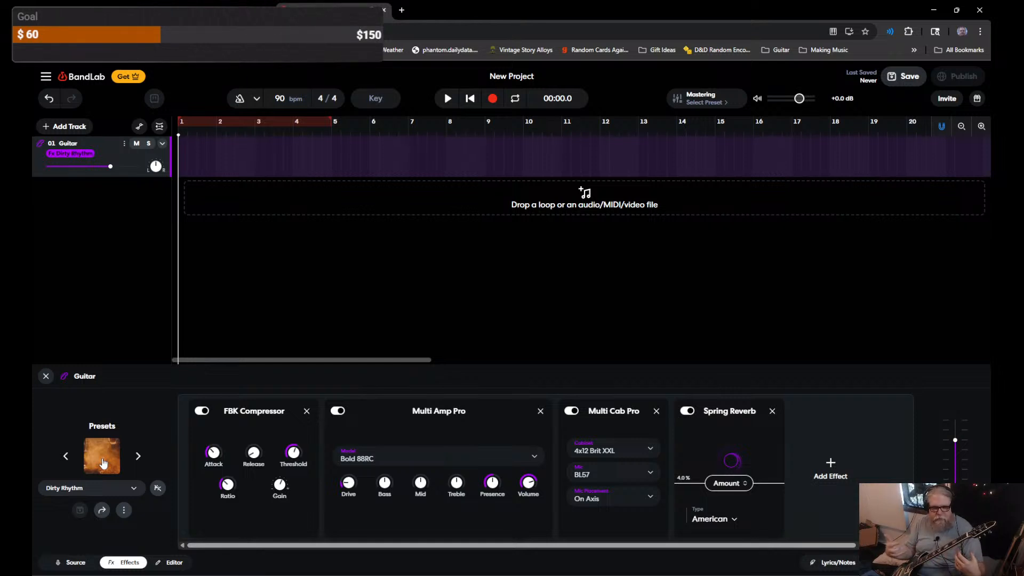
Step: Clear all effects from the Guitar track so its preset returns to None, then view its Source settings
{"action": "left_click", "coordinate": [109, 464]}
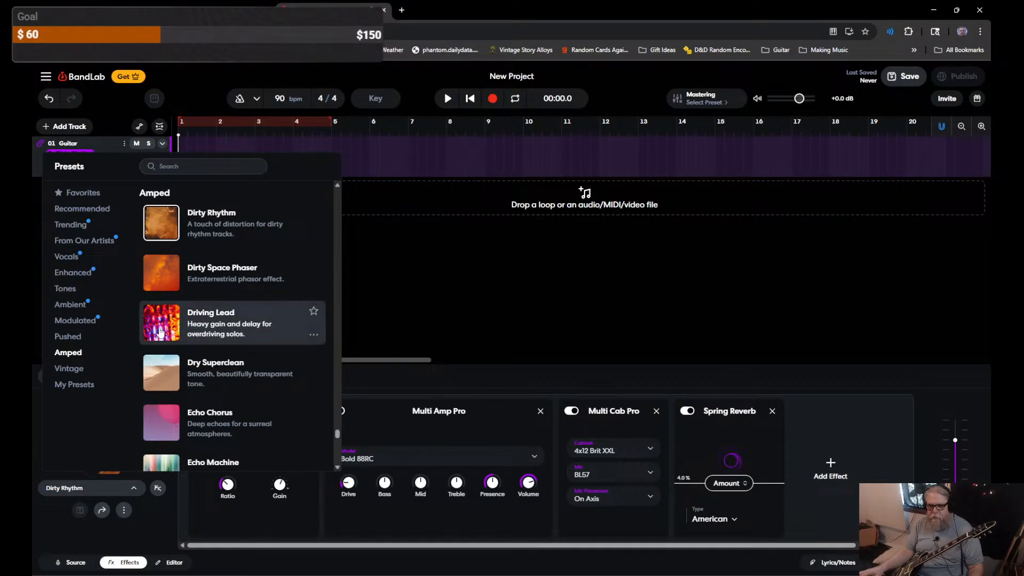
{"action": "scroll", "coordinate": [235, 323], "scroll_direction": "up", "scroll_amount": 1}
{"action": "left_click", "coordinate": [134, 488]}
{"action": "left_click", "coordinate": [134, 489]}
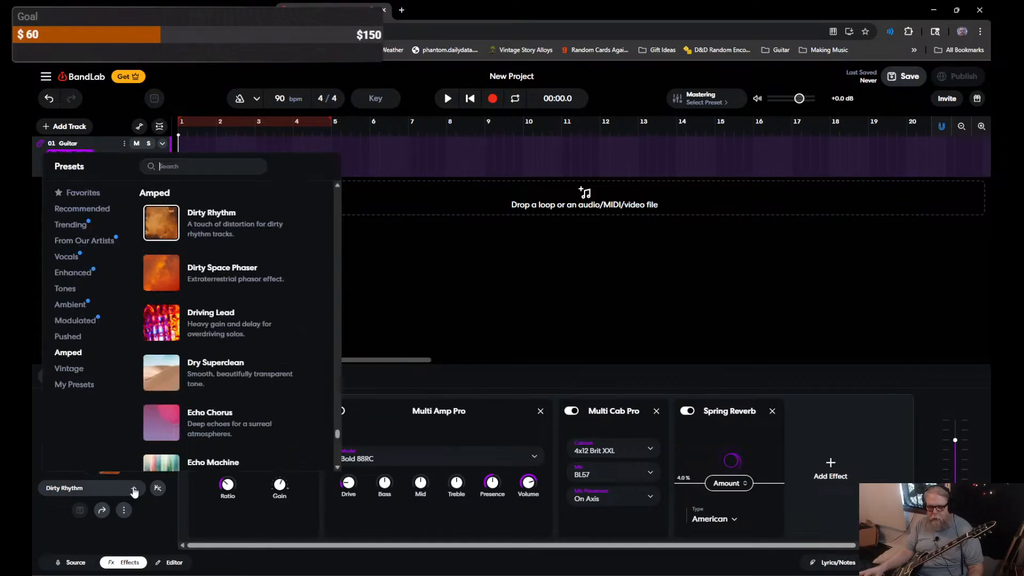
{"action": "left_click", "coordinate": [152, 518]}
{"action": "left_click", "coordinate": [124, 510]}
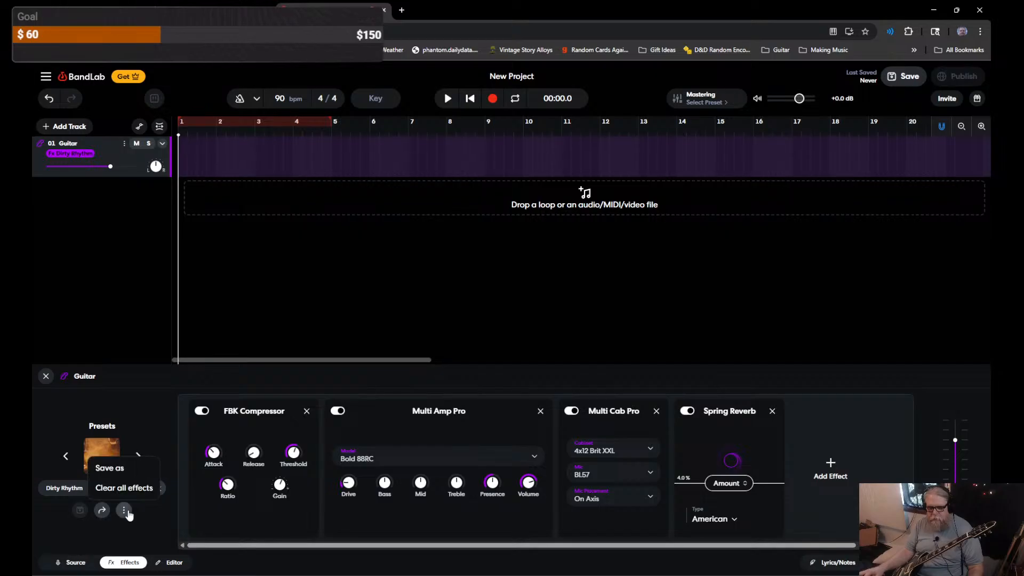
{"action": "left_click", "coordinate": [135, 487]}
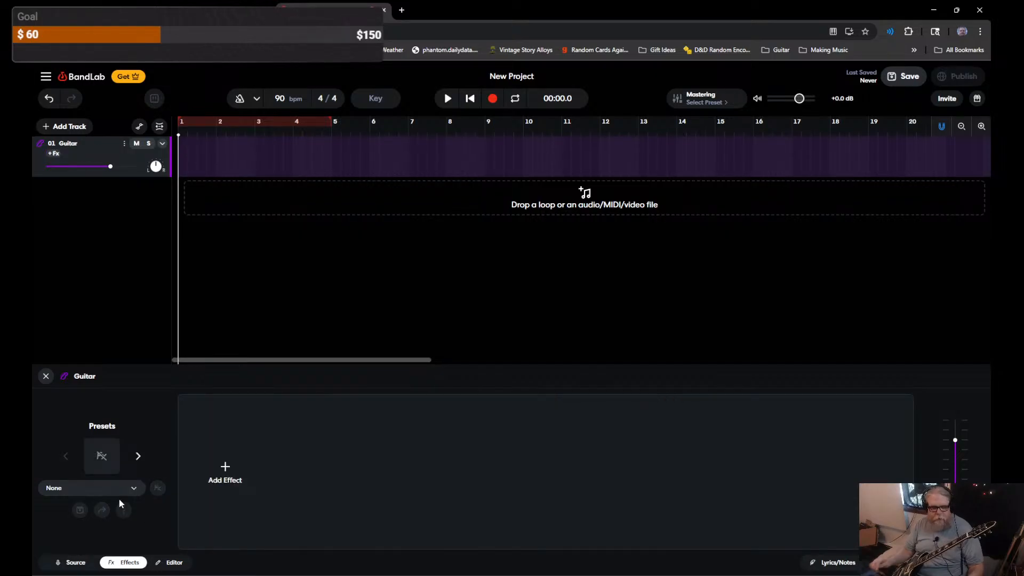
{"action": "left_click", "coordinate": [84, 567]}
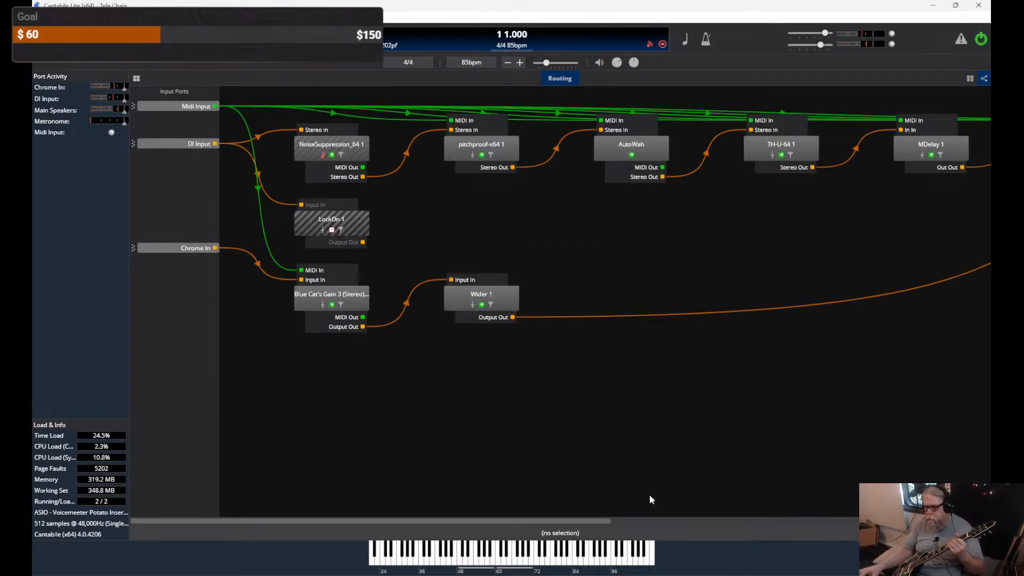
{"action": "mouse_move", "coordinate": [404, 575]}
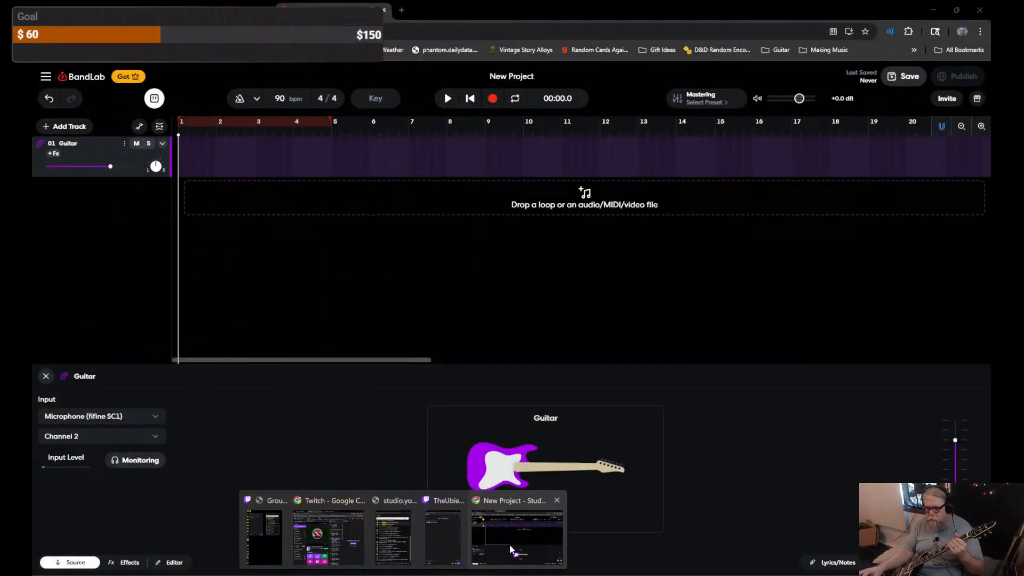
{"action": "left_click", "coordinate": [516, 538]}
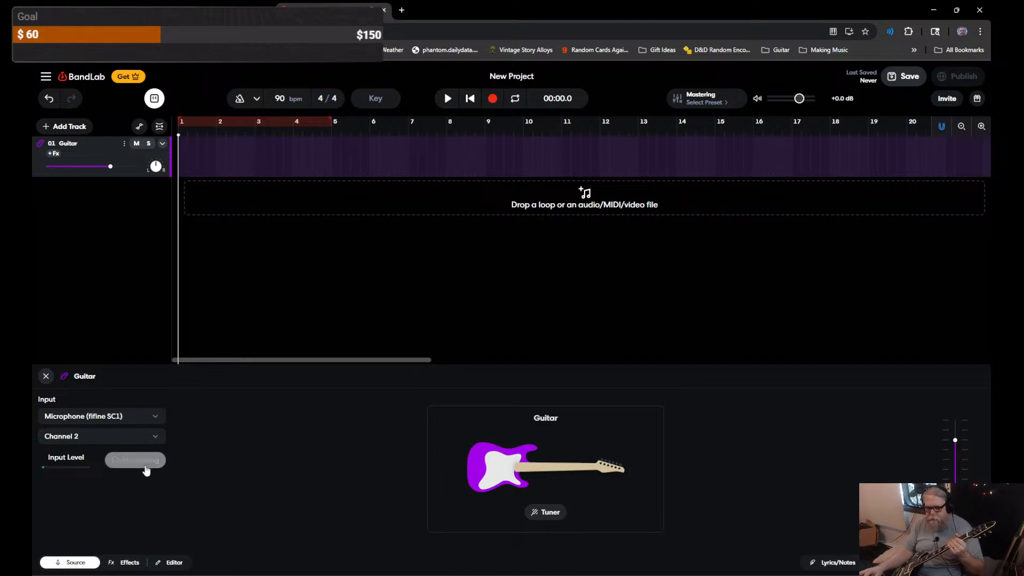
{"action": "key", "text": "alt+Tab"}
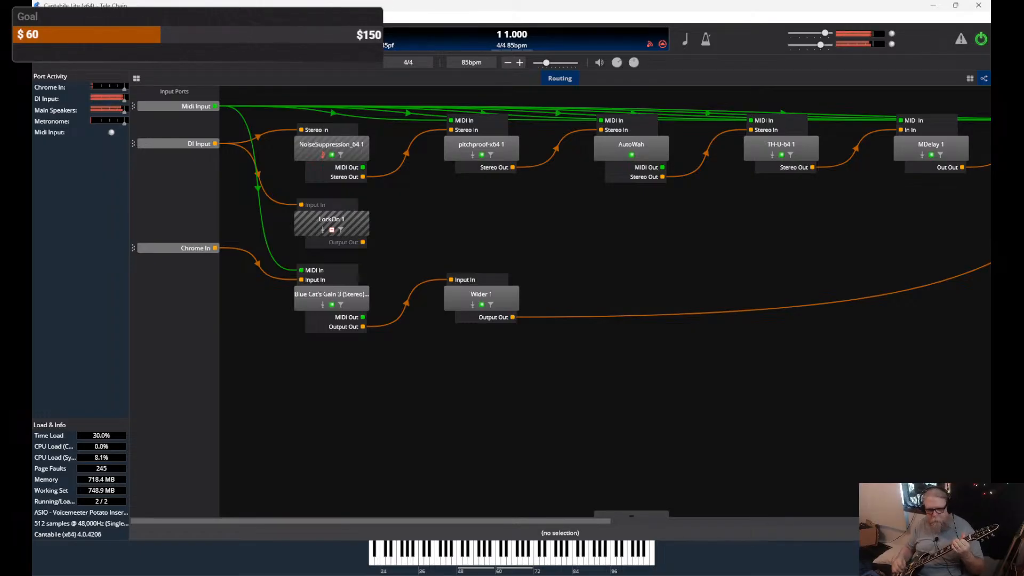
{"action": "left_click", "coordinate": [934, 5]}
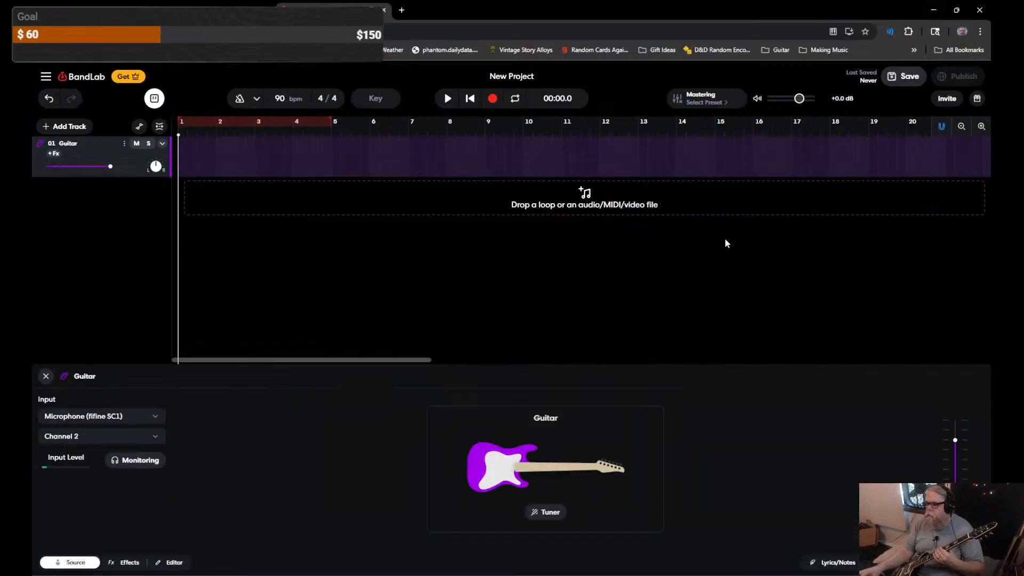
Step: Check the Voicemeeter mixer while browsing input devices, keeping the fifine microphone input for now
{"action": "left_click", "coordinate": [153, 422]}
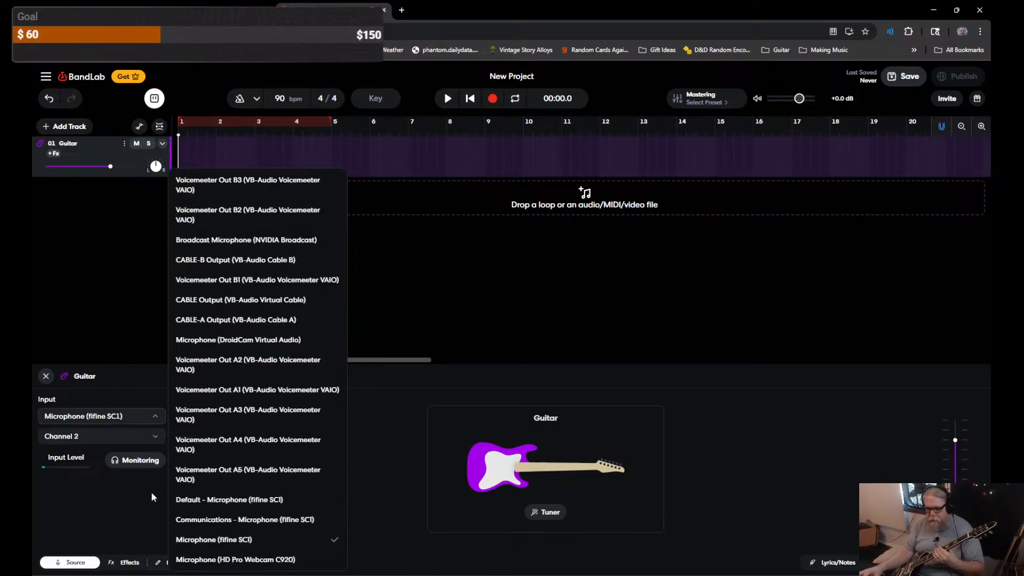
{"action": "left_click", "coordinate": [645, 575]}
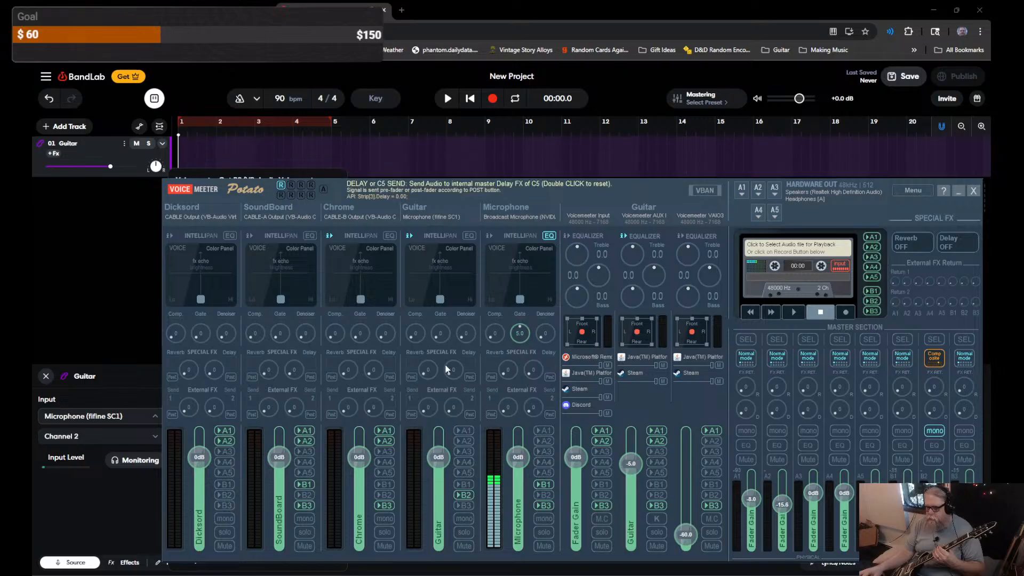
{"action": "left_click", "coordinate": [959, 190]}
{"action": "left_click", "coordinate": [123, 424]}
{"action": "left_click", "coordinate": [122, 424]}
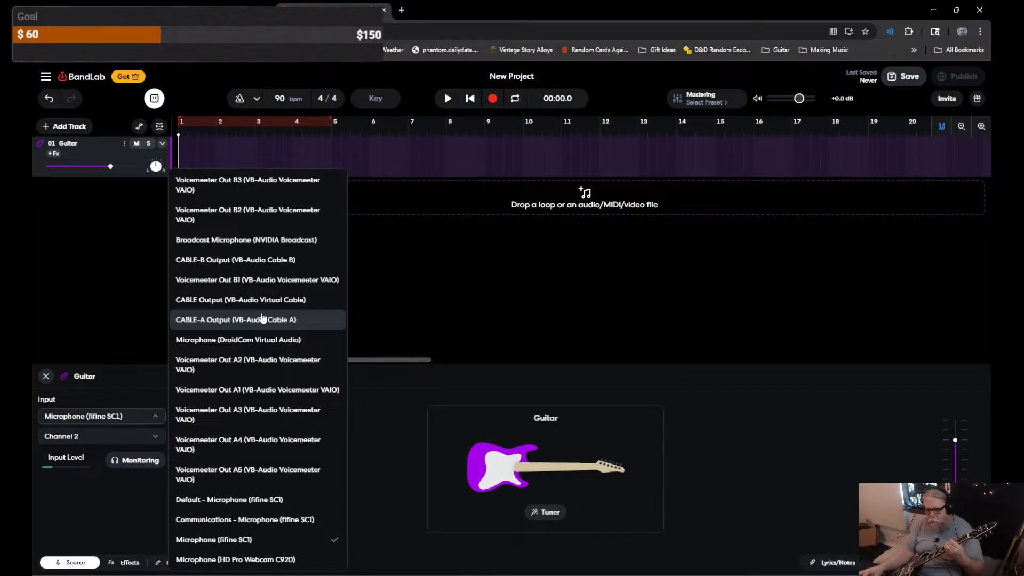
{"action": "left_click", "coordinate": [798, 520]}
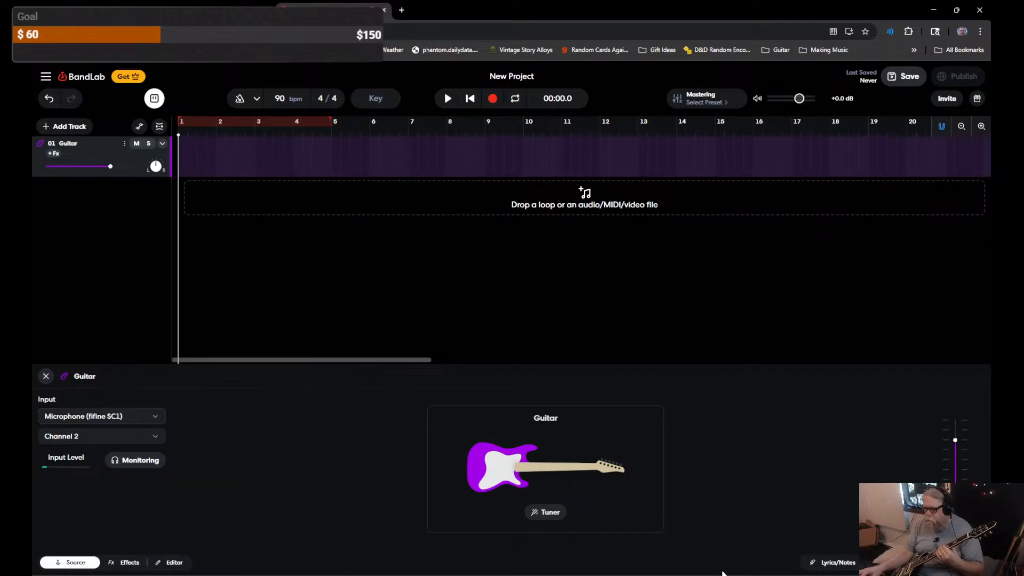
{"action": "key", "text": "alt+Tab"}
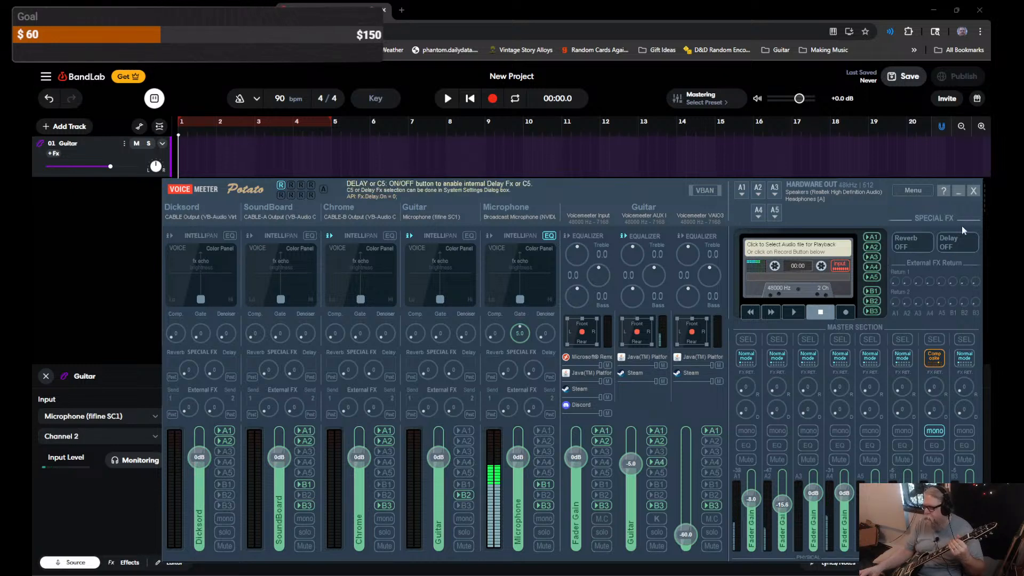
{"action": "left_click", "coordinate": [959, 190]}
Step: Set the guitar input to Voicemeeter Out A4 and turn on input monitoring
{"action": "left_click", "coordinate": [105, 418]}
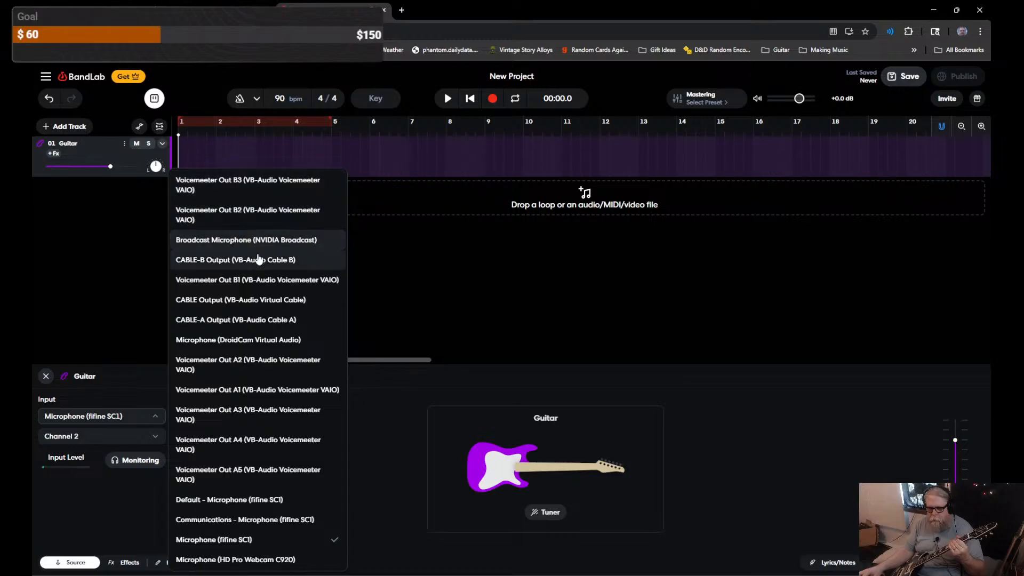
{"action": "left_click", "coordinate": [248, 444]}
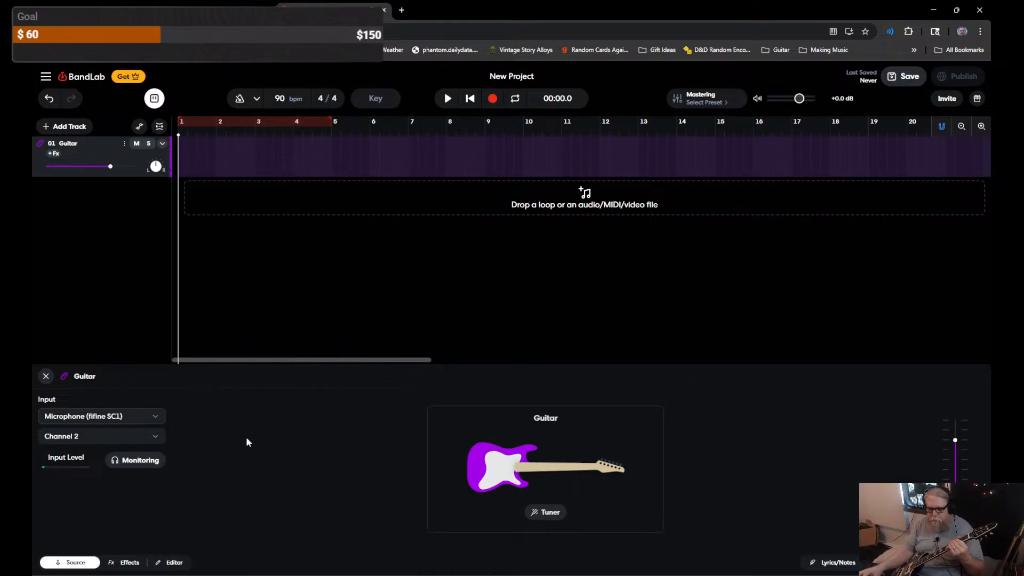
{"action": "left_click", "coordinate": [142, 462]}
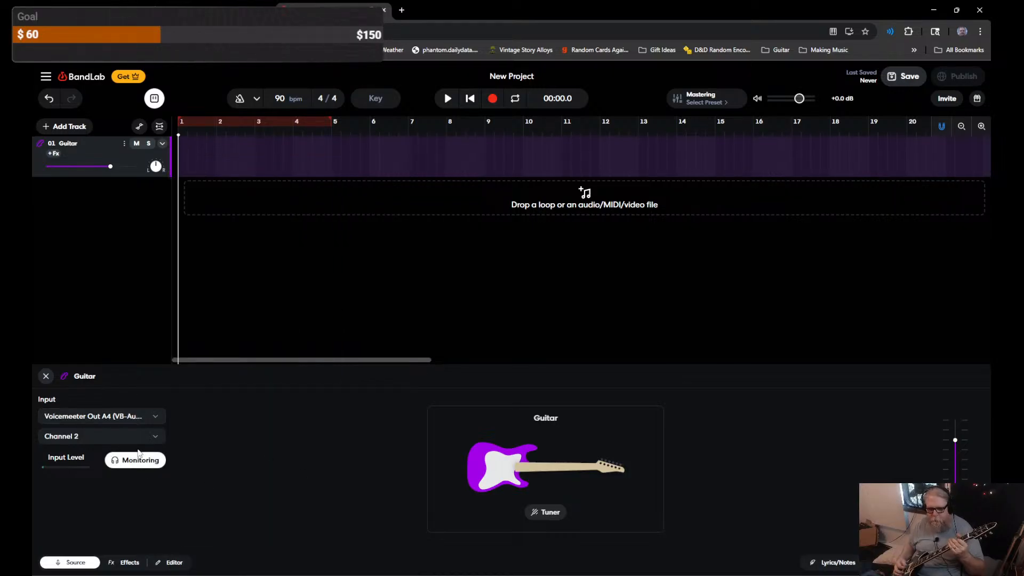
Step: Switch the guitar input channel to Channel 1 after briefly trying Channel 1 + 2
{"action": "left_click", "coordinate": [114, 440]}
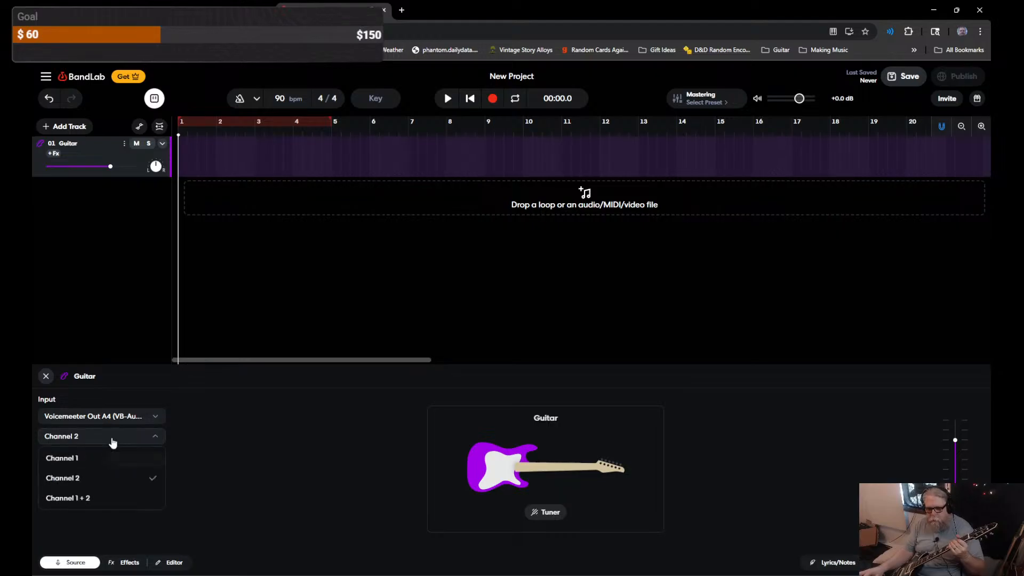
{"action": "left_click", "coordinate": [99, 492]}
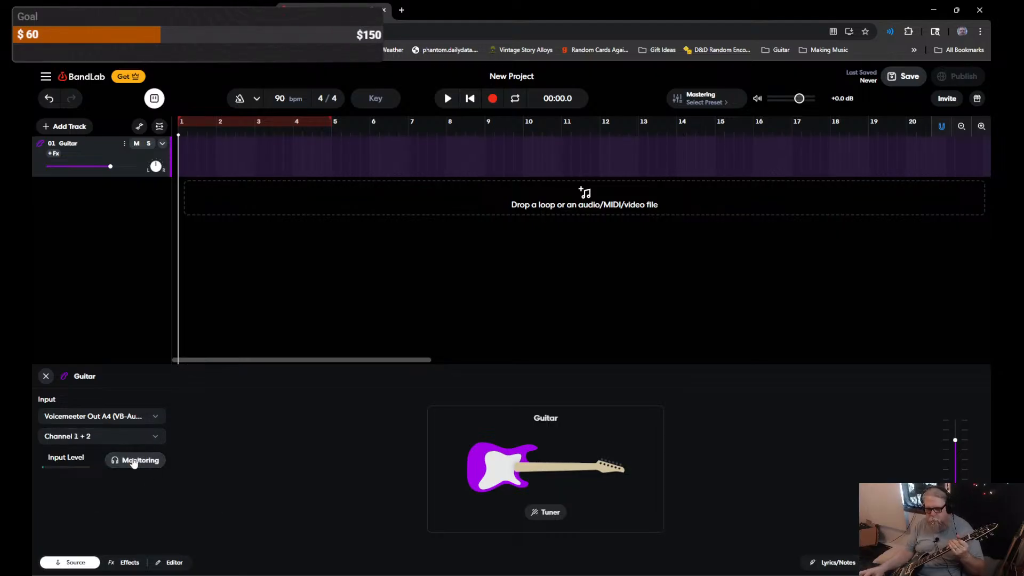
{"action": "left_click", "coordinate": [132, 437]}
{"action": "left_click", "coordinate": [80, 458]}
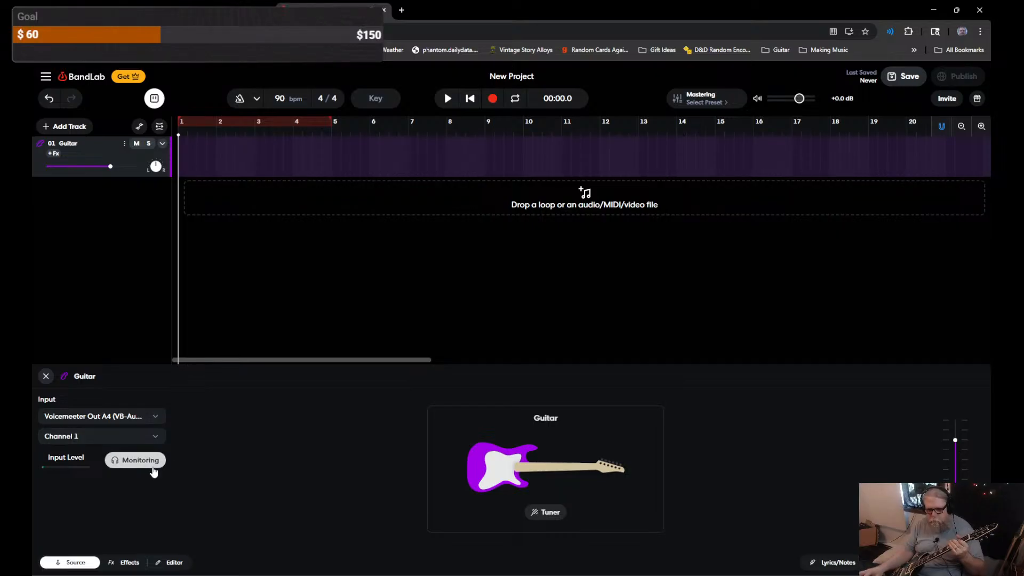
{"action": "left_click", "coordinate": [133, 437]}
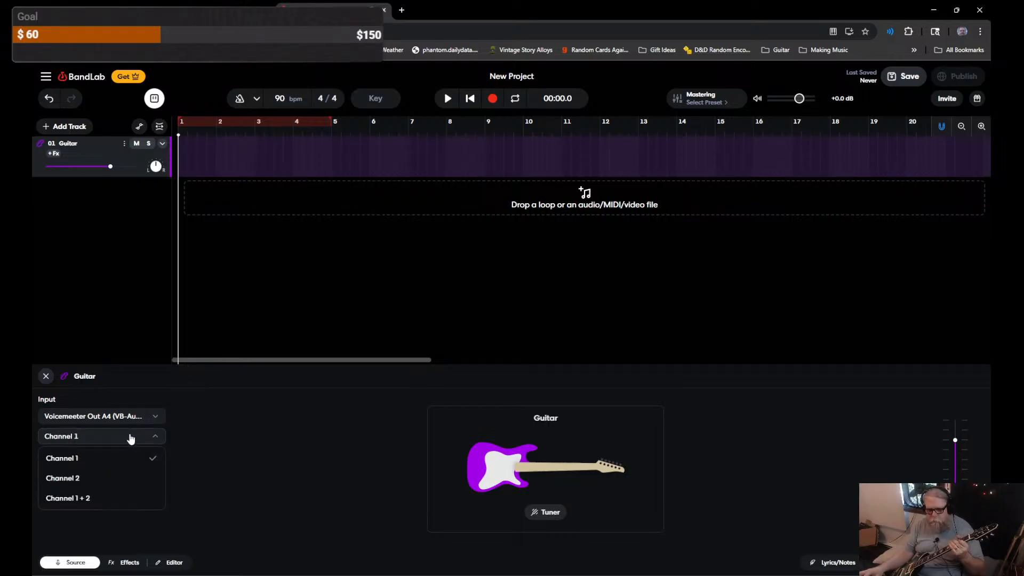
{"action": "left_click", "coordinate": [107, 416]}
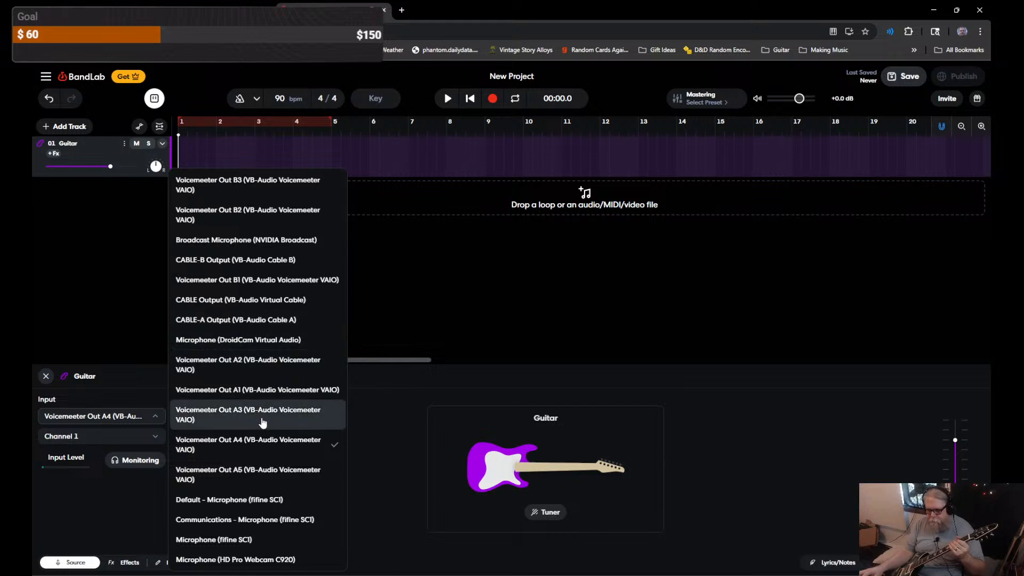
Step: Glance at the Voicemeeter mixer, leaving the input on Voicemeeter Out A4
{"action": "left_click", "coordinate": [259, 449]}
{"action": "key", "text": "alt+Tab"}
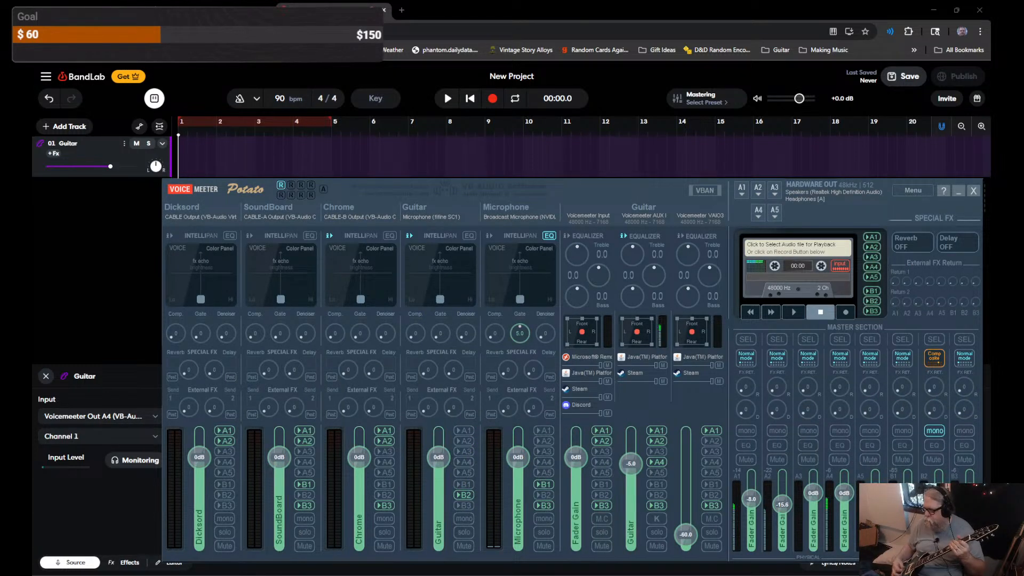
{"action": "left_click", "coordinate": [956, 192]}
Step: Set the guitar input to Voicemeeter Out B3 and toggle input monitoring on and off
{"action": "left_click", "coordinate": [145, 425]}
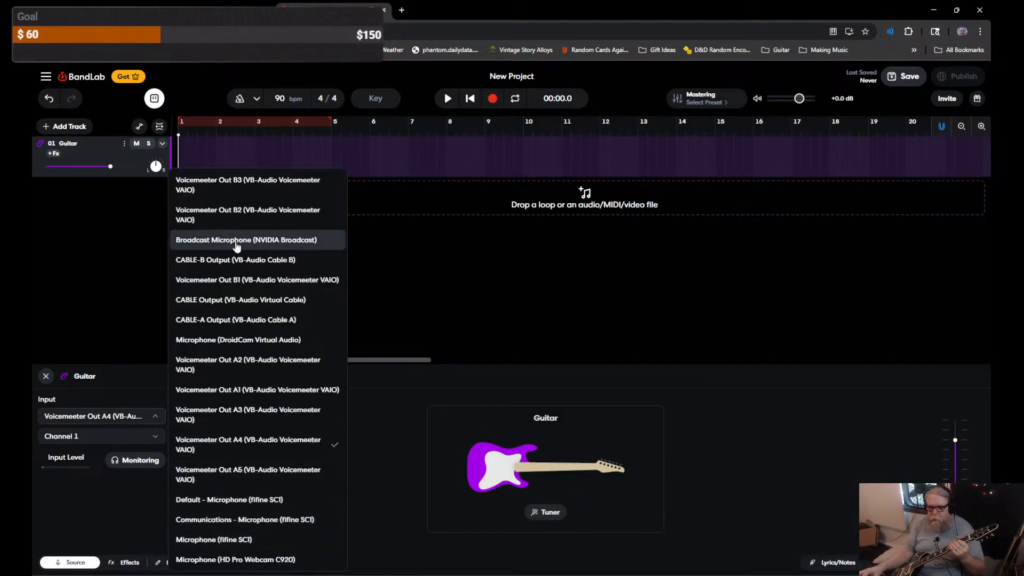
{"action": "left_click", "coordinate": [251, 192]}
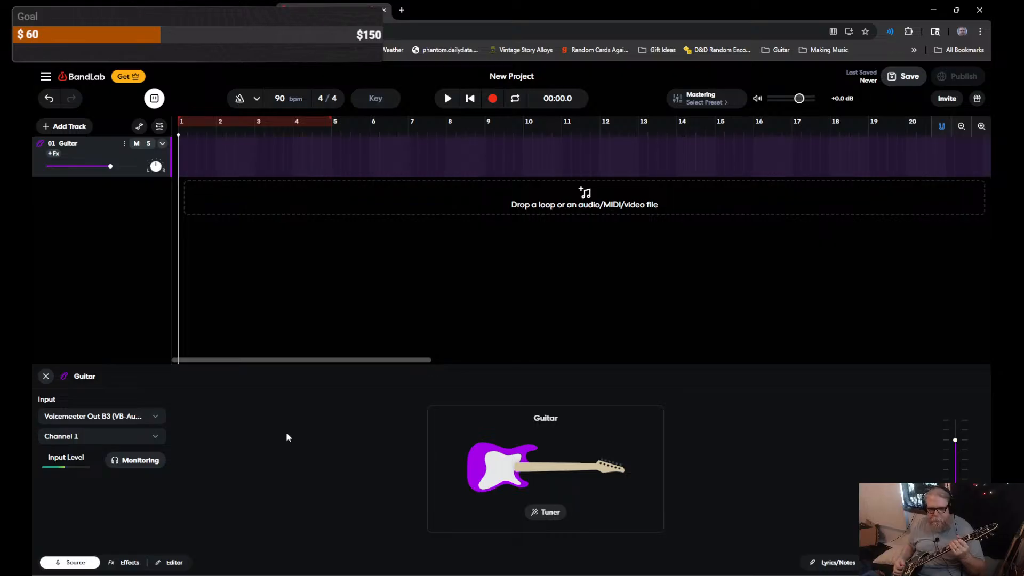
{"action": "left_click", "coordinate": [145, 421]}
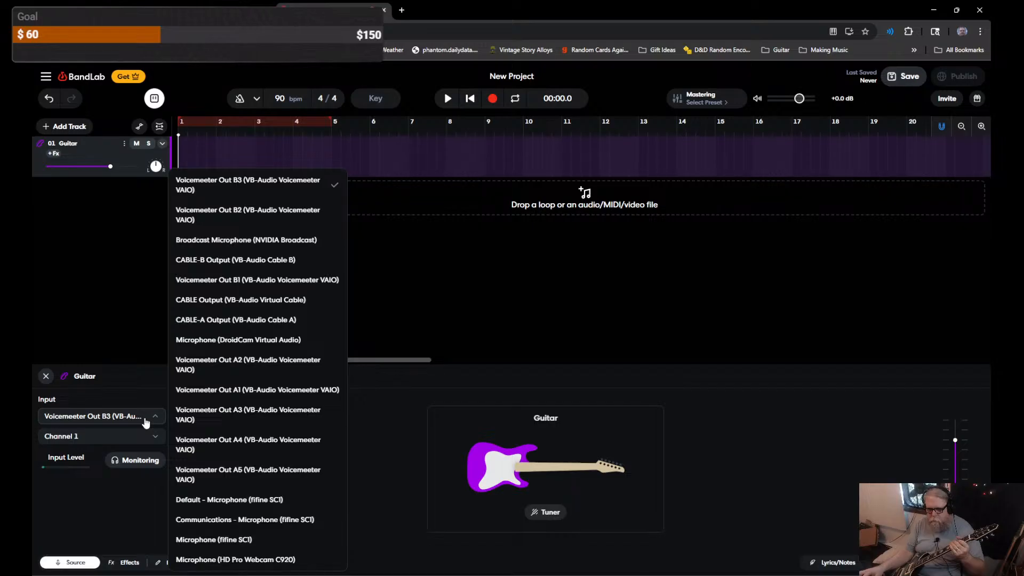
{"action": "left_click", "coordinate": [147, 421]}
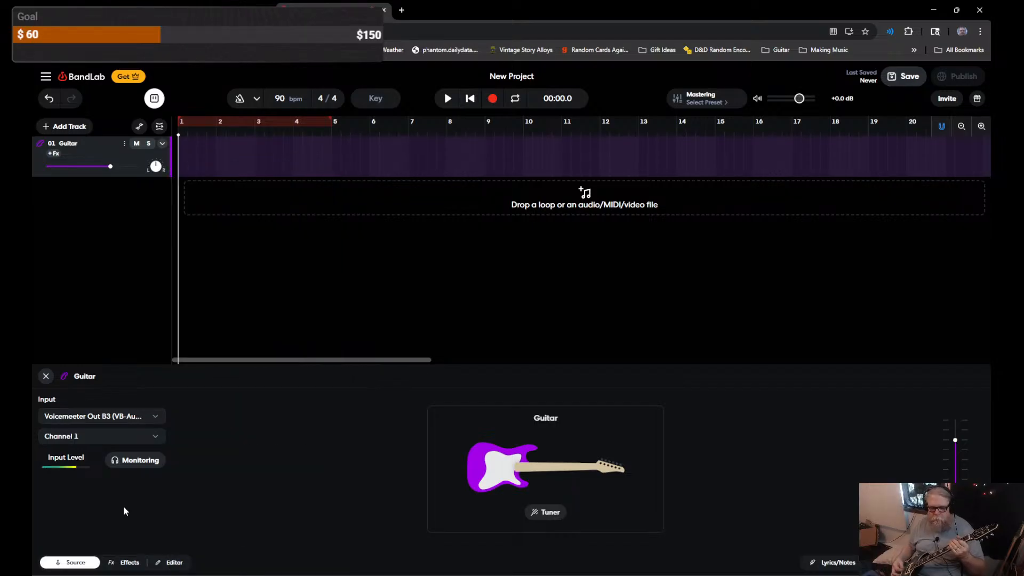
{"action": "left_click", "coordinate": [140, 462]}
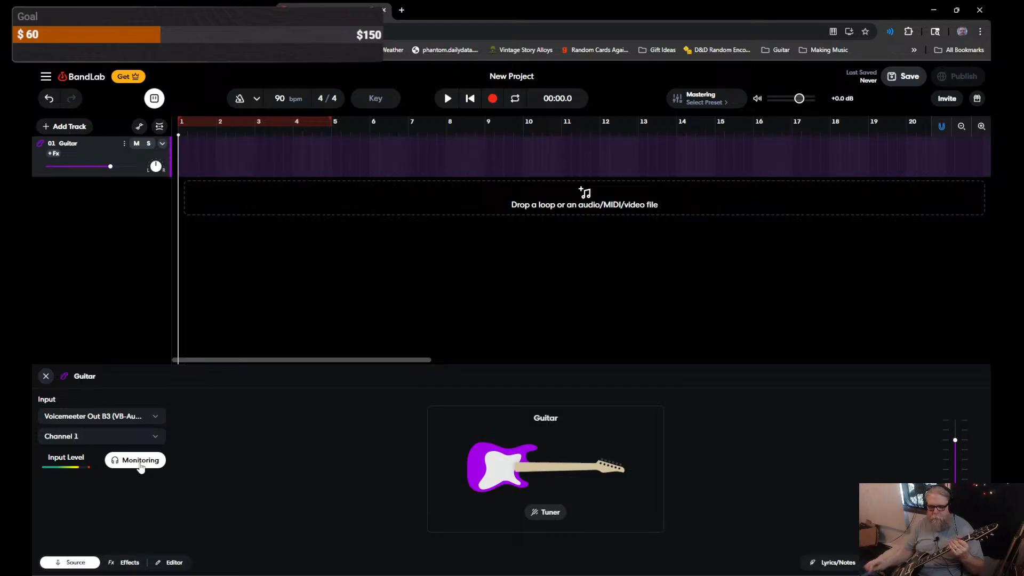
{"action": "left_click", "coordinate": [140, 462]}
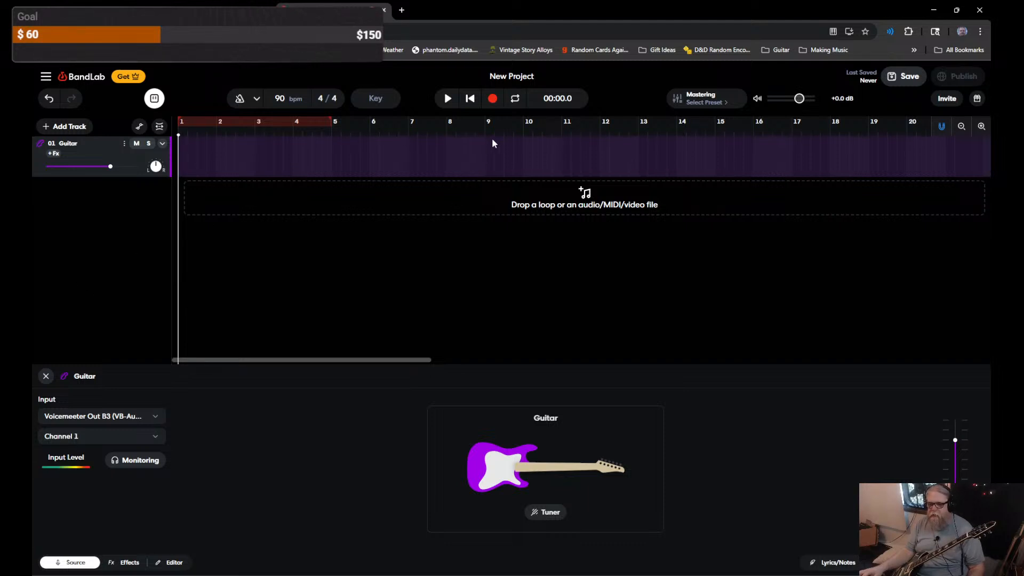
{"action": "left_click", "coordinate": [493, 101]}
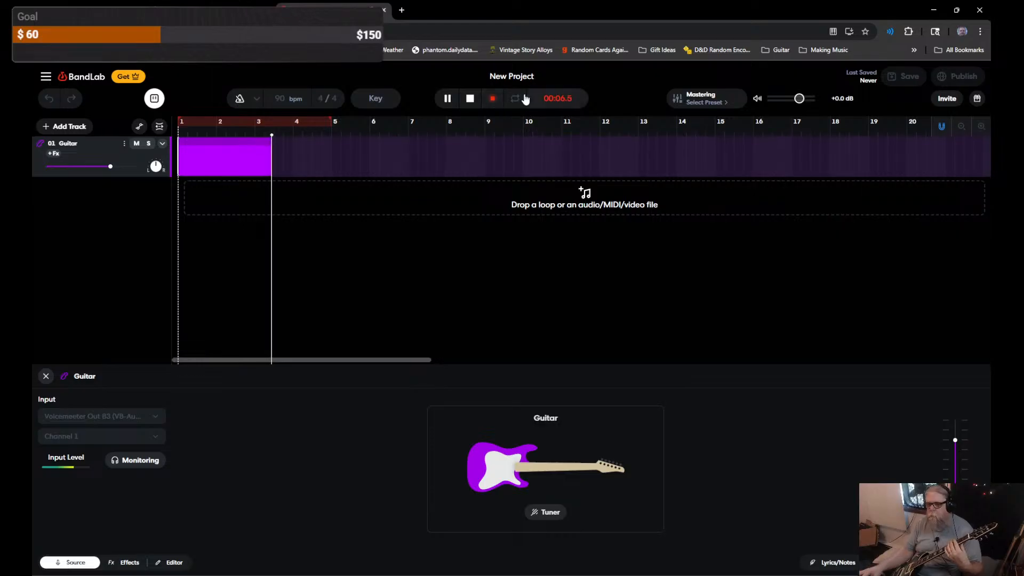
{"action": "left_click", "coordinate": [493, 100]}
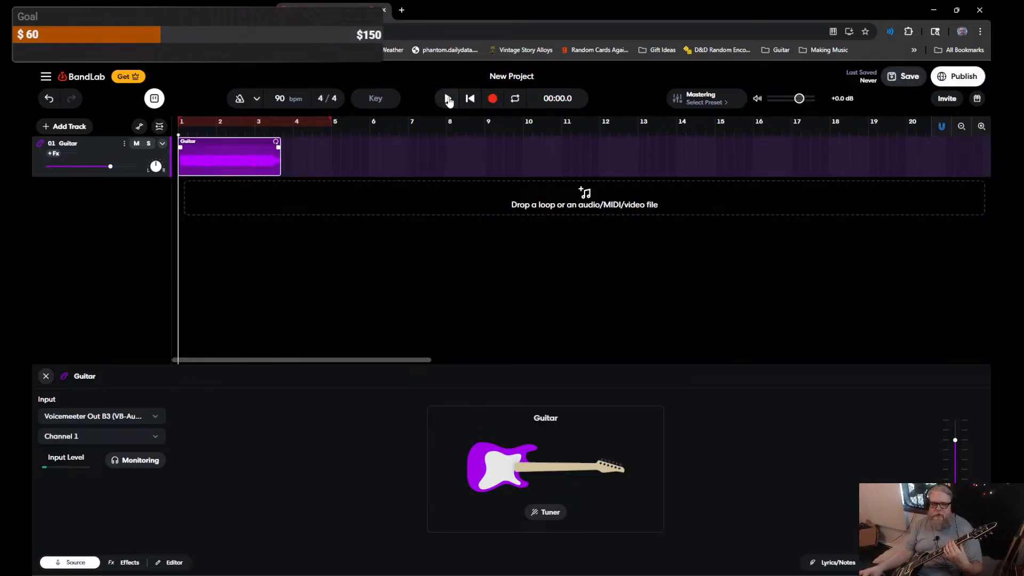
{"action": "key", "text": "space"}
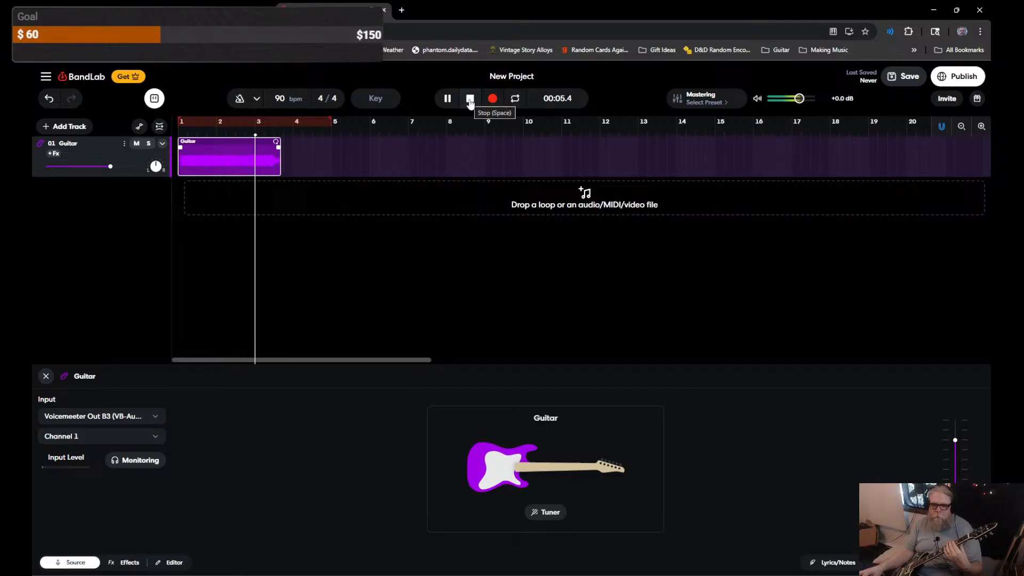
{"action": "left_click", "coordinate": [470, 101]}
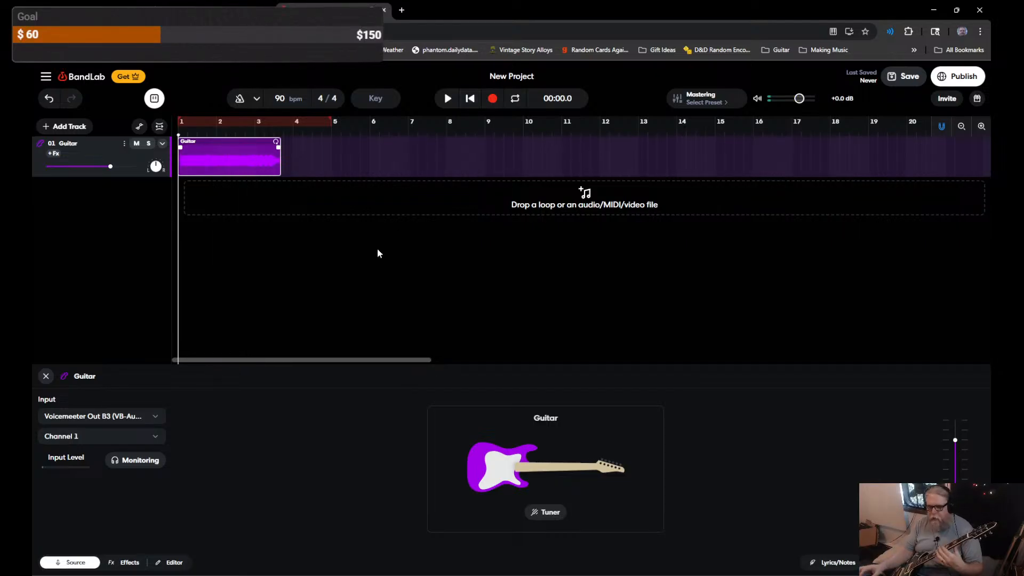
{"action": "key", "text": "Delete"}
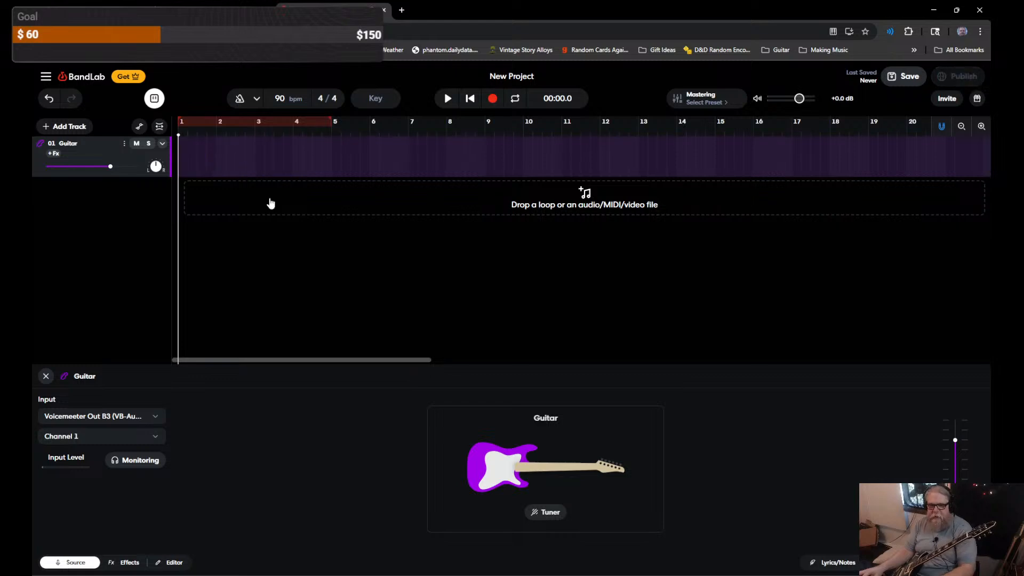
Step: Check Cantabile Lite's routing, close it, and set the guitar input to Microphone (fifine SC1)
{"action": "left_click", "coordinate": [544, 575]}
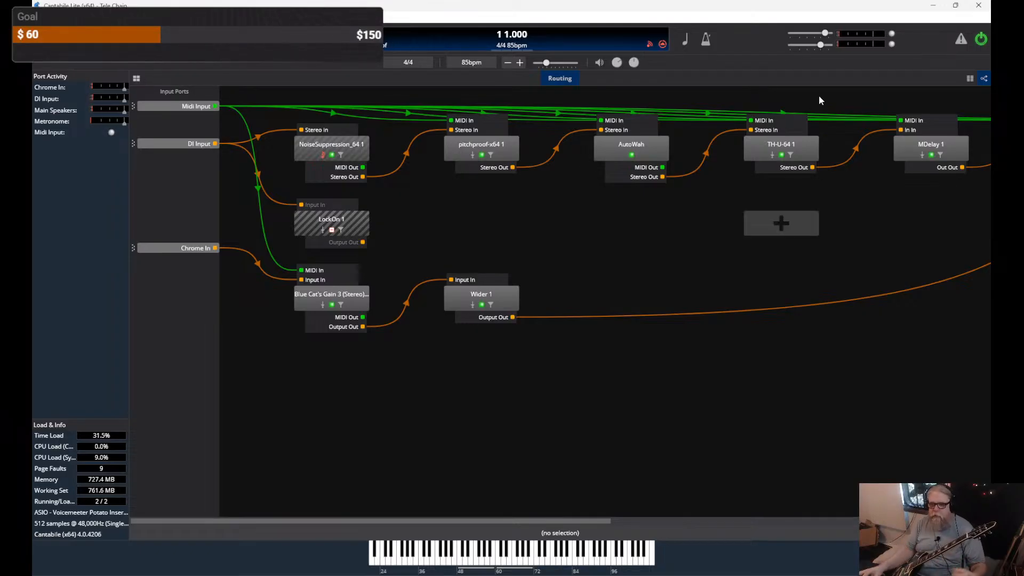
{"action": "left_click", "coordinate": [979, 5]}
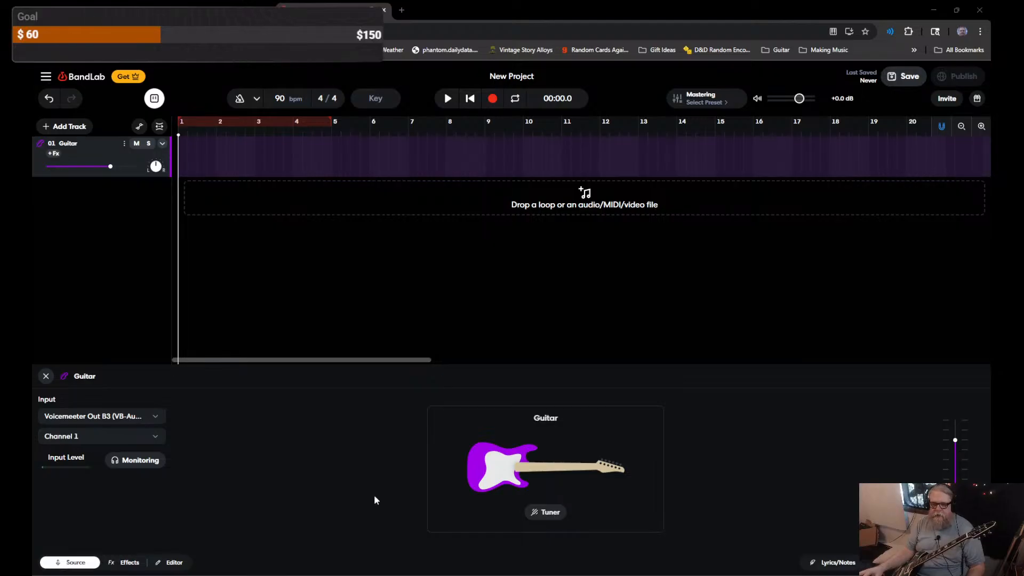
{"action": "left_click", "coordinate": [108, 415]}
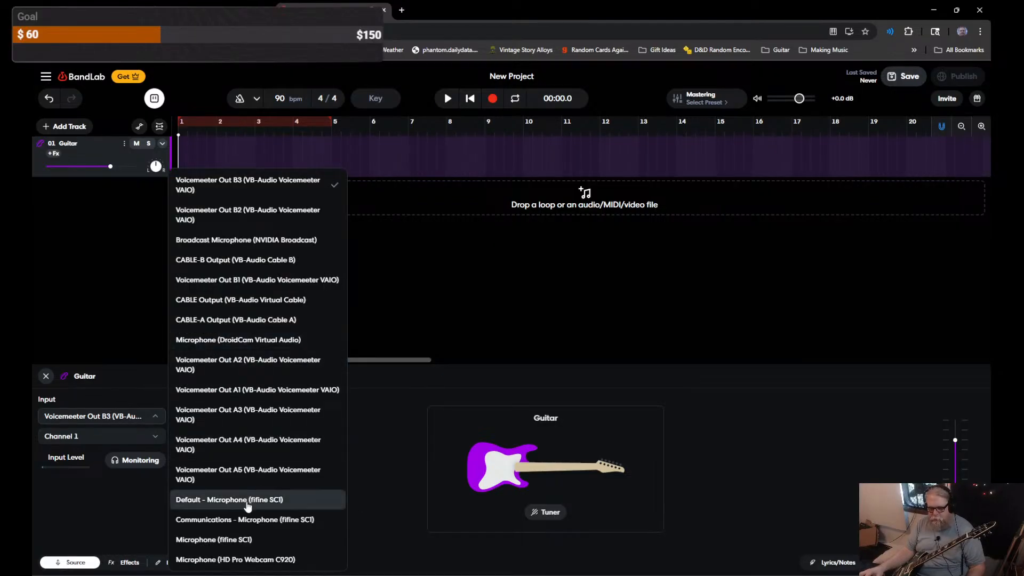
{"action": "left_click", "coordinate": [244, 540]}
{"action": "left_click", "coordinate": [107, 436]}
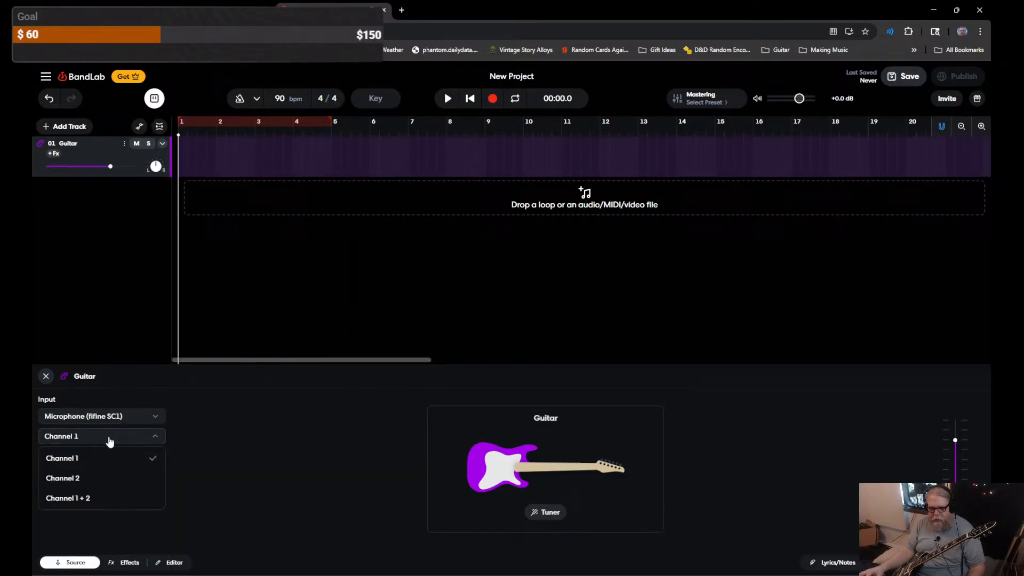
Step: Set the guitar input to Channel 2, toggle monitoring on and off, and show the effects chain
{"action": "left_click", "coordinate": [84, 477]}
{"action": "left_click", "coordinate": [140, 462]}
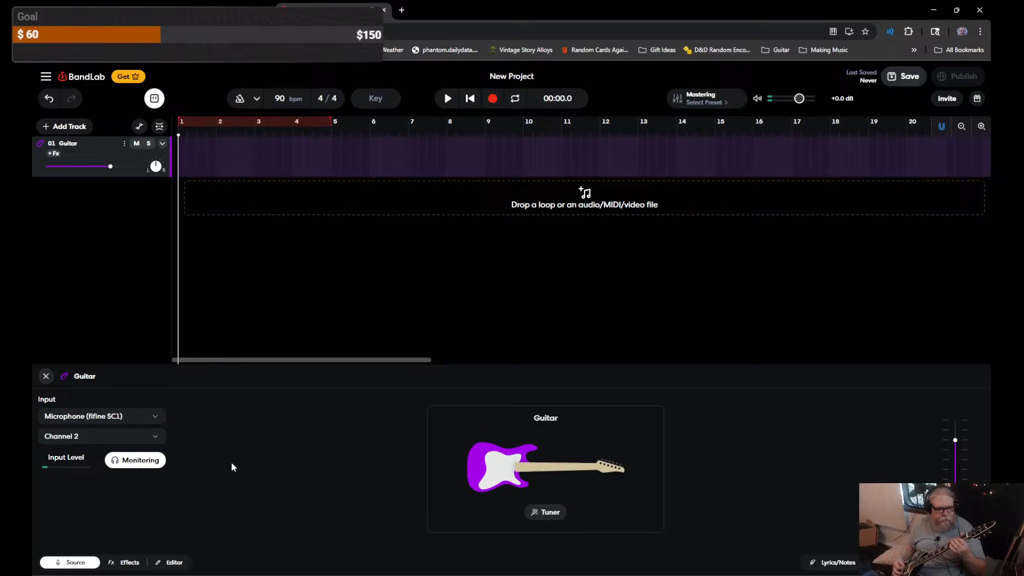
{"action": "left_click", "coordinate": [128, 466]}
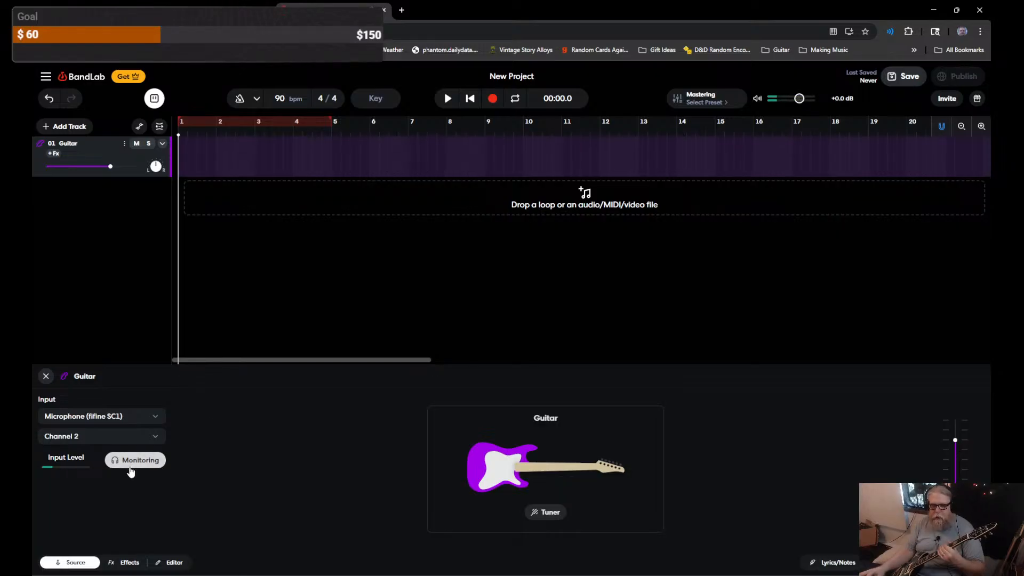
{"action": "left_click", "coordinate": [126, 563]}
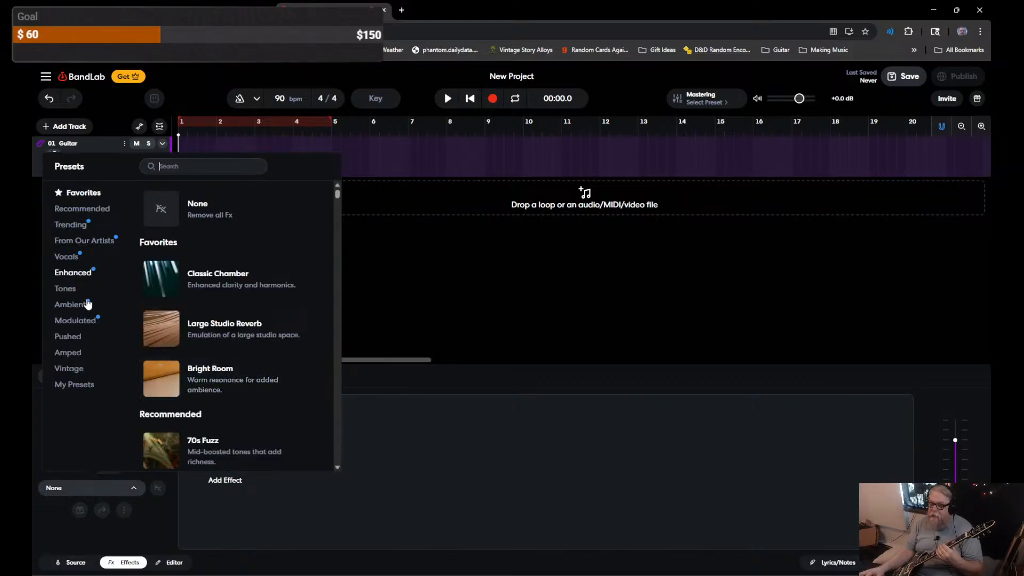
Step: Apply the Amped Big Fuzz preset to the guitar, then enable input monitoring in Source
{"action": "left_click", "coordinate": [73, 340]}
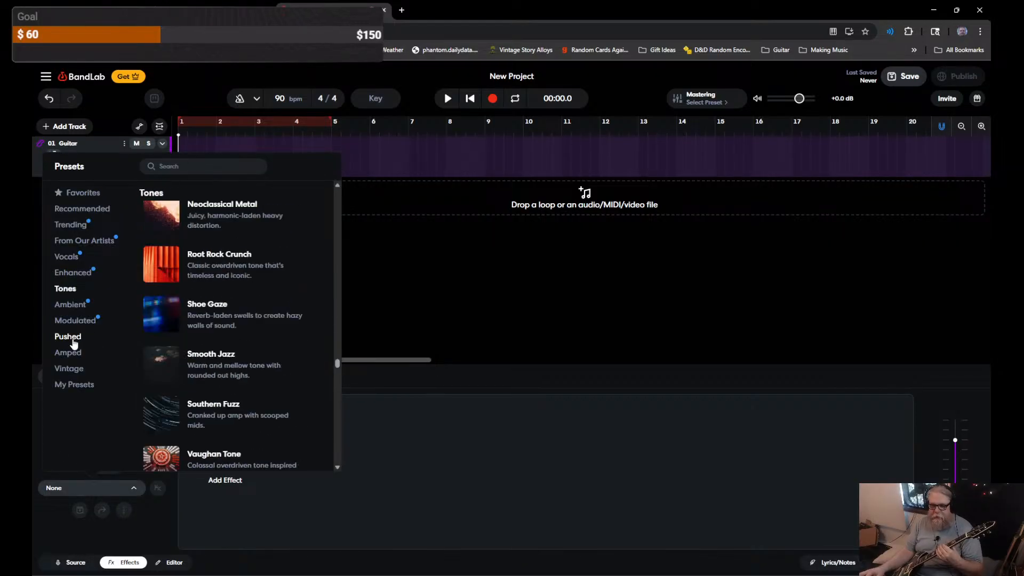
{"action": "left_click", "coordinate": [73, 353]}
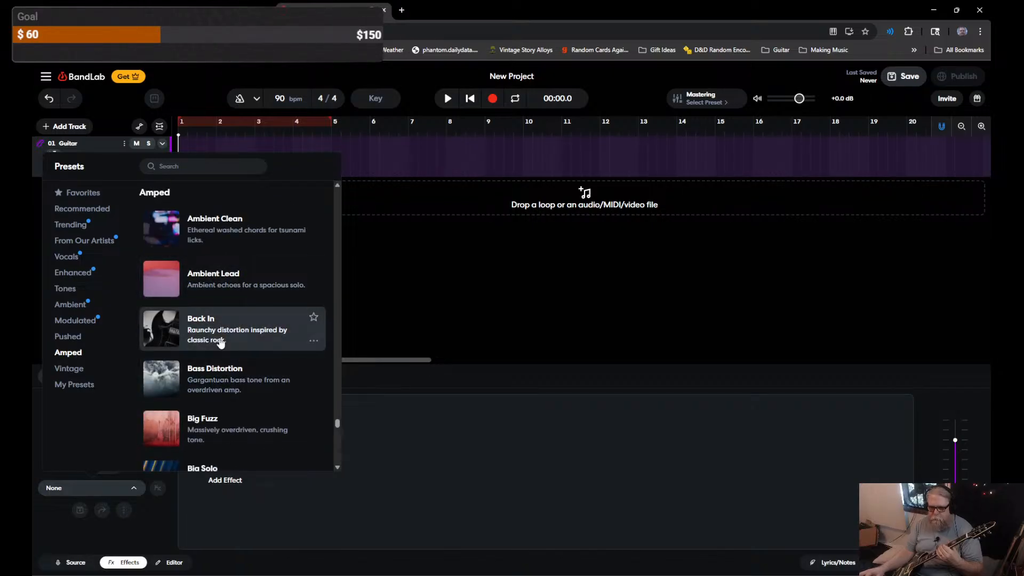
{"action": "scroll", "coordinate": [219, 346], "scroll_direction": "down", "scroll_amount": 2}
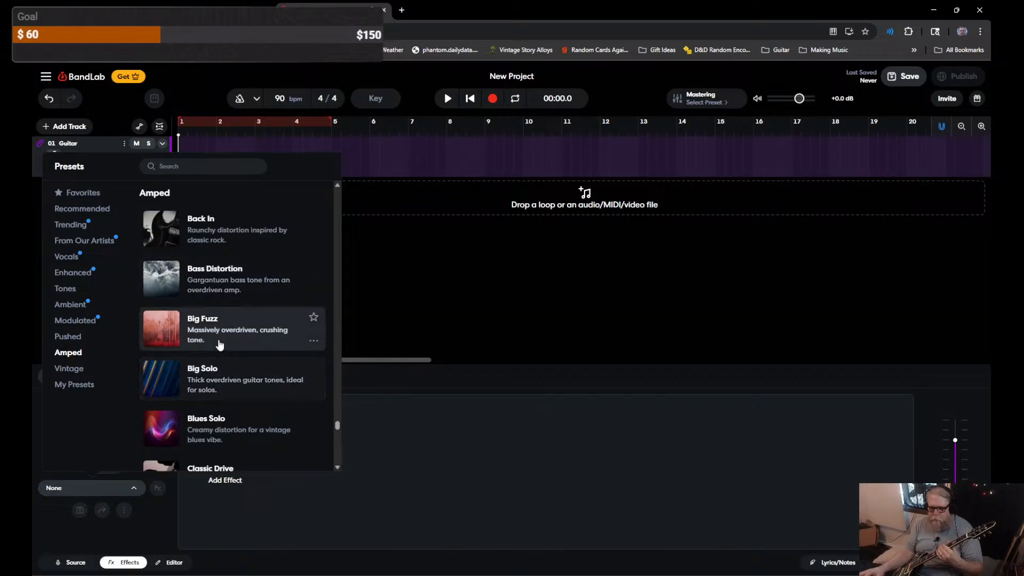
{"action": "left_click", "coordinate": [220, 345]}
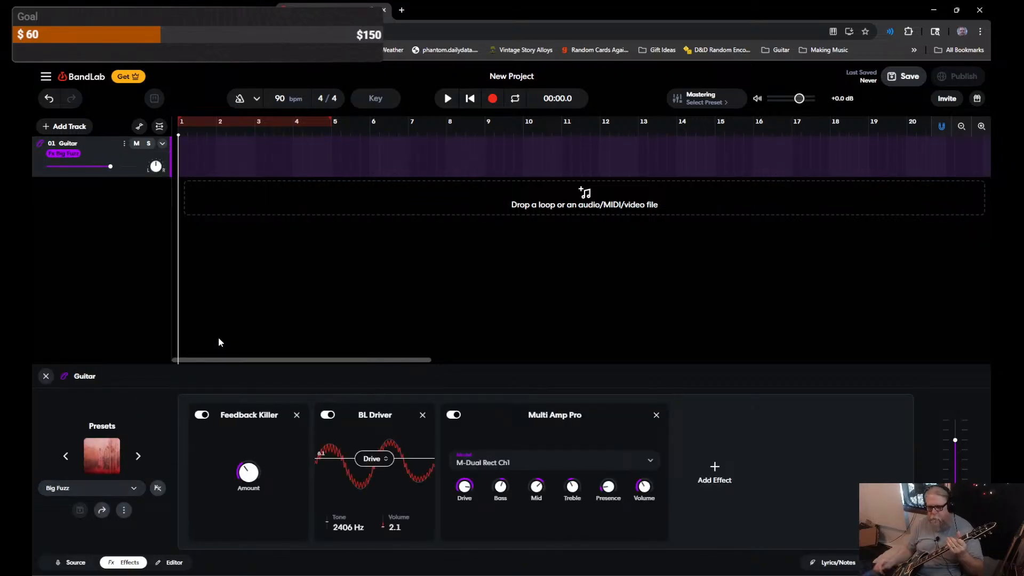
{"action": "left_click", "coordinate": [70, 562]}
{"action": "left_click", "coordinate": [149, 461]}
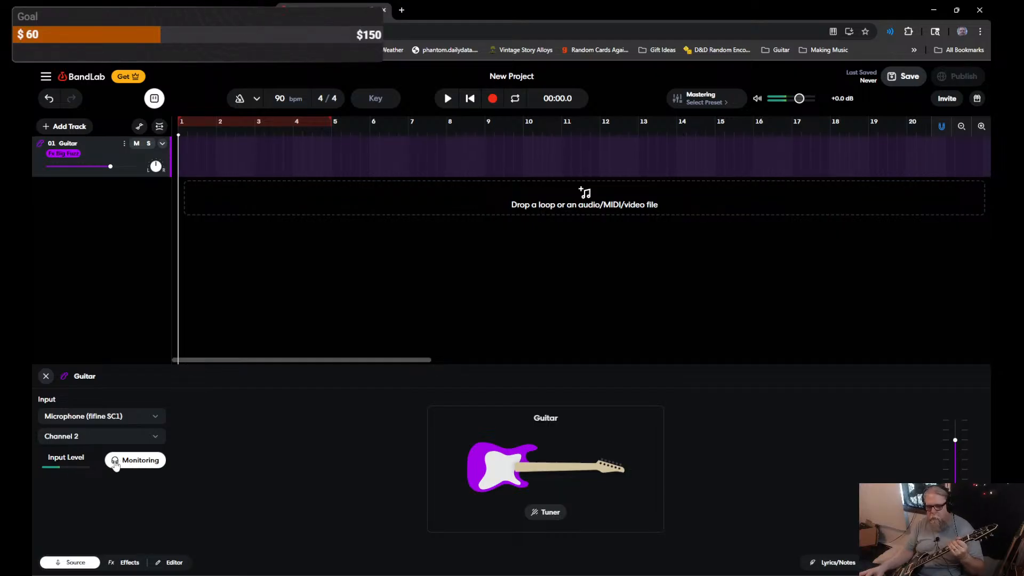
Step: Load the Amped Classic Drive preset on the guitar and remove its Visual EQ effect
{"action": "left_click", "coordinate": [113, 564]}
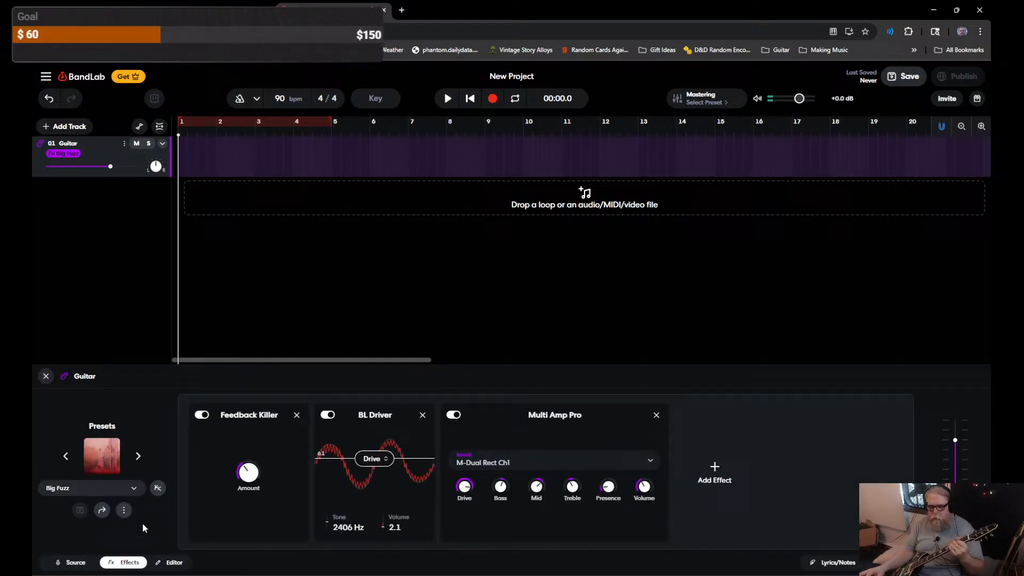
{"action": "left_click", "coordinate": [100, 459]}
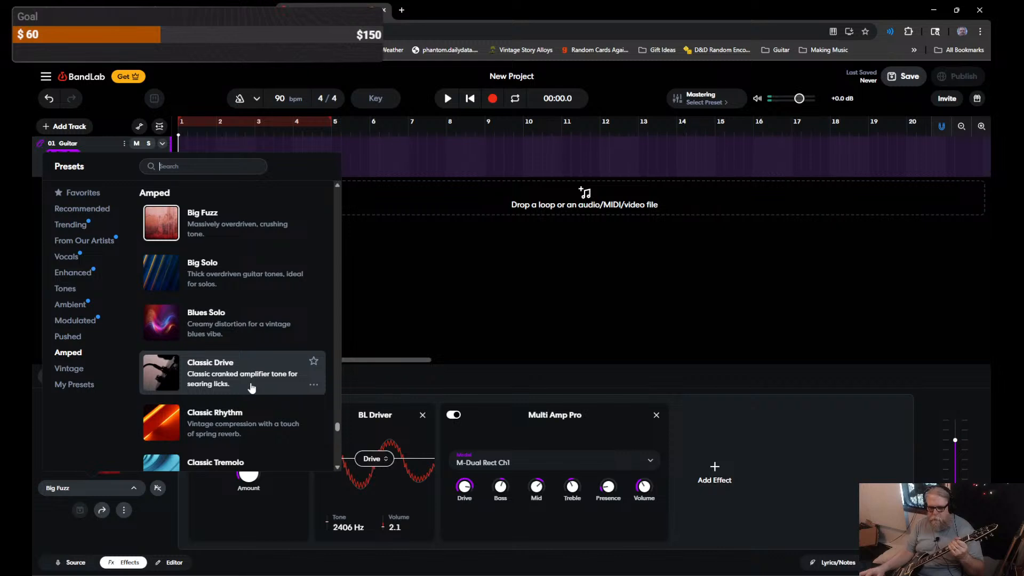
{"action": "left_click", "coordinate": [251, 388]}
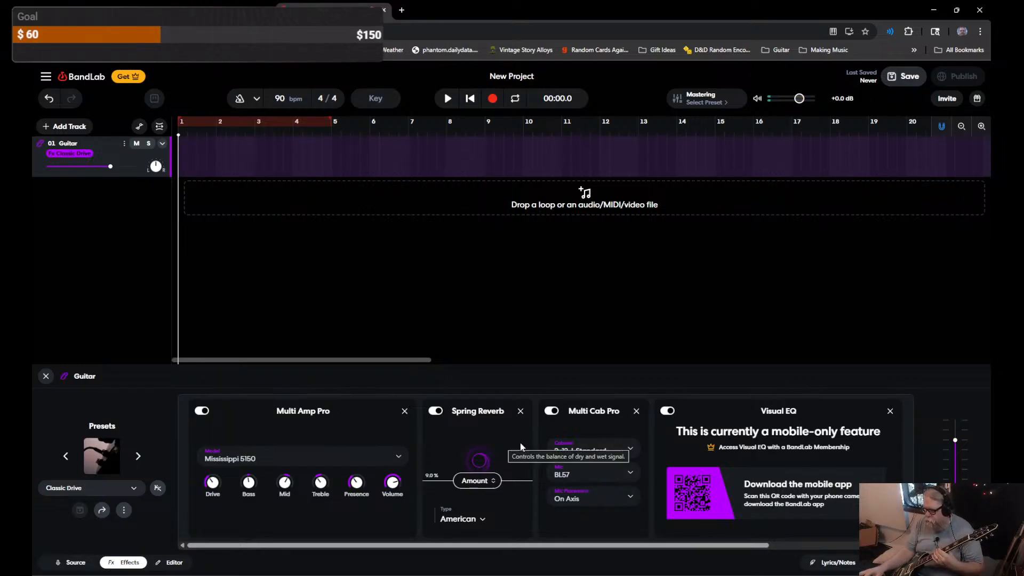
{"action": "left_click", "coordinate": [889, 411]}
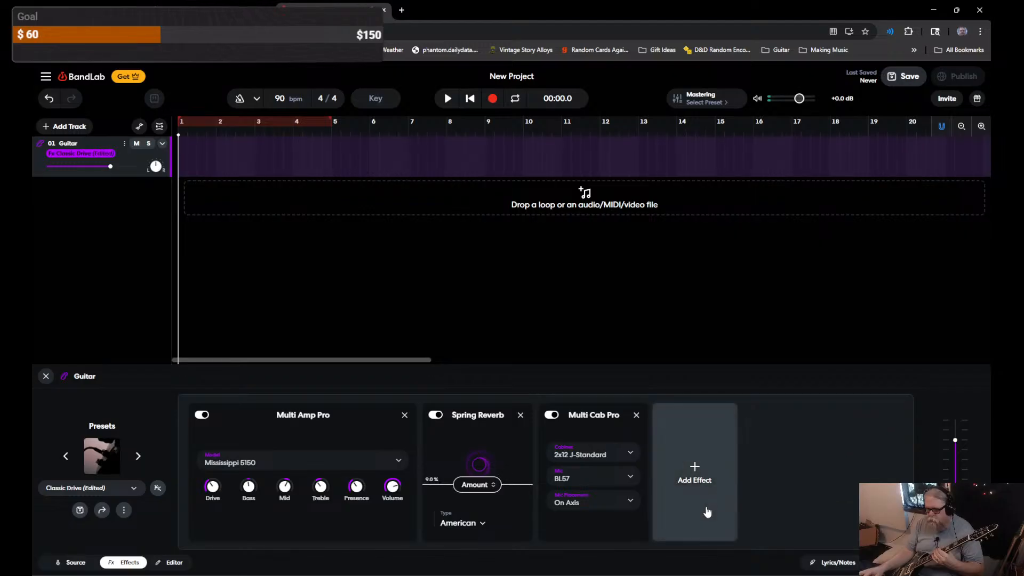
Step: Set the Multi Cab Pro cabinet to 4x10 J-Vintage
{"action": "left_click", "coordinate": [609, 459]}
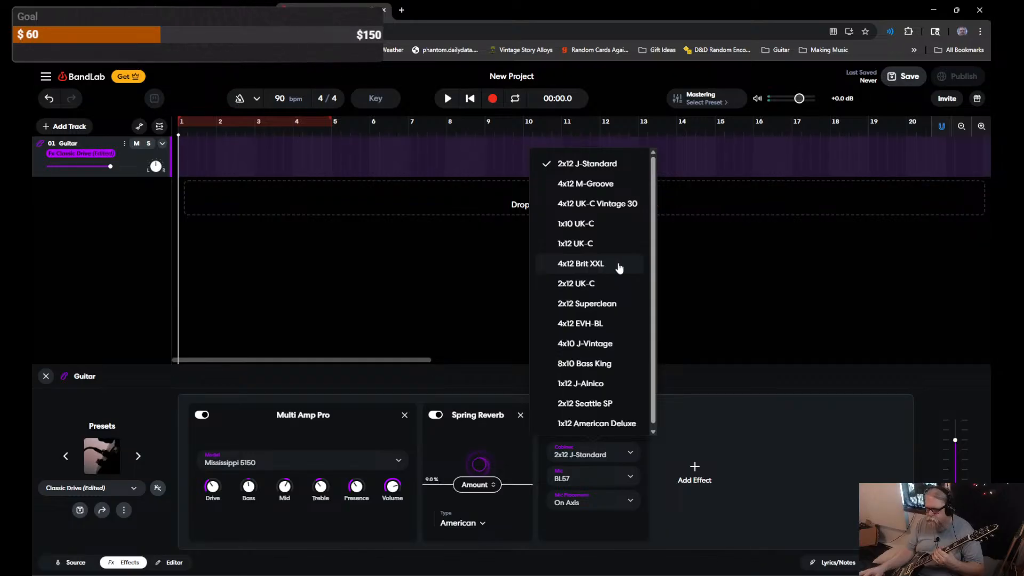
{"action": "scroll", "coordinate": [619, 268], "scroll_direction": "down", "scroll_amount": 1}
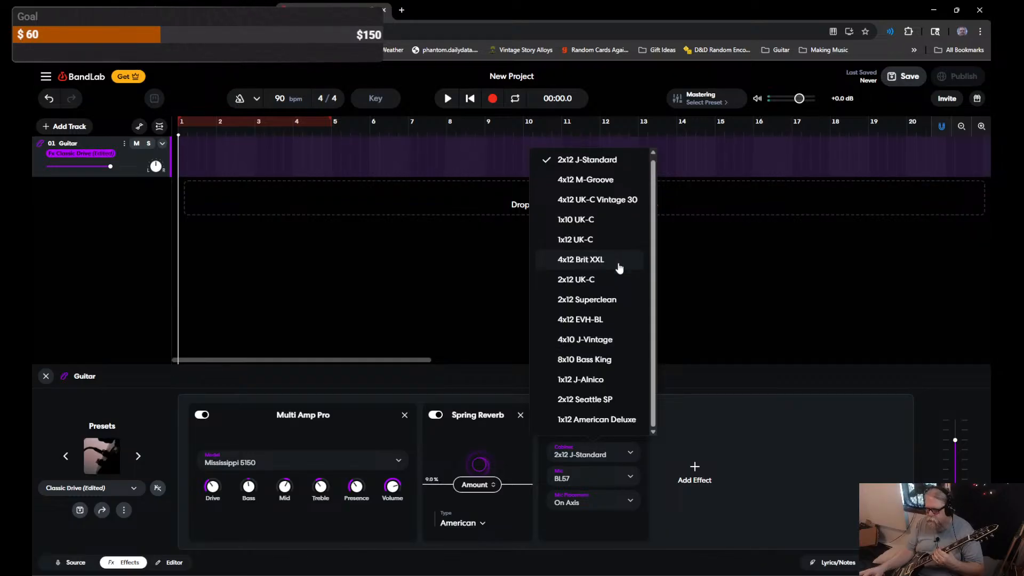
{"action": "left_click", "coordinate": [612, 342]}
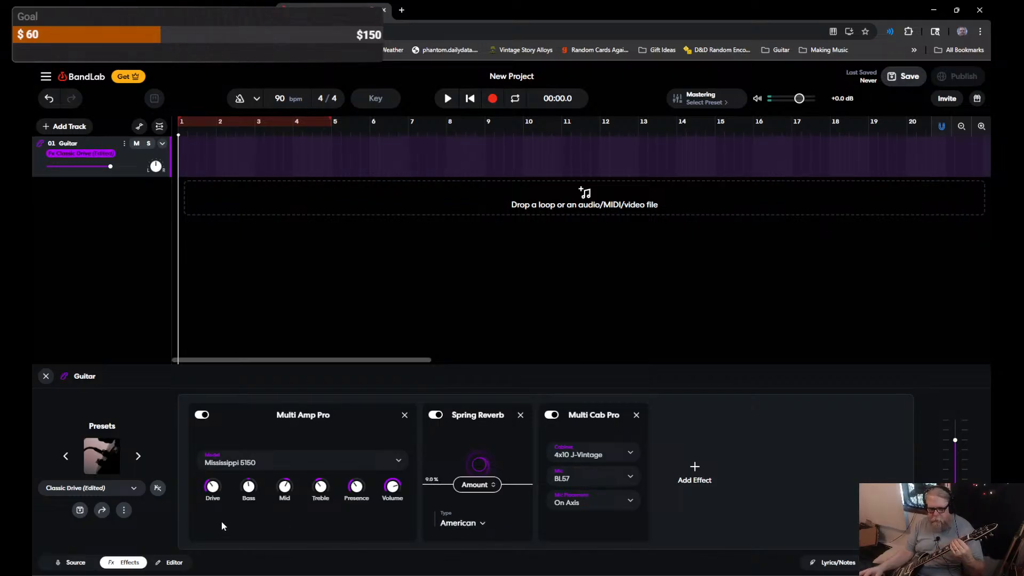
Step: Add a Ping Pong Delay, found by searching 'dela', to the end of the effects chain
{"action": "left_click", "coordinate": [695, 472]}
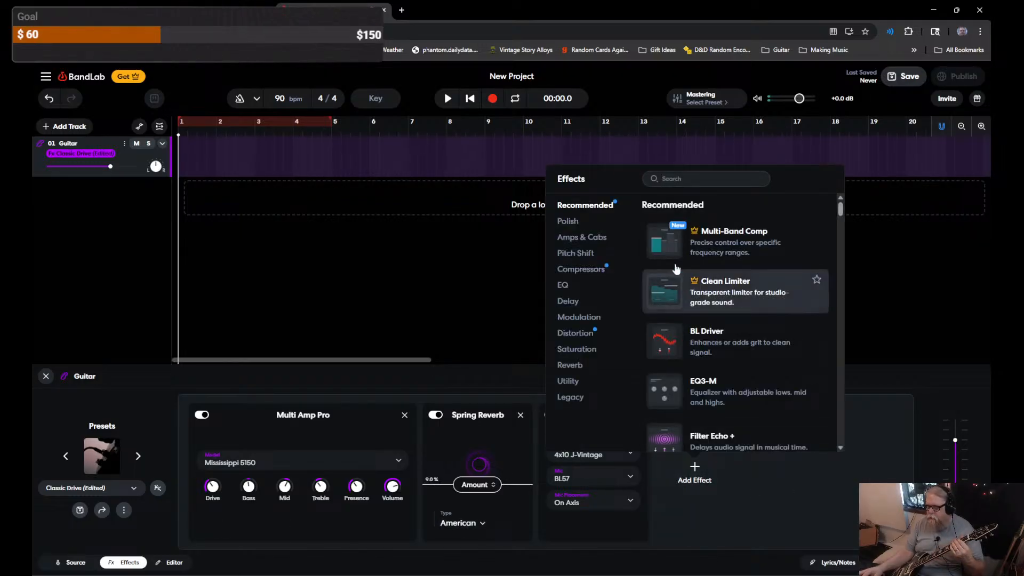
{"action": "left_click", "coordinate": [688, 181]}
{"action": "type", "text": "del"}
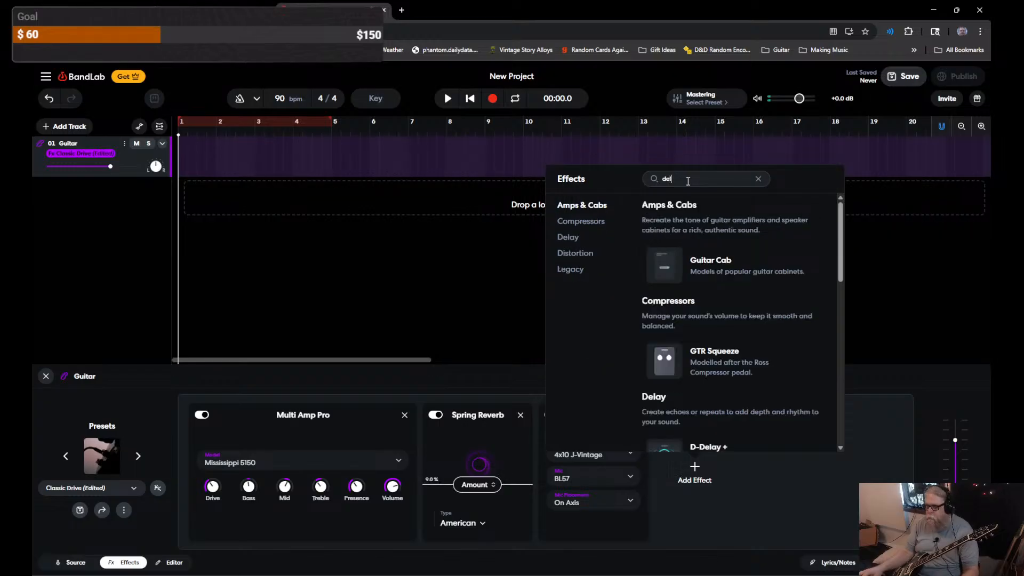
{"action": "type", "text": "a"}
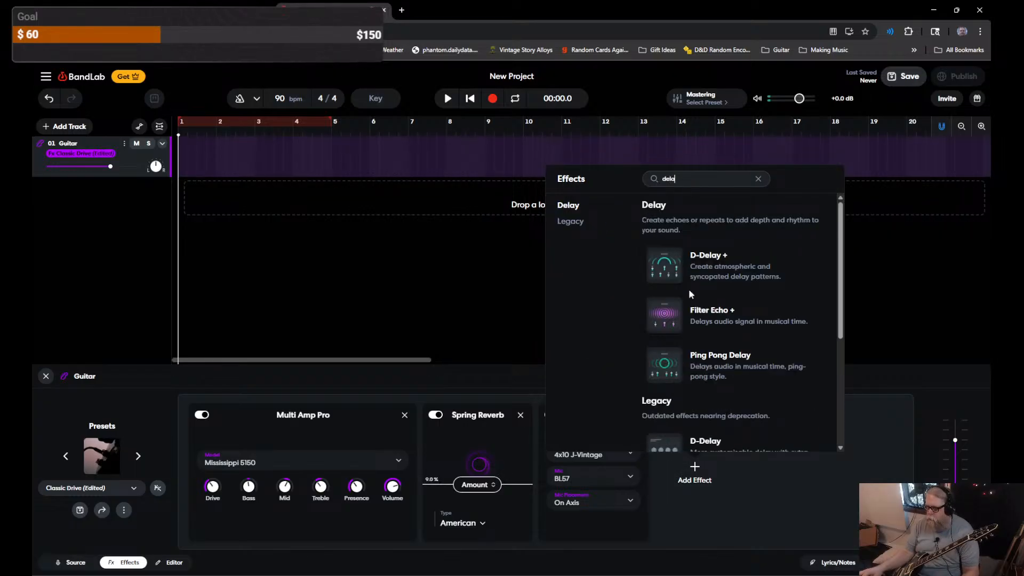
{"action": "left_click", "coordinate": [712, 358]}
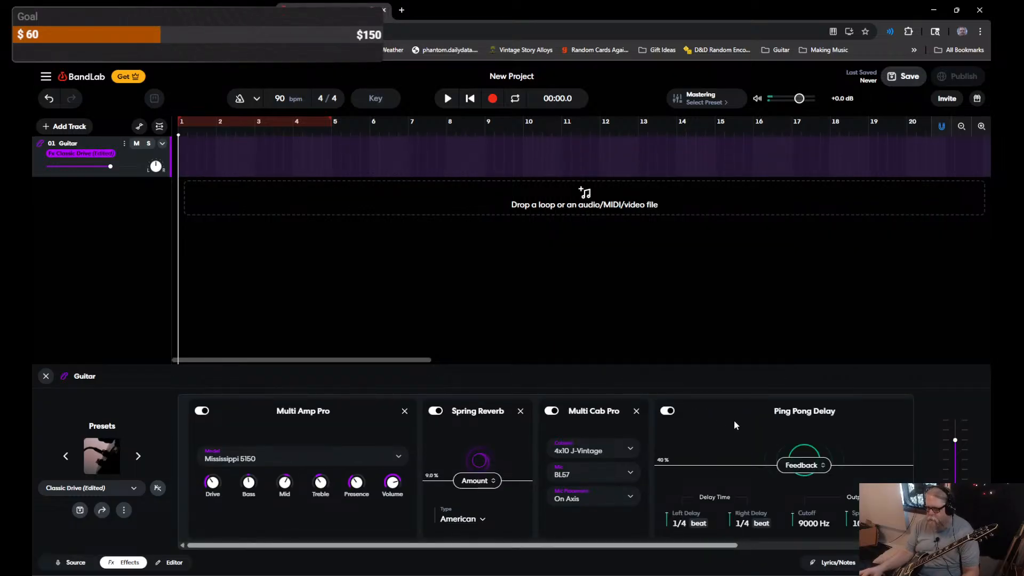
{"action": "left_click_drag", "start_coordinate": [735, 421], "coordinate": [420, 424]}
Step: Set the Ping Pong Delay's left and right delays to 1/8 beat with feedback around 26%
{"action": "left_click_drag", "start_coordinate": [689, 440], "coordinate": [444, 436]}
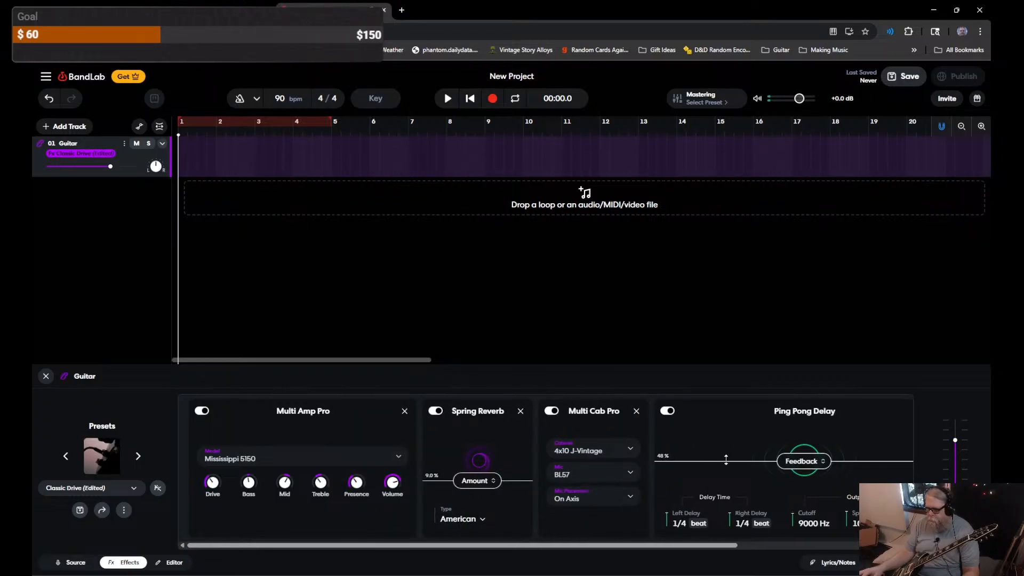
{"action": "left_click_drag", "start_coordinate": [799, 466], "coordinate": [799, 471]}
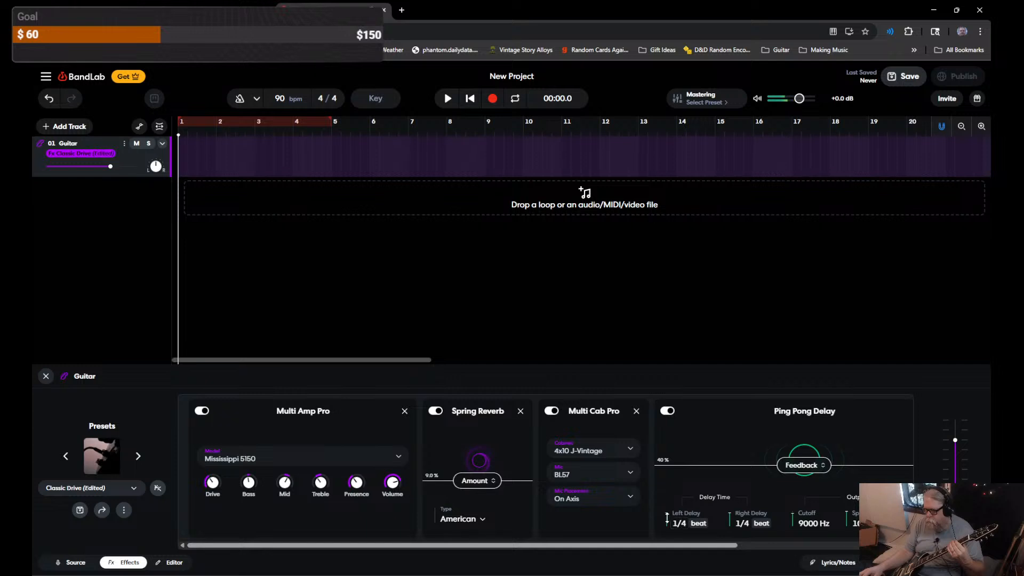
{"action": "left_click_drag", "start_coordinate": [667, 513], "coordinate": [670, 536]}
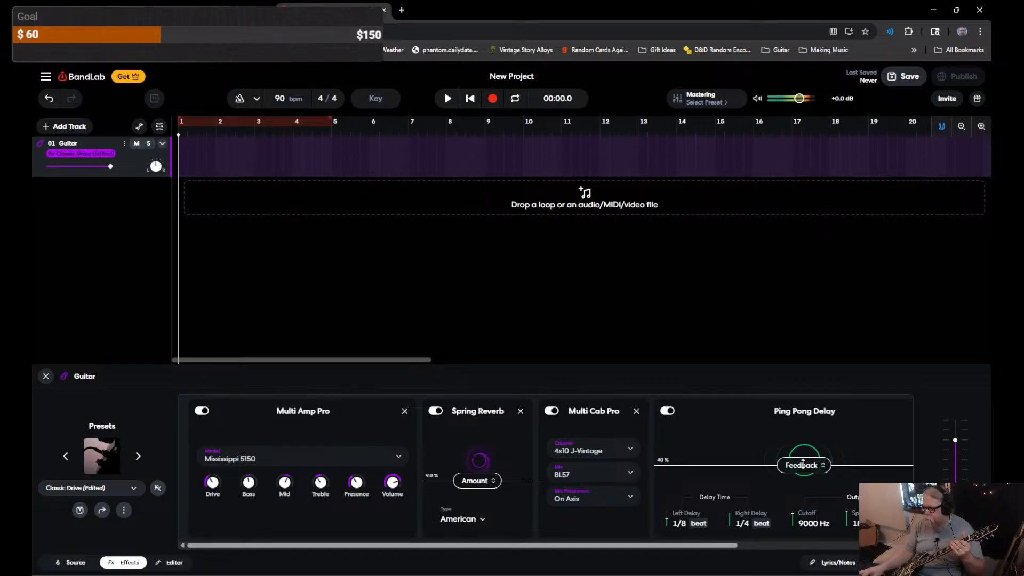
{"action": "left_click_drag", "start_coordinate": [804, 465], "coordinate": [804, 473]}
{"action": "mouse_move", "coordinate": [727, 522]}
{"action": "left_mouse_down"}
{"action": "mouse_move", "coordinate": [729, 549]}
{"action": "mouse_move", "coordinate": [730, 532]}
{"action": "left_mouse_up"}
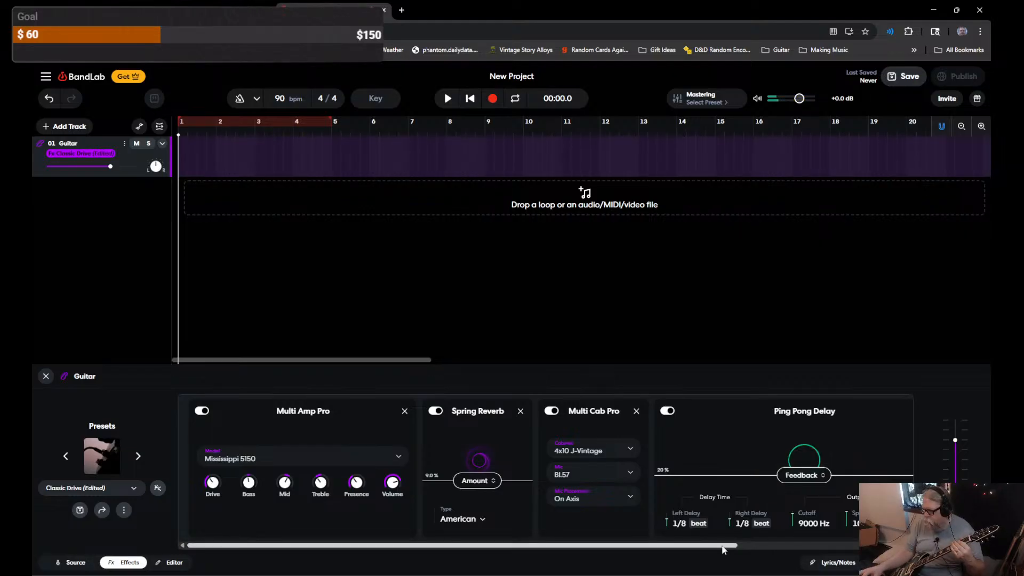
Step: Lower the delay mix below 30% and adjust the amp's Mid level
{"action": "left_click_drag", "start_coordinate": [728, 546], "coordinate": [828, 546]}
{"action": "left_click_drag", "start_coordinate": [770, 518], "coordinate": [757, 566]}
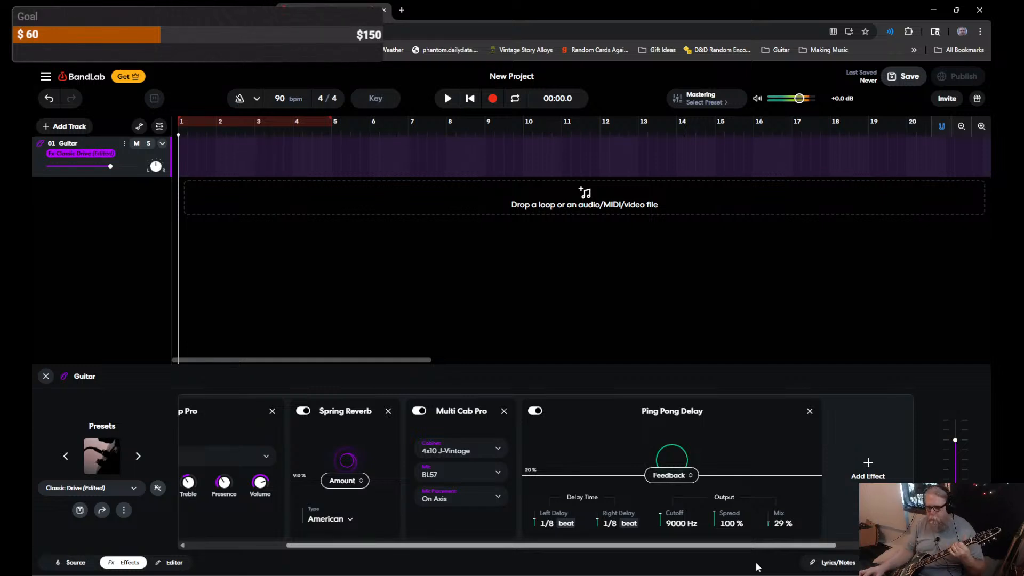
{"action": "left_click_drag", "start_coordinate": [625, 547], "coordinate": [373, 562]}
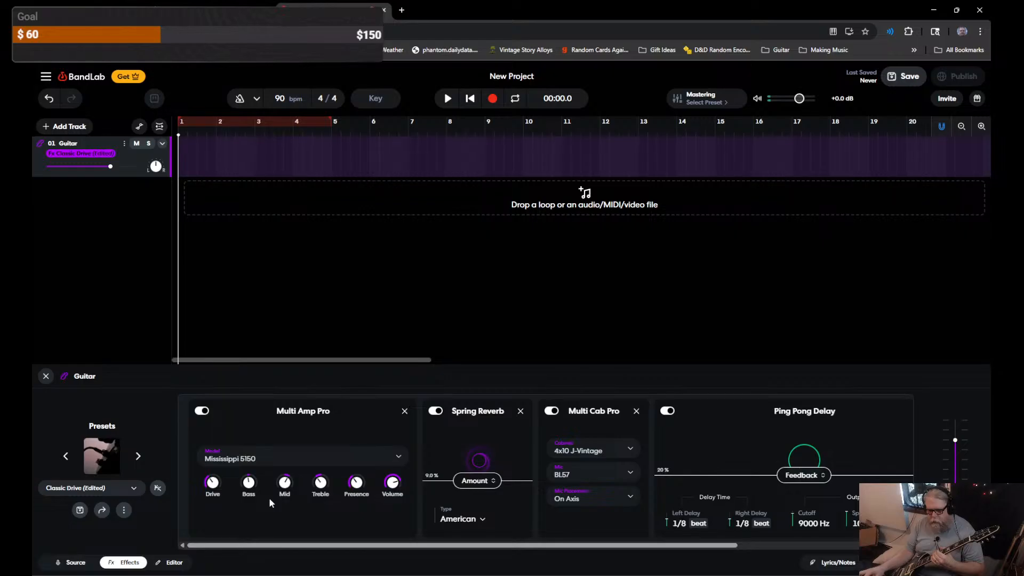
{"action": "left_click_drag", "start_coordinate": [284, 483], "coordinate": [284, 516]}
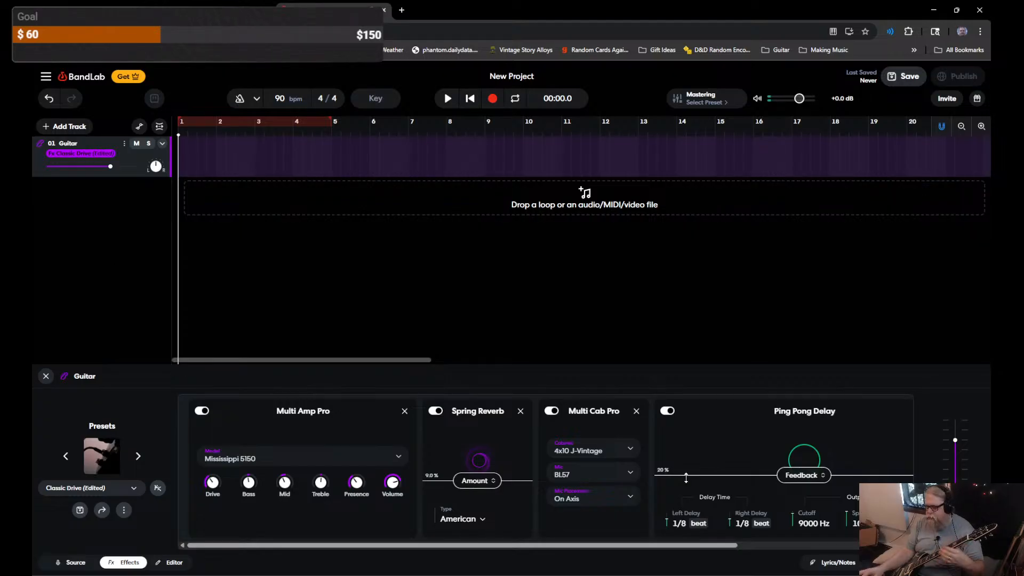
Step: Turn the Ping Pong Delay feedback to 0% and move Multi Cab Pro after Ping Pong Delay
{"action": "left_click_drag", "start_coordinate": [725, 551], "coordinate": [826, 549]}
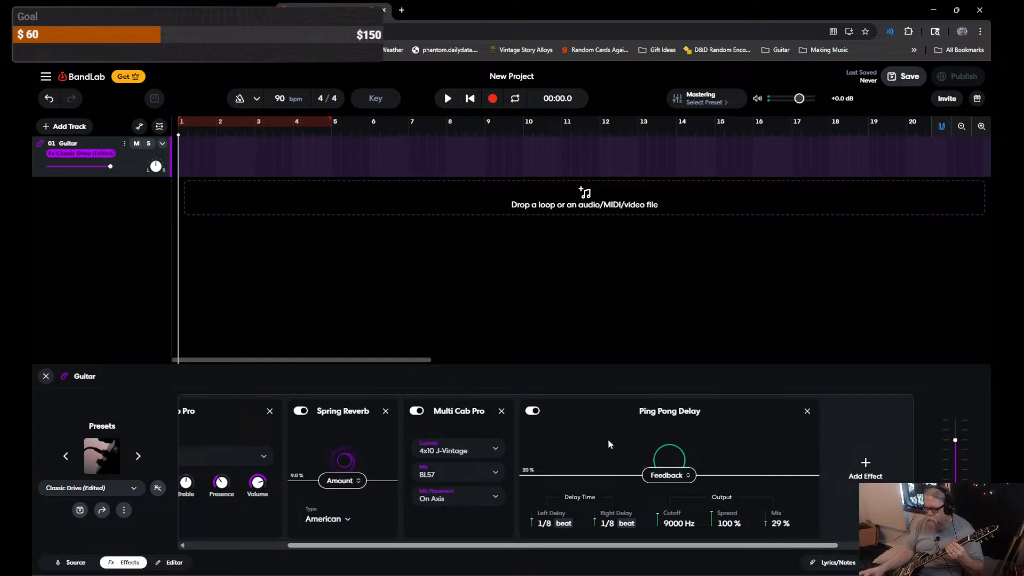
{"action": "left_click_drag", "start_coordinate": [581, 435], "coordinate": [514, 454]}
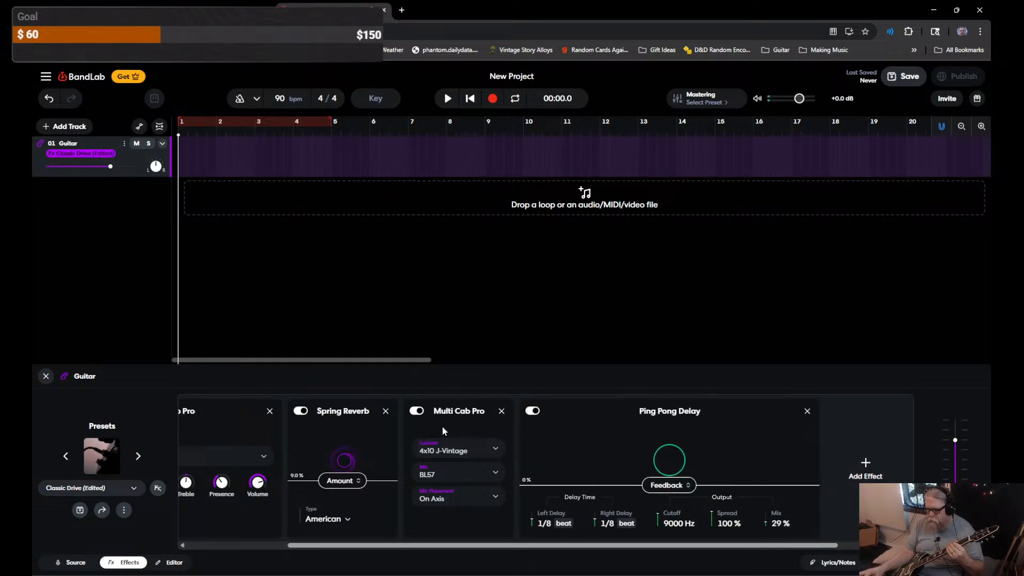
{"action": "left_click_drag", "start_coordinate": [442, 426], "coordinate": [849, 429]}
{"action": "left_click_drag", "start_coordinate": [490, 423], "coordinate": [817, 429]}
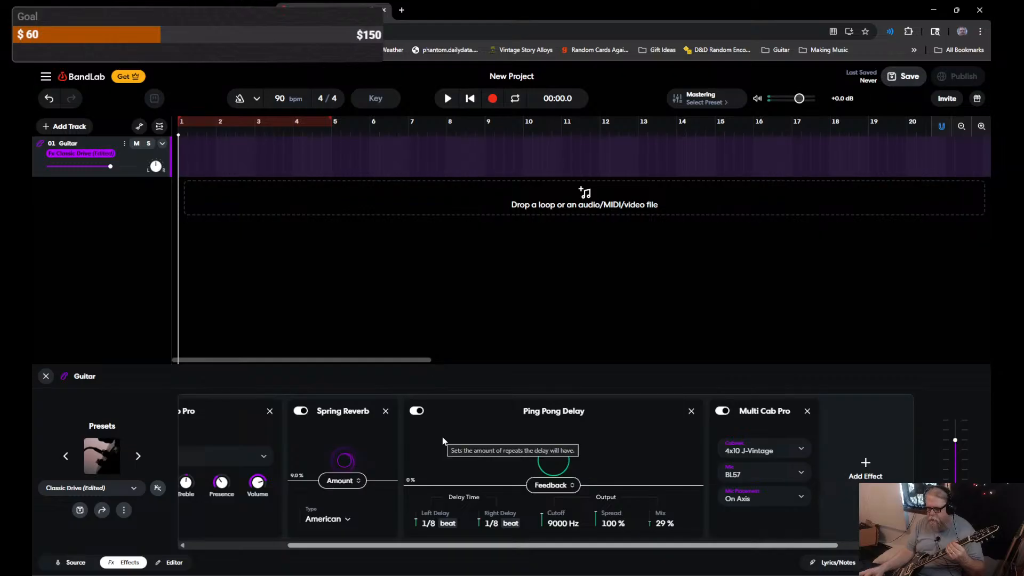
Step: Place Multi Amp Pro before Multi Cab Pro and raise the Spring Reverb amount to about 20%
{"action": "left_click_drag", "start_coordinate": [224, 426], "coordinate": [584, 467]}
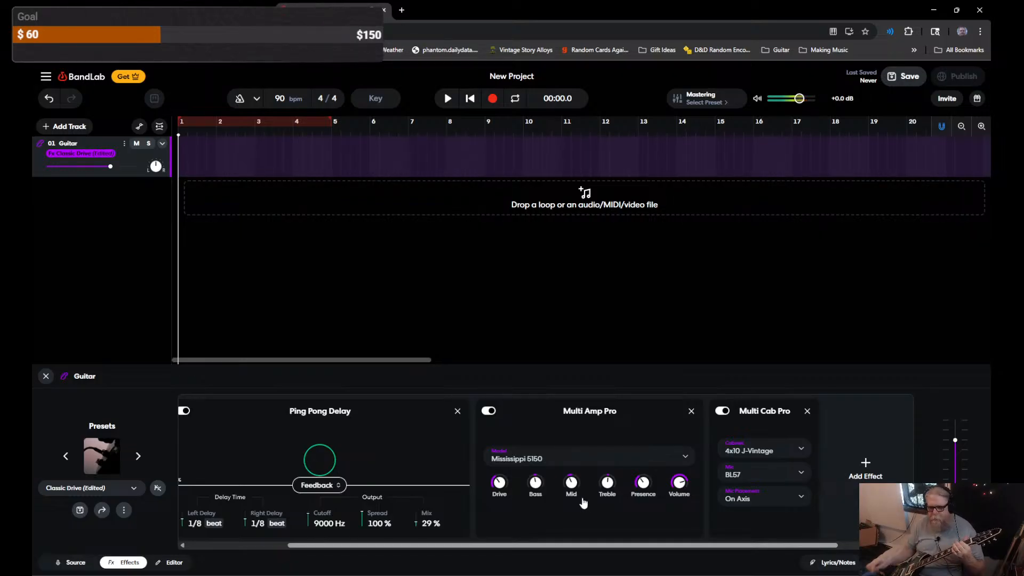
{"action": "left_click_drag", "start_coordinate": [396, 549], "coordinate": [251, 550]}
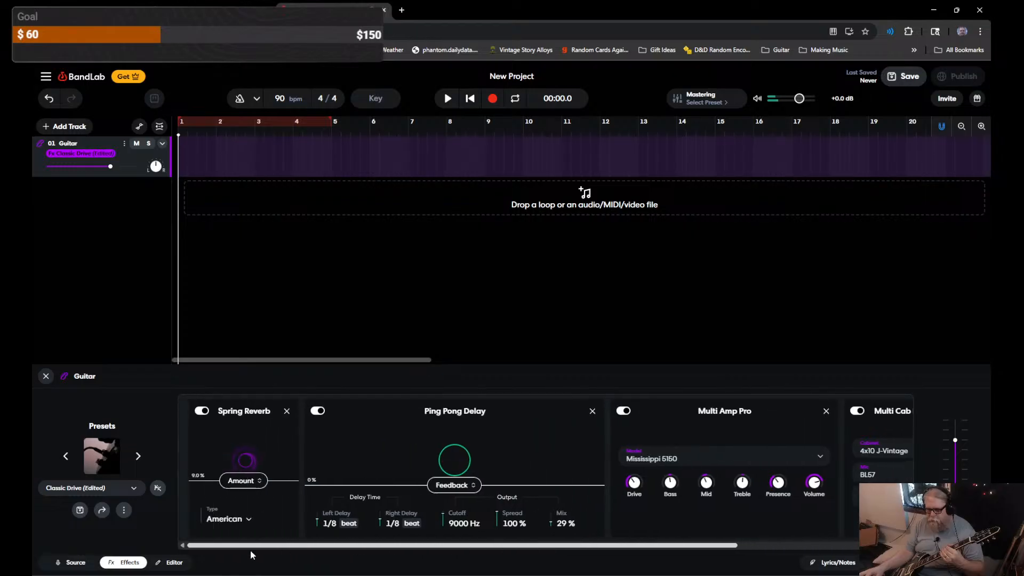
{"action": "left_click_drag", "start_coordinate": [245, 489], "coordinate": [246, 480]}
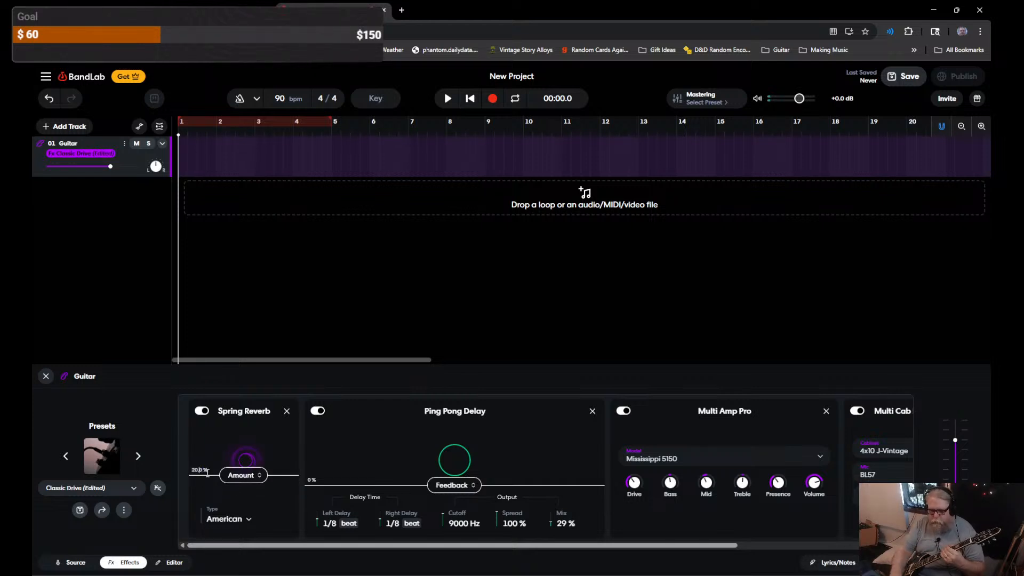
Step: Set the Spring Reverb amount to 8.0%
{"action": "key", "text": "BackSpace"}
{"action": "key", "text": "BackSpace"}
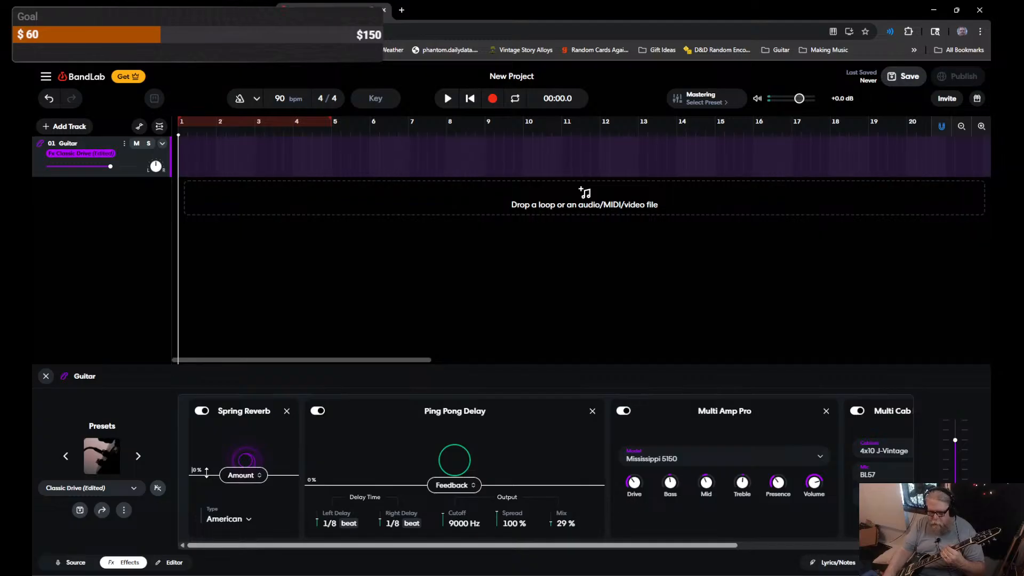
{"action": "type", "text": "8"}
{"action": "key", "text": "Return"}
Step: Change the Ping Pong Delay mix from 29% to 15%
{"action": "left_click", "coordinate": [559, 524]}
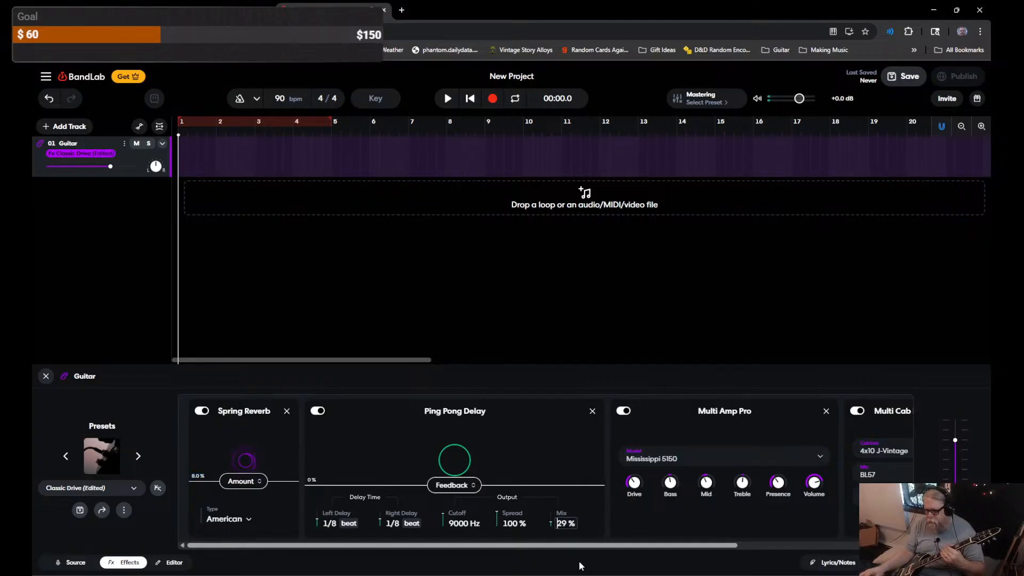
{"action": "key", "text": "Delete"}
{"action": "key", "text": "Delete"}
{"action": "type", "text": "15"}
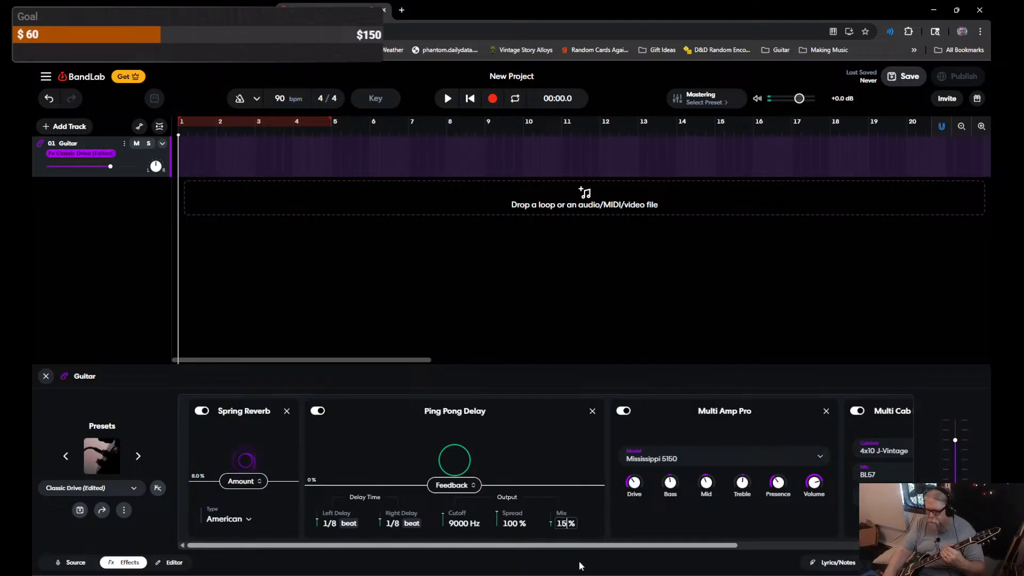
{"action": "key", "text": "Return"}
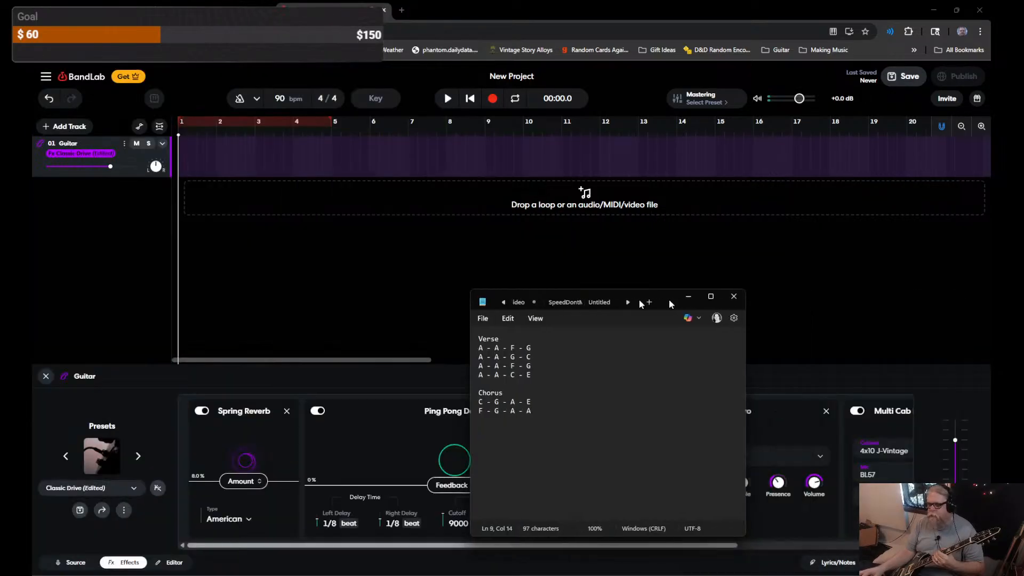
Step: Move the Notepad chord chart aside to read the Verse and Chorus chords, then minimize it
{"action": "left_click_drag", "start_coordinate": [669, 300], "coordinate": [830, 267]}
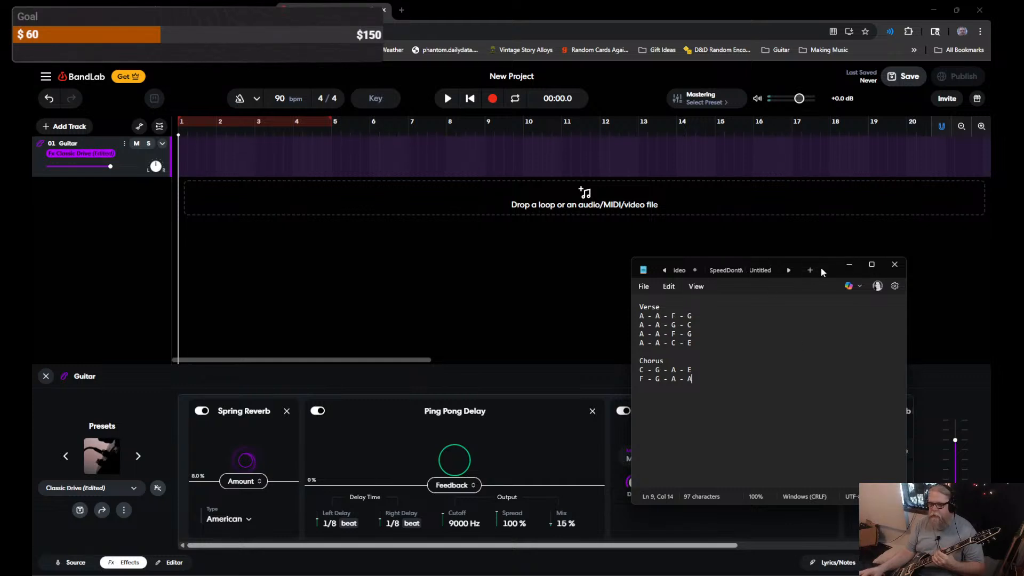
{"action": "left_click", "coordinate": [850, 265]}
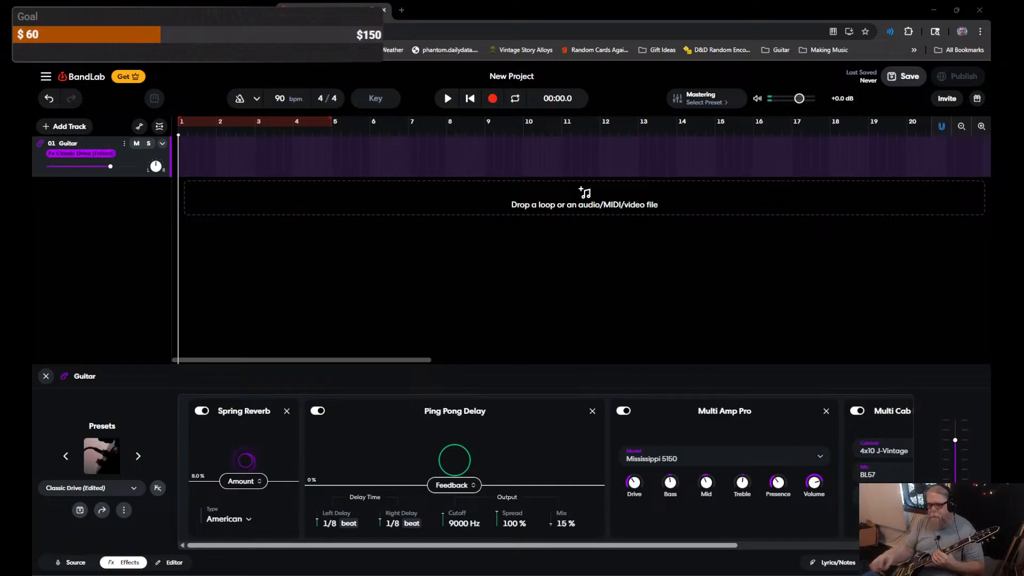
{"action": "left_click", "coordinate": [238, 102]}
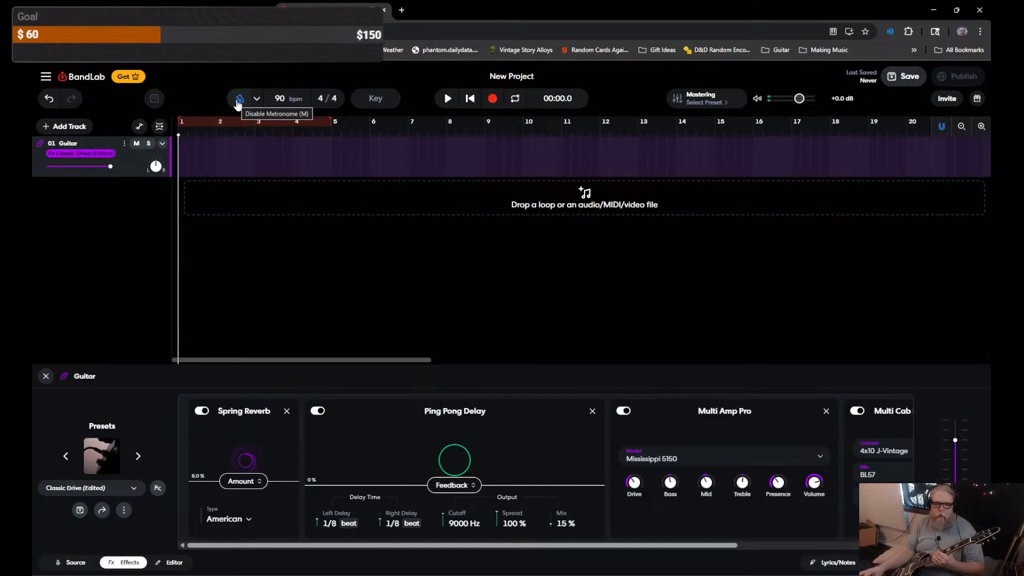
{"action": "left_click", "coordinate": [238, 102]}
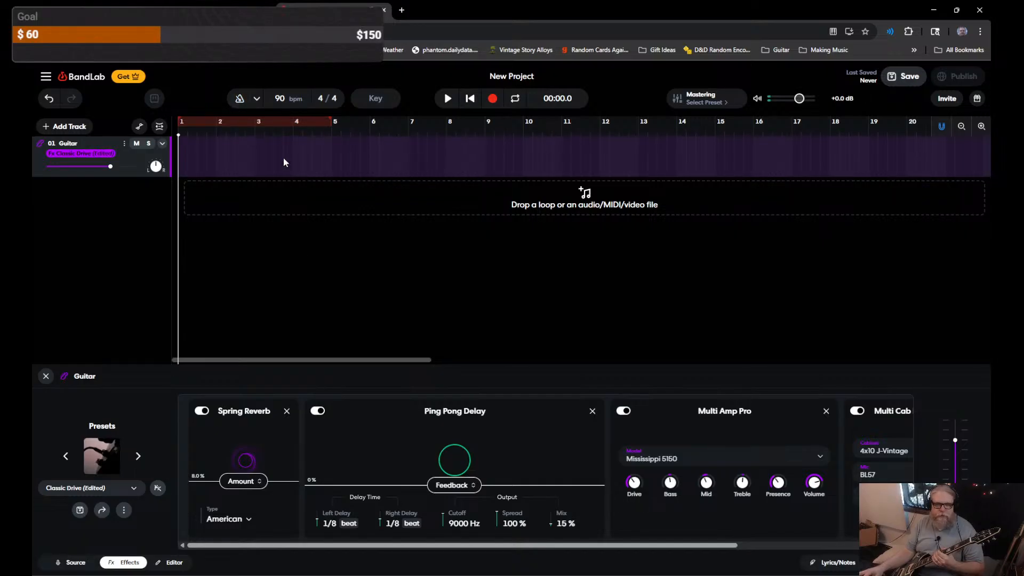
{"action": "left_click", "coordinate": [493, 99]}
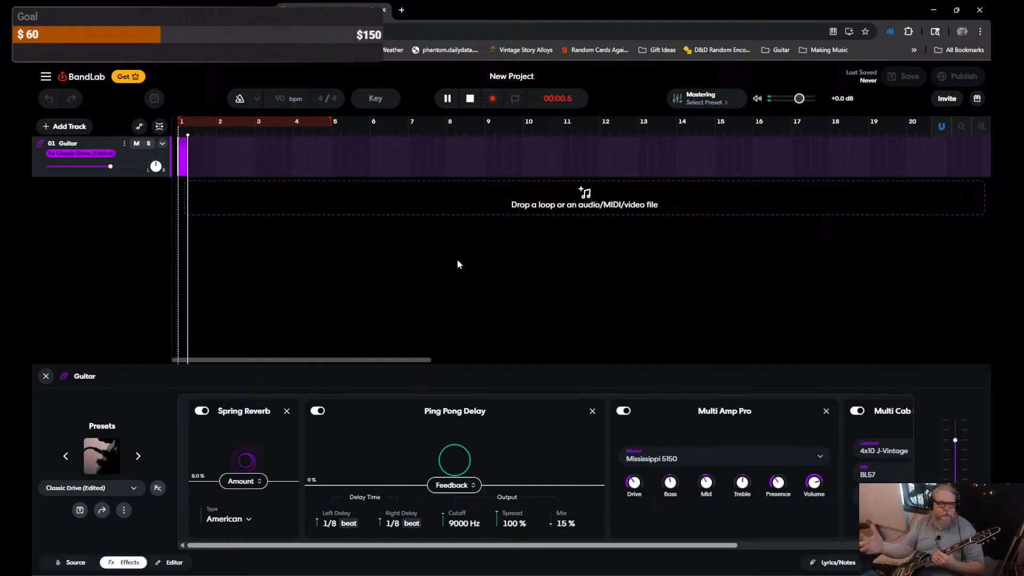
{"action": "left_click", "coordinate": [467, 98]}
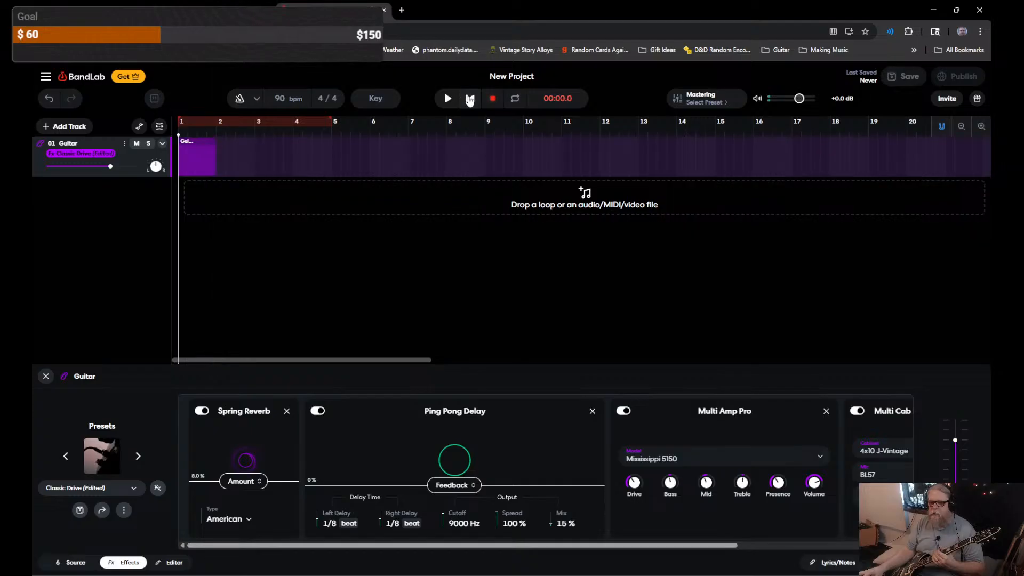
{"action": "key", "text": "Delete"}
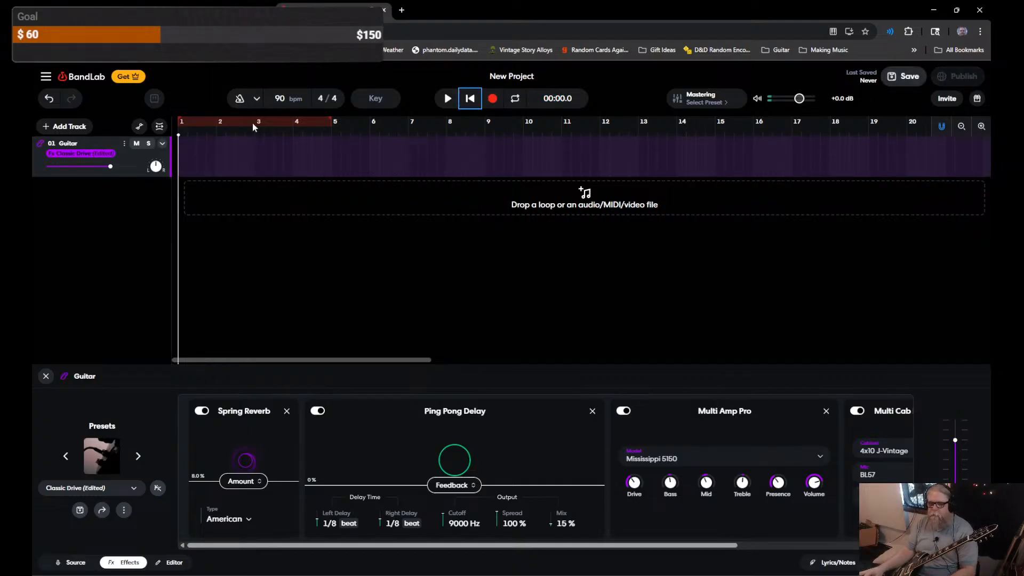
{"action": "left_click", "coordinate": [239, 98]}
{"action": "left_click", "coordinate": [493, 98]}
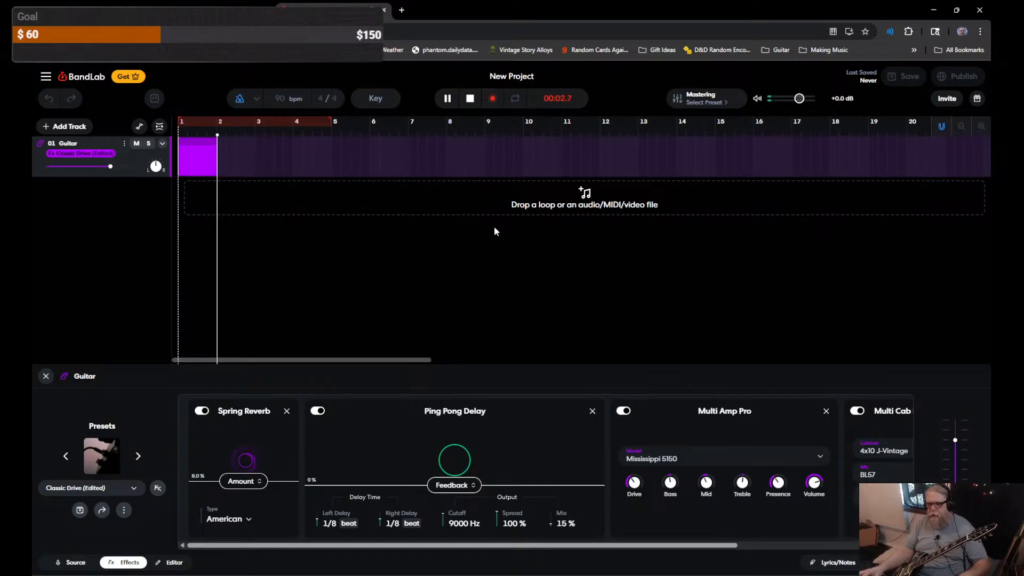
{"action": "left_click", "coordinate": [478, 100]}
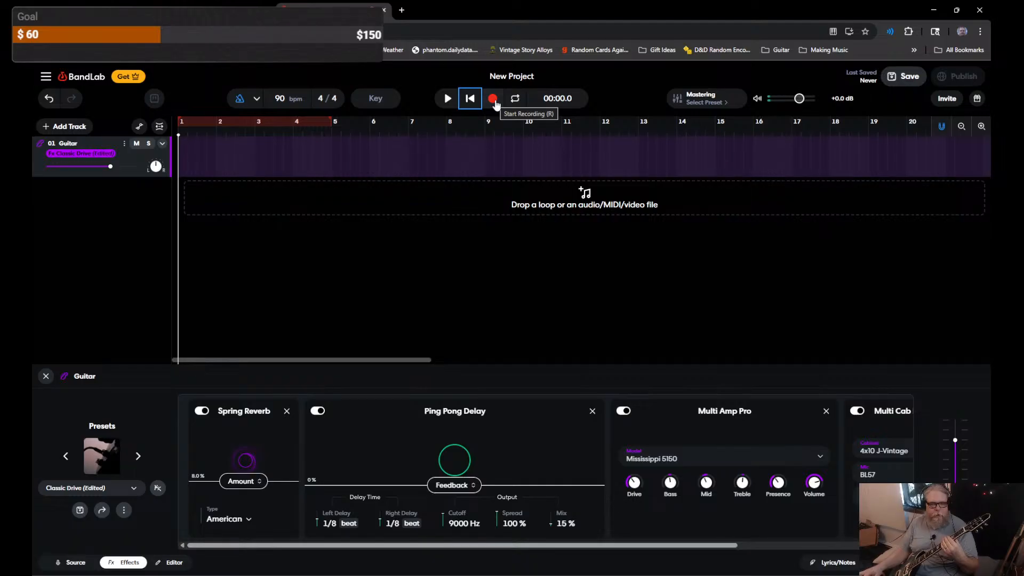
{"action": "left_click", "coordinate": [493, 99]}
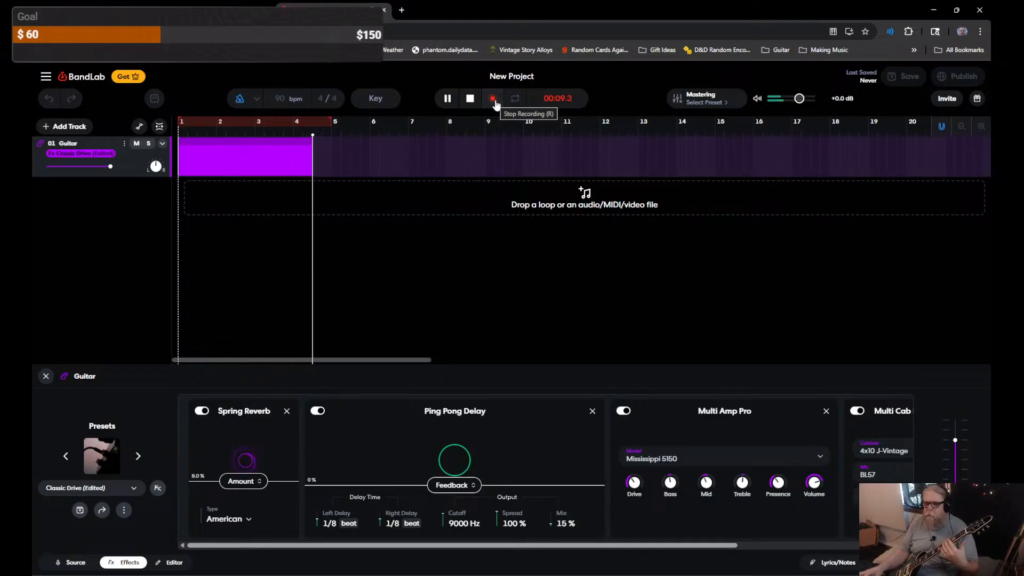
{"action": "left_click", "coordinate": [493, 100]}
{"action": "key", "text": "Delete"}
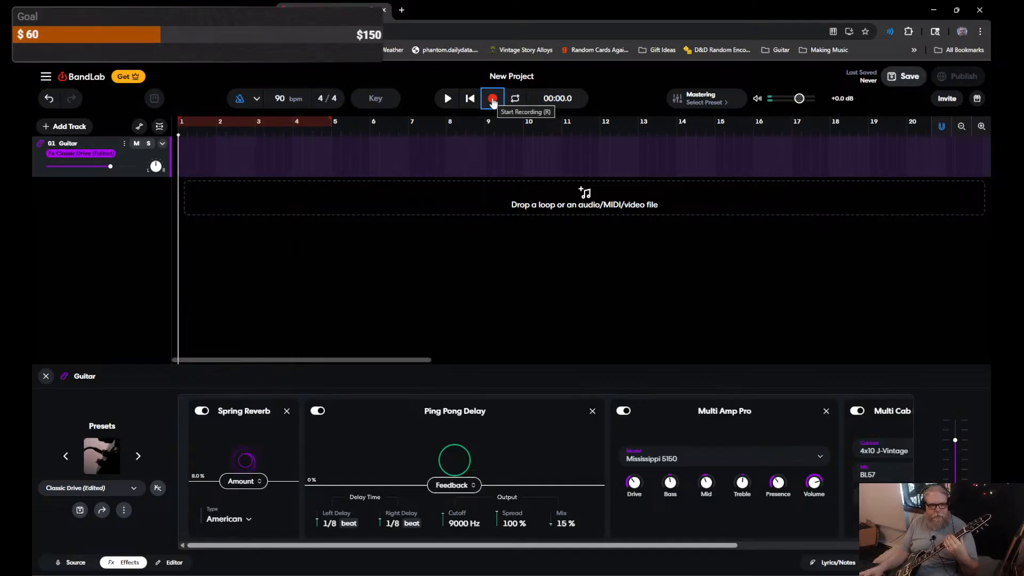
{"action": "left_click", "coordinate": [493, 100]}
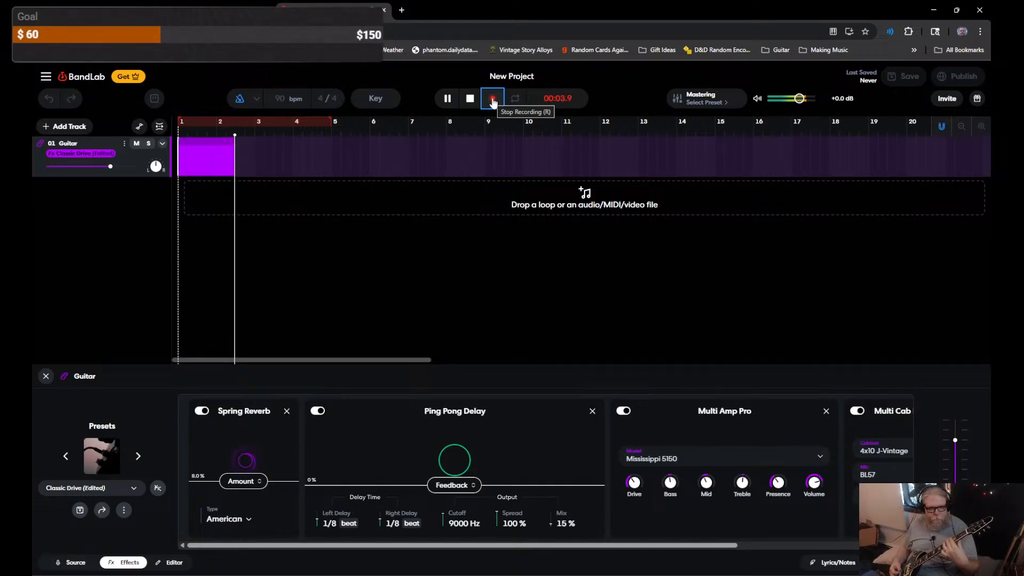
{"action": "left_click", "coordinate": [493, 100]}
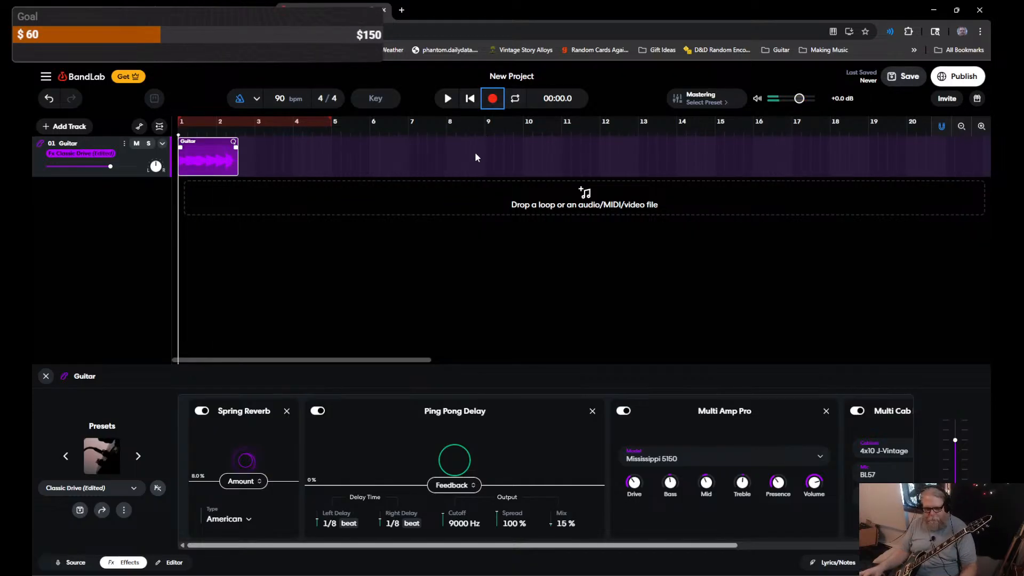
{"action": "key", "text": "Delete"}
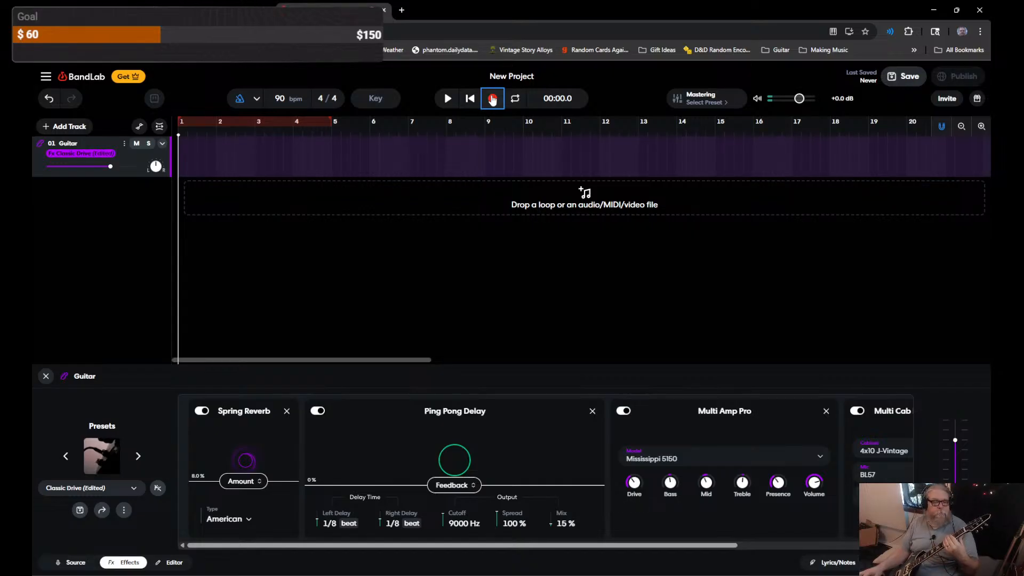
Step: Record a guitar take on the Guitar track spanning bar 1 to about bar 17
{"action": "left_click", "coordinate": [493, 100]}
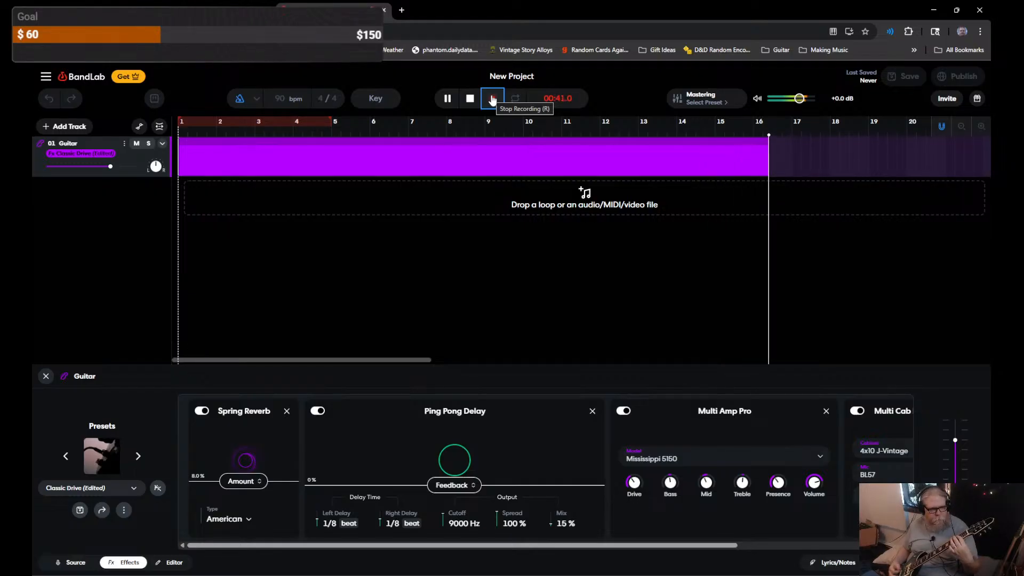
{"action": "left_click", "coordinate": [492, 99]}
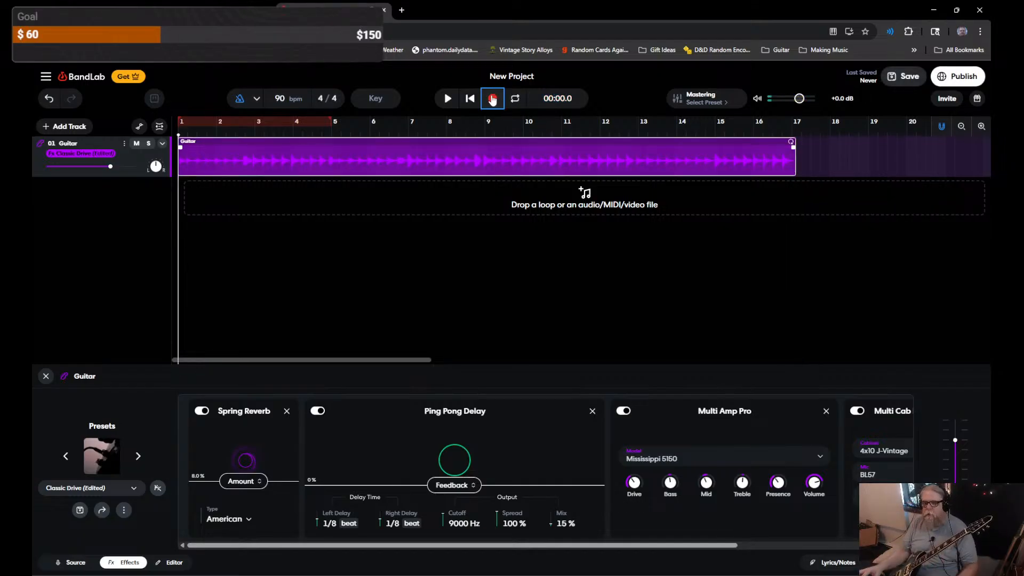
Step: Play back the guitar take, check the metronome settings at 90 bpm, and start a new browser tab
{"action": "key", "text": "space"}
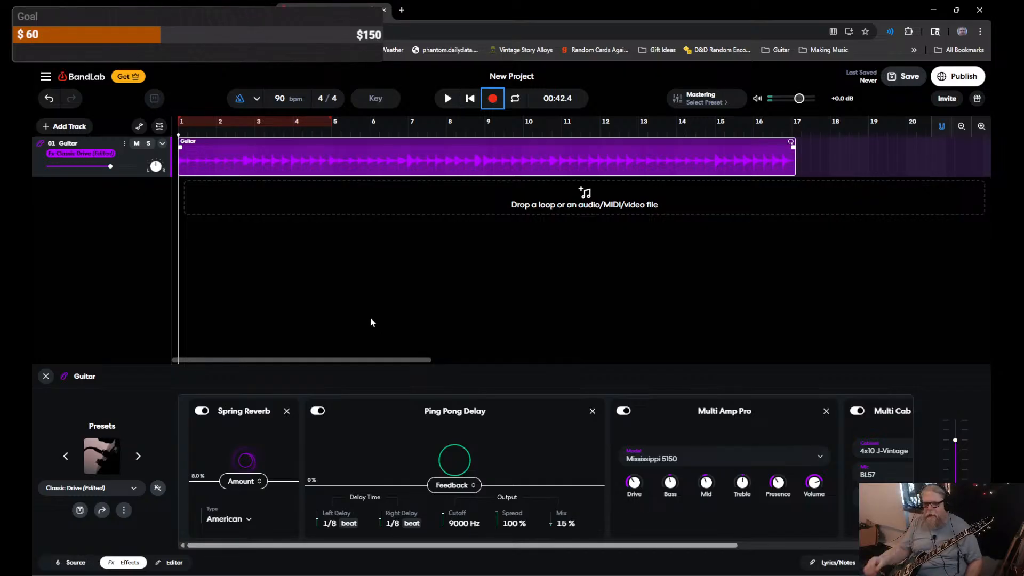
{"action": "left_click", "coordinate": [258, 101]}
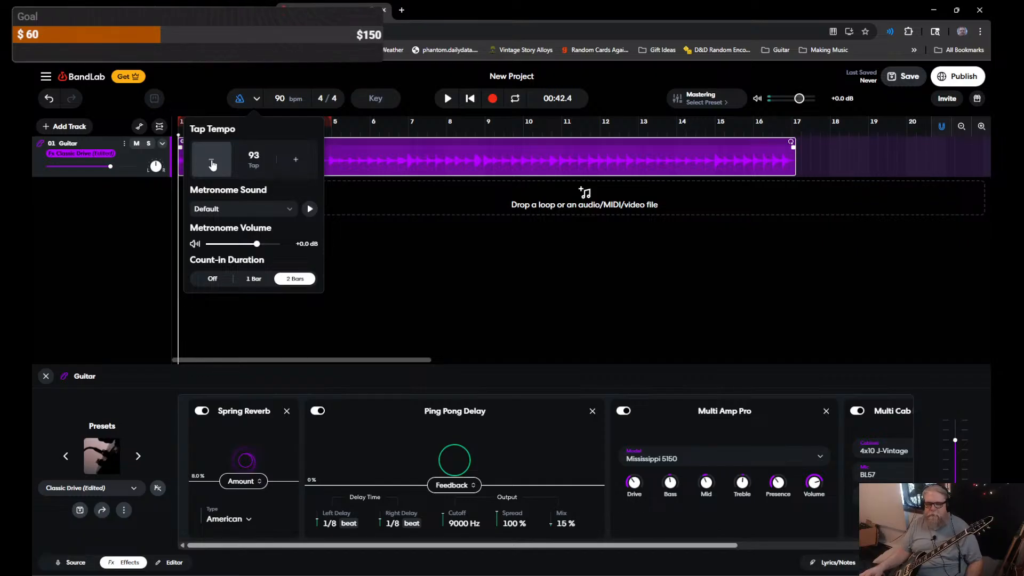
{"action": "left_click", "coordinate": [386, 275]}
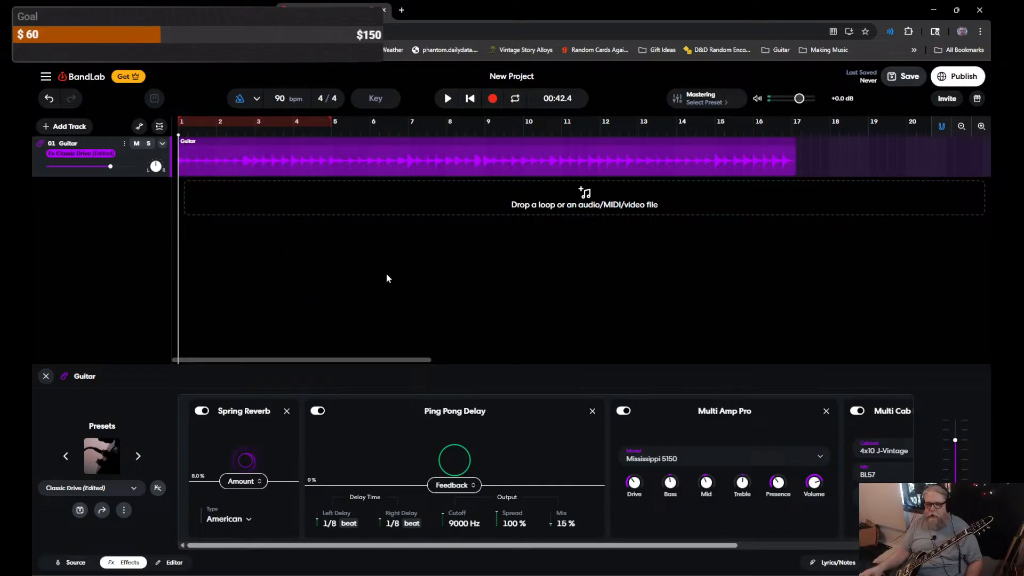
{"action": "left_click", "coordinate": [401, 12]}
Step: Load the Mazmazika Chord Analyzer bookmark from the overflow list, then close its tab
{"action": "left_click", "coordinate": [914, 50]}
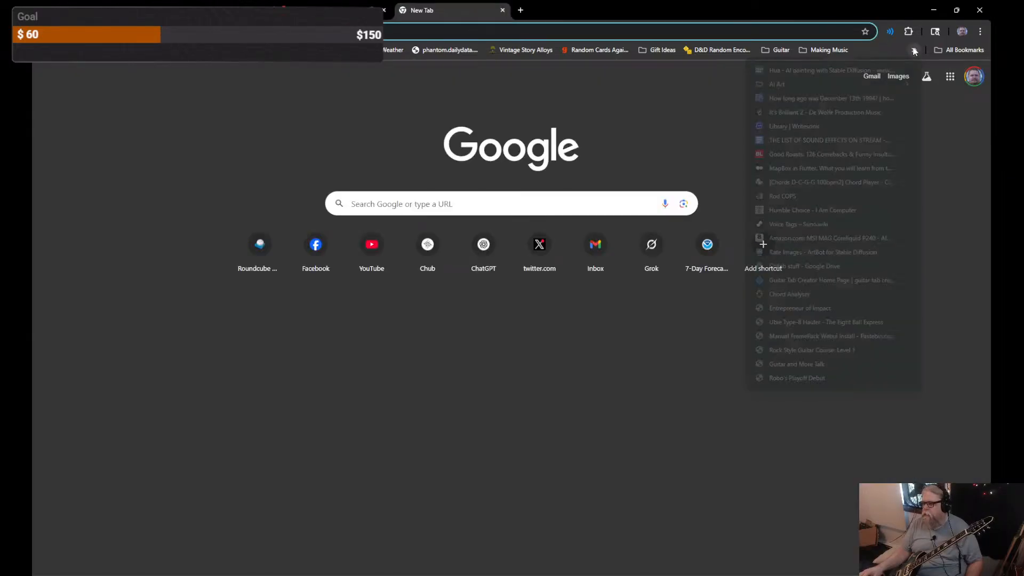
{"action": "left_click", "coordinate": [827, 295]}
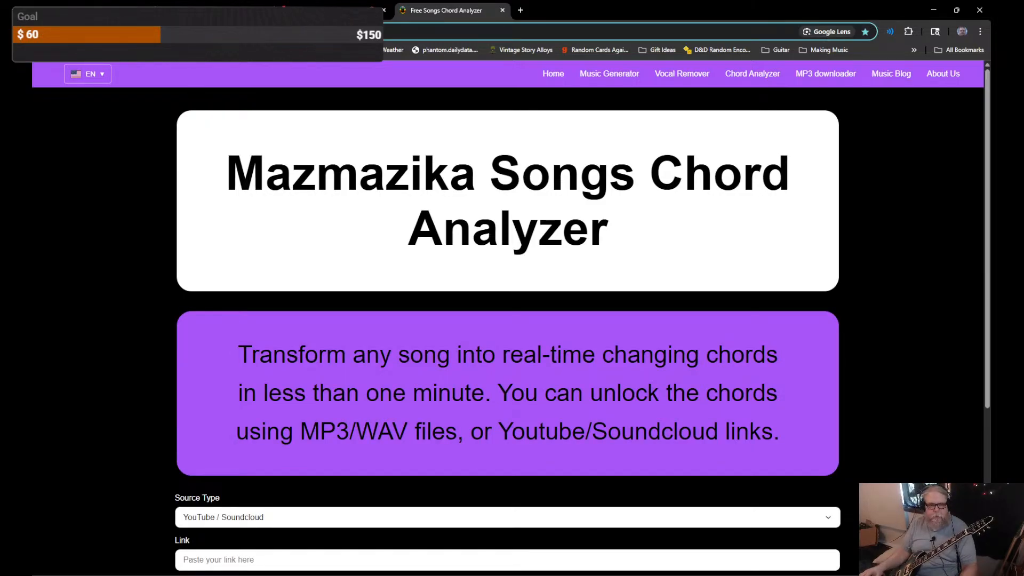
{"action": "key", "text": "alt+Tab"}
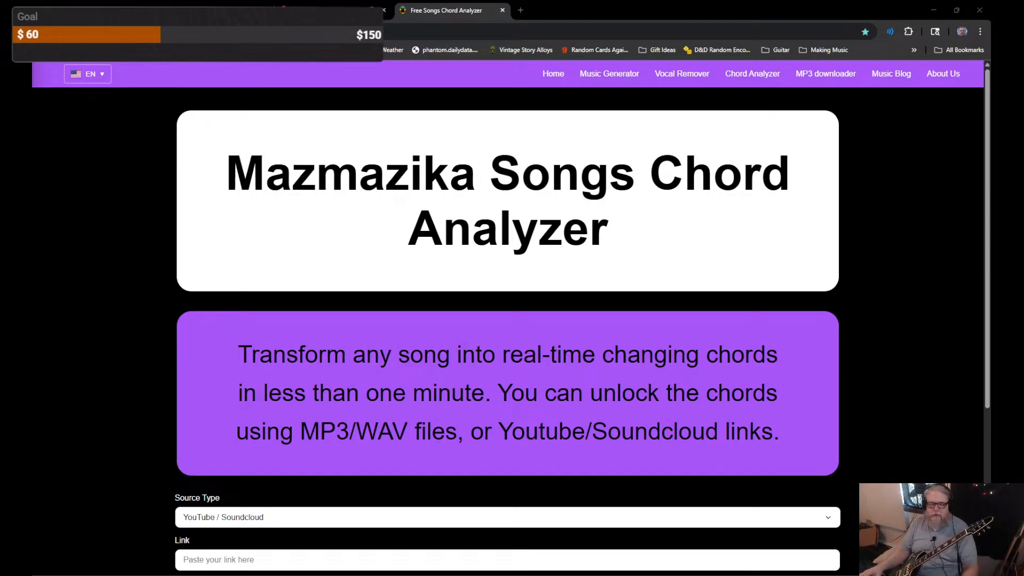
{"action": "left_click", "coordinate": [492, 19]}
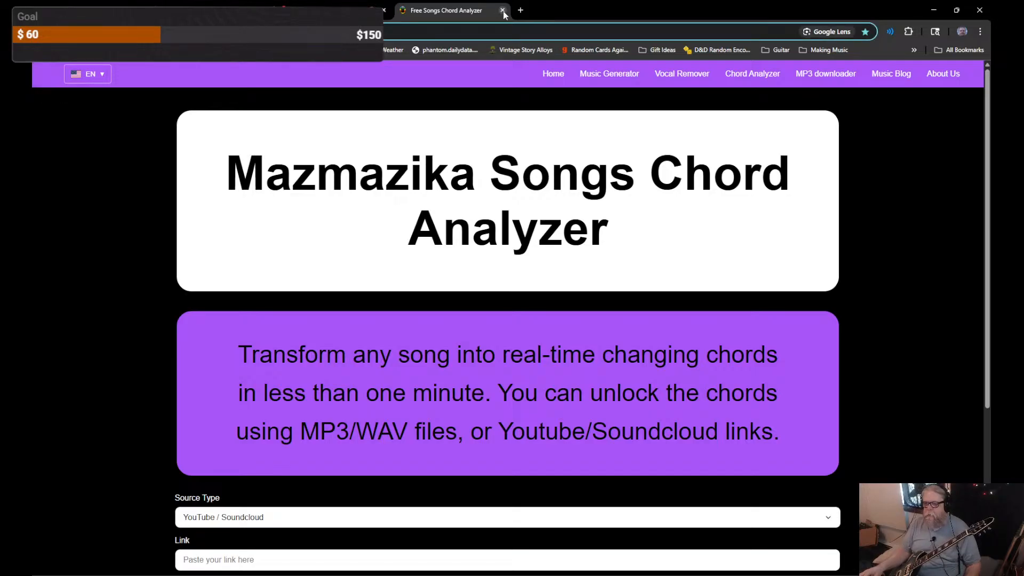
{"action": "left_click", "coordinate": [502, 10]}
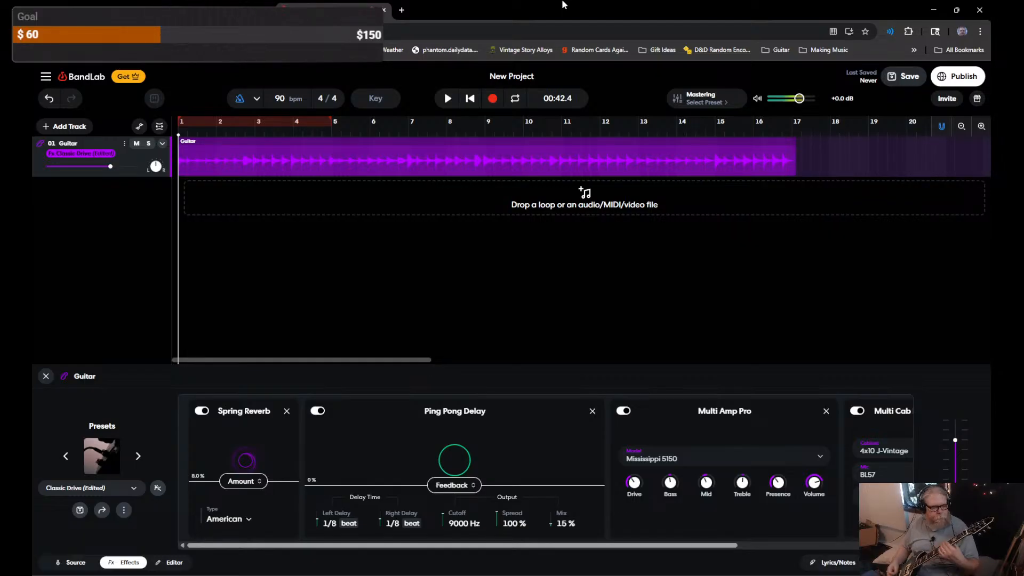
Step: Add a virtual instrument track and browse the available instruments
{"action": "right_click", "coordinate": [112, 196]}
{"action": "left_click", "coordinate": [85, 211]}
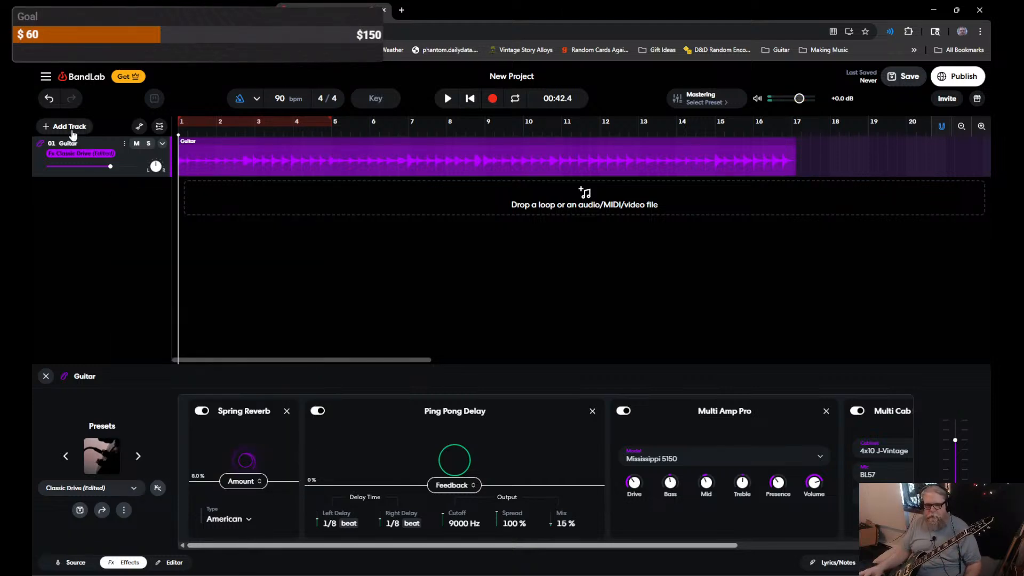
{"action": "left_click", "coordinate": [70, 126]}
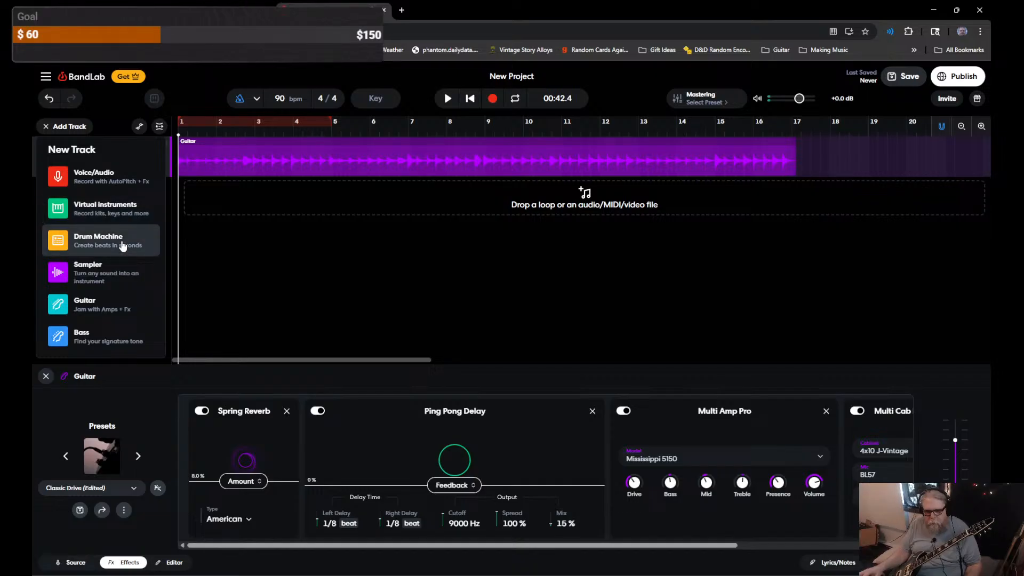
{"action": "left_click", "coordinate": [109, 212]}
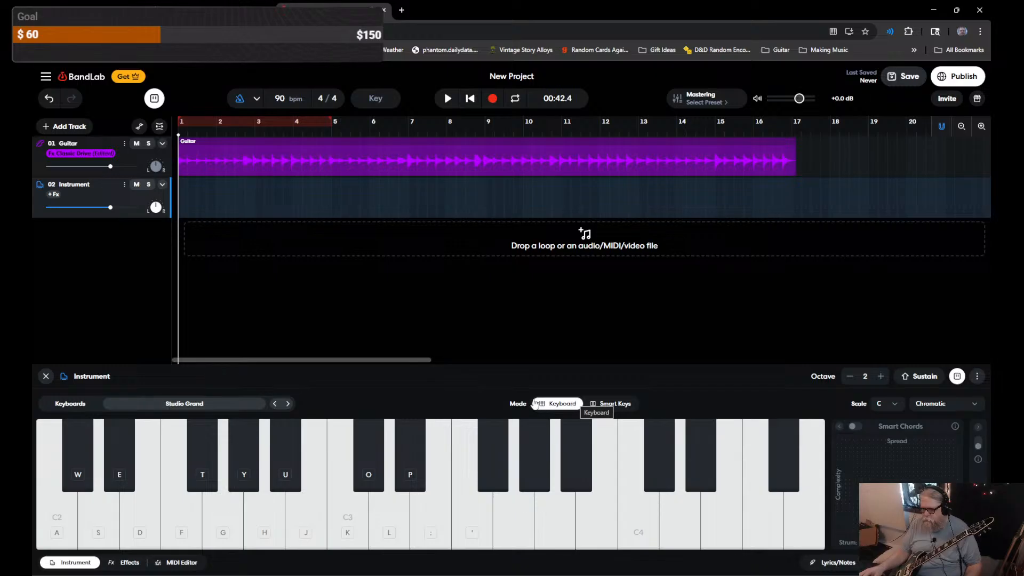
{"action": "left_click", "coordinate": [180, 407]}
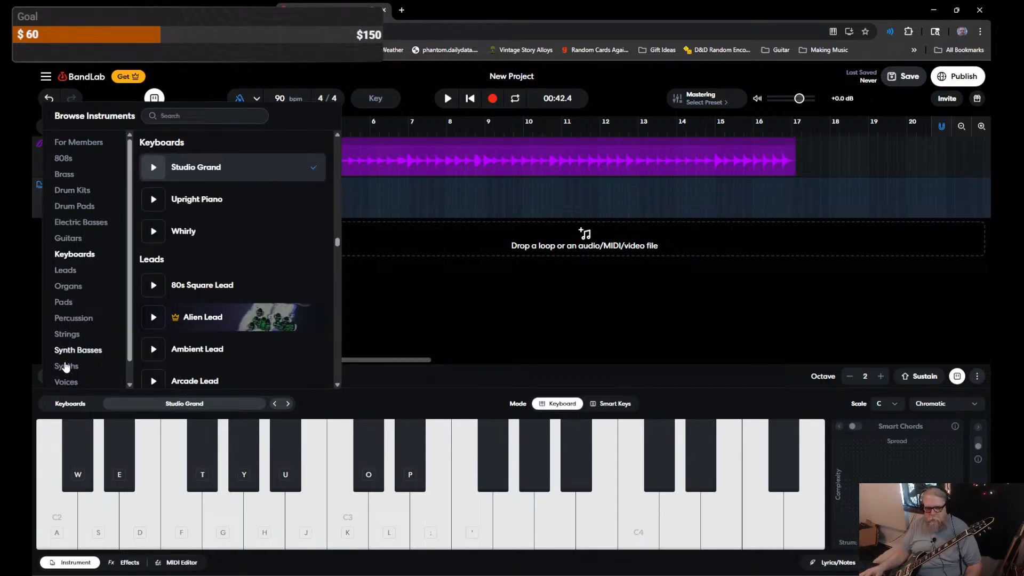
{"action": "scroll", "coordinate": [71, 186], "scroll_direction": "down", "scroll_amount": 2}
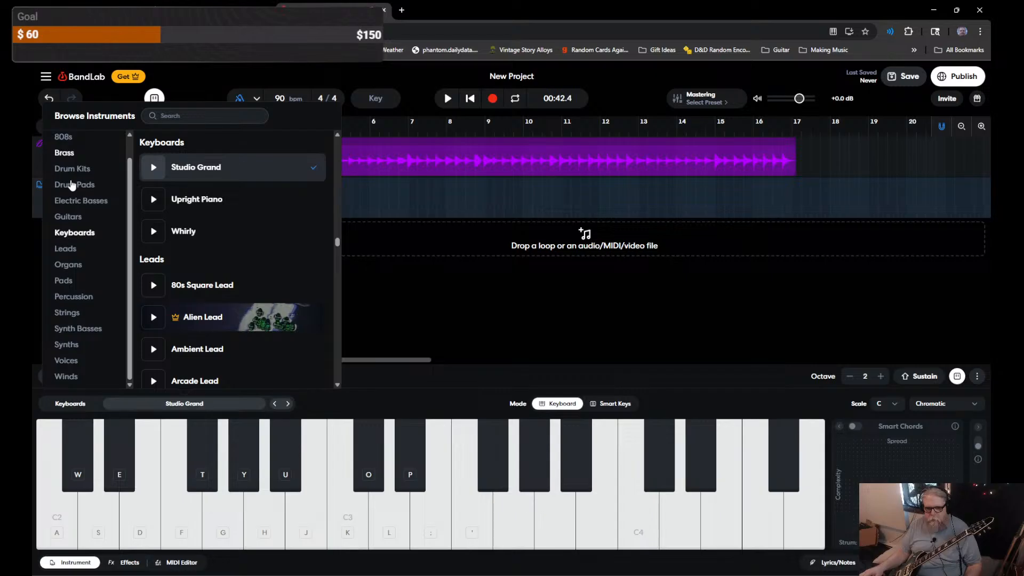
{"action": "left_click", "coordinate": [128, 217]}
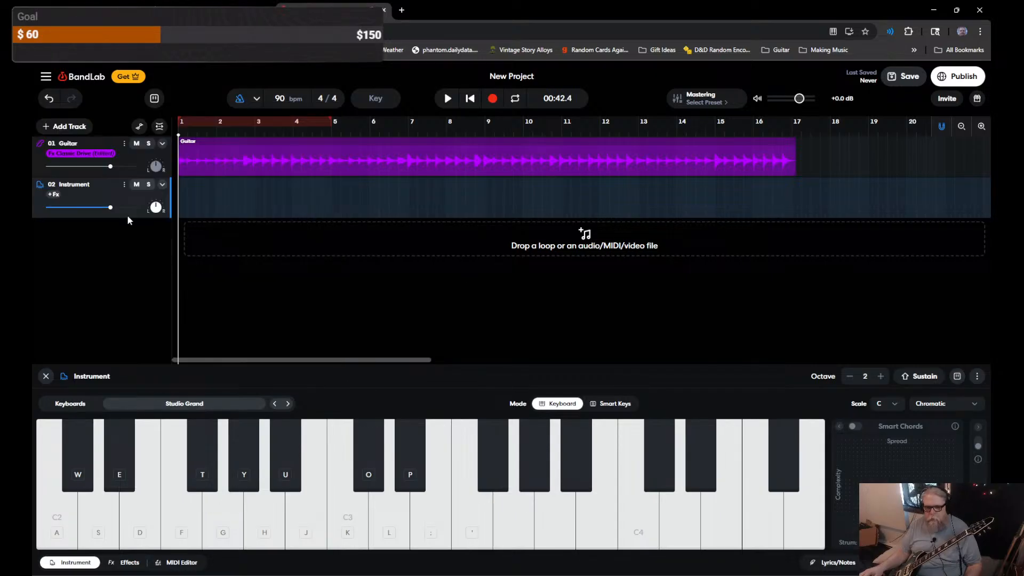
Step: Delete the Studio Grand Instrument track and bring up the New Track choices
{"action": "left_click", "coordinate": [163, 185]}
{"action": "left_click", "coordinate": [163, 185]}
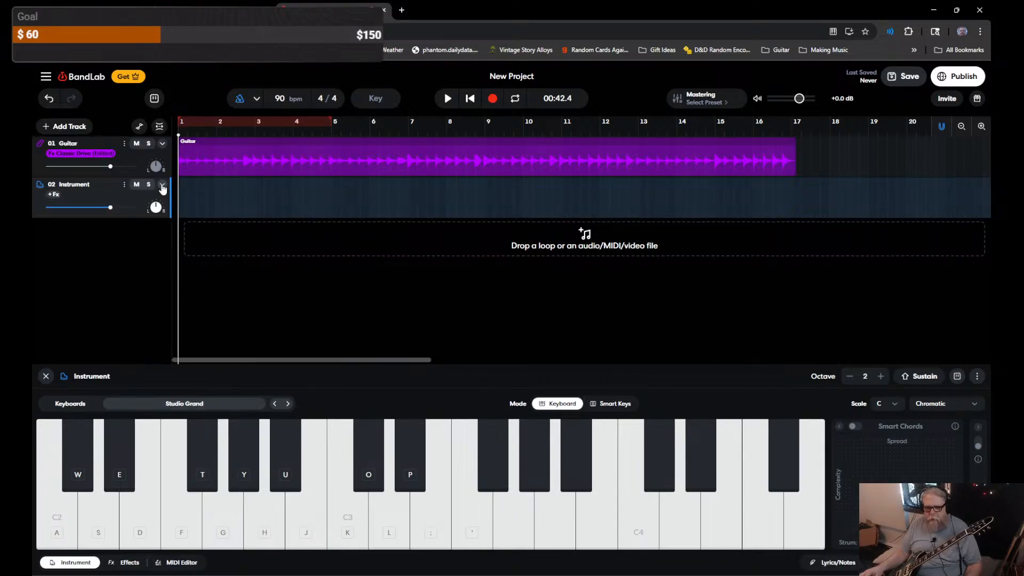
{"action": "right_click", "coordinate": [99, 186]}
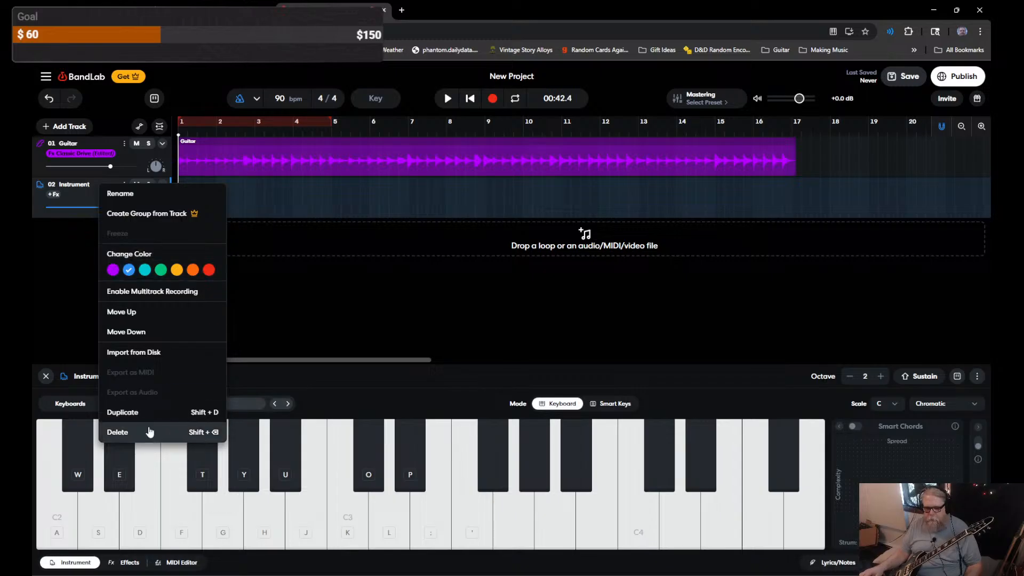
{"action": "left_click", "coordinate": [150, 432]}
{"action": "left_click", "coordinate": [68, 126]}
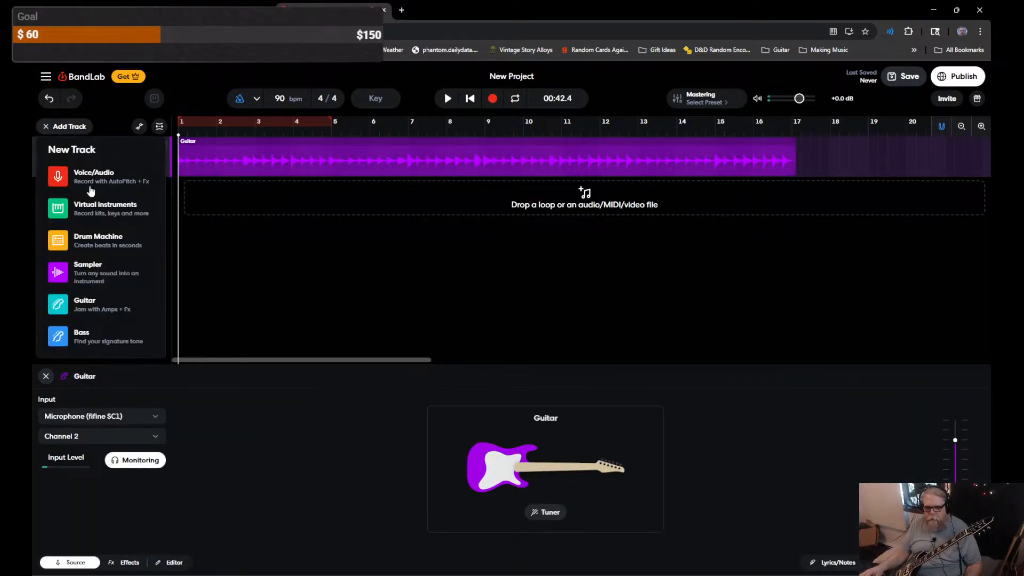
Step: Add a Drum Machine track starting from the Basic beat and preview it
{"action": "left_click", "coordinate": [95, 243]}
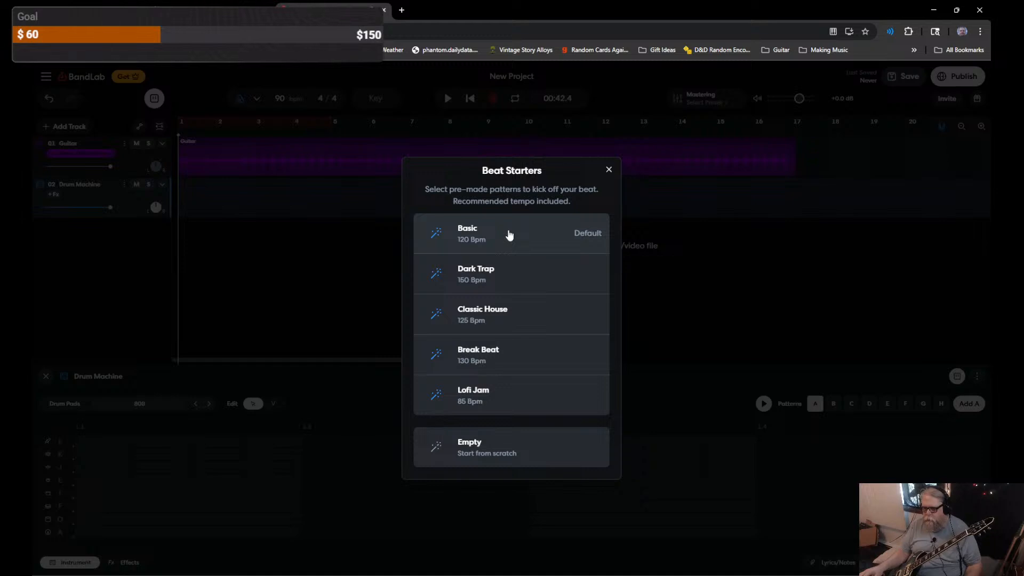
{"action": "left_click", "coordinate": [509, 236]}
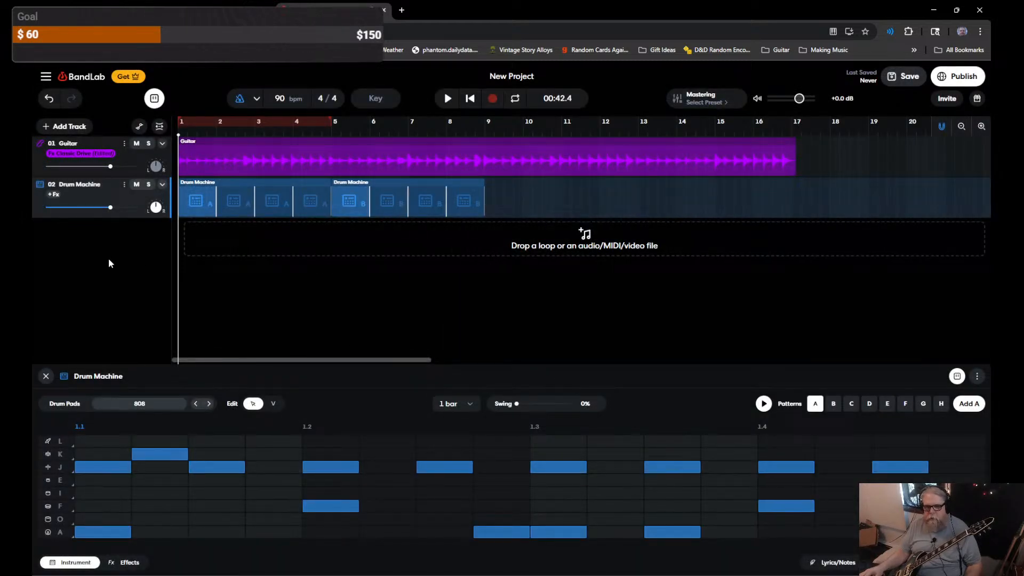
{"action": "key", "text": "space"}
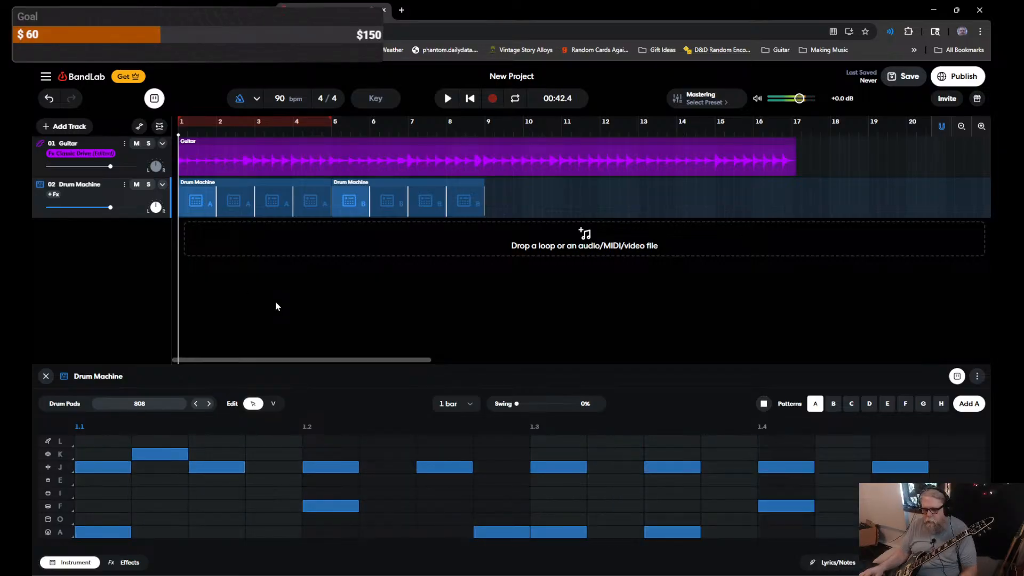
{"action": "key", "text": "space"}
Step: Switch the drum kit from 808 to Hard Rock and play the project
{"action": "left_click", "coordinate": [138, 405]}
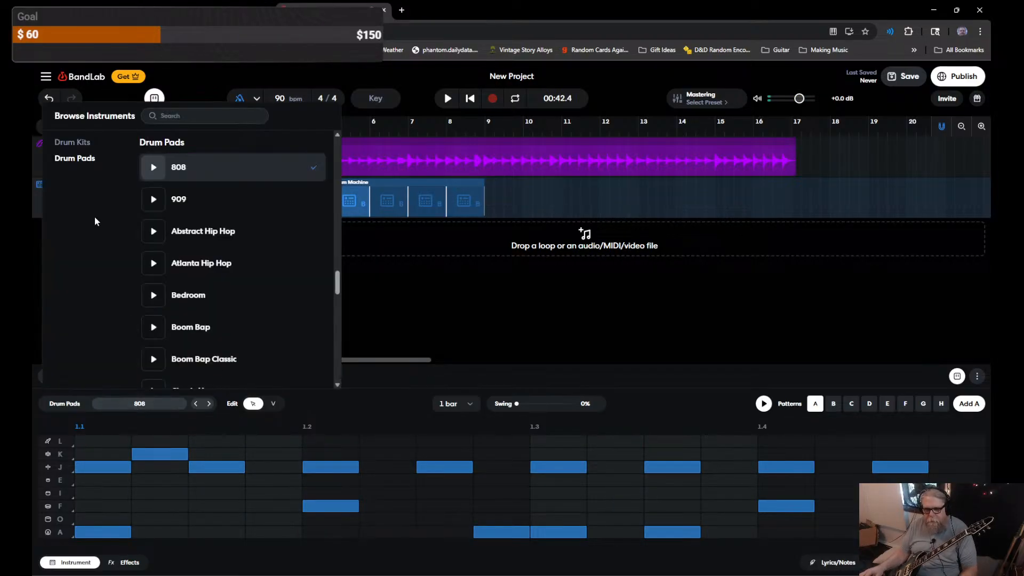
{"action": "scroll", "coordinate": [273, 277], "scroll_direction": "down", "scroll_amount": 1}
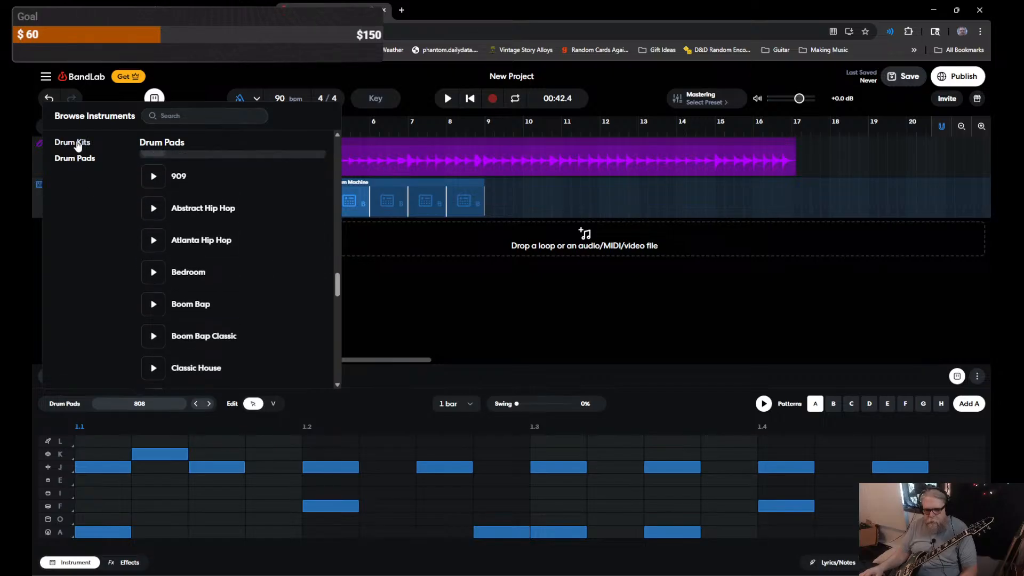
{"action": "left_click", "coordinate": [77, 143]}
{"action": "scroll", "coordinate": [269, 230], "scroll_direction": "up", "scroll_amount": 2}
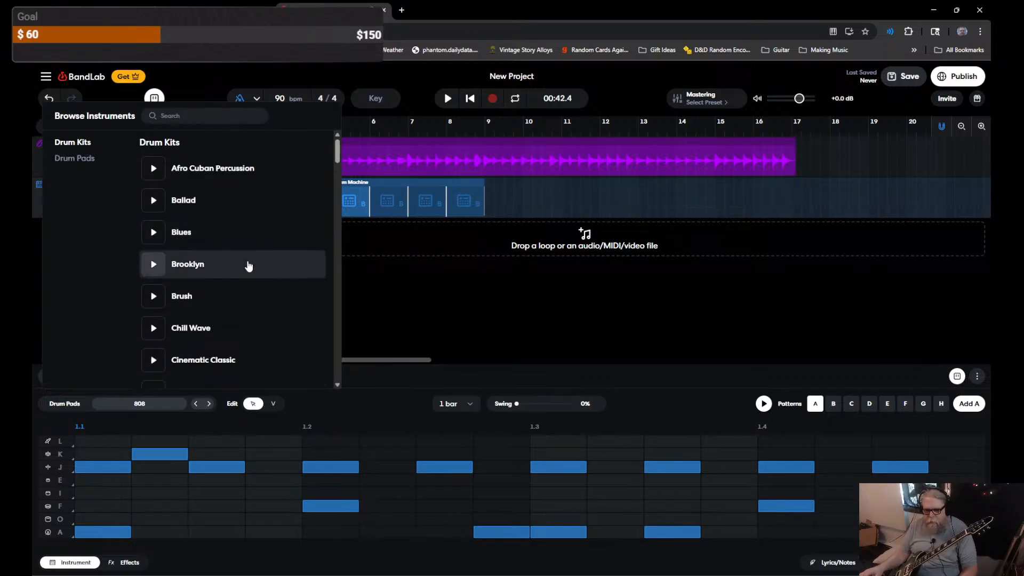
{"action": "scroll", "coordinate": [248, 266], "scroll_direction": "down", "scroll_amount": 3}
{"action": "scroll", "coordinate": [249, 265], "scroll_direction": "down", "scroll_amount": 4}
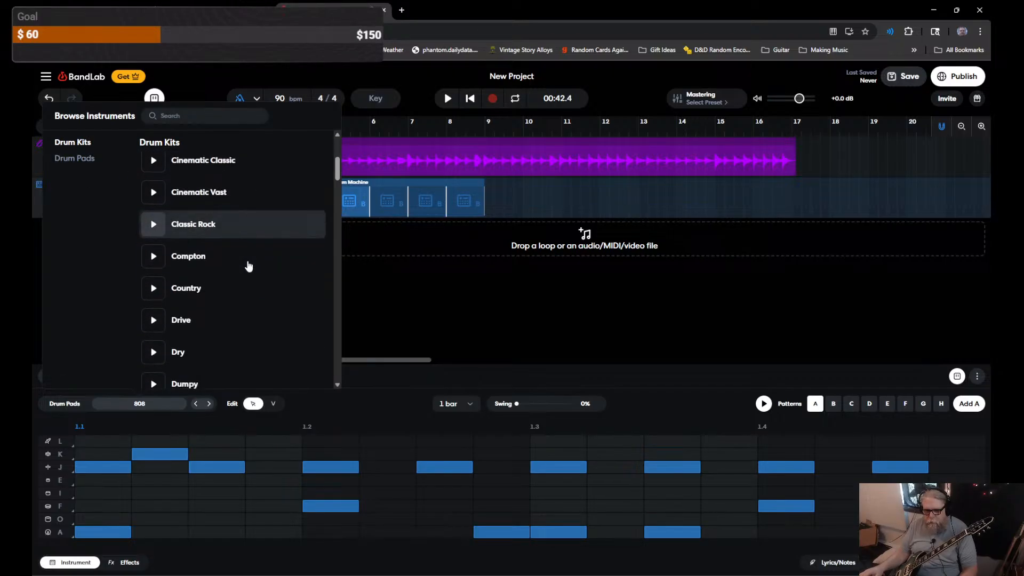
{"action": "scroll", "coordinate": [249, 266], "scroll_direction": "down", "scroll_amount": 3}
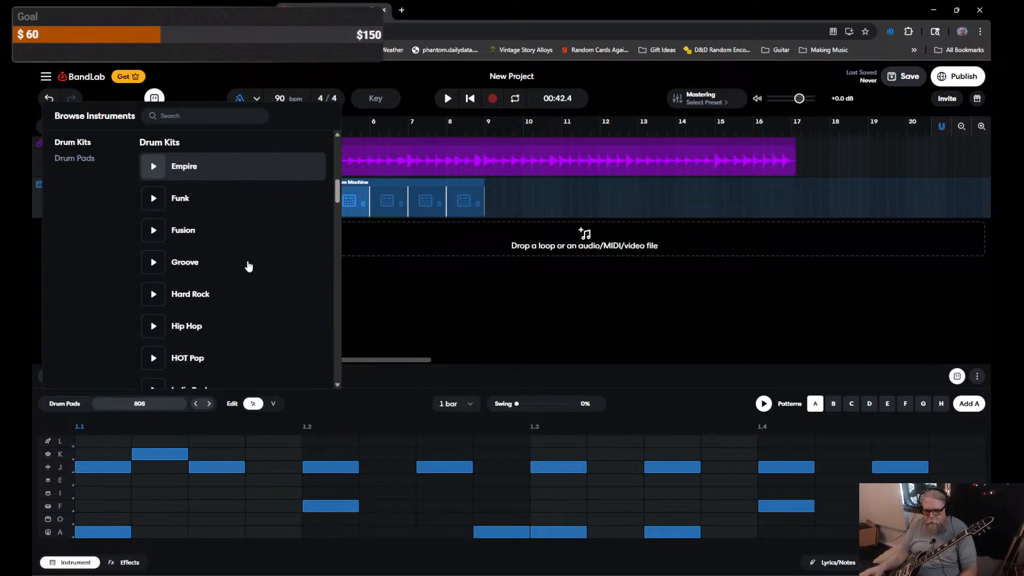
{"action": "left_click", "coordinate": [248, 245]}
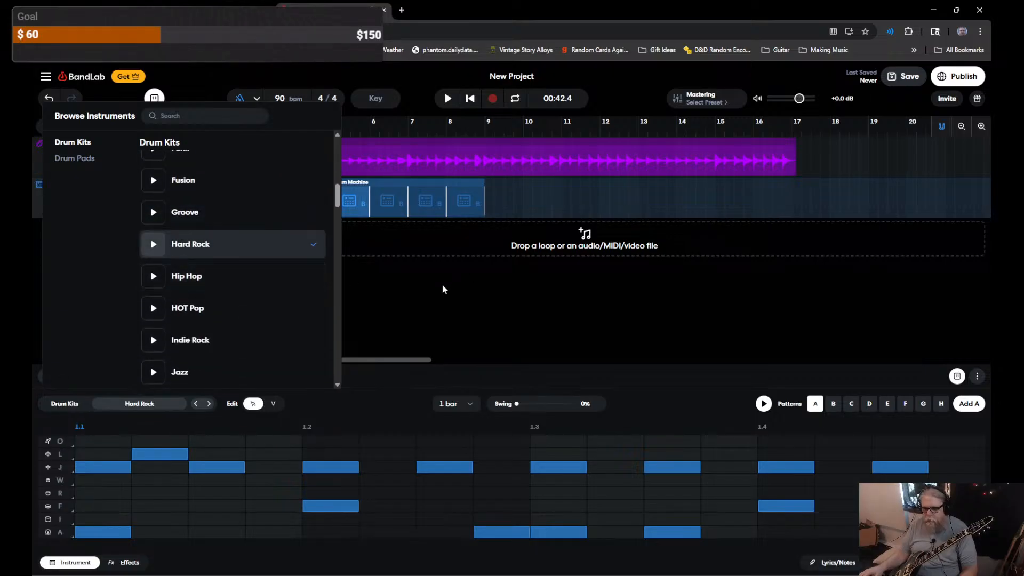
{"action": "left_click", "coordinate": [460, 313]}
{"action": "key", "text": "space"}
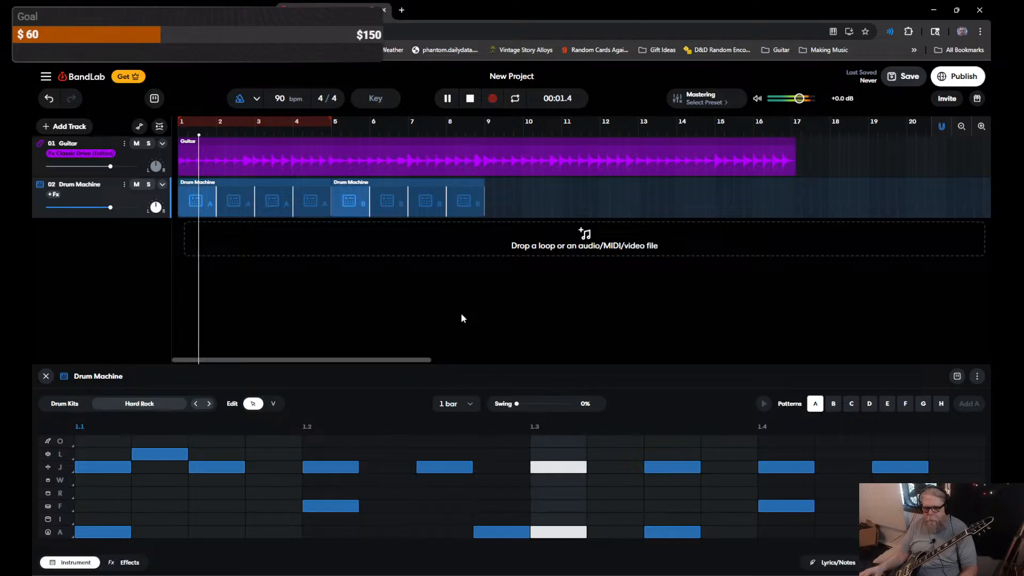
{"action": "key", "text": "space"}
{"action": "left_click", "coordinate": [765, 406]}
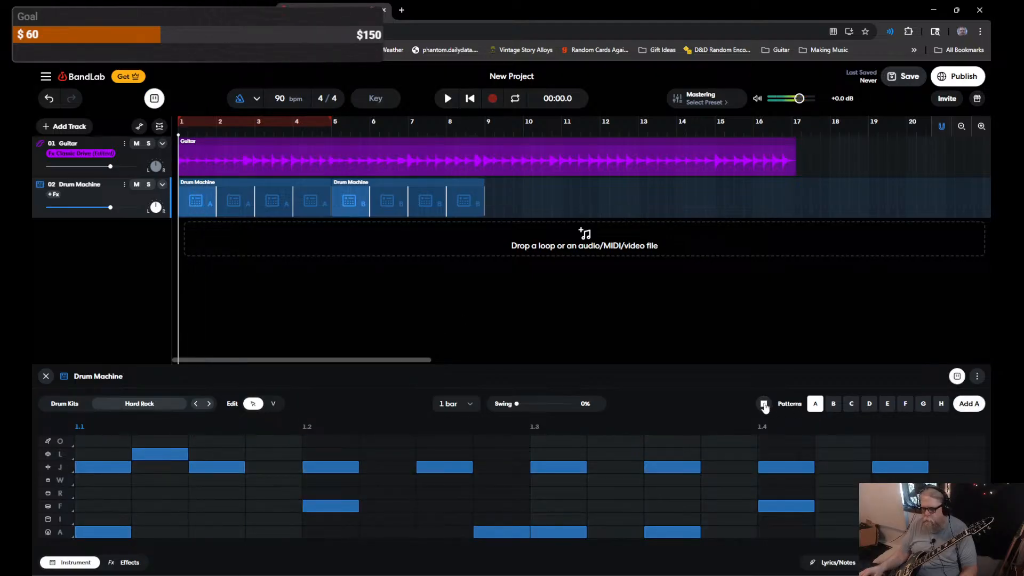
{"action": "left_click", "coordinate": [834, 405]}
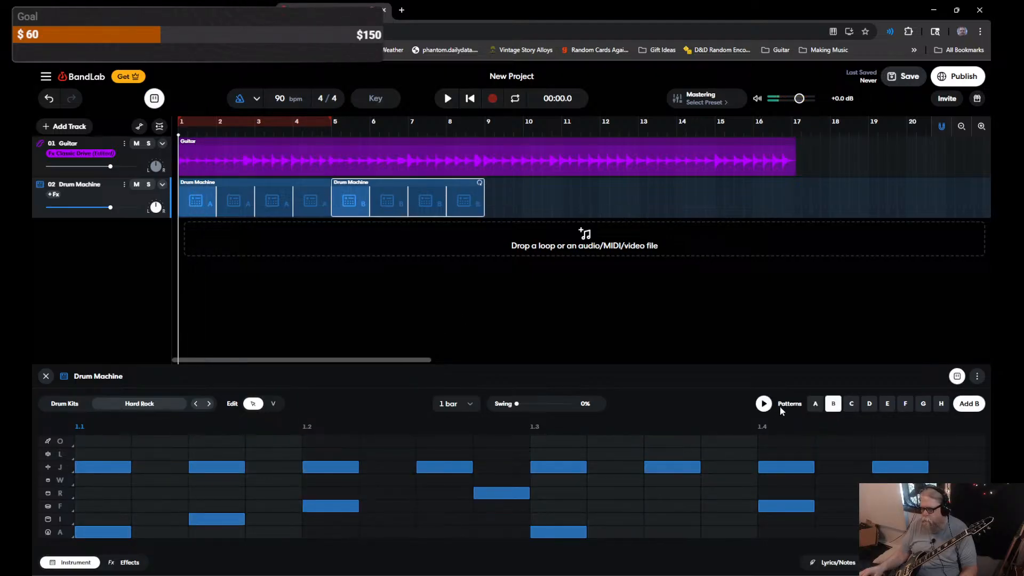
{"action": "left_click", "coordinate": [852, 404]}
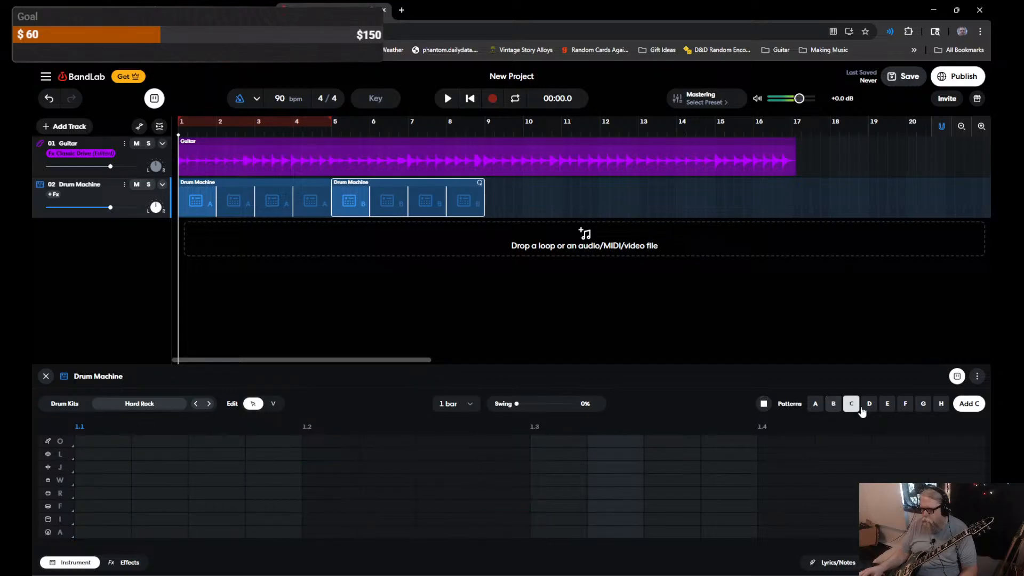
{"action": "left_click", "coordinate": [763, 404]}
{"action": "left_click", "coordinate": [813, 404]}
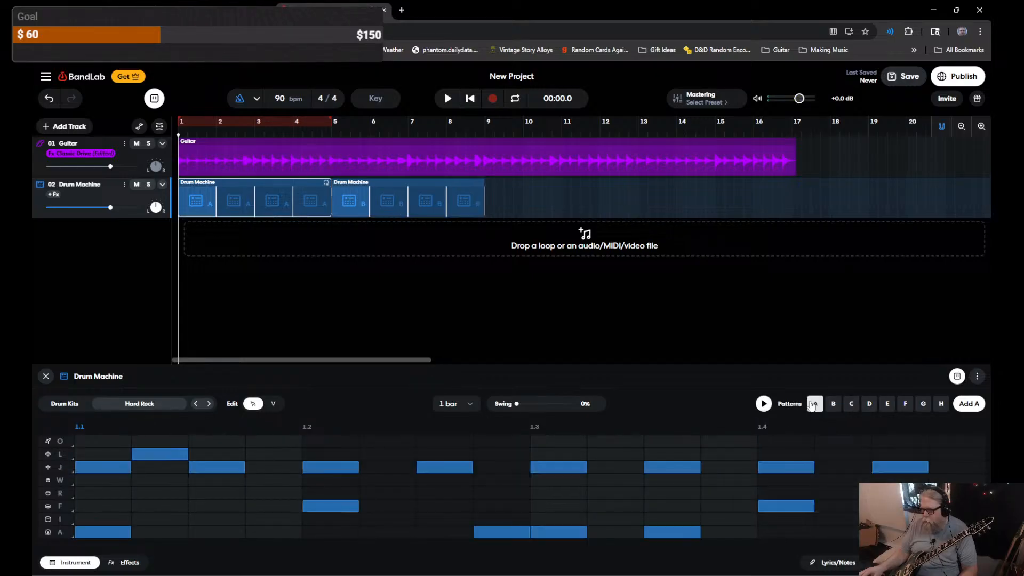
{"action": "left_click", "coordinate": [763, 404]}
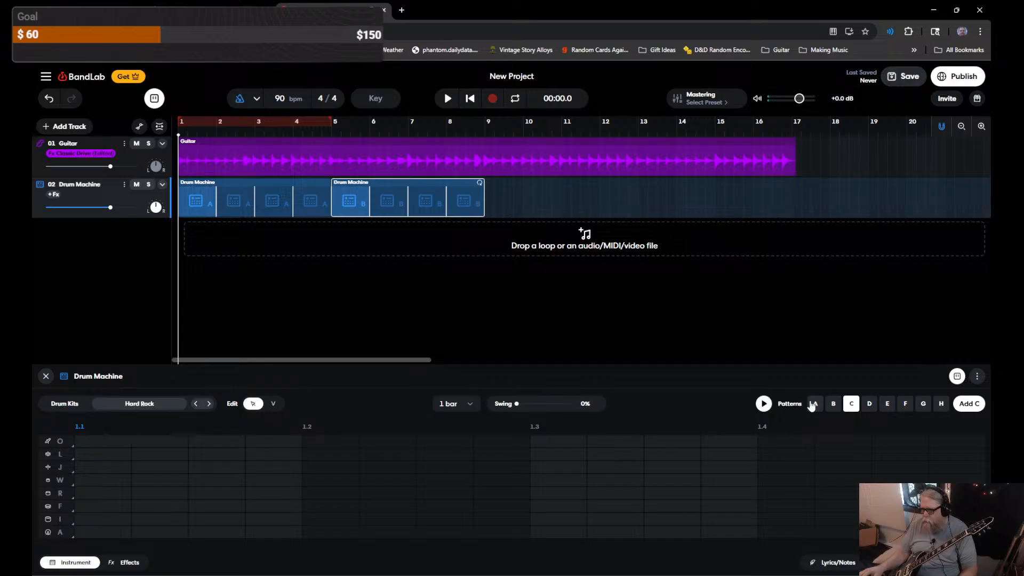
{"action": "left_click", "coordinate": [813, 403]}
{"action": "left_click", "coordinate": [764, 404]}
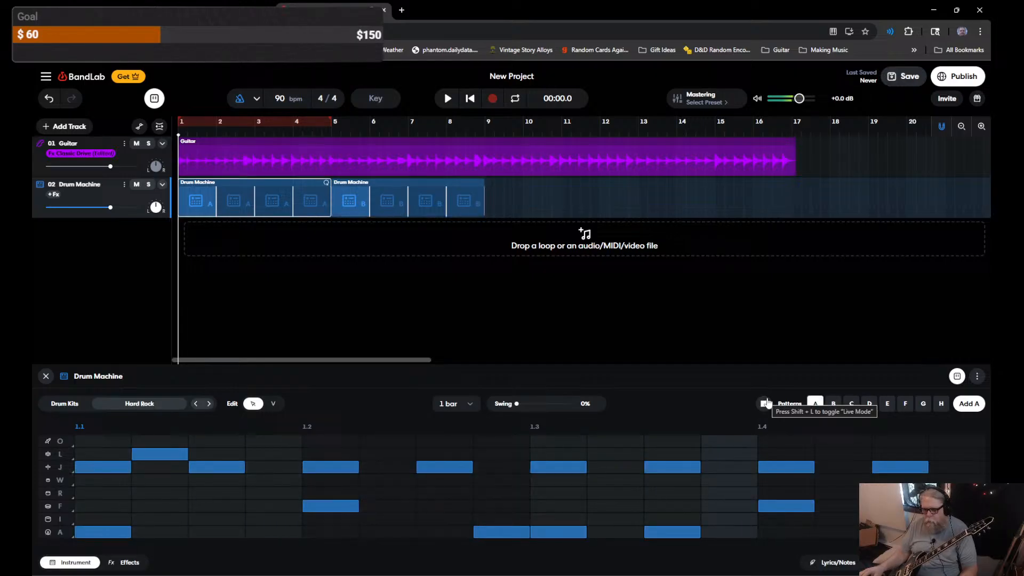
{"action": "left_click", "coordinate": [765, 404]}
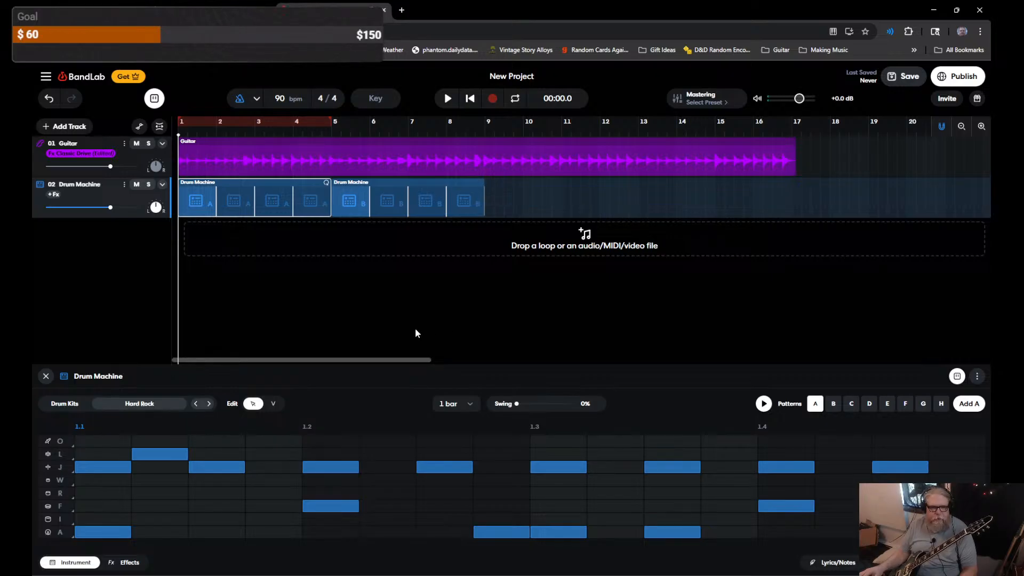
{"action": "key", "text": "space"}
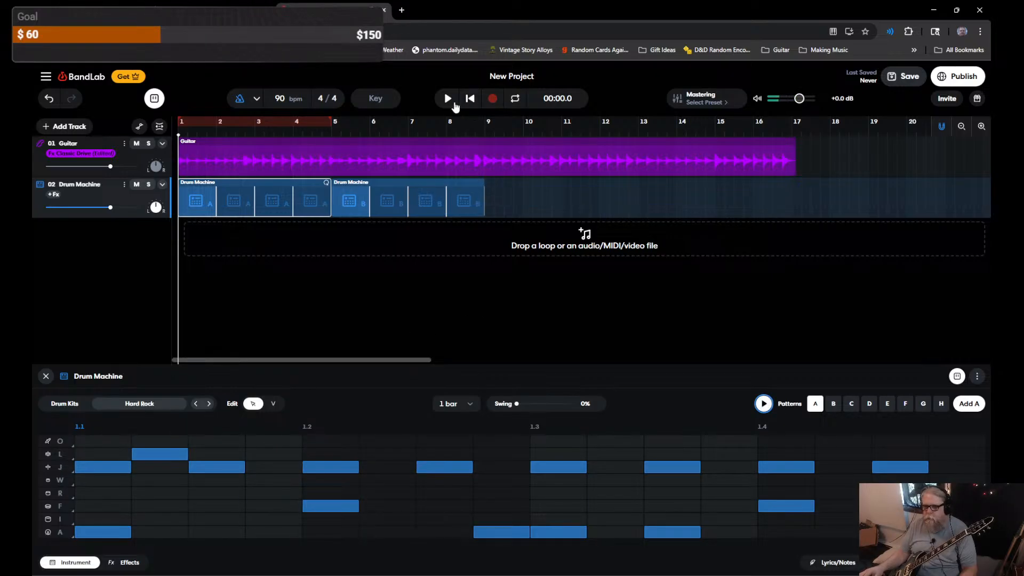
{"action": "key", "text": "space"}
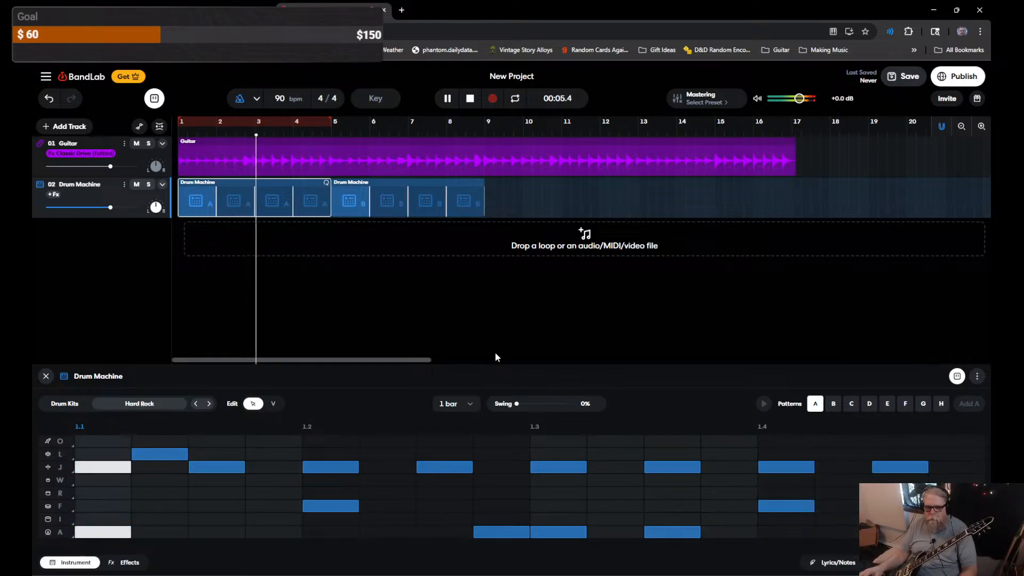
{"action": "key", "text": "space"}
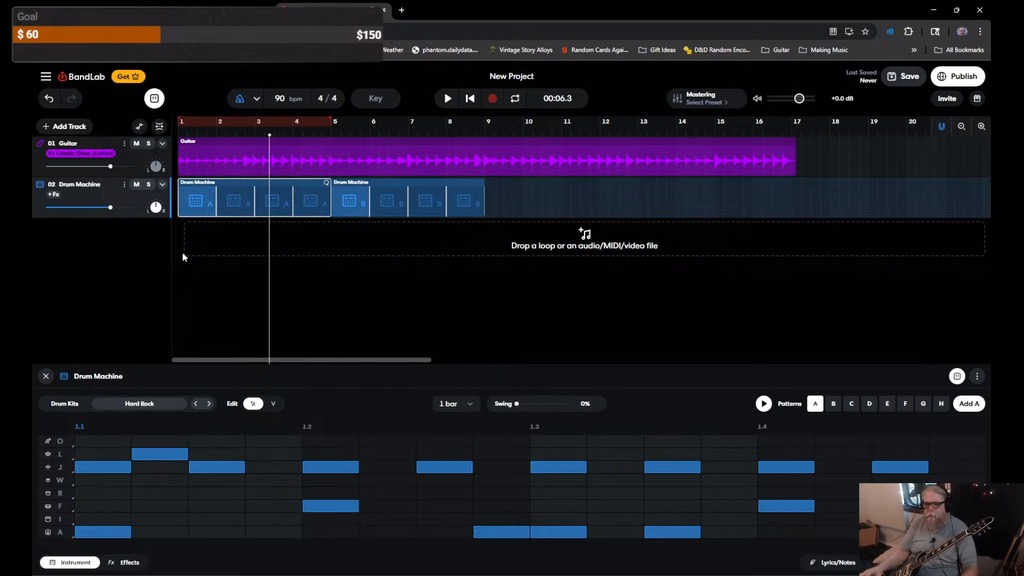
{"action": "left_click", "coordinate": [151, 253]}
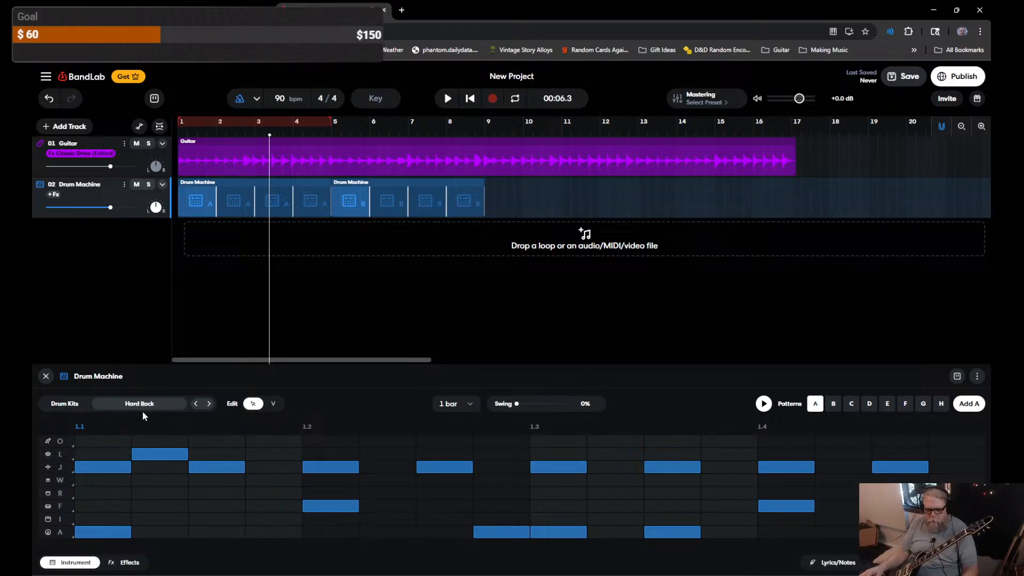
Step: Step through the drum patterns to empty pattern E and back to pattern A
{"action": "left_click", "coordinate": [939, 410]}
{"action": "left_click", "coordinate": [923, 409]}
{"action": "left_click", "coordinate": [905, 409]}
{"action": "left_click", "coordinate": [887, 409]}
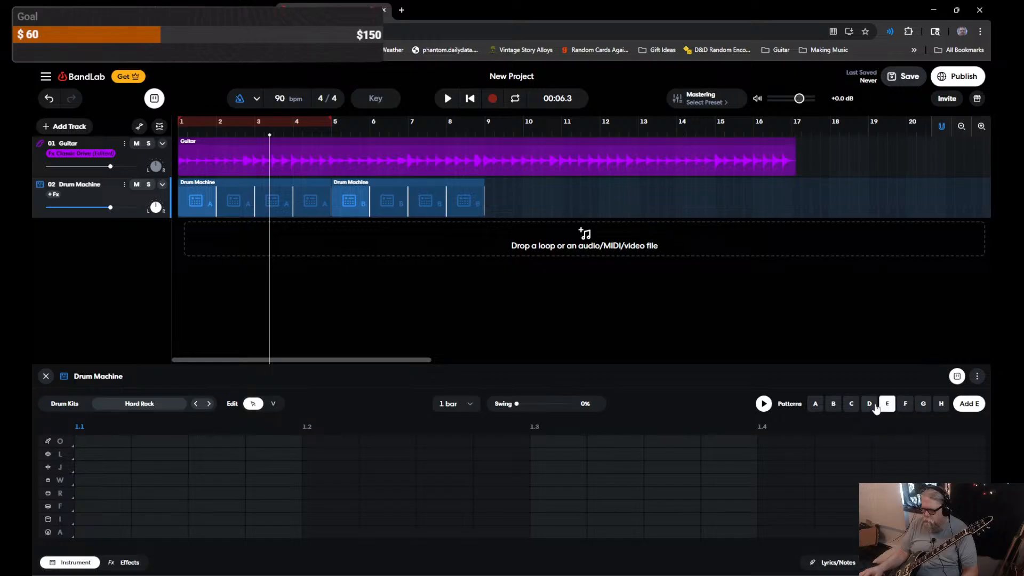
{"action": "left_click", "coordinate": [870, 407]}
{"action": "left_click", "coordinate": [852, 408]}
{"action": "left_click", "coordinate": [834, 408]}
{"action": "left_click", "coordinate": [815, 408]}
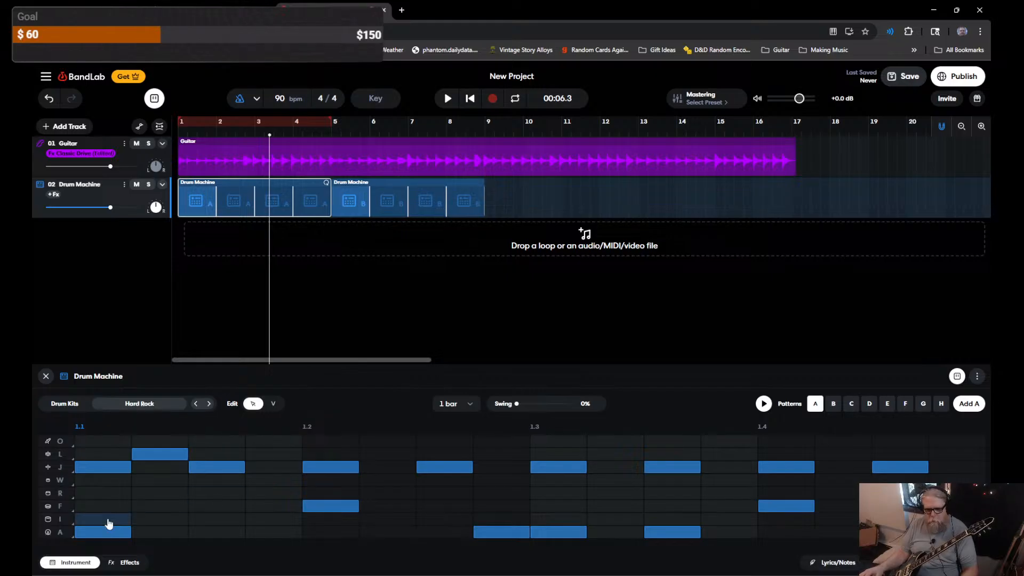
Step: Remove the L- and J-row hits at 1.1 and shift the J note at 1.2 one step later
{"action": "left_click", "coordinate": [157, 455]}
{"action": "left_click", "coordinate": [99, 469]}
{"action": "left_click", "coordinate": [219, 468]}
{"action": "right_click", "coordinate": [322, 475]}
{"action": "left_click", "coordinate": [324, 476]}
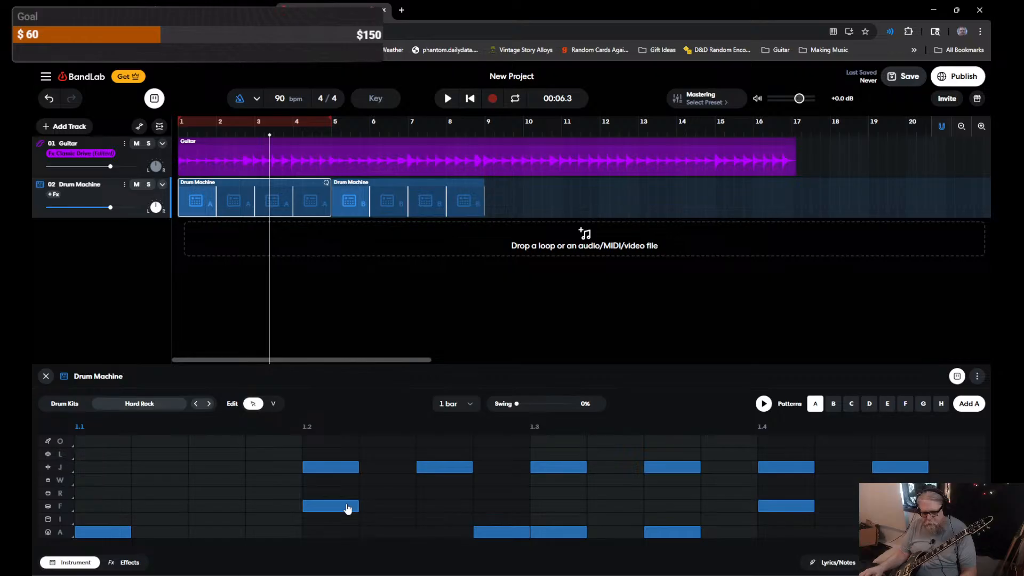
{"action": "right_click", "coordinate": [343, 471]}
{"action": "left_click", "coordinate": [323, 466]}
{"action": "left_click_drag", "start_coordinate": [322, 466], "coordinate": [394, 474]}
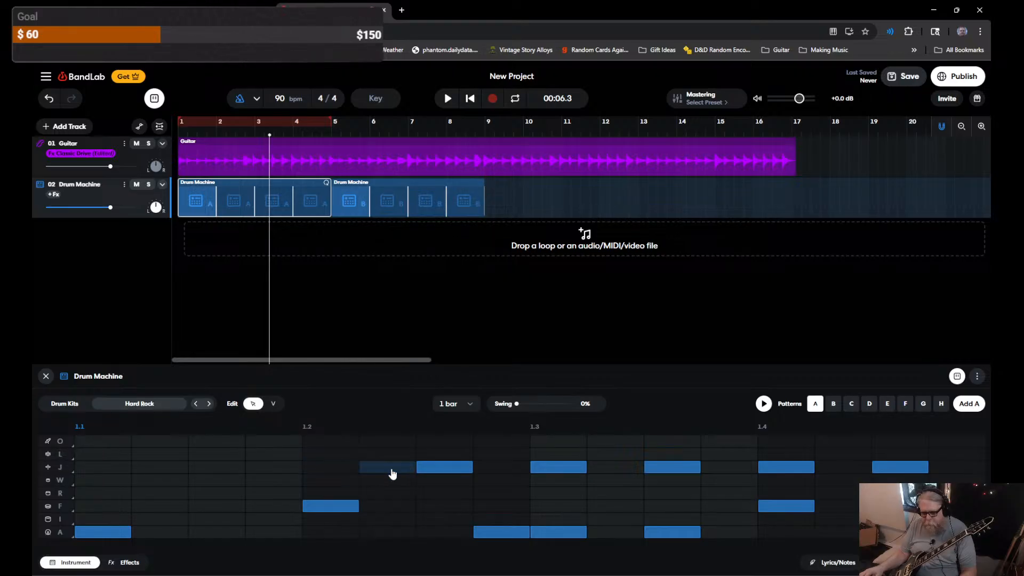
Step: Clear the remaining J-row and extra A-row hits, then preview the four-hit pattern
{"action": "left_click", "coordinate": [422, 468]}
{"action": "left_click", "coordinate": [401, 469]}
{"action": "left_click", "coordinate": [554, 469]}
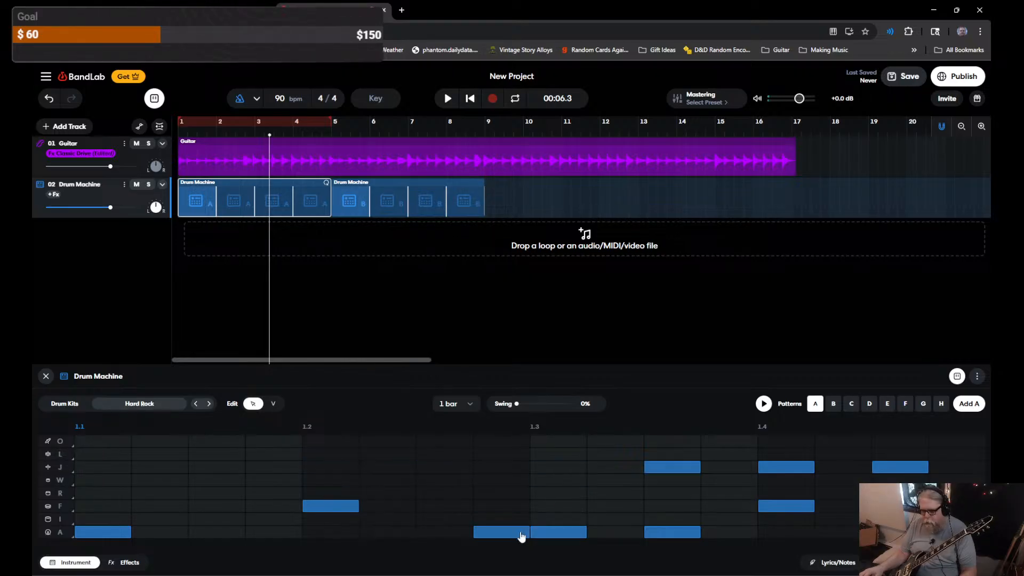
{"action": "left_click", "coordinate": [520, 532]}
{"action": "left_click", "coordinate": [672, 467]}
{"action": "left_click", "coordinate": [673, 532]}
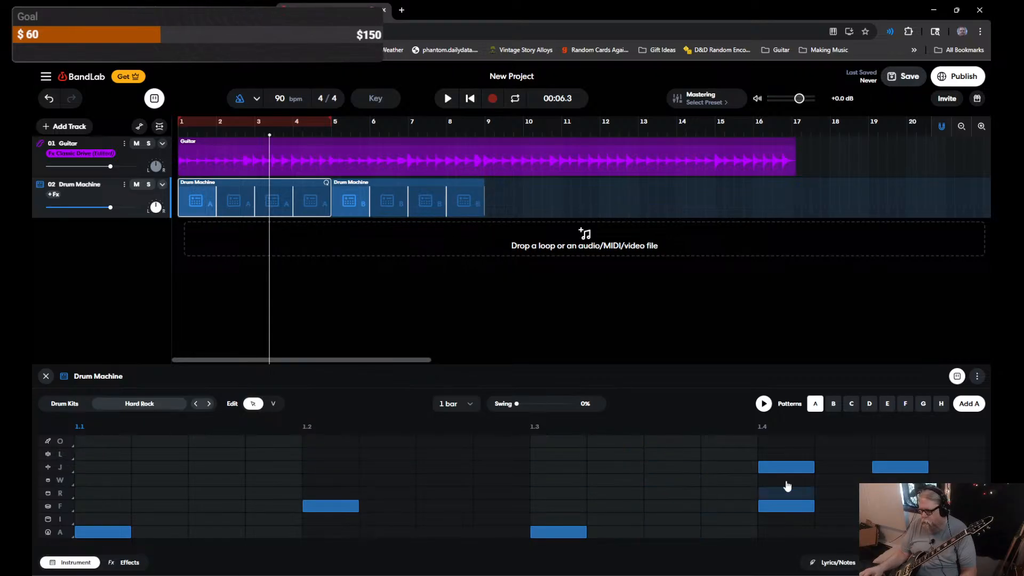
{"action": "left_click", "coordinate": [786, 467]}
{"action": "left_click", "coordinate": [883, 469]}
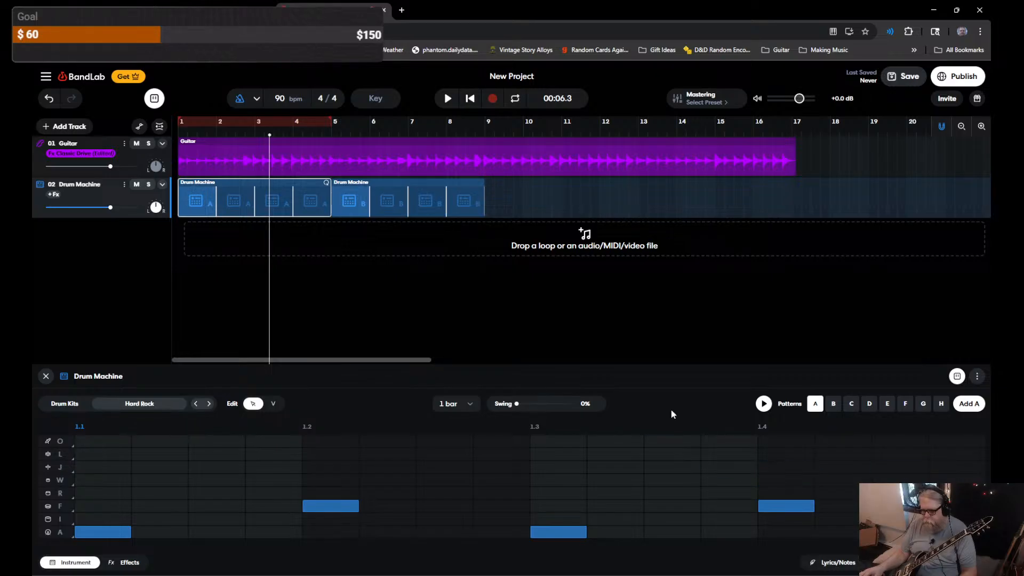
{"action": "key", "text": "space"}
{"action": "key", "text": "space"}
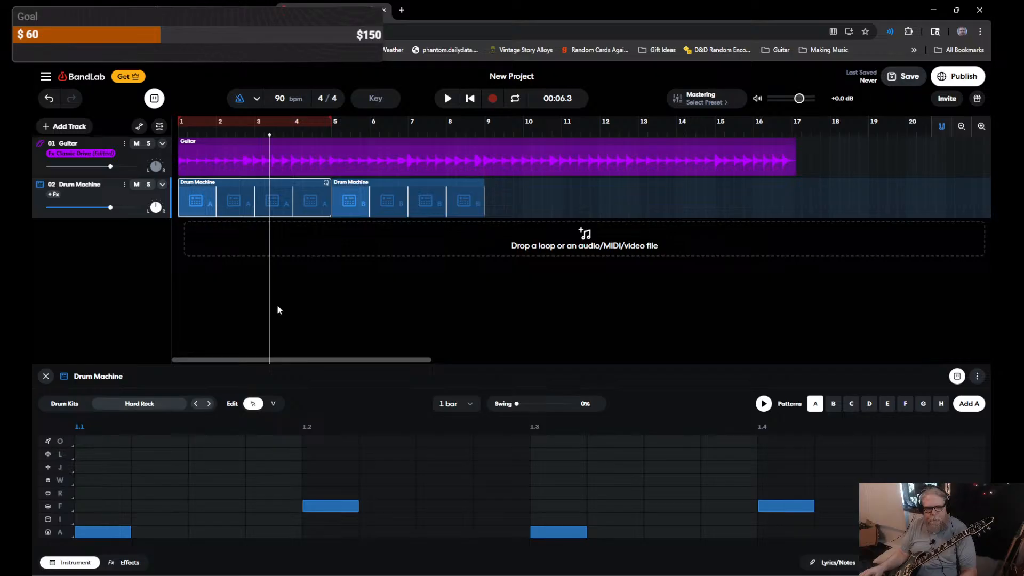
Step: Add eighth-note J-row hits across the whole bar and preview the pattern
{"action": "left_click", "coordinate": [115, 472]}
{"action": "left_click", "coordinate": [198, 469]}
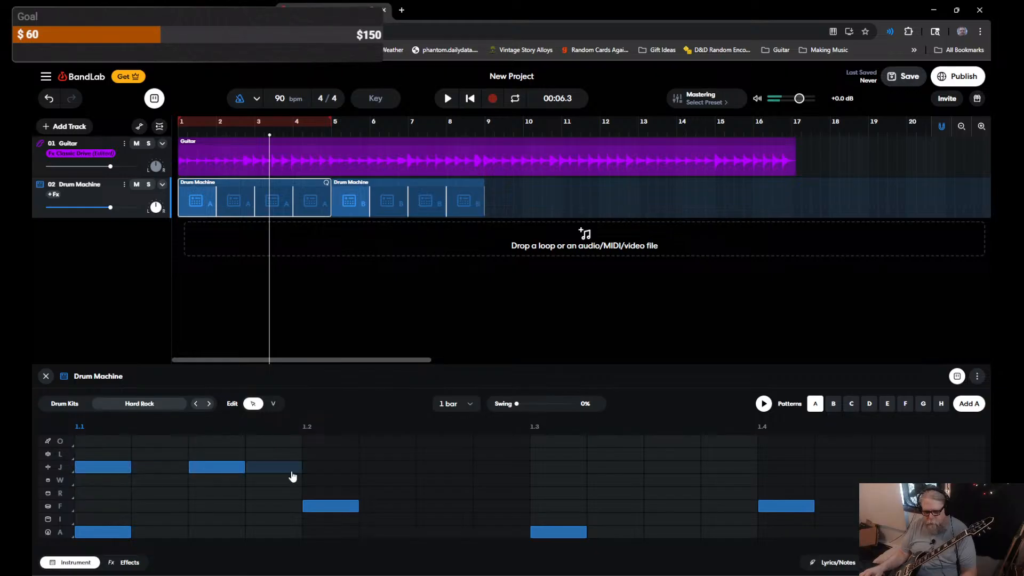
{"action": "left_click", "coordinate": [320, 473]}
{"action": "left_click", "coordinate": [435, 472]}
{"action": "left_click", "coordinate": [552, 472]}
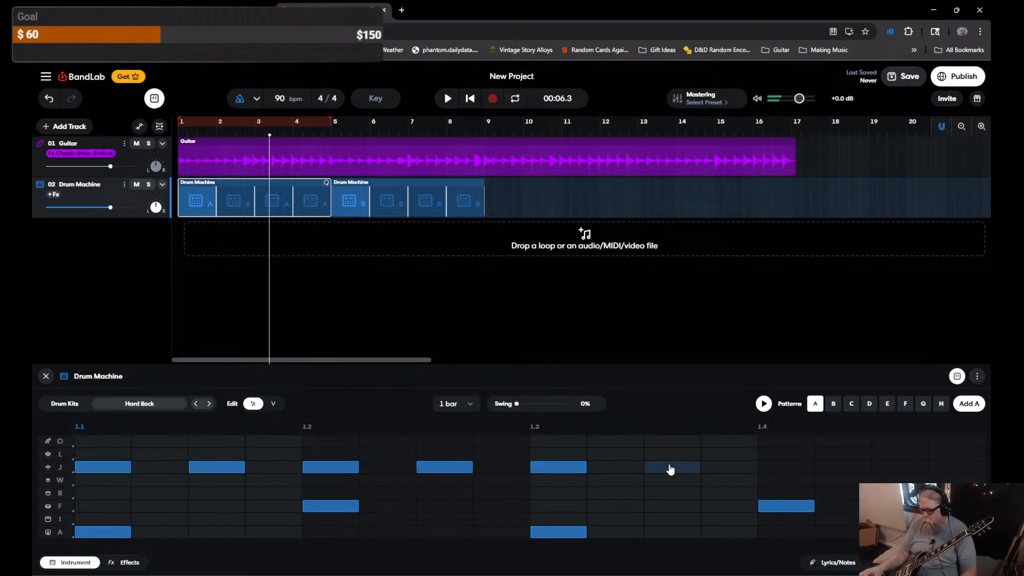
{"action": "left_click", "coordinate": [671, 470]}
{"action": "left_click", "coordinate": [789, 470]}
{"action": "left_click", "coordinate": [900, 468]}
{"action": "key", "text": "space"}
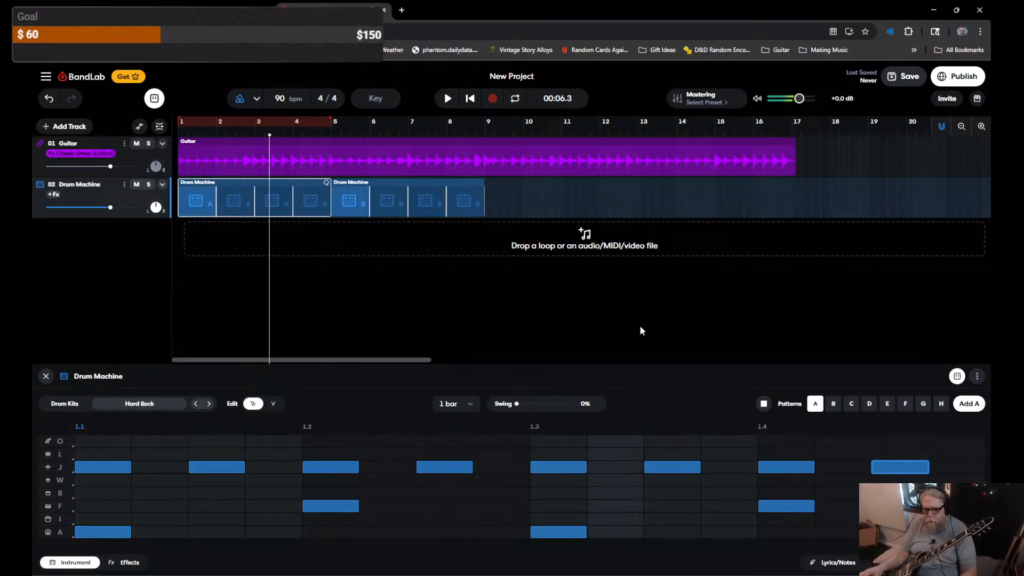
{"action": "key", "text": "space"}
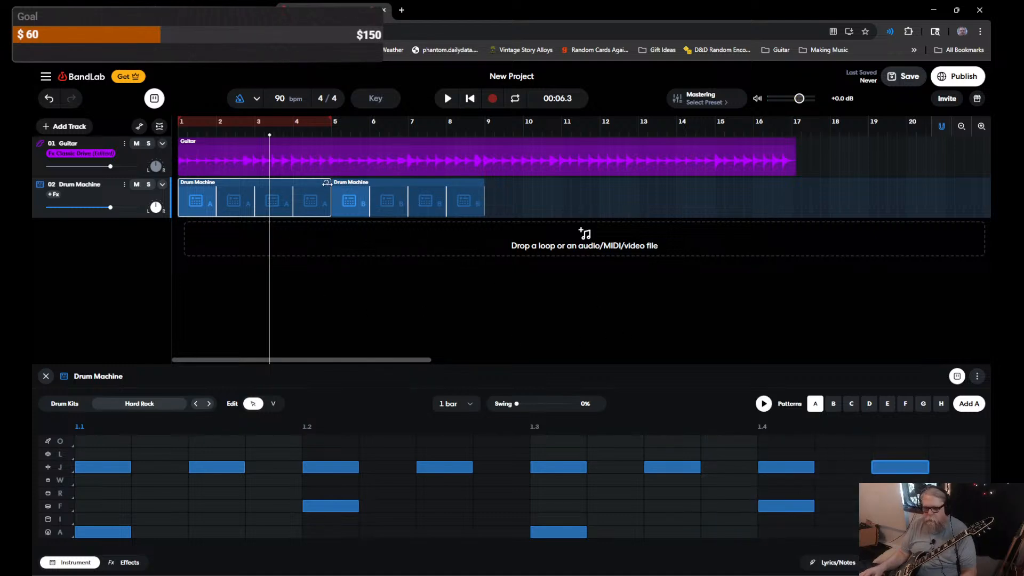
Step: In pattern B, remove the I-row hit at 1.1 and the R-row hit near 1.3
{"action": "left_click", "coordinate": [383, 184]}
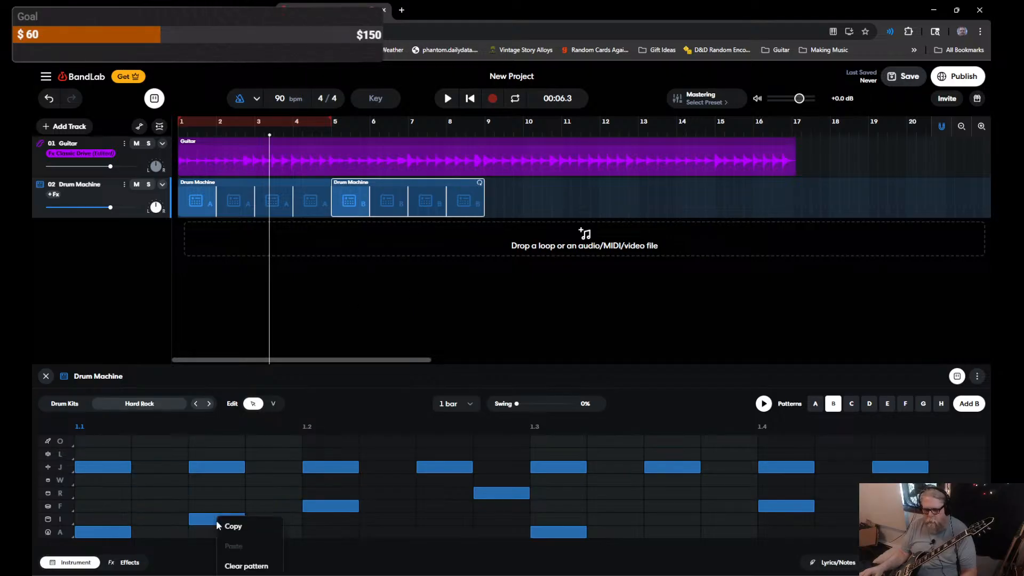
{"action": "left_click", "coordinate": [234, 522]}
{"action": "left_click", "coordinate": [502, 493]}
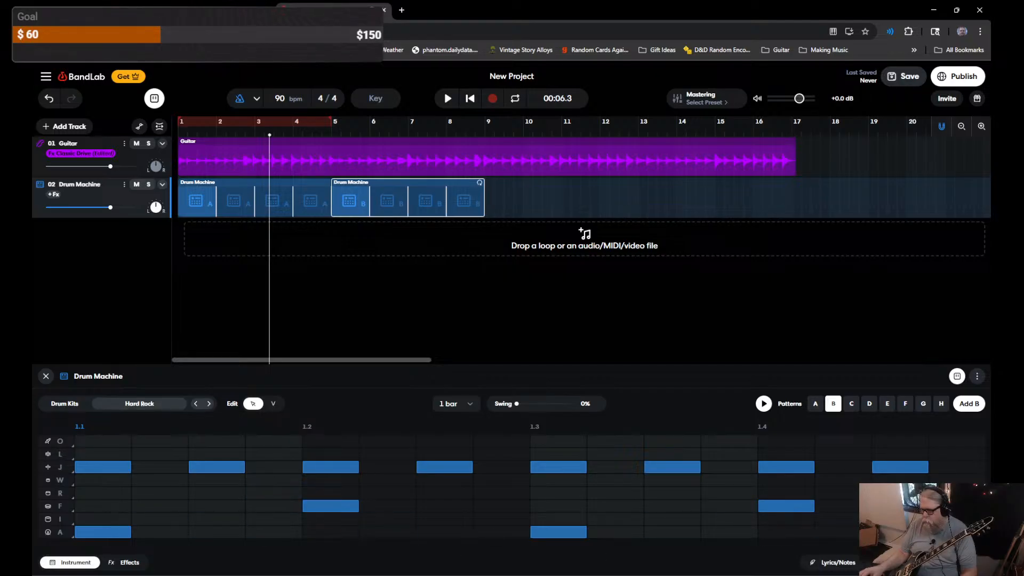
Step: Put a row O hit on step 1.1 of pattern B and play the arrangement
{"action": "left_click", "coordinate": [102, 442]}
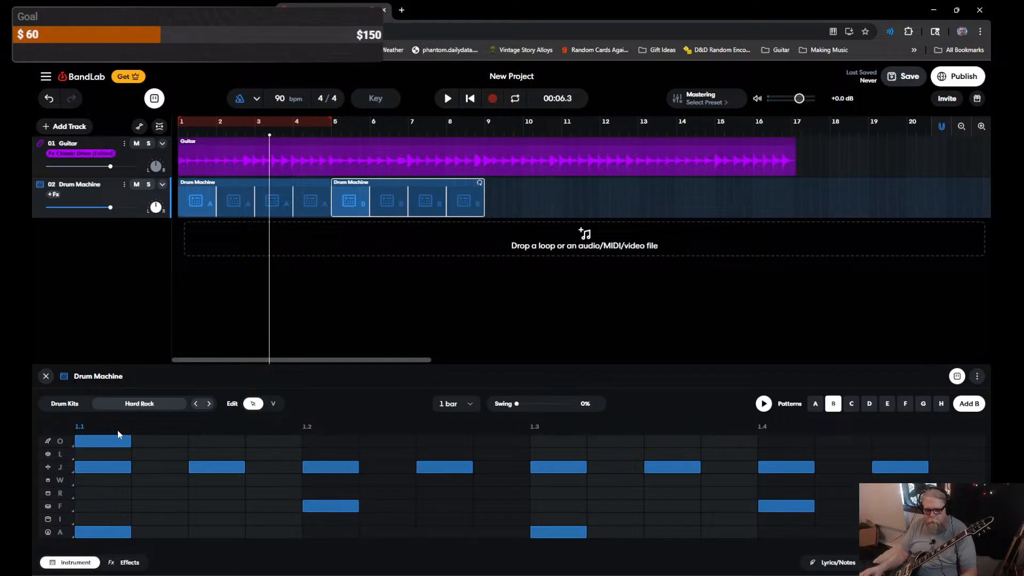
{"action": "left_click", "coordinate": [116, 442]}
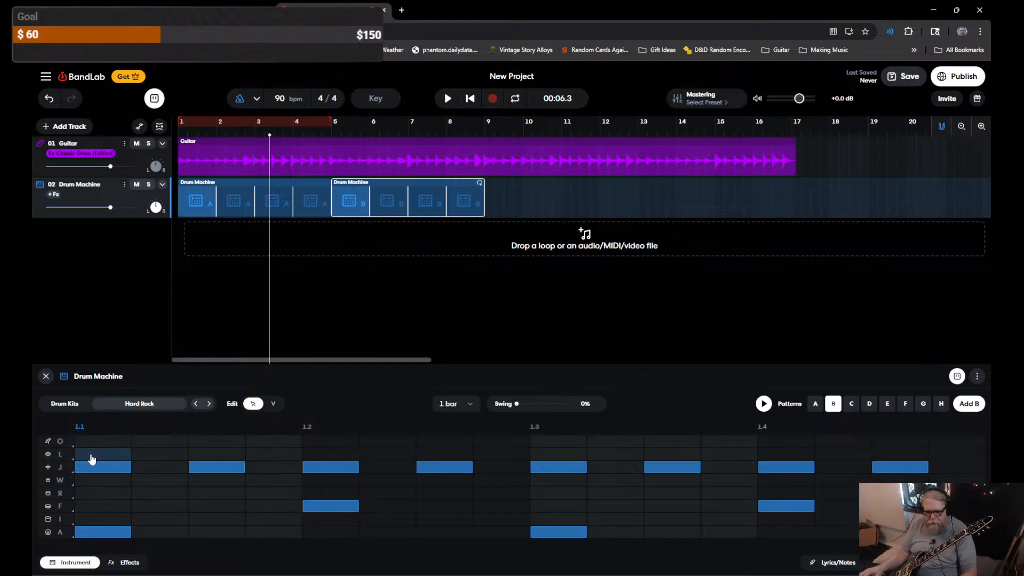
{"action": "left_click", "coordinate": [60, 442]}
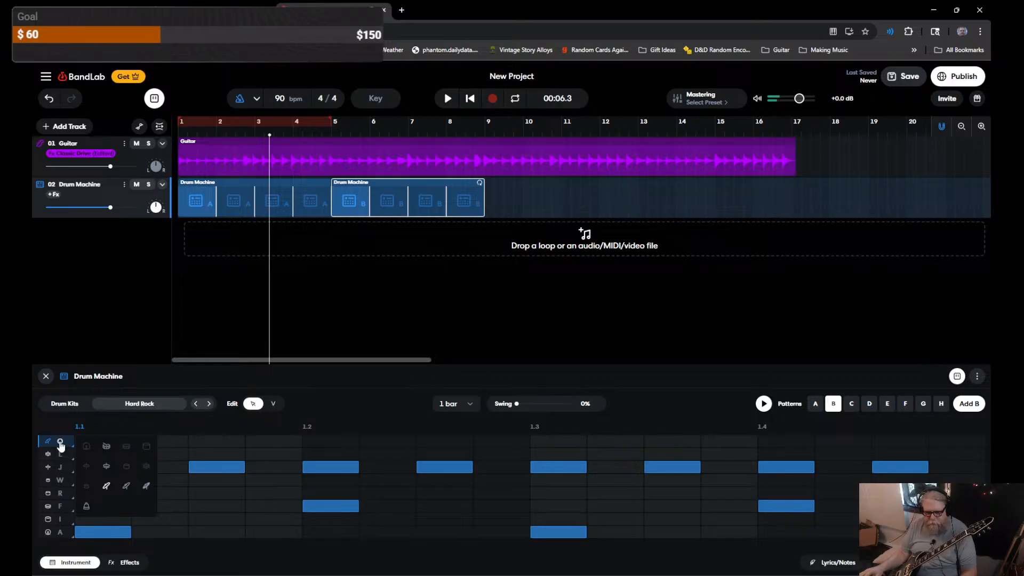
{"action": "left_click", "coordinate": [60, 444]}
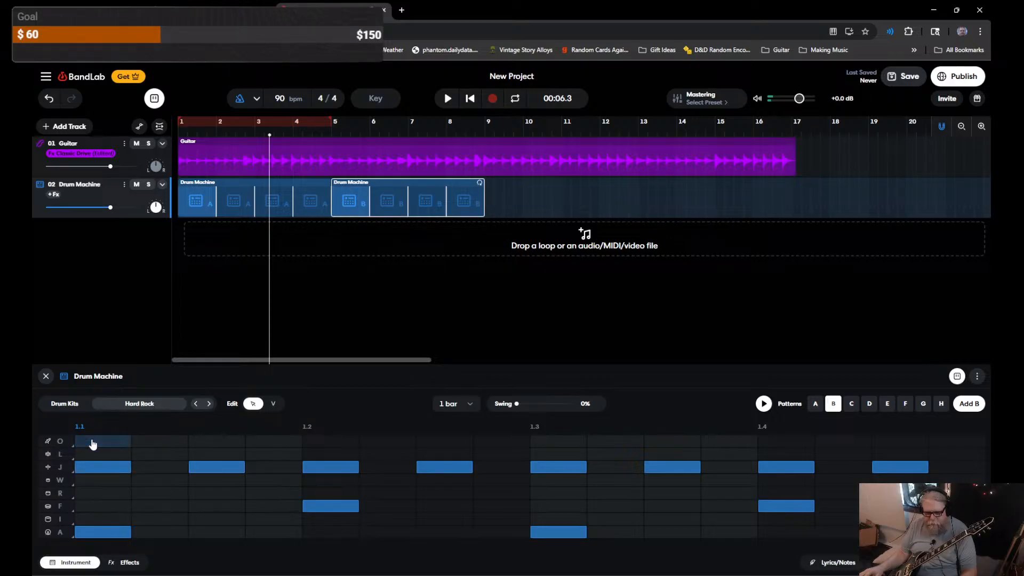
{"action": "left_click", "coordinate": [92, 444]}
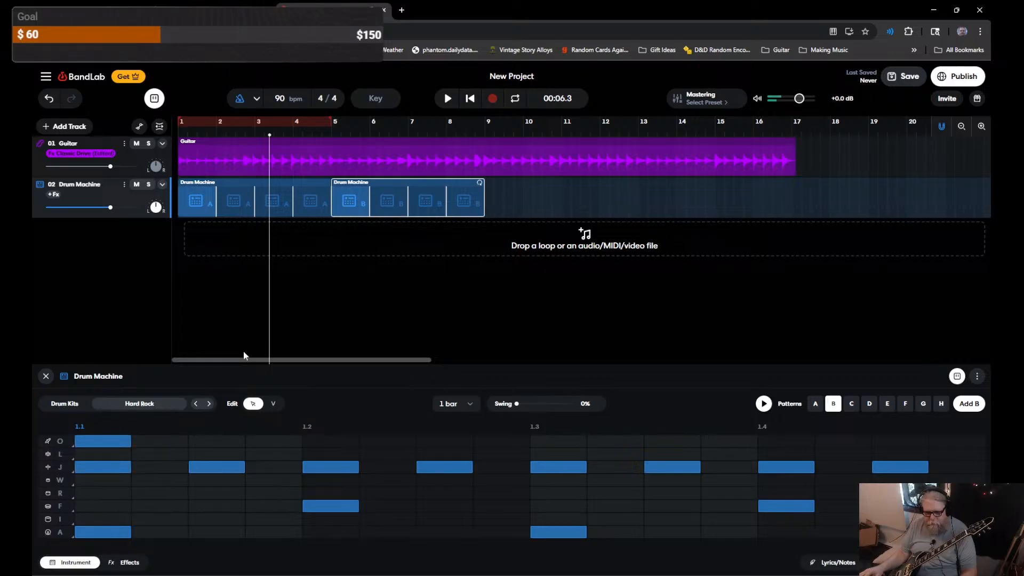
{"action": "left_click", "coordinate": [448, 101]}
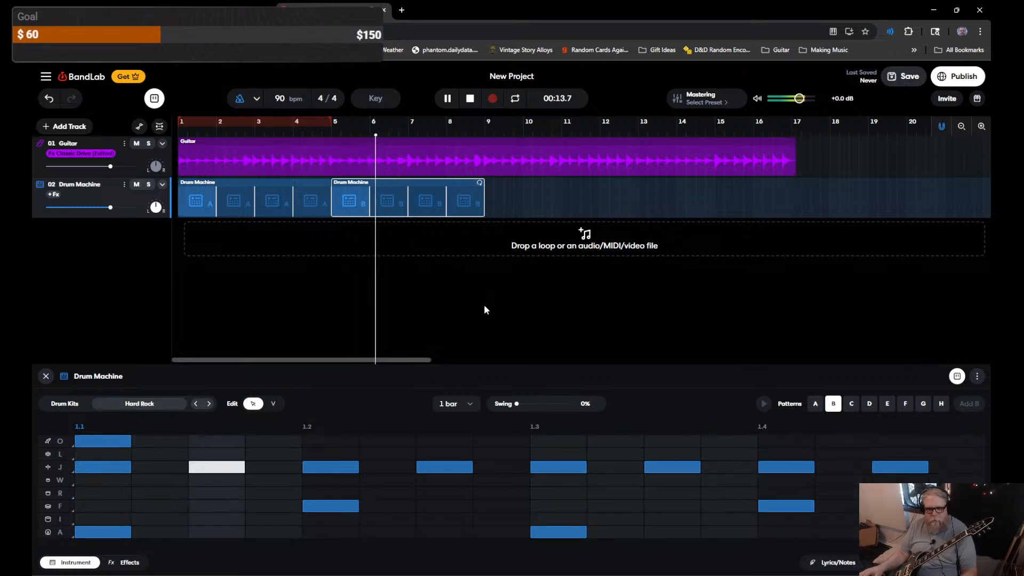
{"action": "key", "text": "space"}
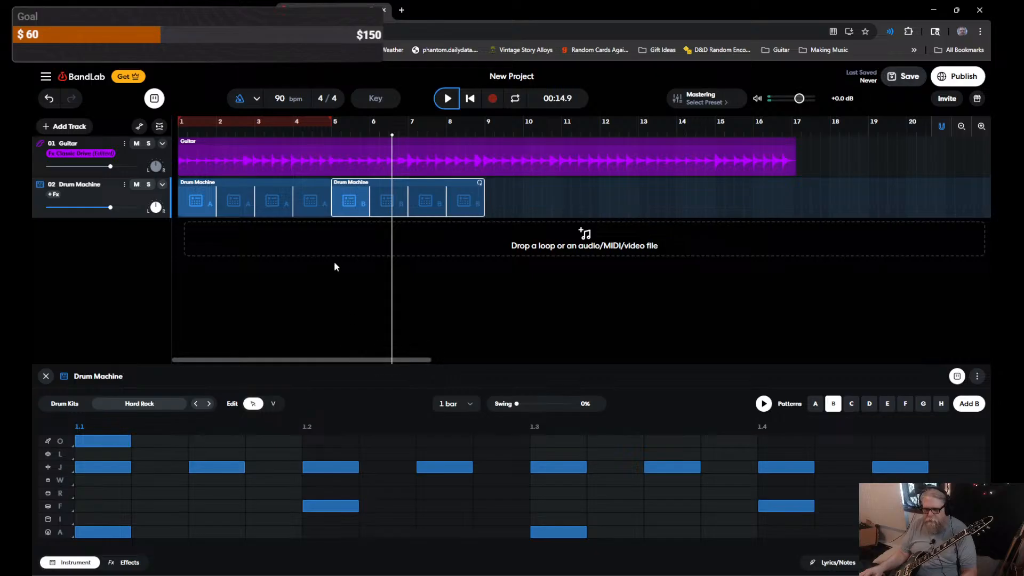
Step: Trim drum region A to three bars, move region B to bar 4, and trim it to one bar
{"action": "left_click", "coordinate": [244, 207]}
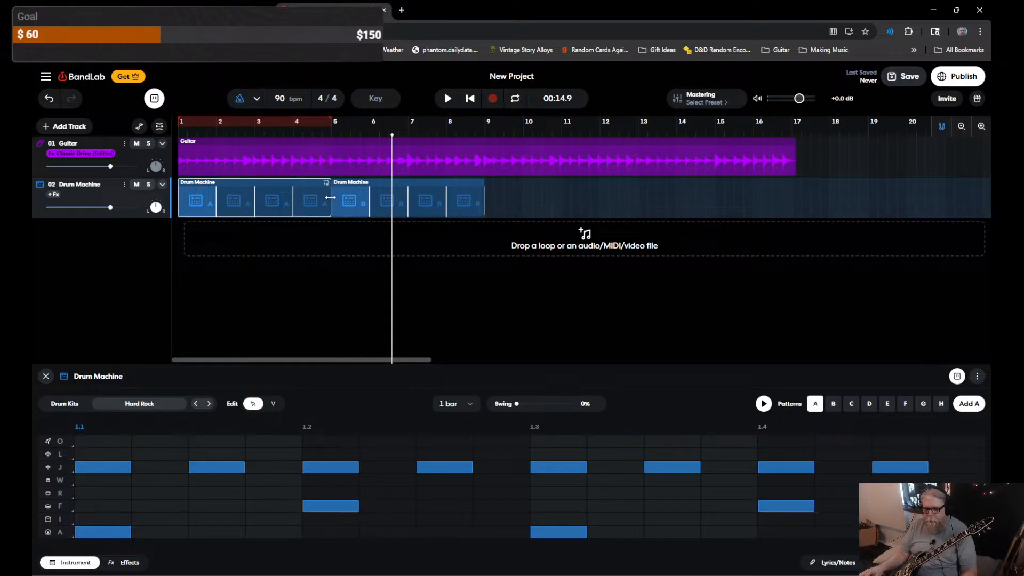
{"action": "left_click_drag", "start_coordinate": [331, 198], "coordinate": [294, 198]}
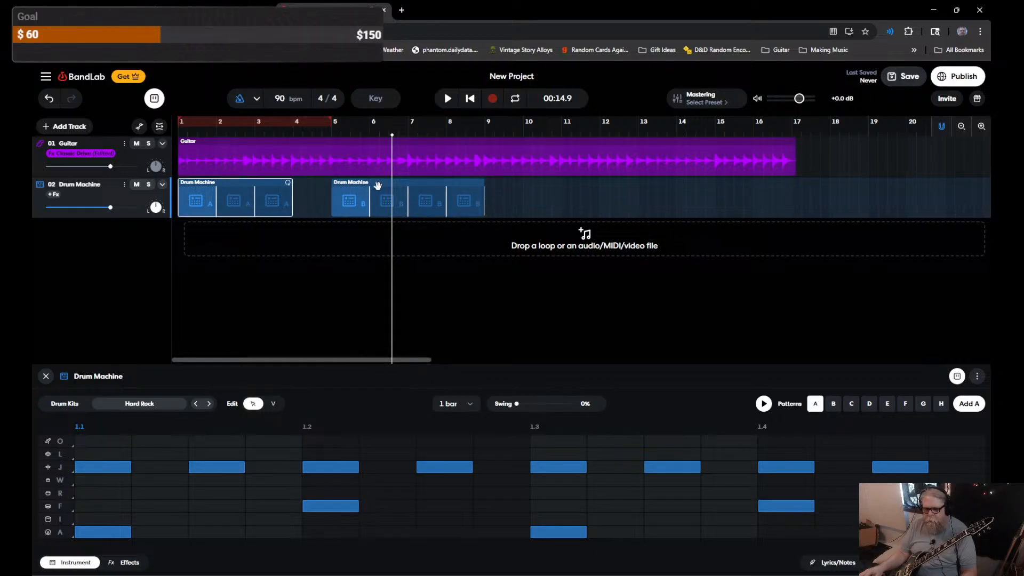
{"action": "left_click_drag", "start_coordinate": [377, 185], "coordinate": [348, 184]}
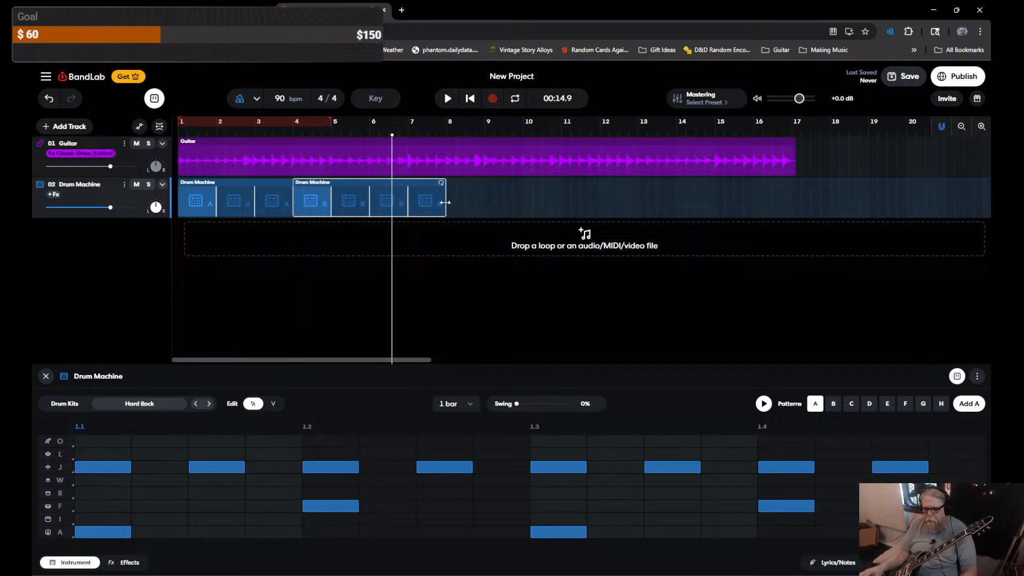
{"action": "left_click_drag", "start_coordinate": [445, 202], "coordinate": [333, 201]}
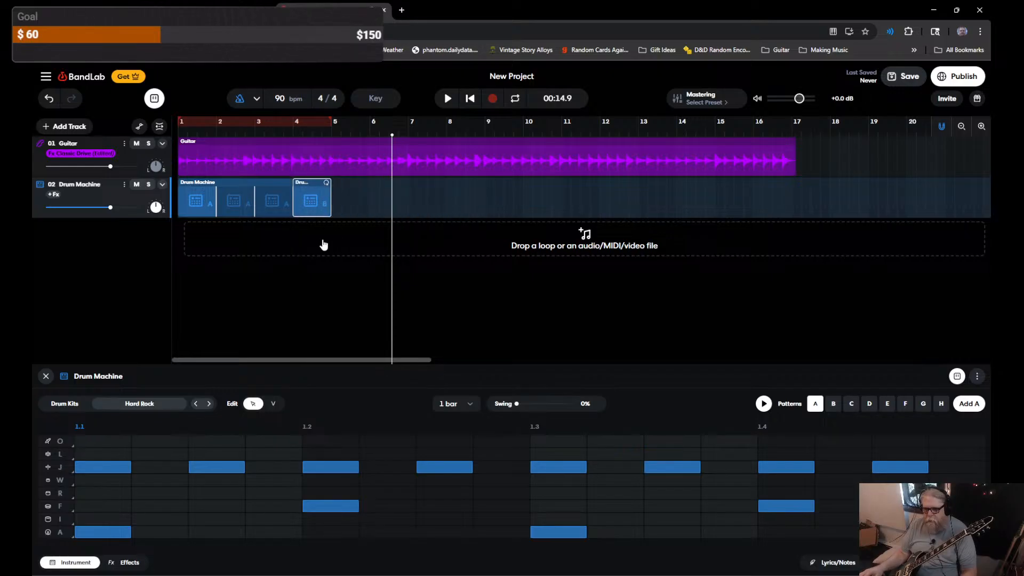
{"action": "left_click_drag", "start_coordinate": [323, 241], "coordinate": [181, 182]}
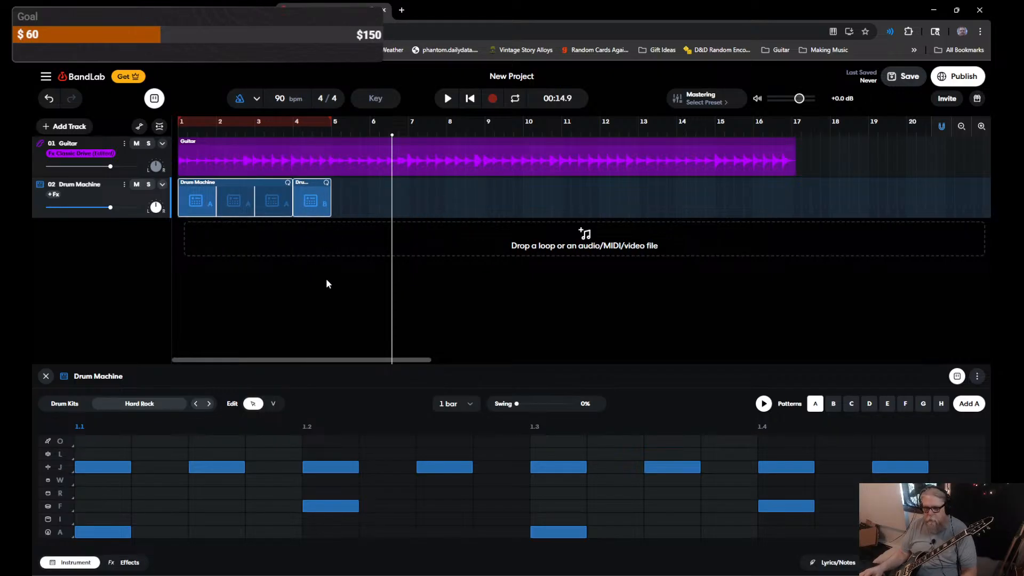
Step: Paste copies of the A+B drum pair at bars 5 and 9, then play from the start
{"action": "left_click", "coordinate": [336, 204]}
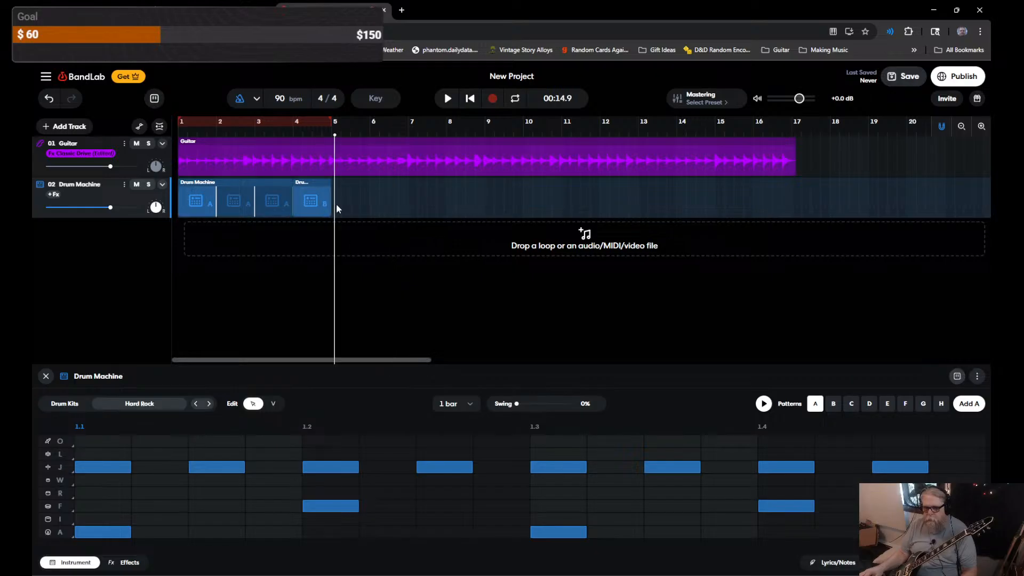
{"action": "left_click", "coordinate": [334, 136]}
{"action": "key", "text": "ctrl+v"}
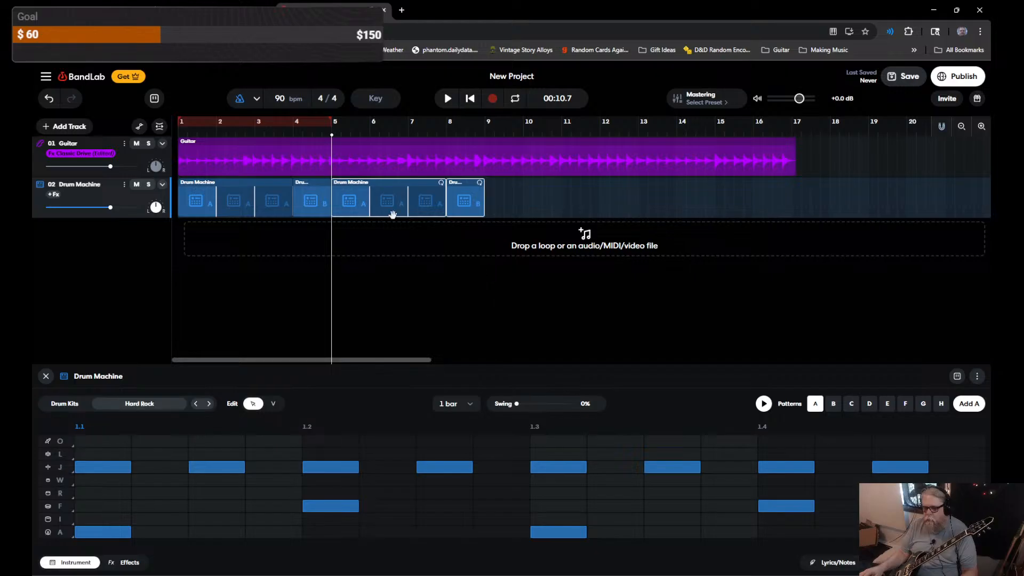
{"action": "left_click_drag", "start_coordinate": [376, 187], "coordinate": [533, 187]}
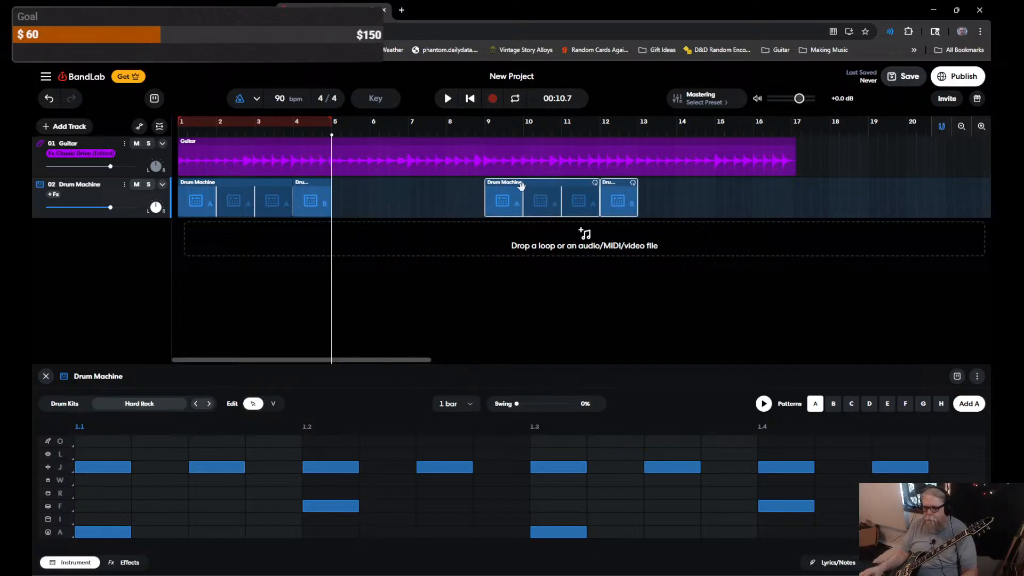
{"action": "key", "text": "ctrl+v"}
{"action": "left_click", "coordinate": [521, 182]}
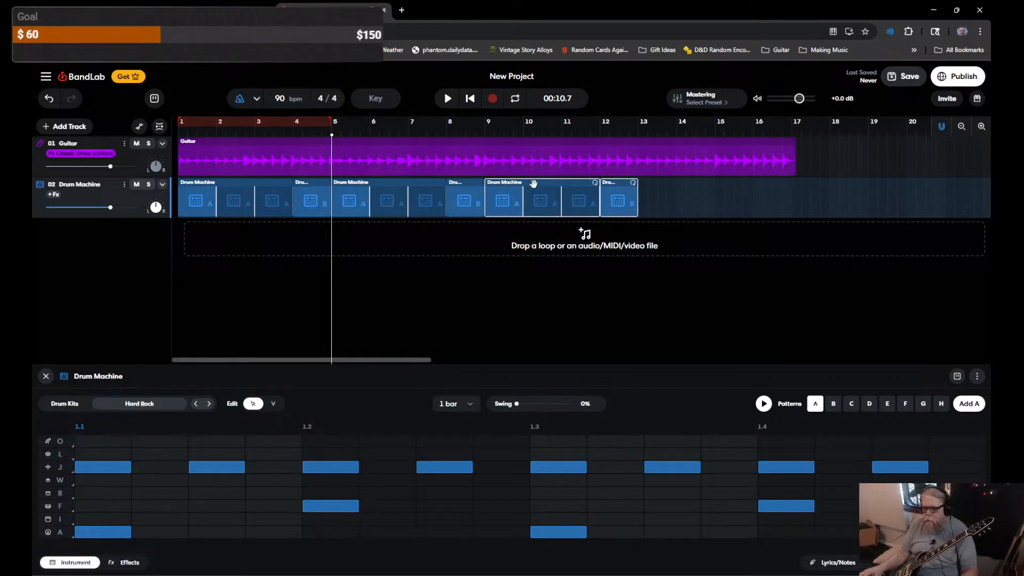
{"action": "mouse_move", "coordinate": [532, 184]}
{"action": "left_mouse_down"}
{"action": "mouse_move", "coordinate": [561, 185]}
{"action": "mouse_move", "coordinate": [536, 187]}
{"action": "left_mouse_up"}
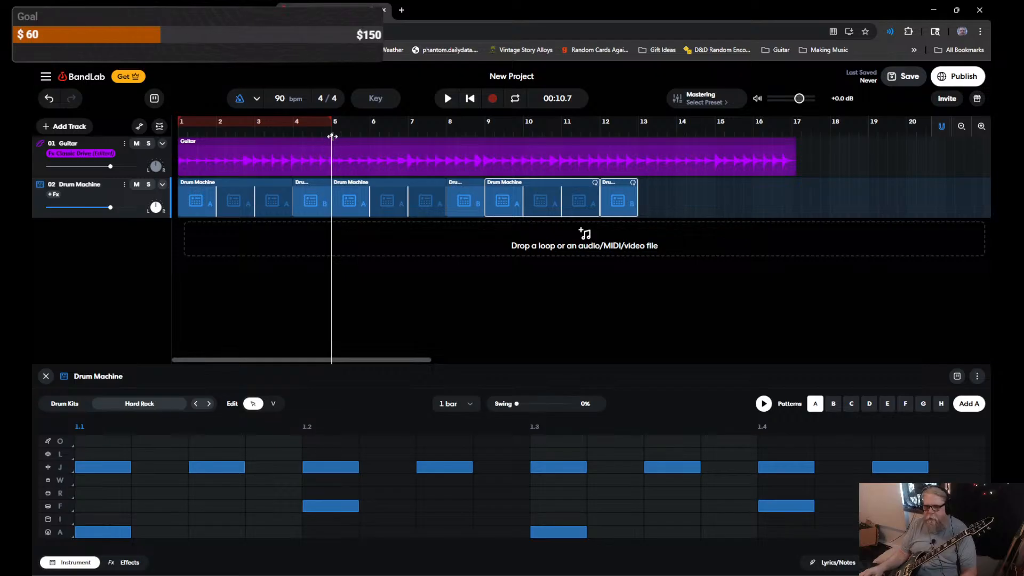
{"action": "left_click_drag", "start_coordinate": [332, 137], "coordinate": [178, 136]}
{"action": "key", "text": "space"}
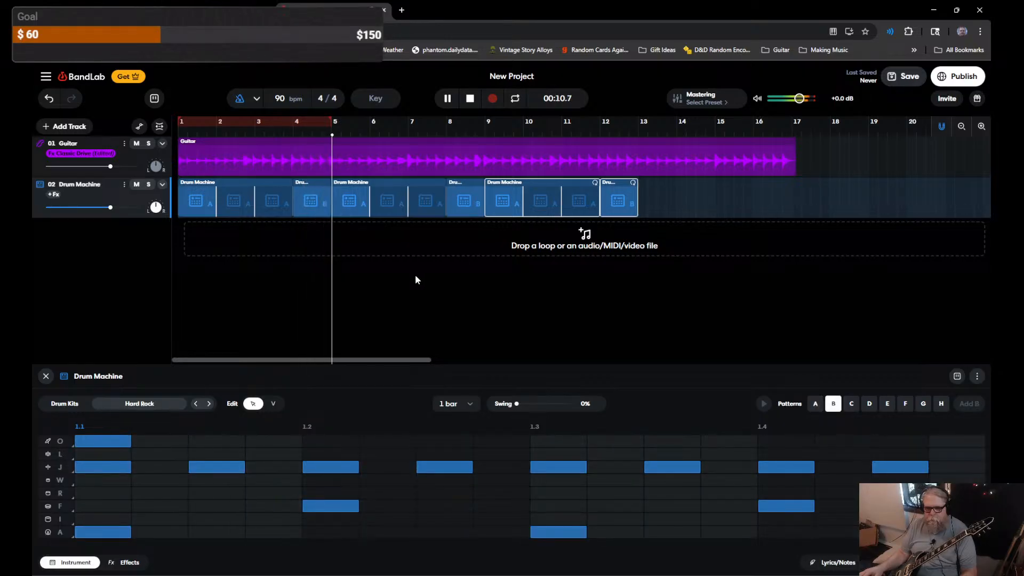
Step: Delete the old guitar clip, then record a trial guitar take and discard it
{"action": "key", "text": "space"}
{"action": "left_click", "coordinate": [384, 142]}
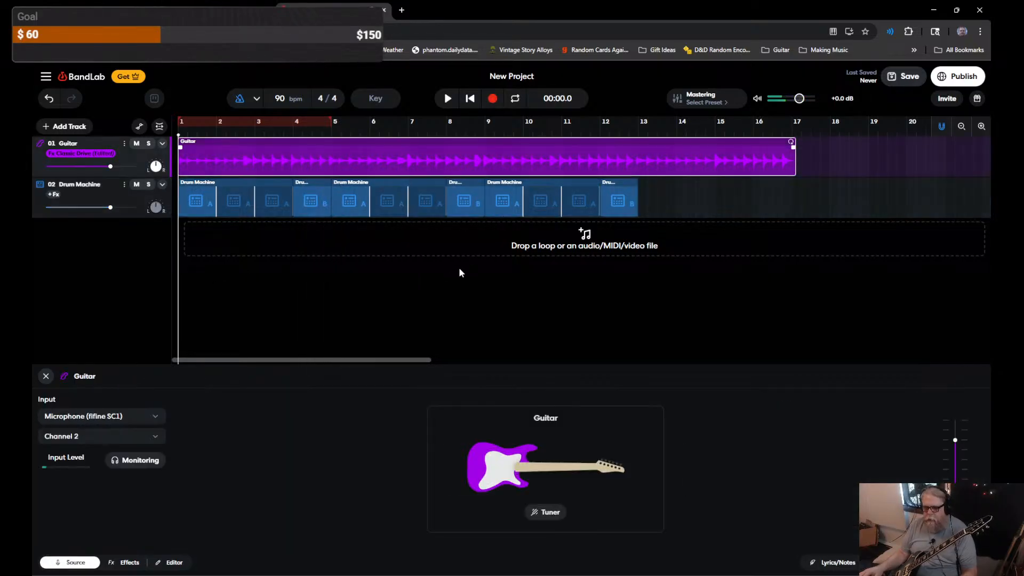
{"action": "key", "text": "Delete"}
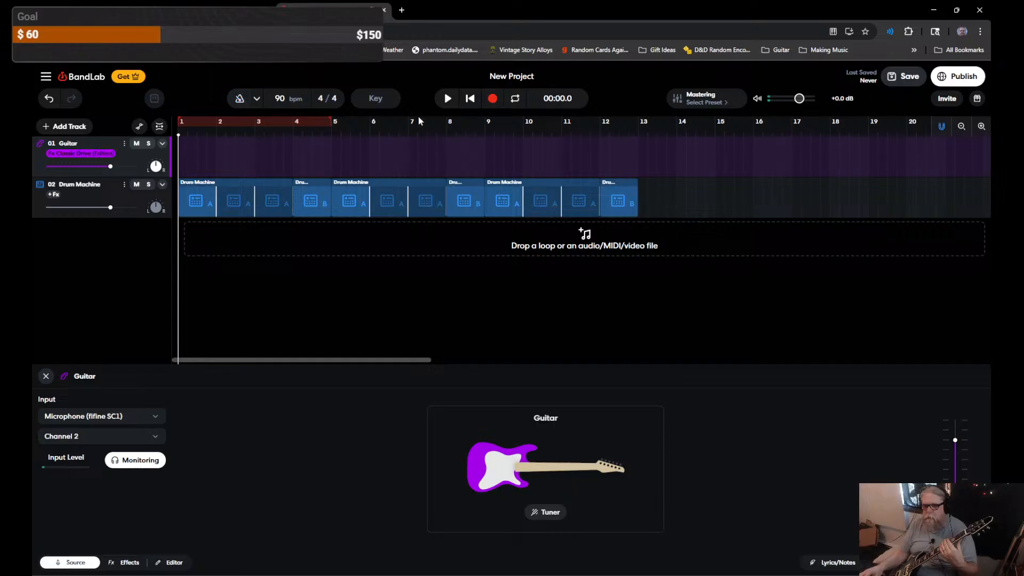
{"action": "left_click", "coordinate": [494, 100]}
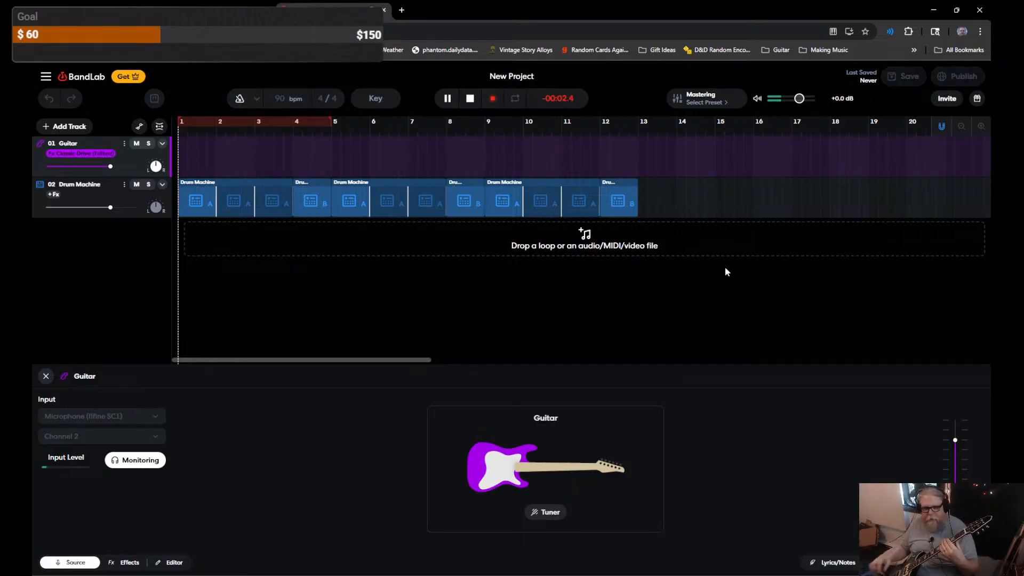
{"action": "key", "text": "space"}
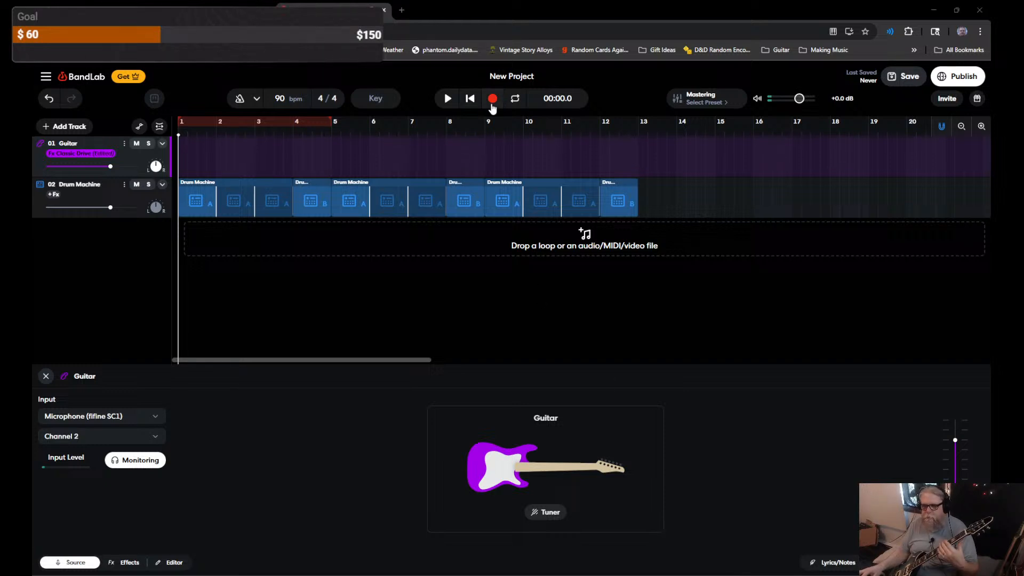
{"action": "key", "text": "r"}
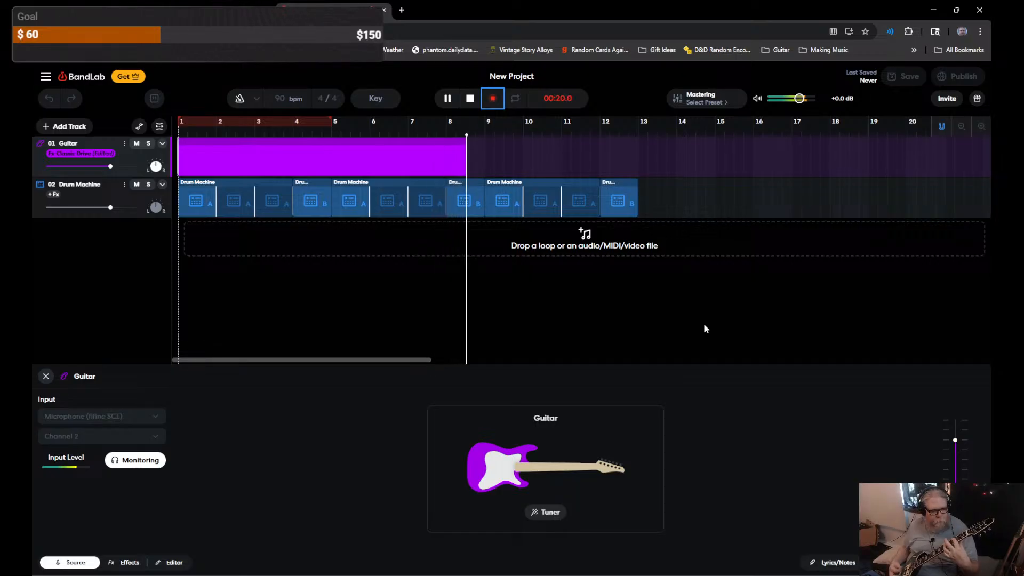
{"action": "key", "text": "space"}
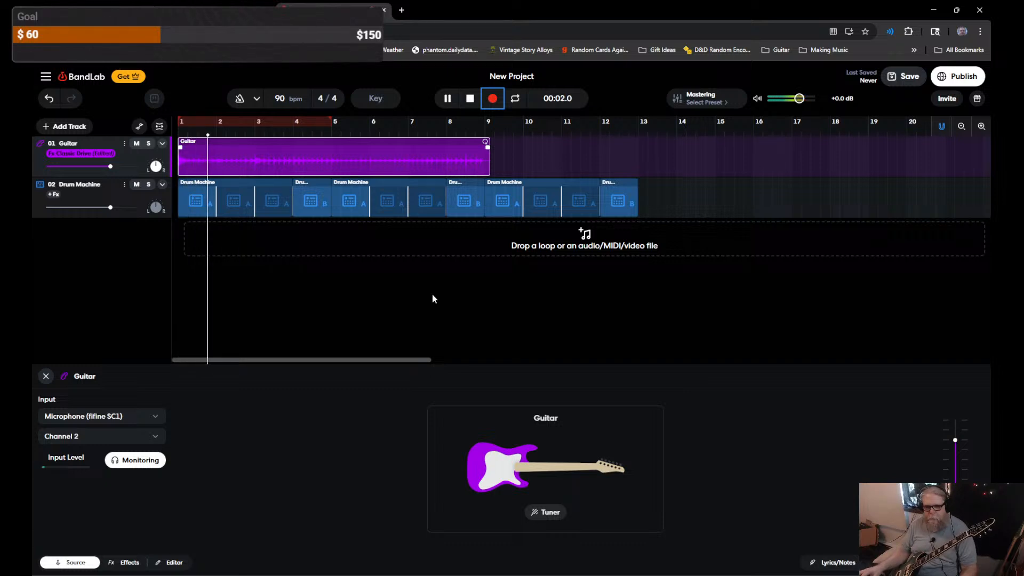
{"action": "key", "text": "space"}
{"action": "key", "text": "Delete"}
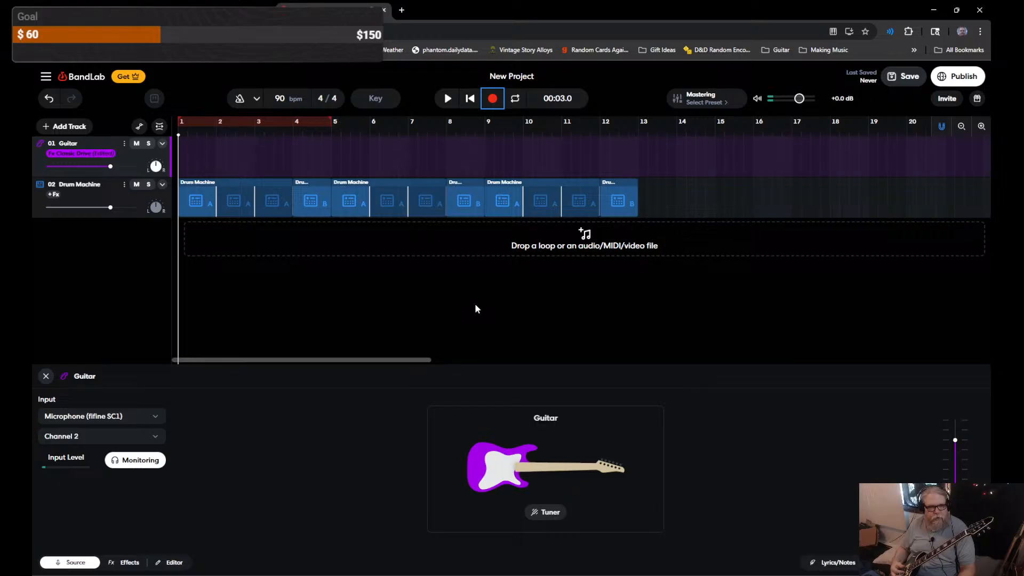
Step: Record a new guitar take over bars 1–9 and play it back
{"action": "key", "text": "r"}
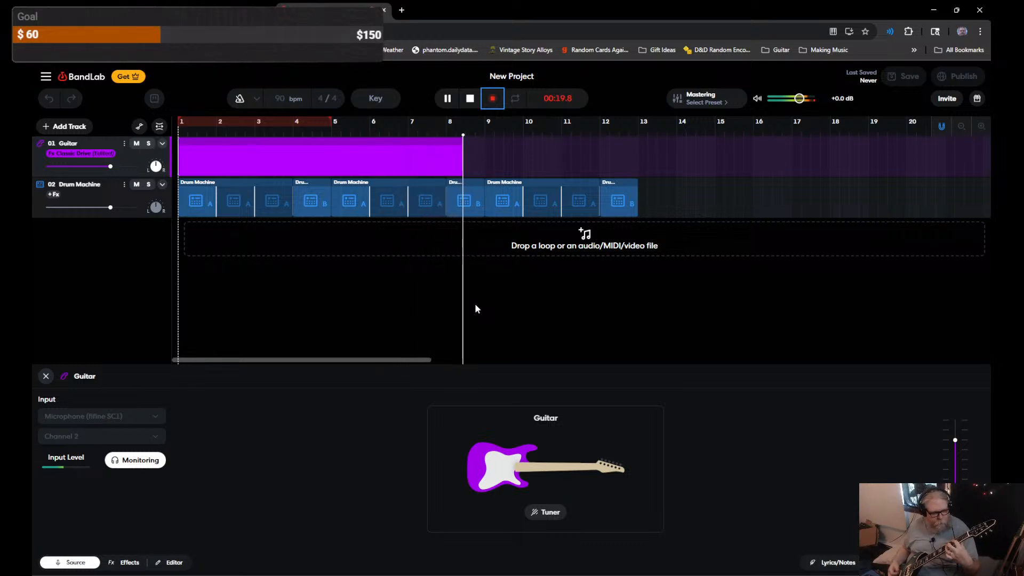
{"action": "key", "text": "space"}
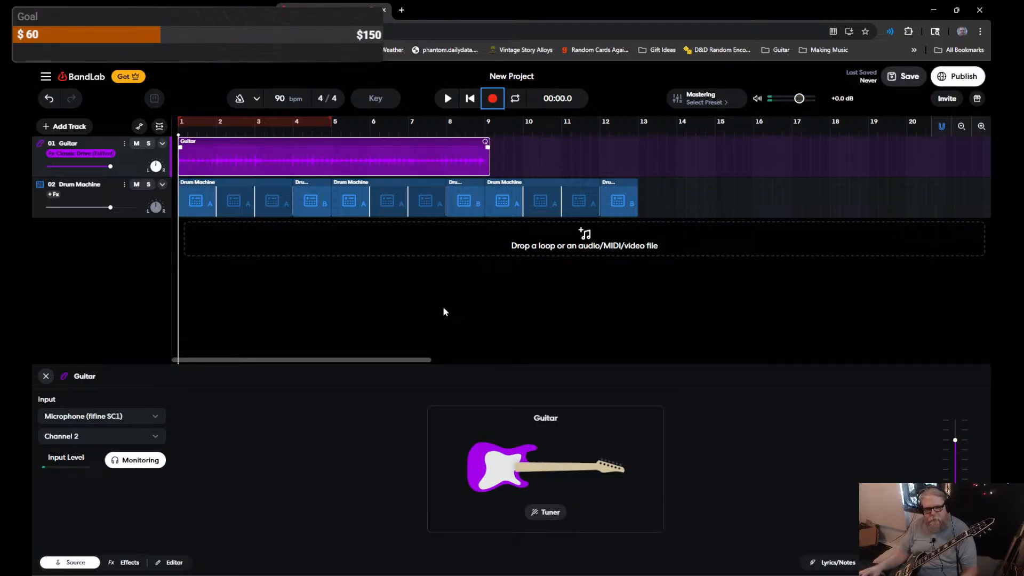
{"action": "key", "text": "space"}
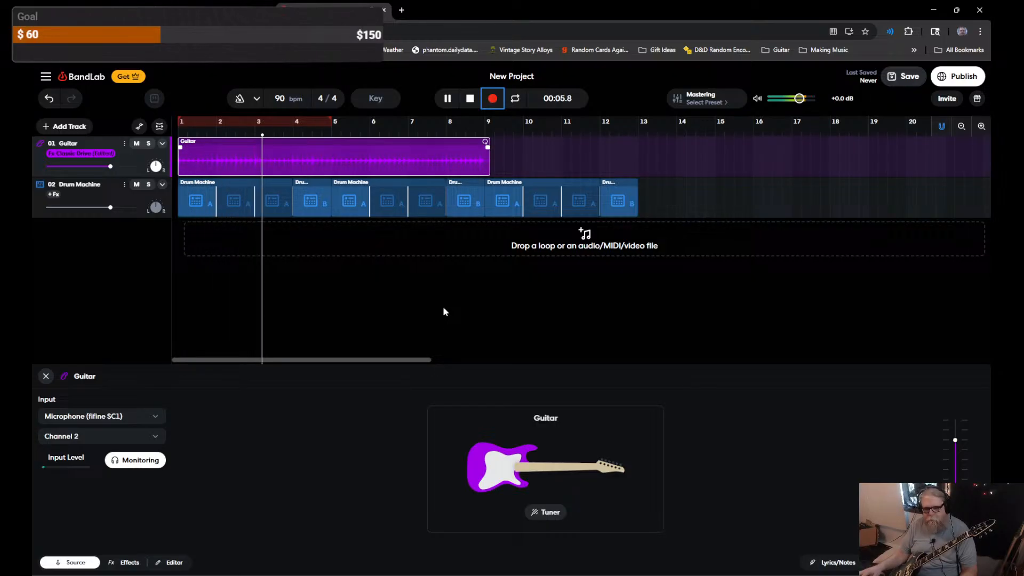
{"action": "key", "text": "space"}
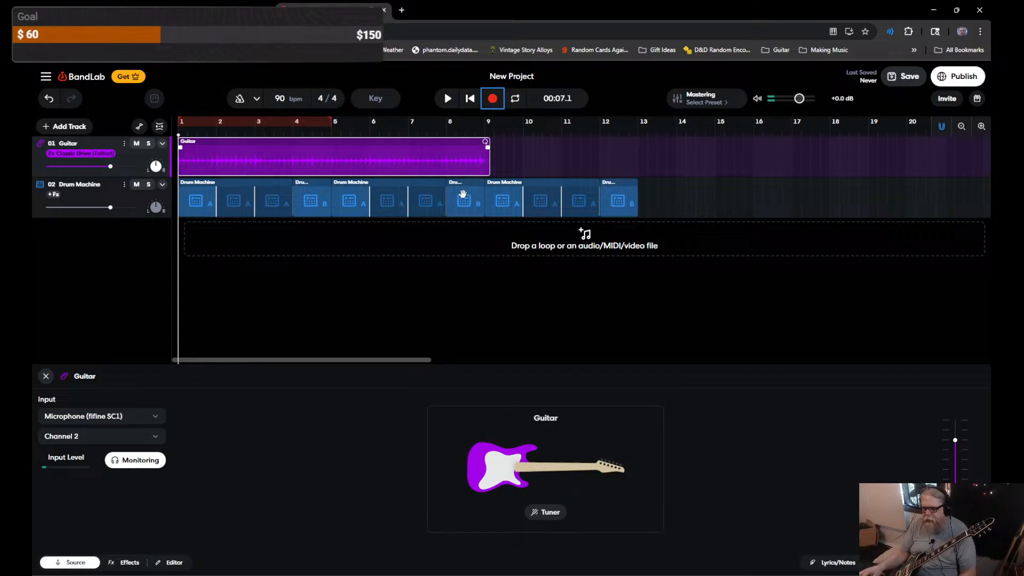
Step: Shift the drum clips from bar 4 onward one bar later
{"action": "left_click_drag", "start_coordinate": [542, 189], "coordinate": [540, 185]}
{"action": "left_click_drag", "start_coordinate": [299, 236], "coordinate": [638, 187]}
{"action": "left_click_drag", "start_coordinate": [314, 183], "coordinate": [352, 182]}
{"action": "key", "text": "ctrl+o"}
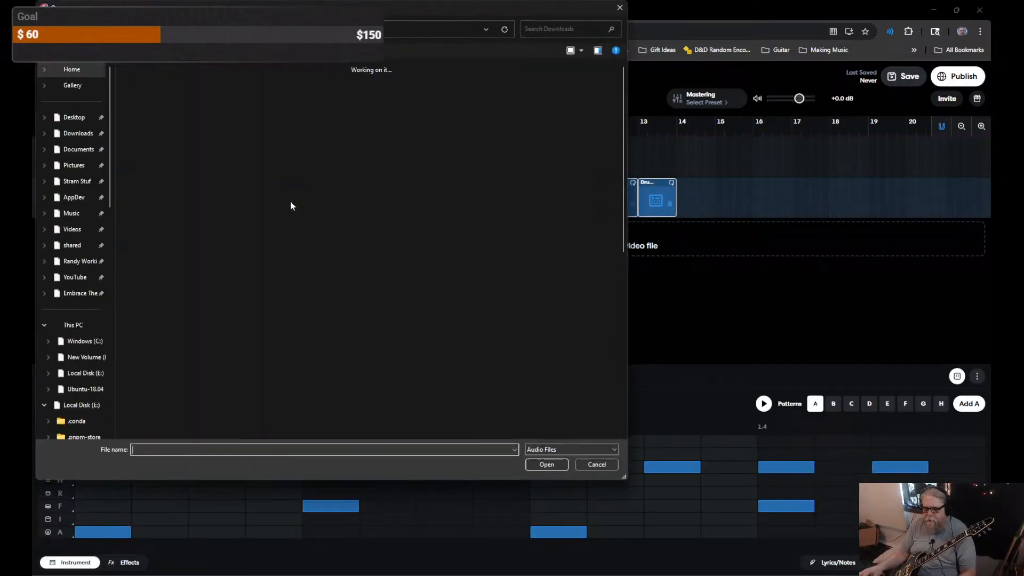
{"action": "left_click", "coordinate": [617, 9]}
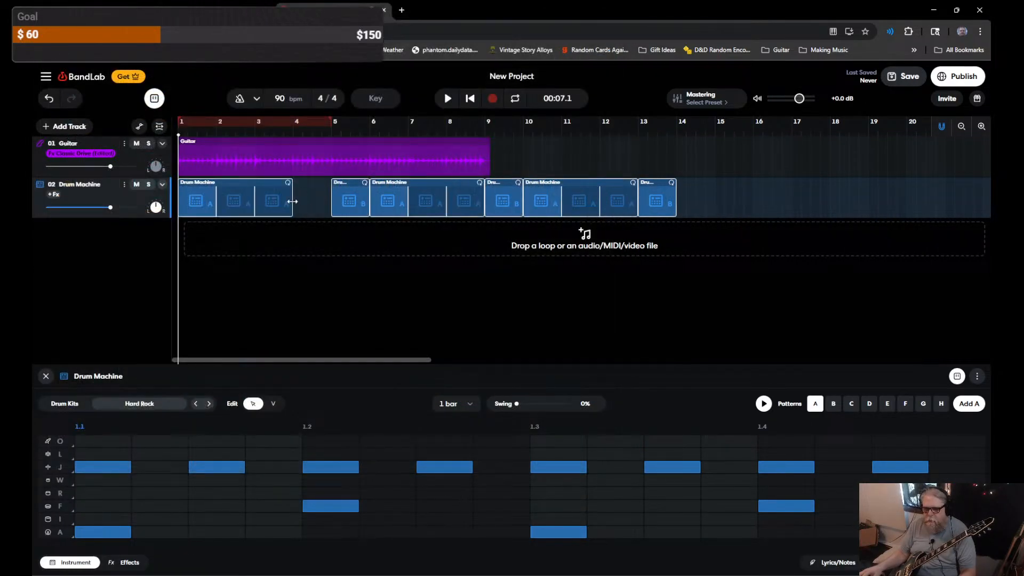
Step: Extend the first drum clip to end at bar 5, audition the arrangement, and select the guitar clip
{"action": "left_click_drag", "start_coordinate": [293, 201], "coordinate": [331, 202]}
{"action": "key", "text": "space"}
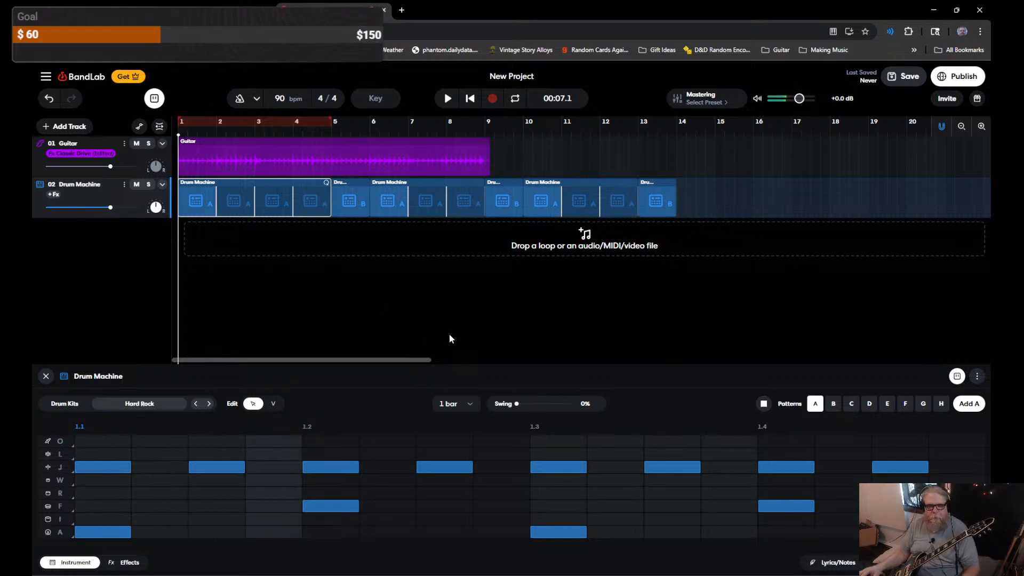
{"action": "key", "text": "space"}
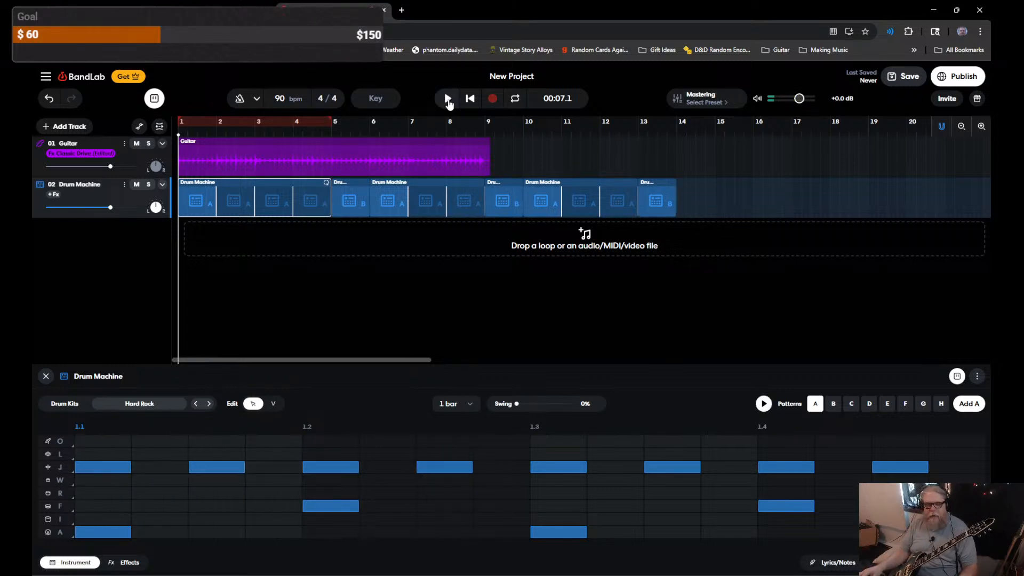
{"action": "left_click", "coordinate": [448, 99]}
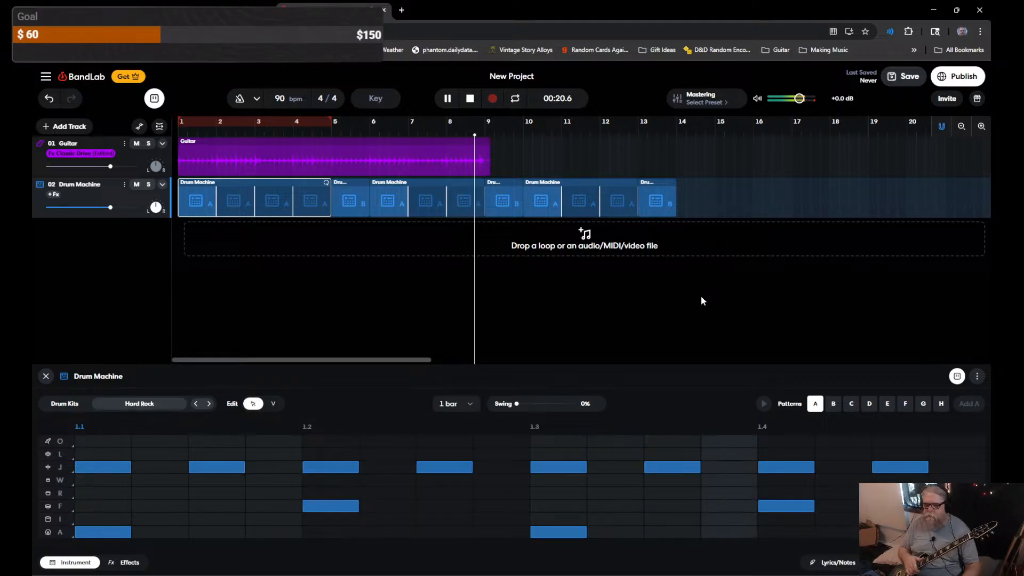
{"action": "key", "text": "space"}
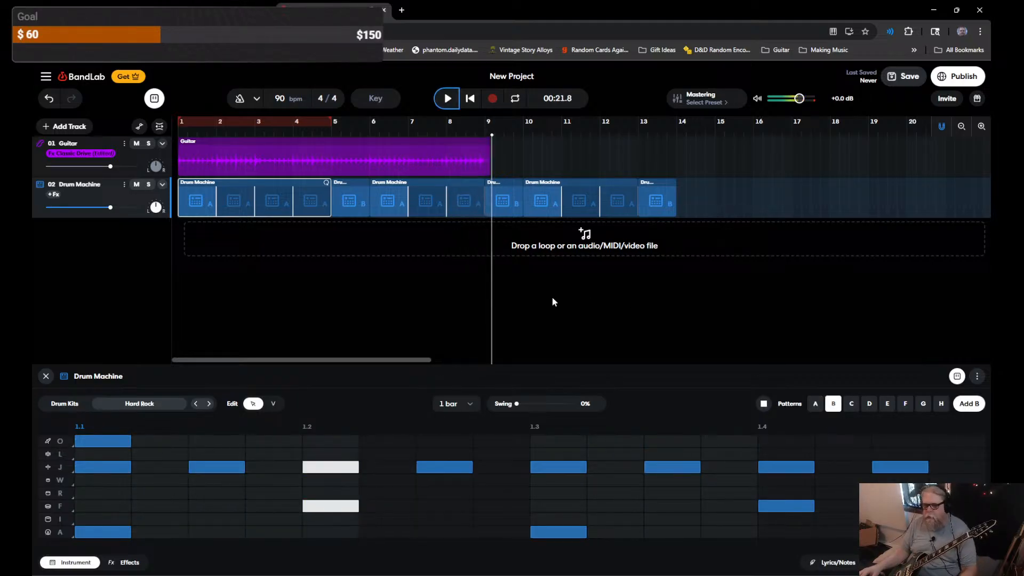
{"action": "left_click", "coordinate": [398, 150]}
Step: Delete the guitar recording and select the drum clips spanning bars 10–14
{"action": "key", "text": "Delete"}
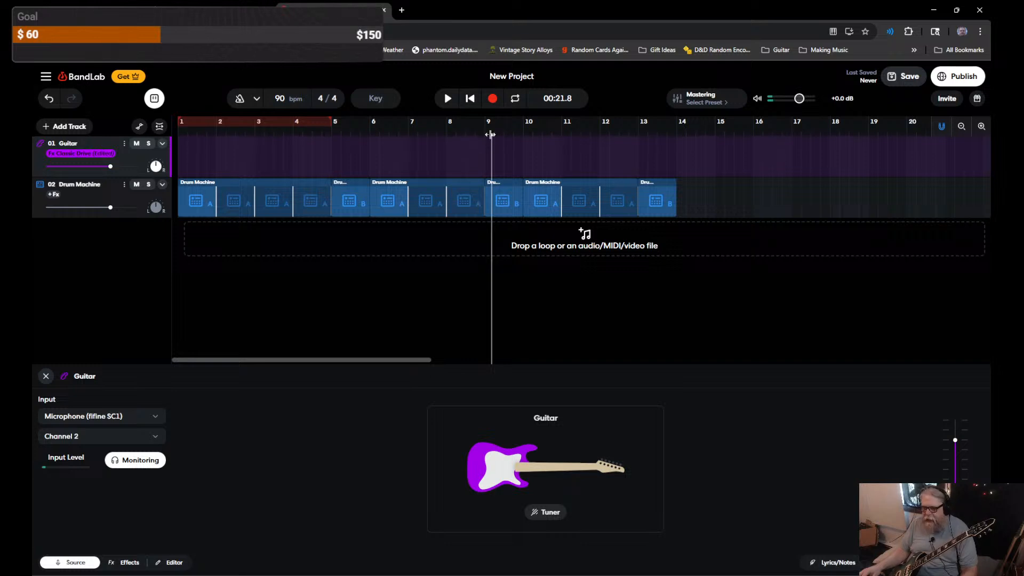
{"action": "left_click_drag", "start_coordinate": [491, 134], "coordinate": [121, 139]}
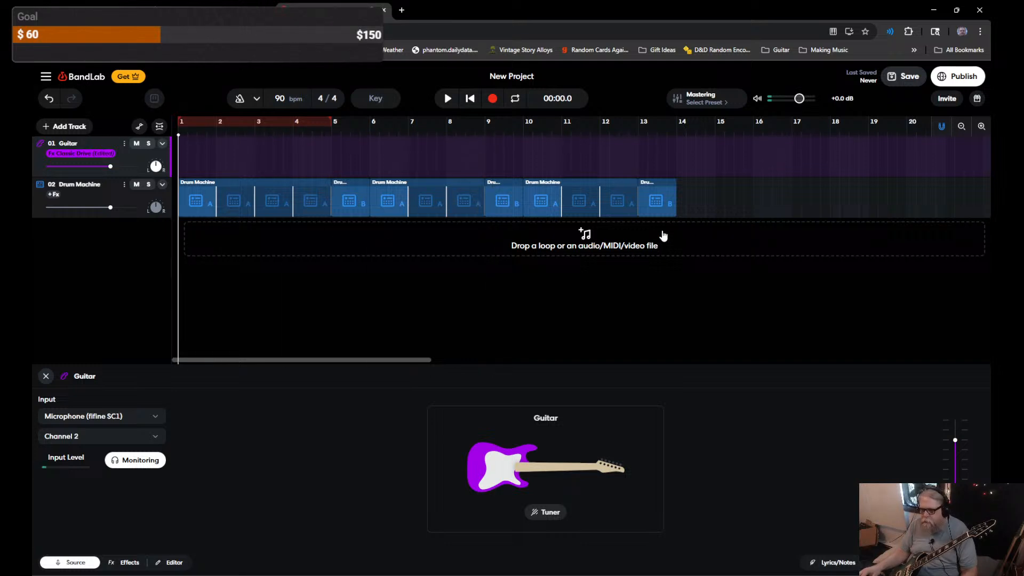
{"action": "left_click_drag", "start_coordinate": [683, 238], "coordinate": [549, 191]}
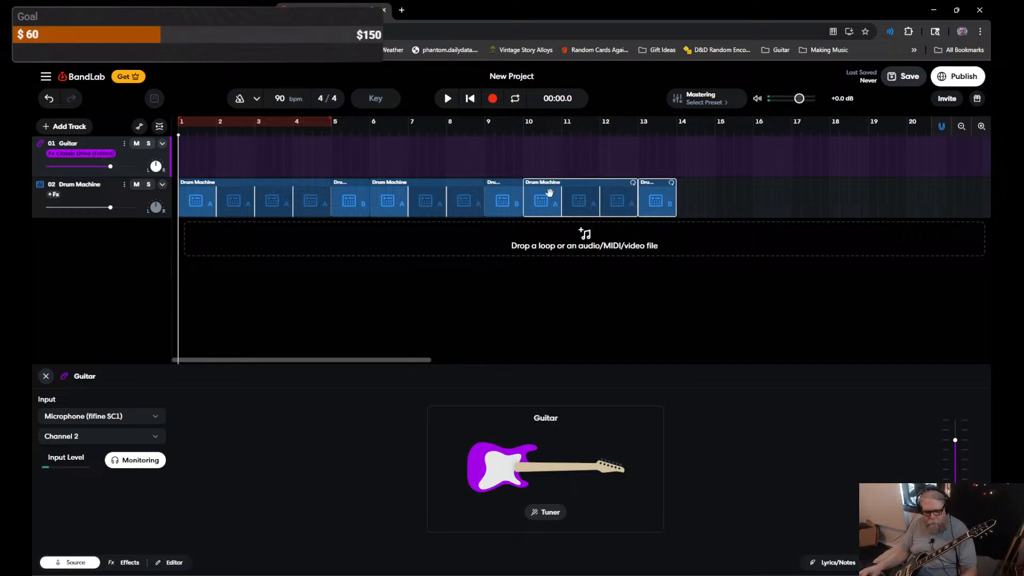
{"action": "left_click", "coordinate": [687, 201]}
Step: Paste the drum clips at bar 14, extending the Drum Machine track to about bar 18
{"action": "left_click", "coordinate": [676, 151]}
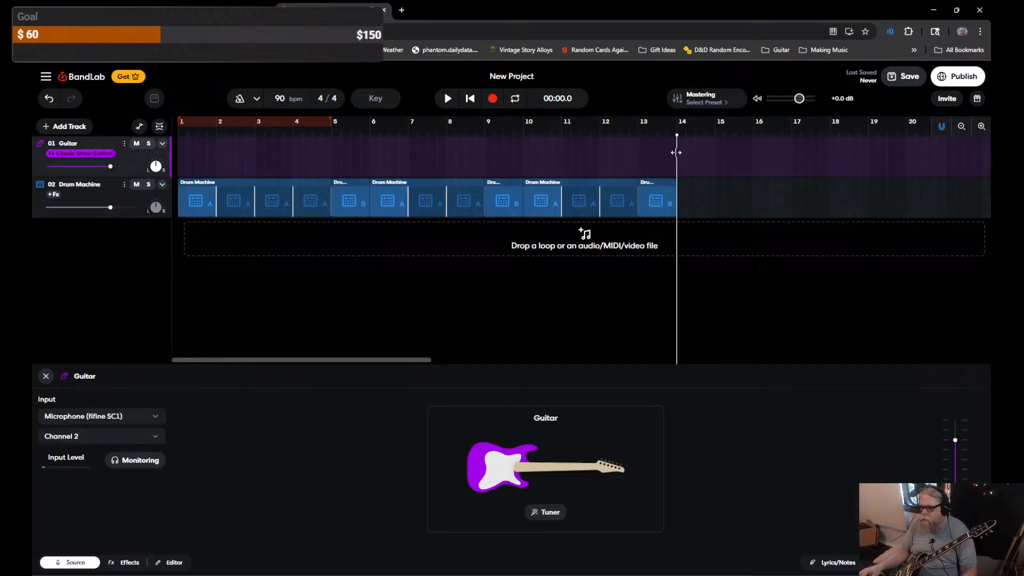
{"action": "key", "text": "ctrl+v"}
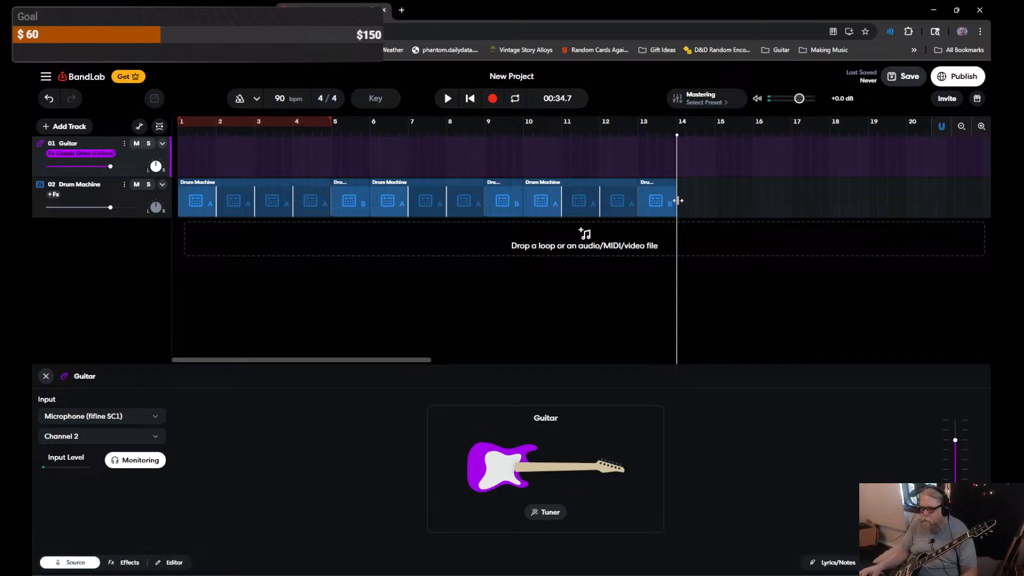
{"action": "left_click", "coordinate": [107, 187]}
{"action": "key", "text": "ctrl+v"}
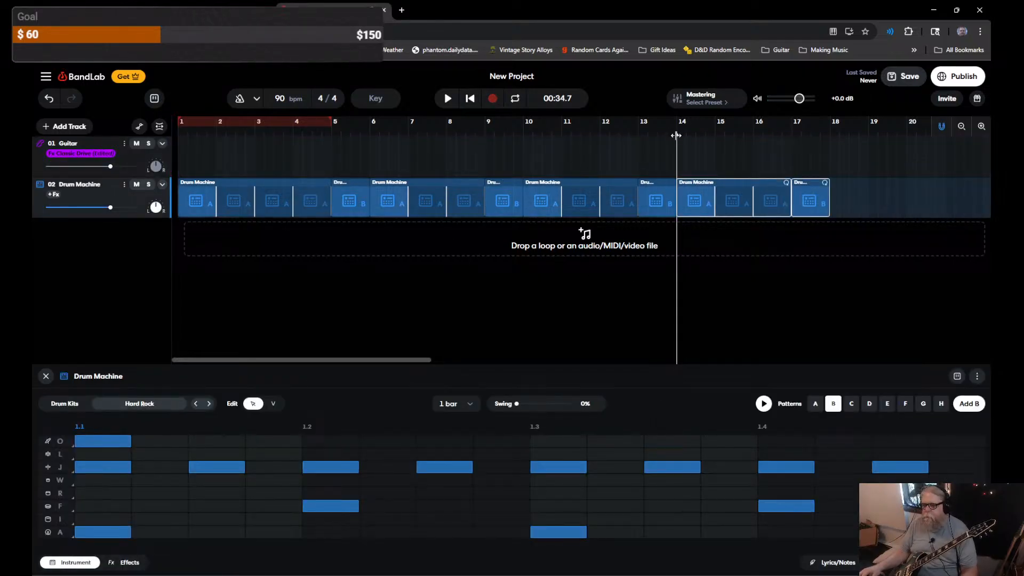
{"action": "left_click_drag", "start_coordinate": [676, 135], "coordinate": [52, 159]}
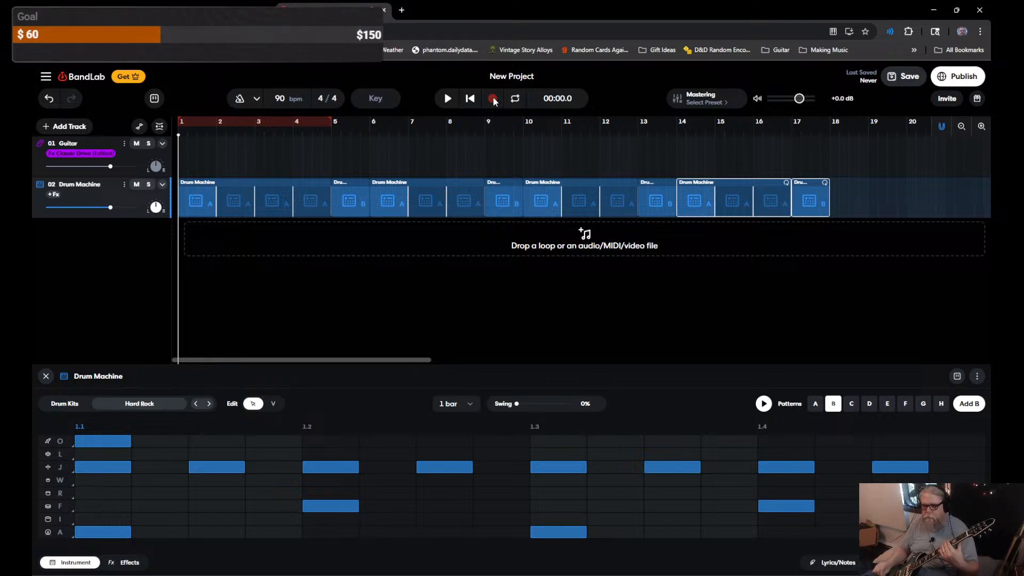
Step: Record a guitar take on the Guitar track spanning bars 1–9 over the drums
{"action": "left_click", "coordinate": [509, 322]}
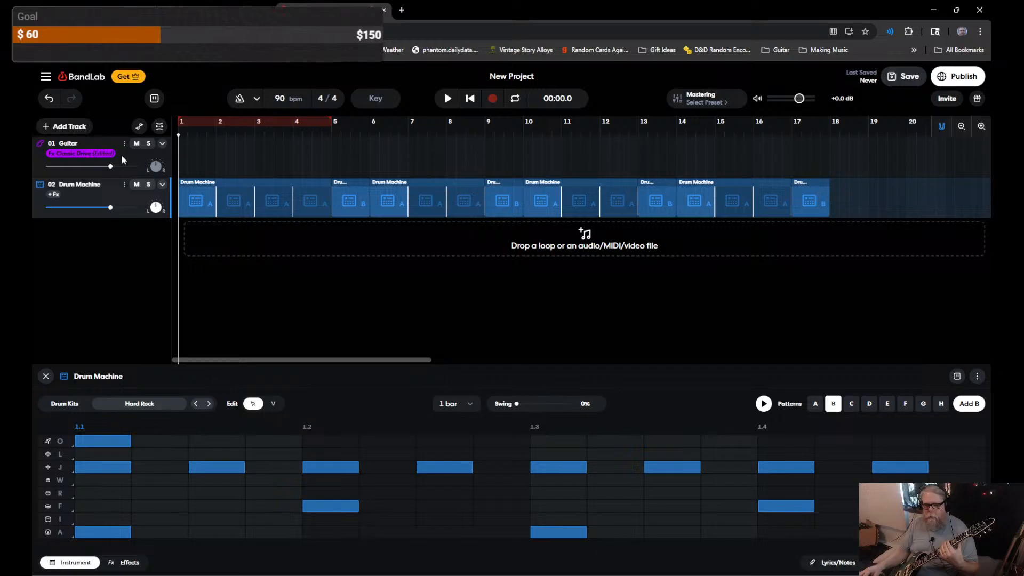
{"action": "left_click", "coordinate": [122, 159]}
{"action": "left_click", "coordinate": [492, 99]}
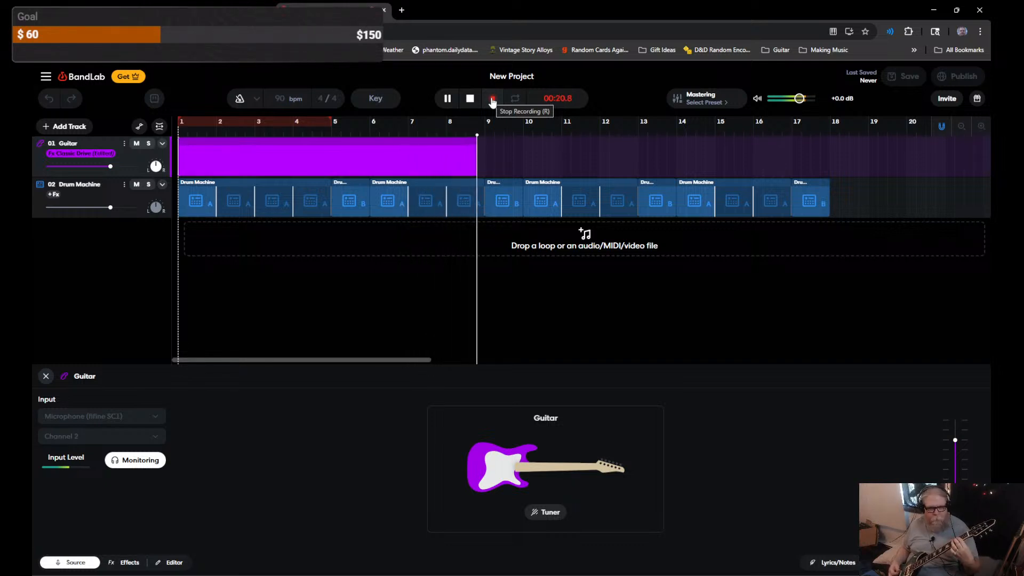
{"action": "left_click", "coordinate": [492, 100]}
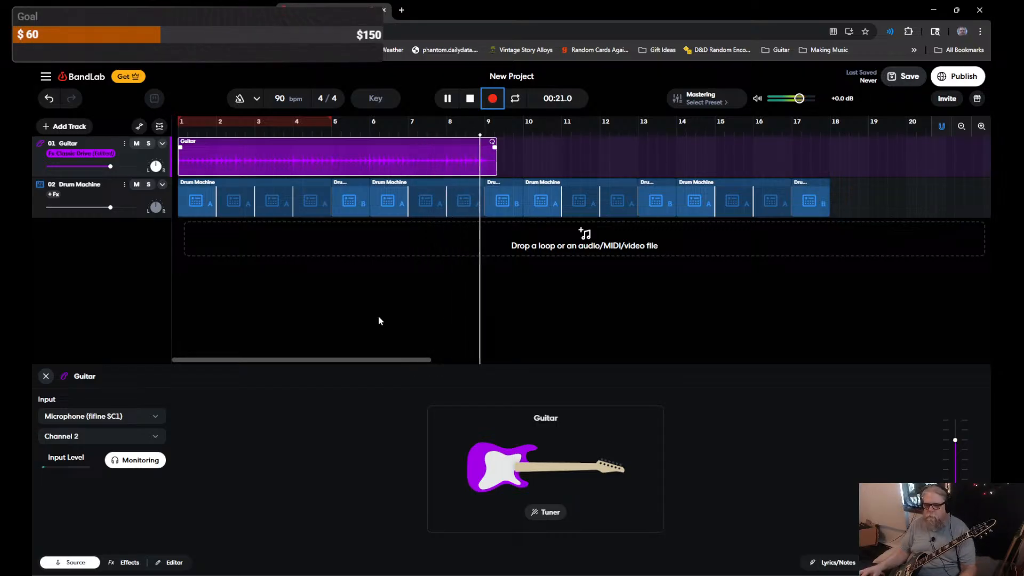
{"action": "key", "text": "space"}
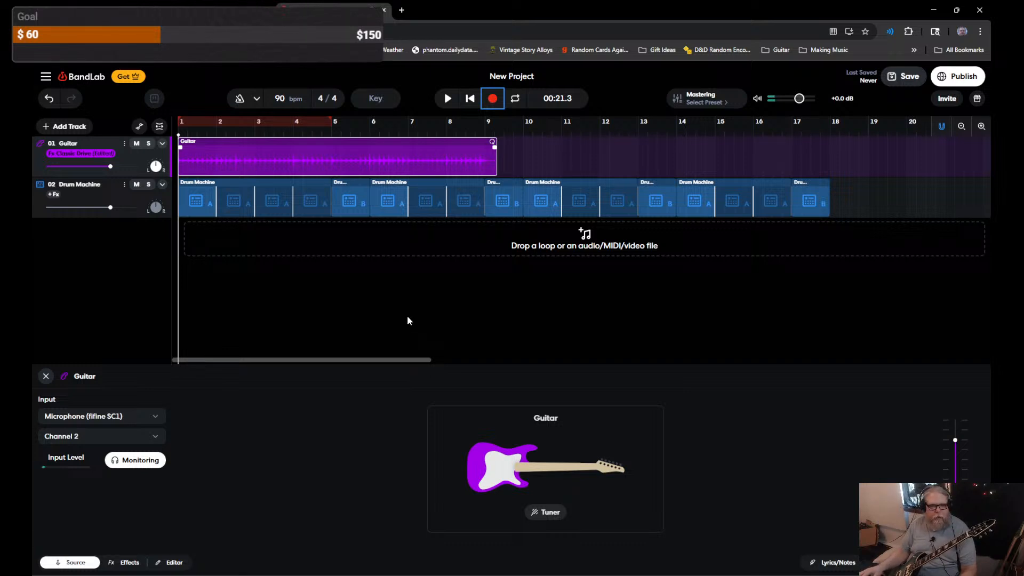
Step: Duplicate the Guitar track and delete the copied clip from the new 02 Guitar track
{"action": "right_click", "coordinate": [92, 249]}
{"action": "left_click", "coordinate": [61, 255]}
{"action": "left_click", "coordinate": [123, 143]}
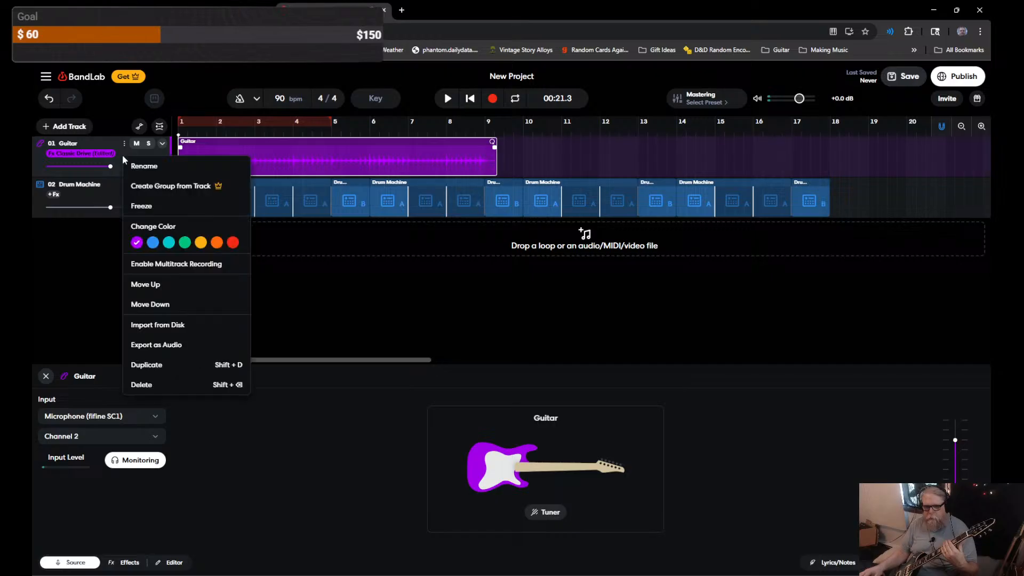
{"action": "left_click", "coordinate": [167, 367]}
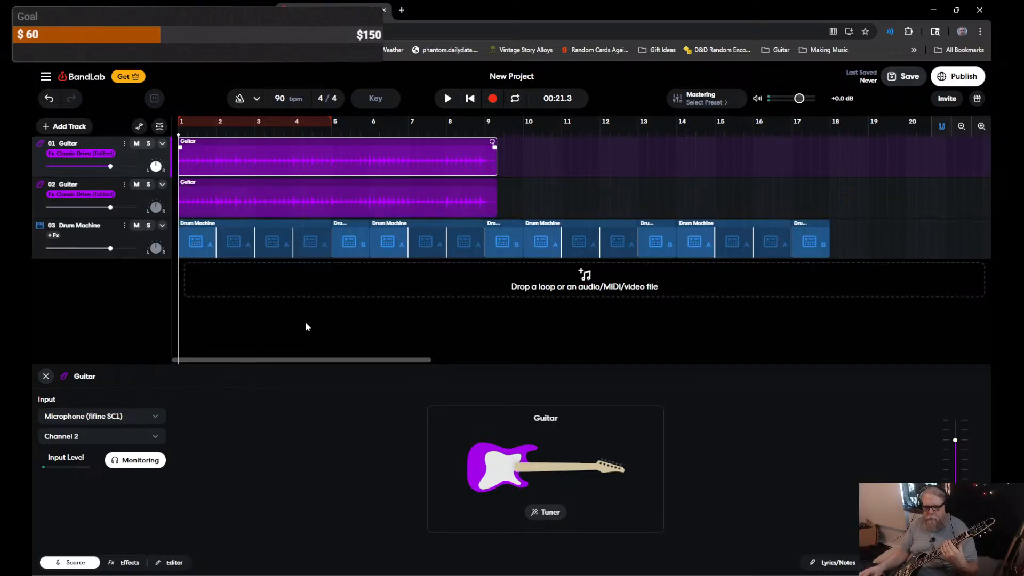
{"action": "left_click", "coordinate": [320, 187]}
{"action": "key", "text": "Delete"}
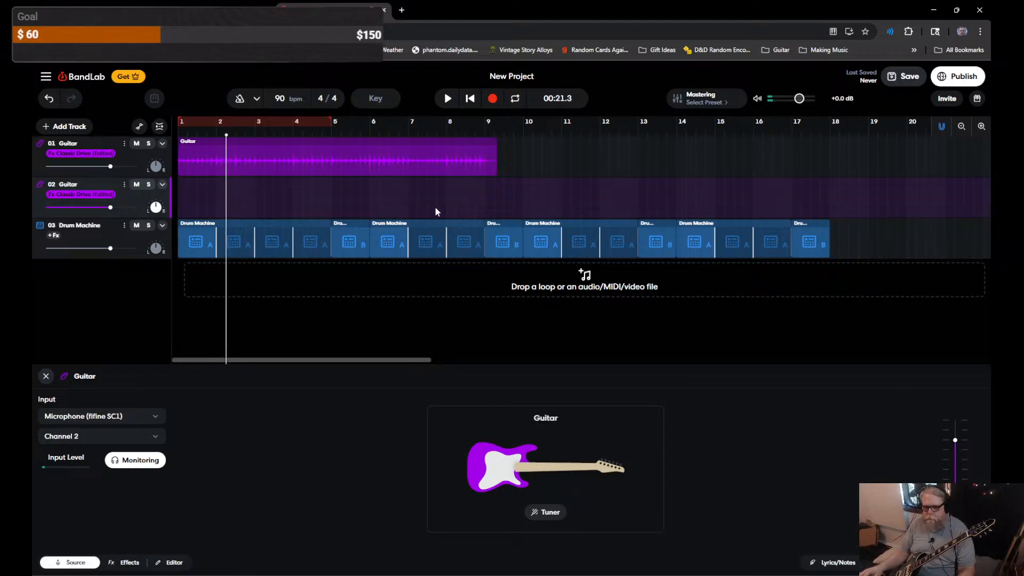
Step: Record a trial second guitar part from bar 9, review it, and delete it
{"action": "left_click", "coordinate": [487, 206]}
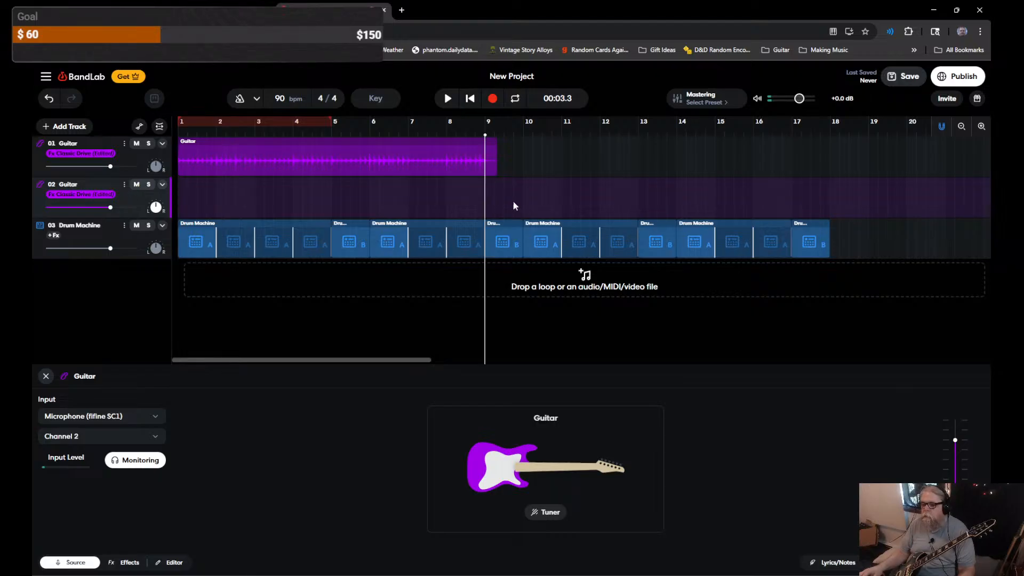
{"action": "key", "text": "r"}
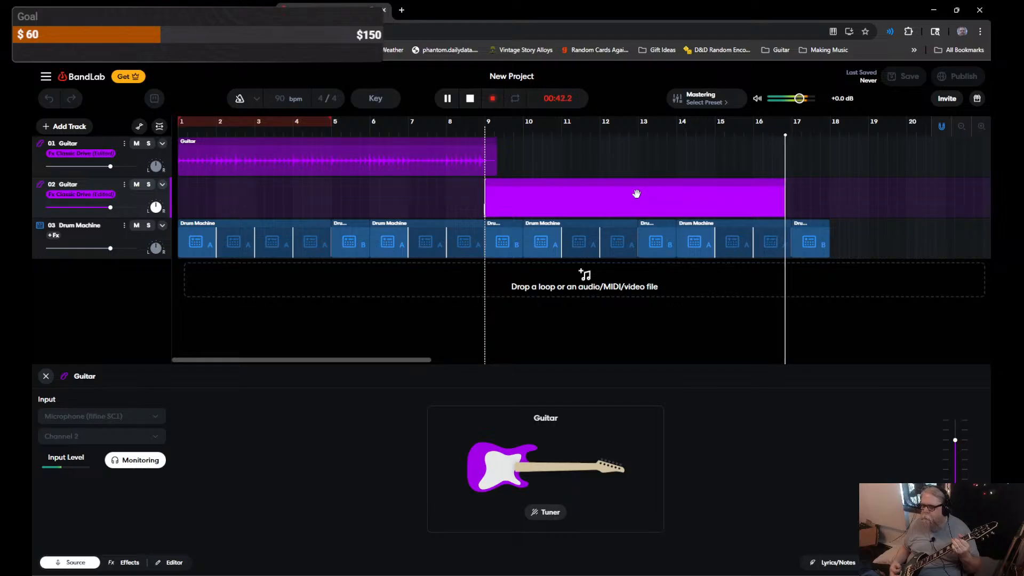
{"action": "key", "text": "space"}
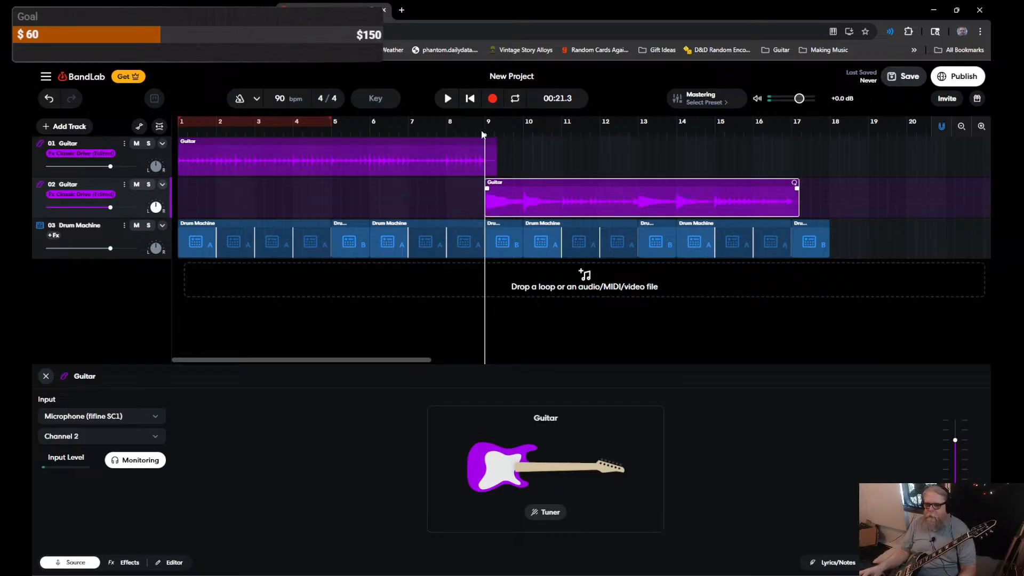
{"action": "left_click_drag", "start_coordinate": [447, 122], "coordinate": [400, 122]}
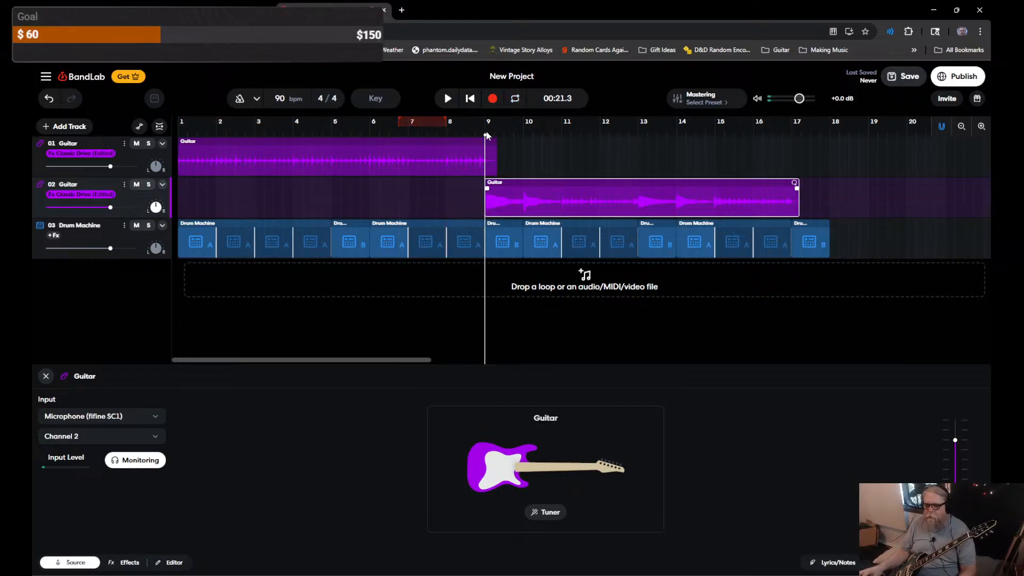
{"action": "left_click_drag", "start_coordinate": [485, 137], "coordinate": [354, 140]}
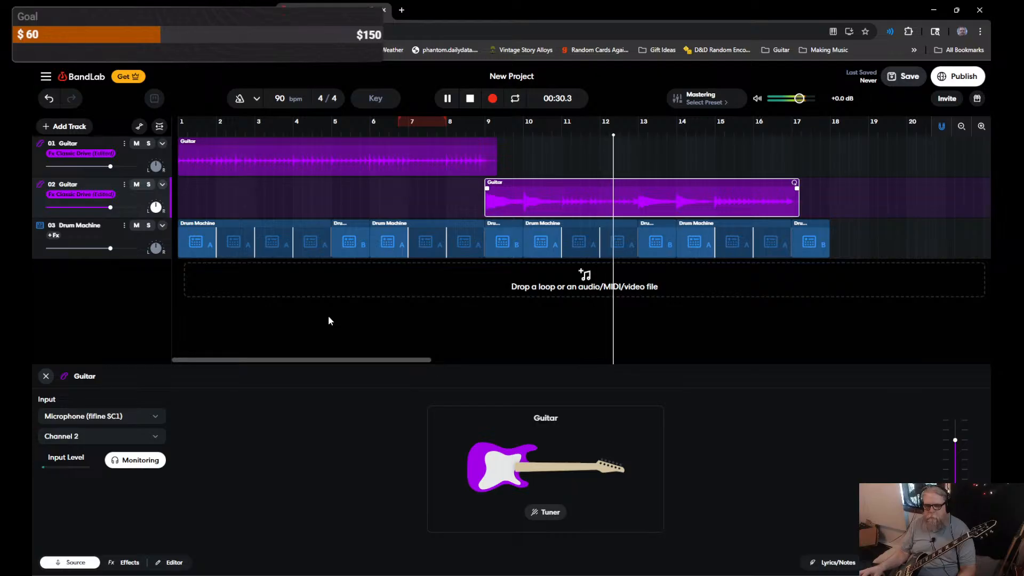
{"action": "key", "text": "space"}
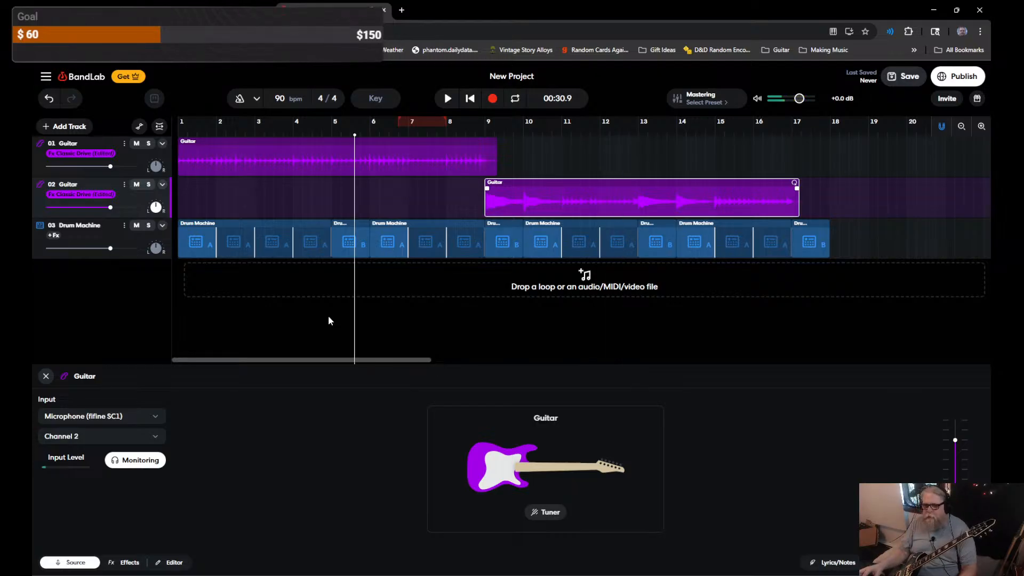
{"action": "key", "text": "Delete"}
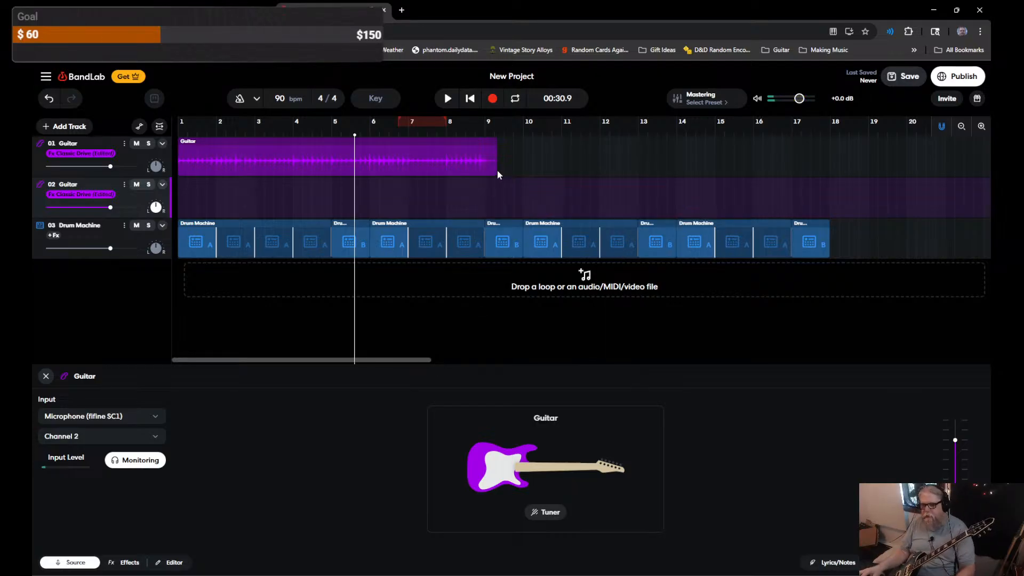
Step: Record the second guitar part on 02 Guitar from bar 9 to about bar 17, then play from bar 1
{"action": "left_click", "coordinate": [486, 196]}
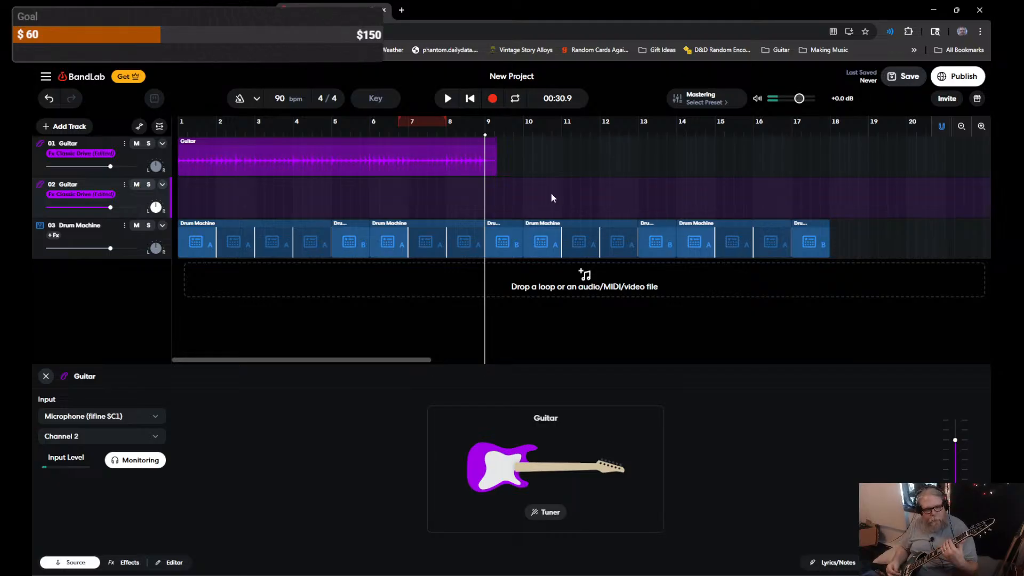
{"action": "key", "text": "r"}
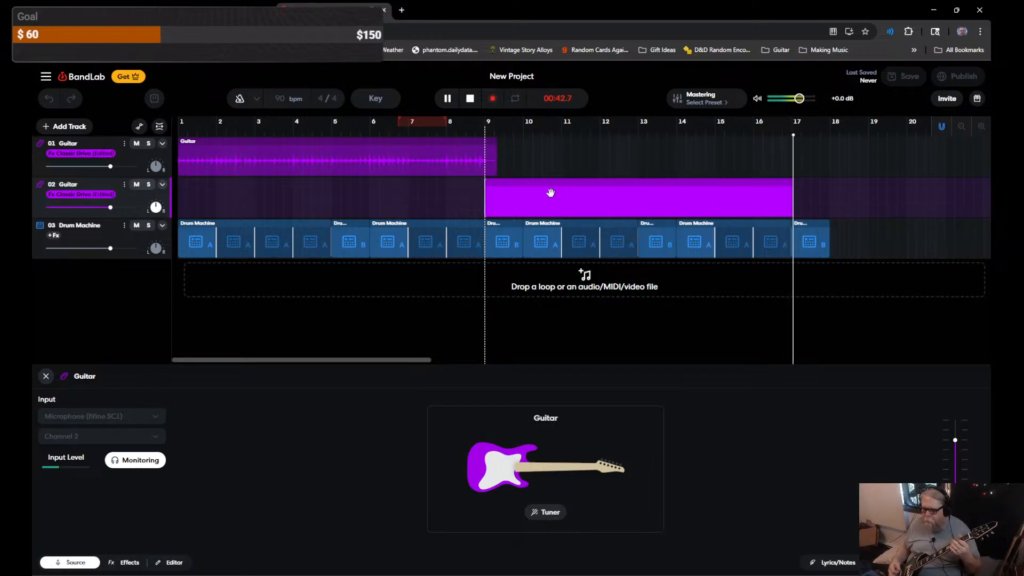
{"action": "key", "text": "space"}
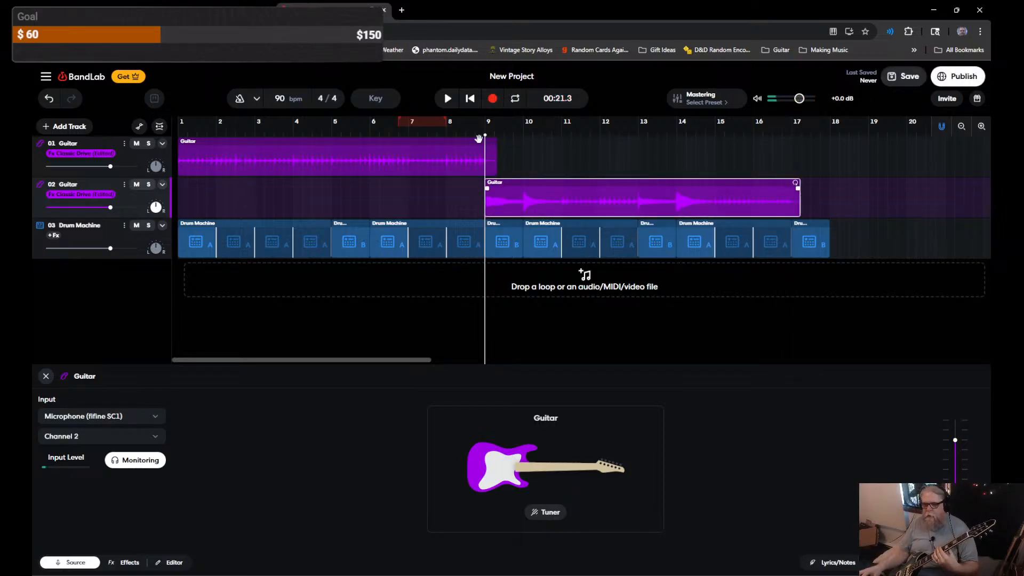
{"action": "left_click_drag", "start_coordinate": [486, 135], "coordinate": [113, 148]}
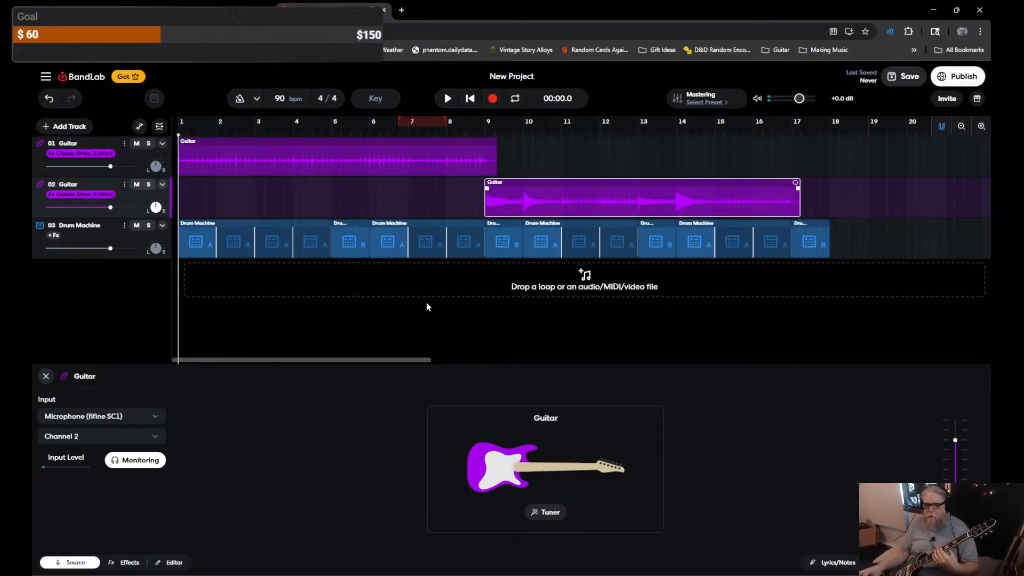
{"action": "key", "text": "space"}
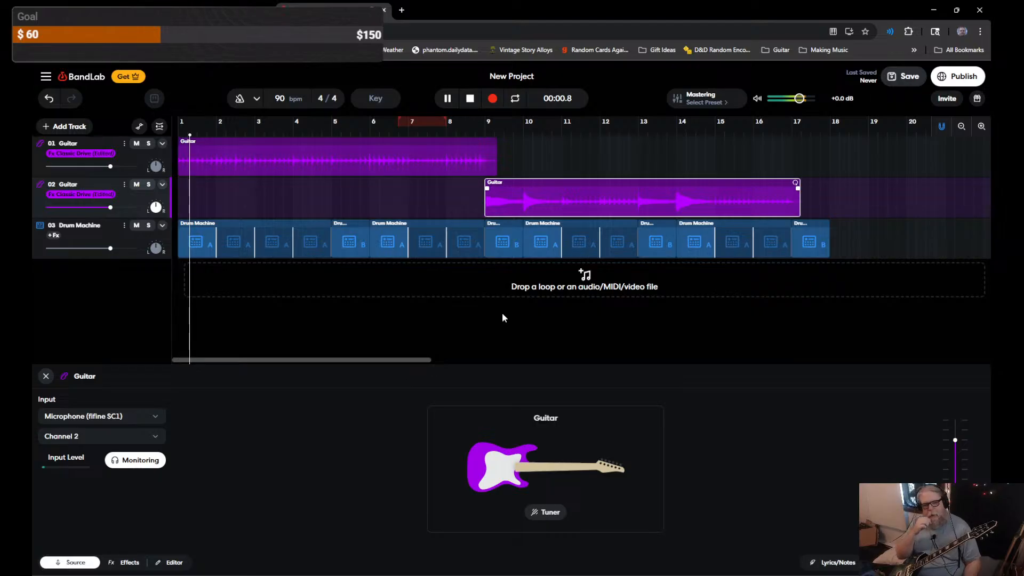
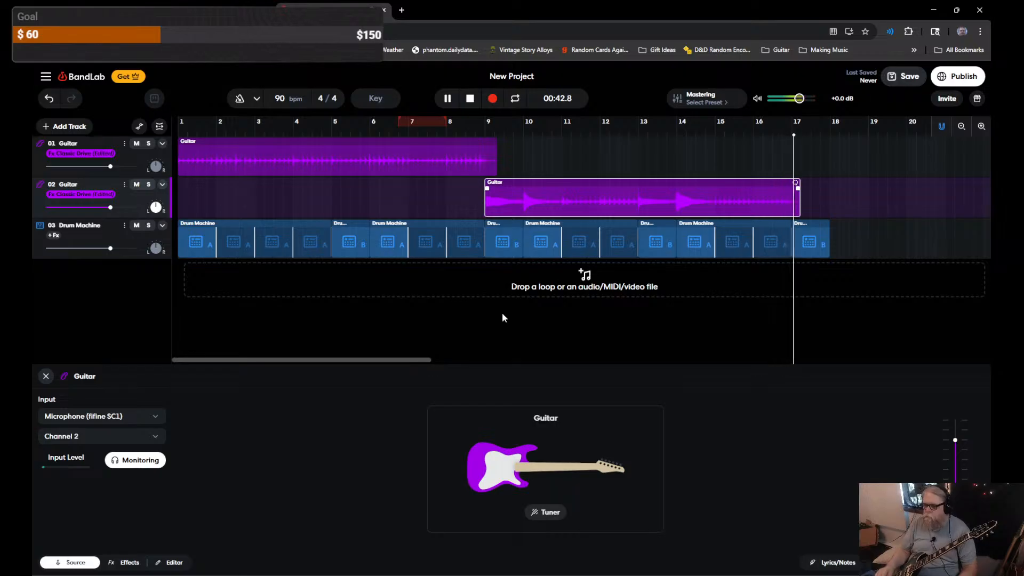
Step: Stop playback so the playhead returns to 00:00.0, then pick an item from a track's right-click menu
{"action": "key", "text": "space"}
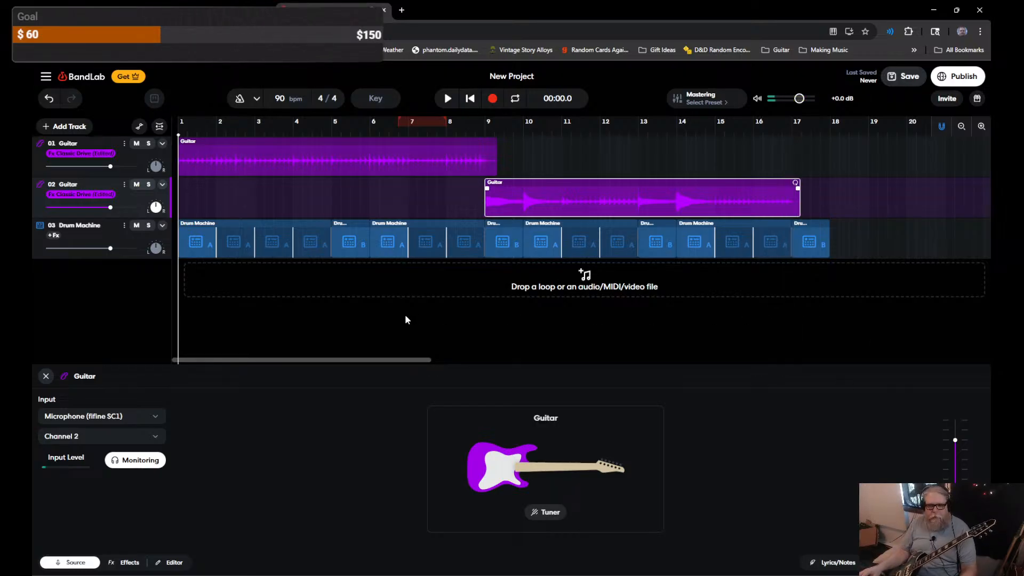
{"action": "right_click", "coordinate": [92, 277]}
{"action": "left_click", "coordinate": [75, 276]}
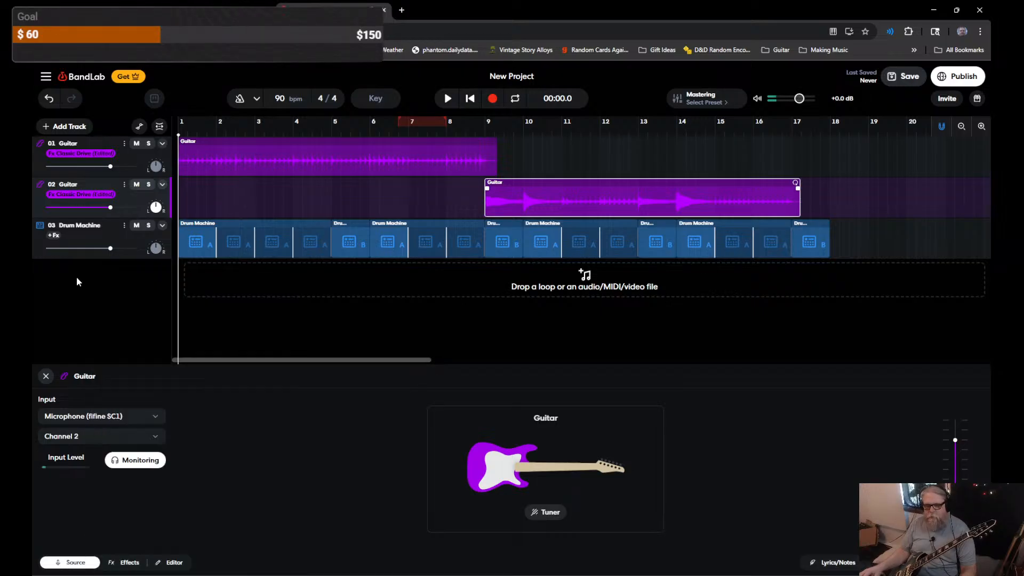
Step: Add a new Guitar track with input Channel 2 and bring up its empty effects chain
{"action": "left_click", "coordinate": [73, 128]}
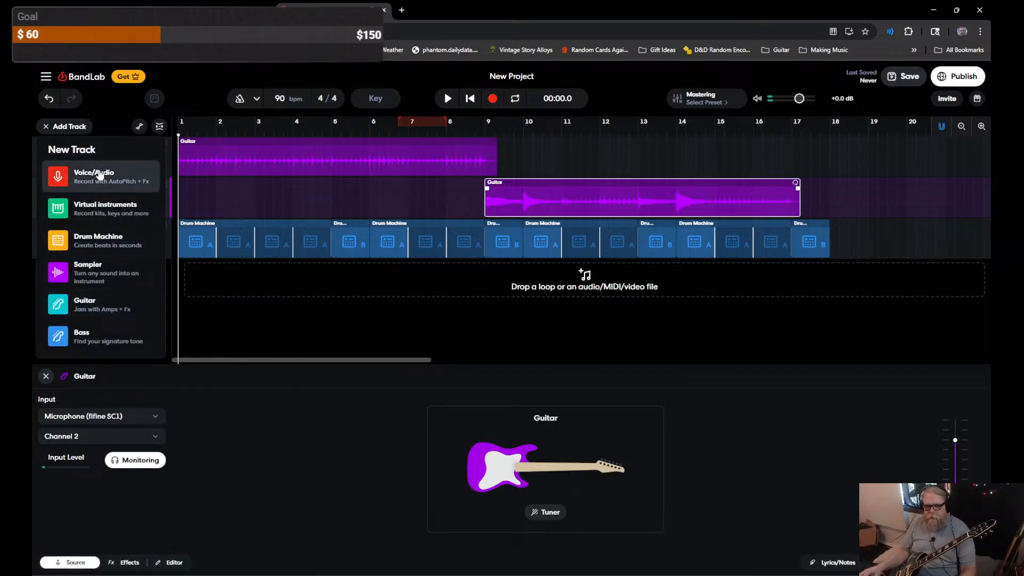
{"action": "left_click", "coordinate": [105, 304]}
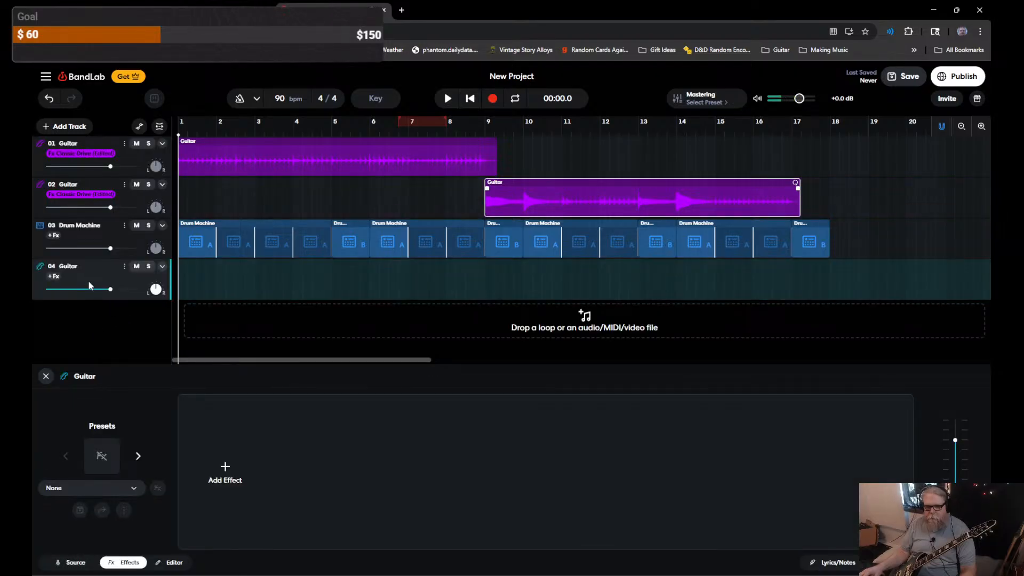
{"action": "left_click", "coordinate": [72, 562]}
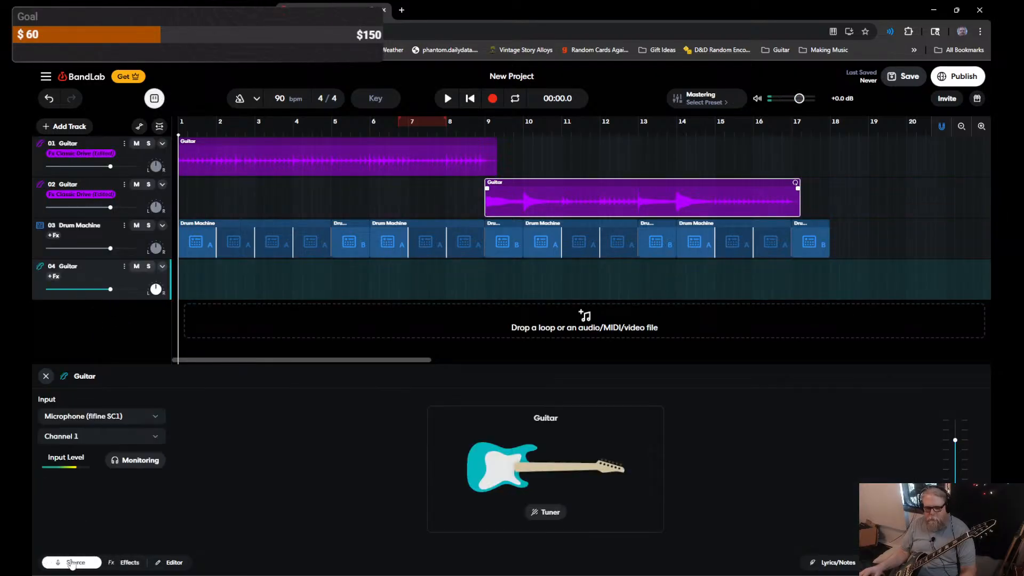
{"action": "left_click", "coordinate": [110, 435]}
{"action": "left_click", "coordinate": [87, 478]}
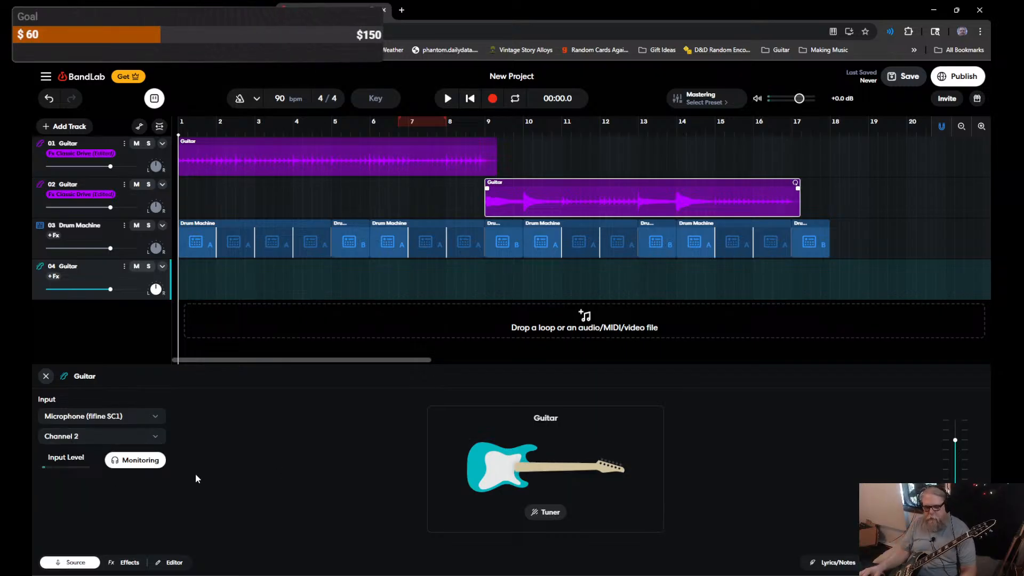
{"action": "left_click", "coordinate": [122, 565]}
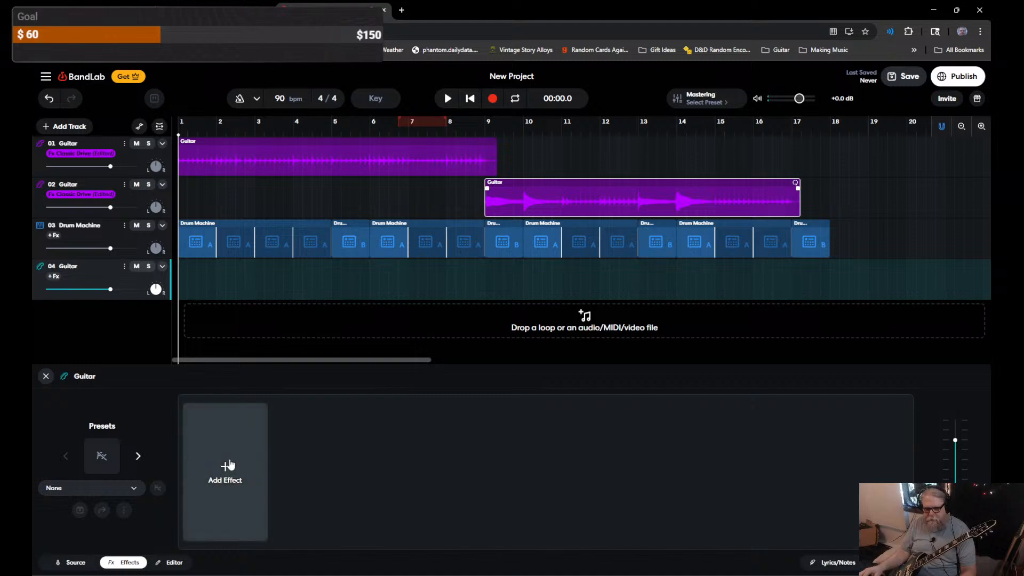
{"action": "left_click", "coordinate": [225, 472]}
Step: Add a Pitch Shifter set to -11 st with General input type
{"action": "left_click", "coordinate": [206, 180]}
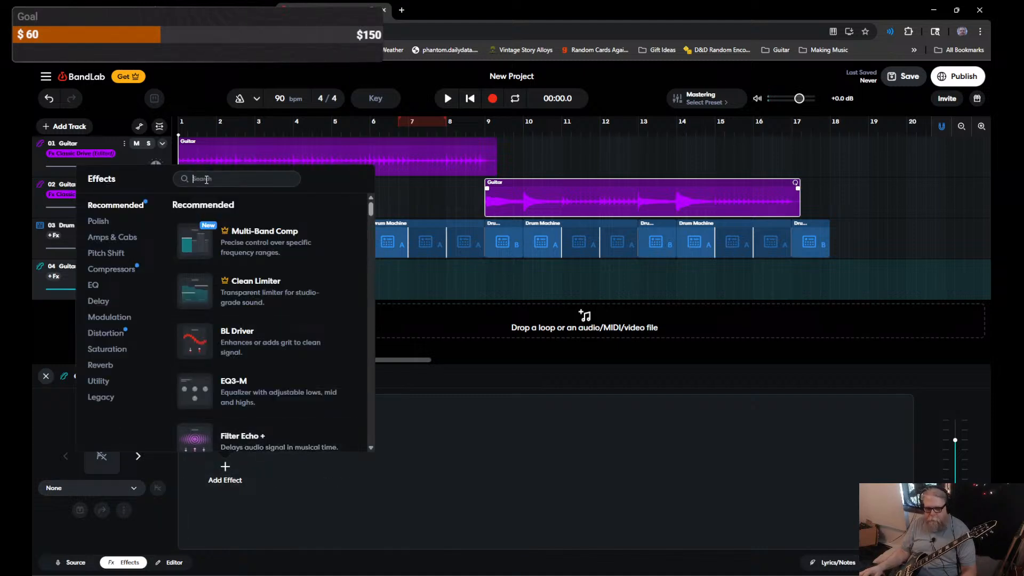
{"action": "type", "text": "pltch"}
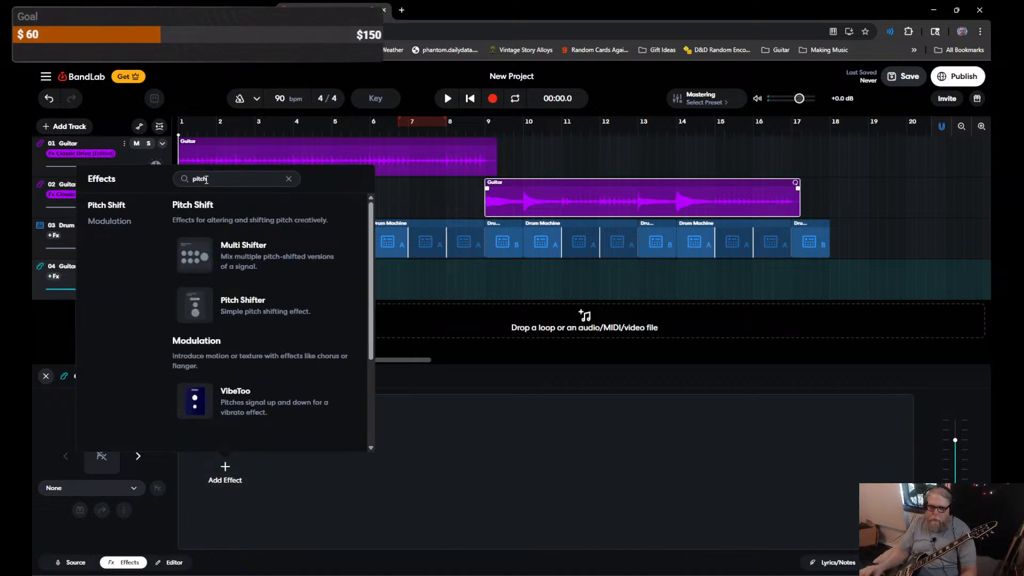
{"action": "left_click", "coordinate": [228, 311]}
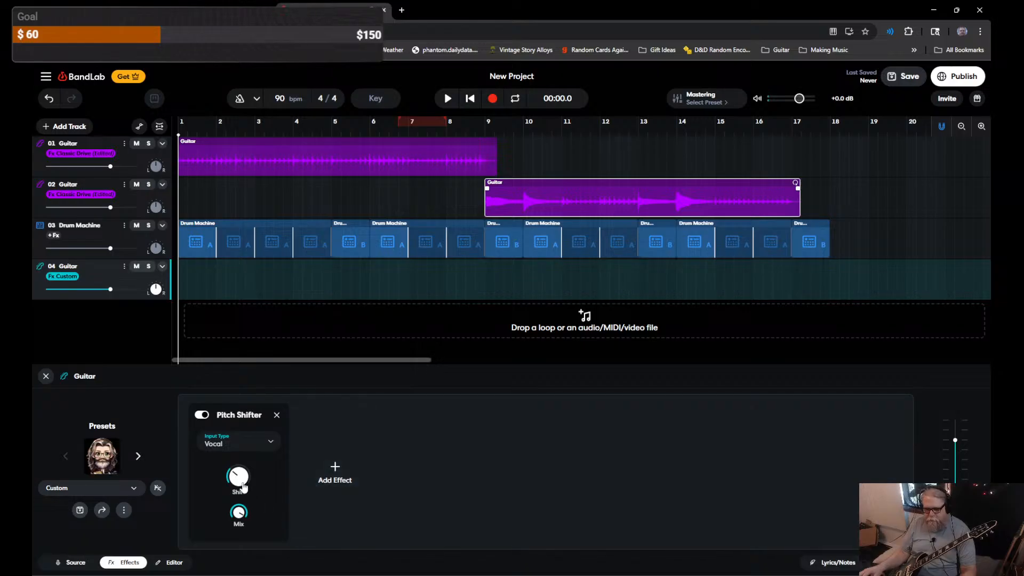
{"action": "mouse_move", "coordinate": [238, 476]}
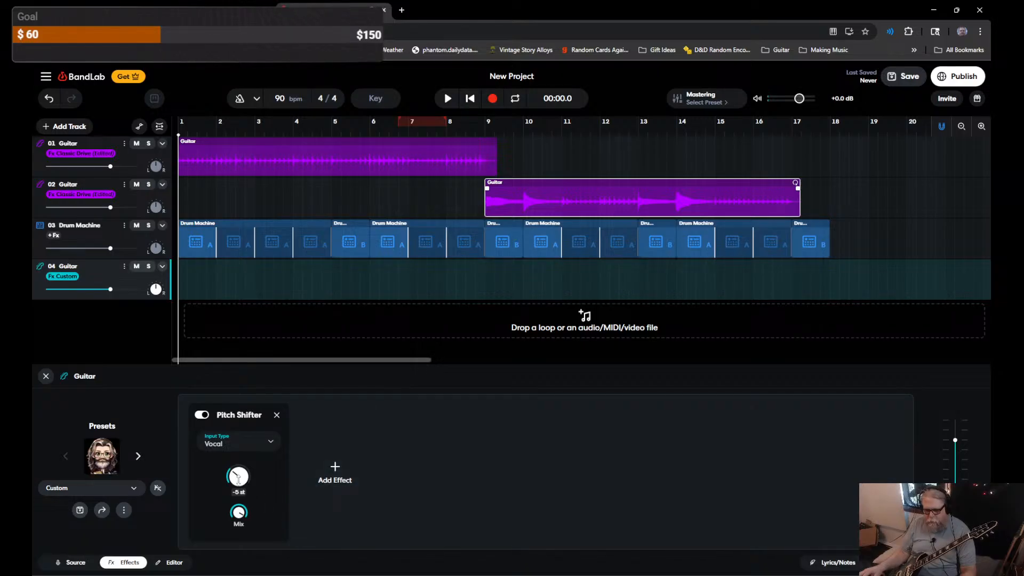
{"action": "left_click_drag", "start_coordinate": [238, 478], "coordinate": [239, 513]}
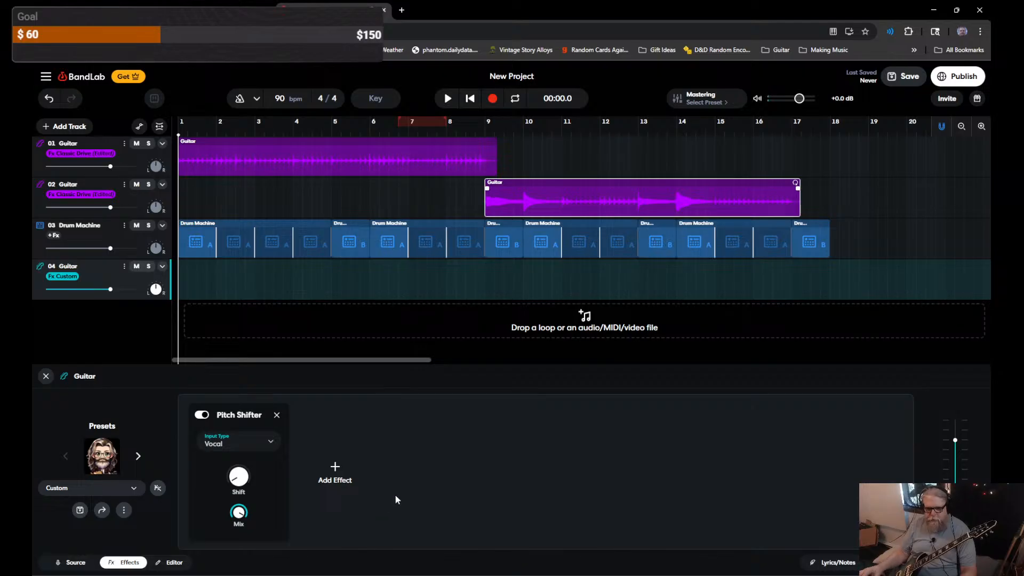
{"action": "left_click", "coordinate": [268, 445]}
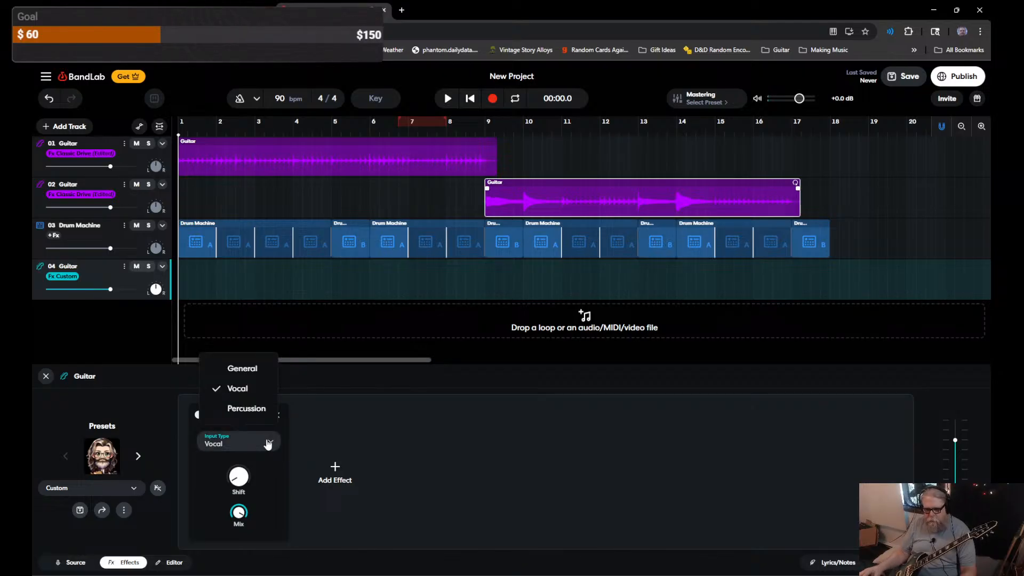
{"action": "left_click", "coordinate": [239, 368]}
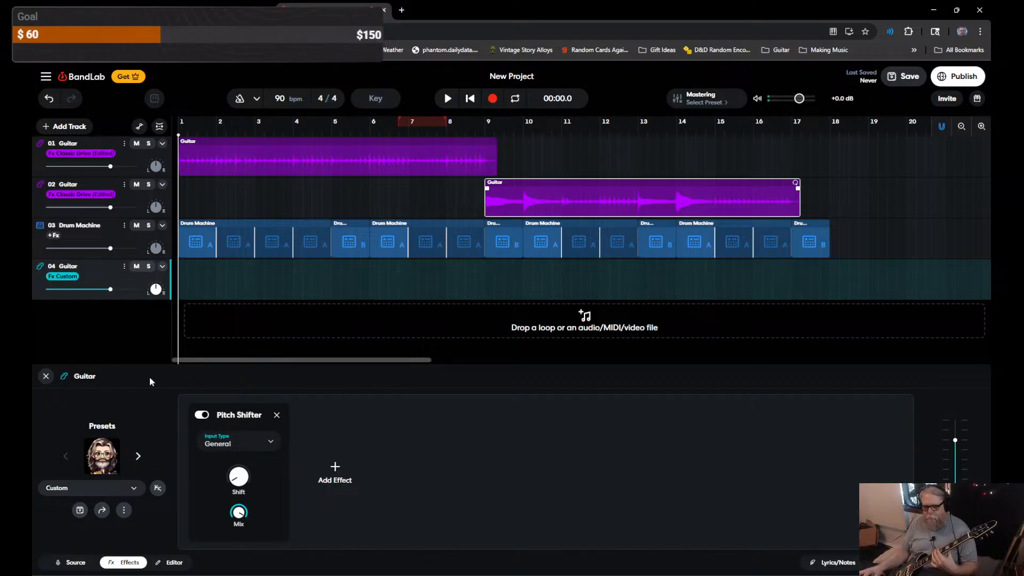
Step: Add a Guitar Amp after the Pitch Shifter using the Vintage Tweed model
{"action": "left_click", "coordinate": [335, 472]}
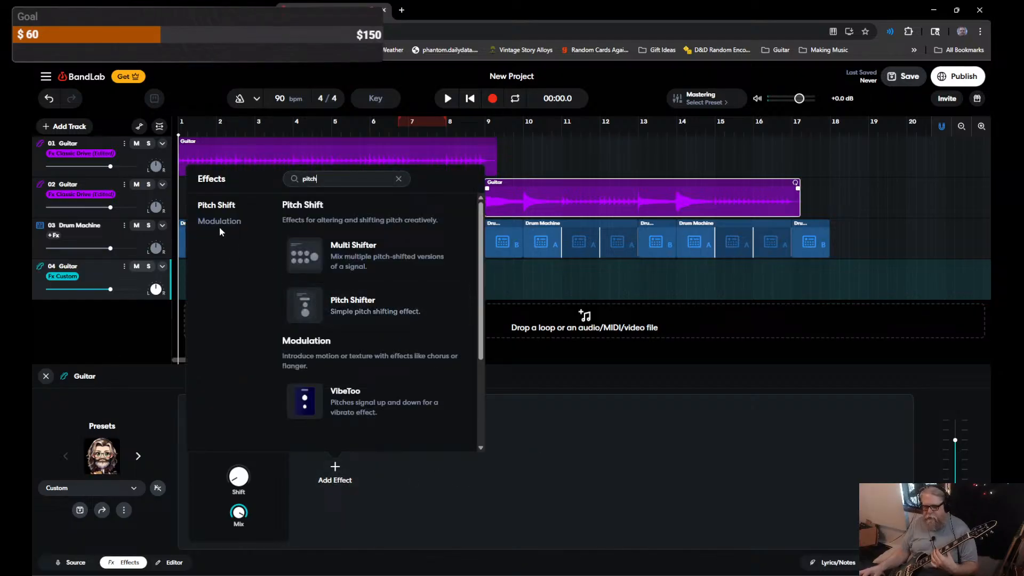
{"action": "key", "text": "ctrl+a"}
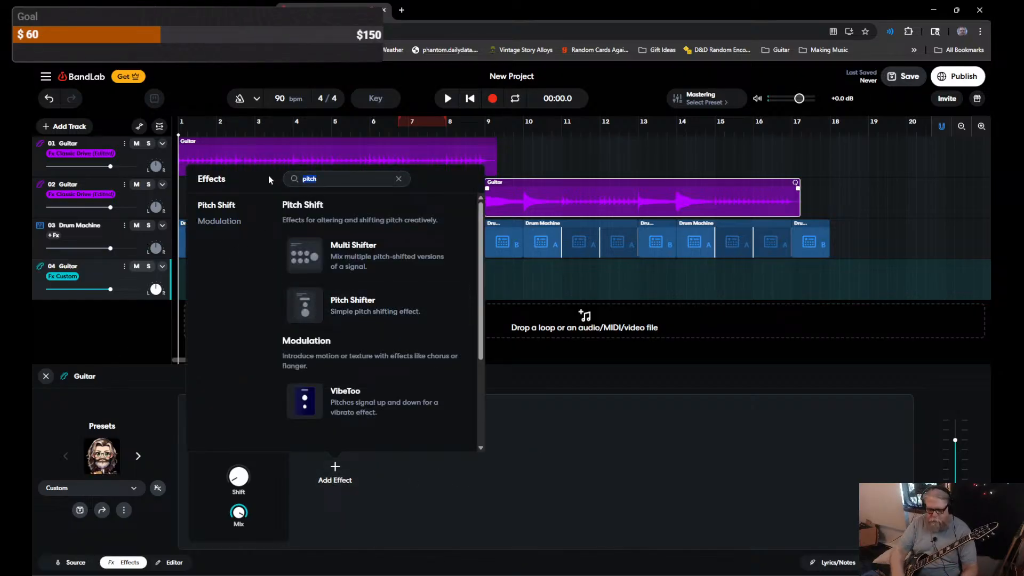
{"action": "key", "text": "BackSpace"}
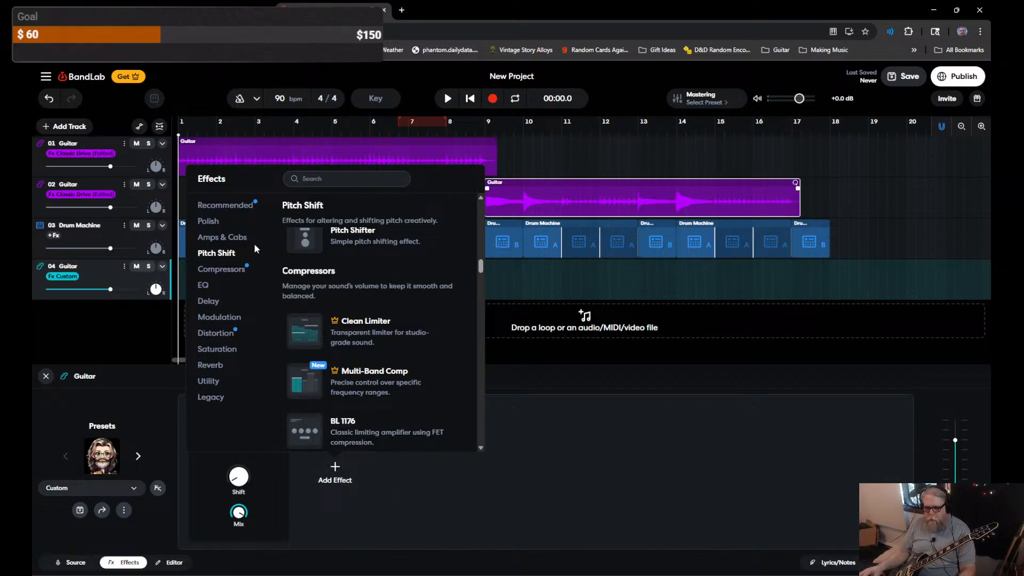
{"action": "left_click", "coordinate": [222, 237]}
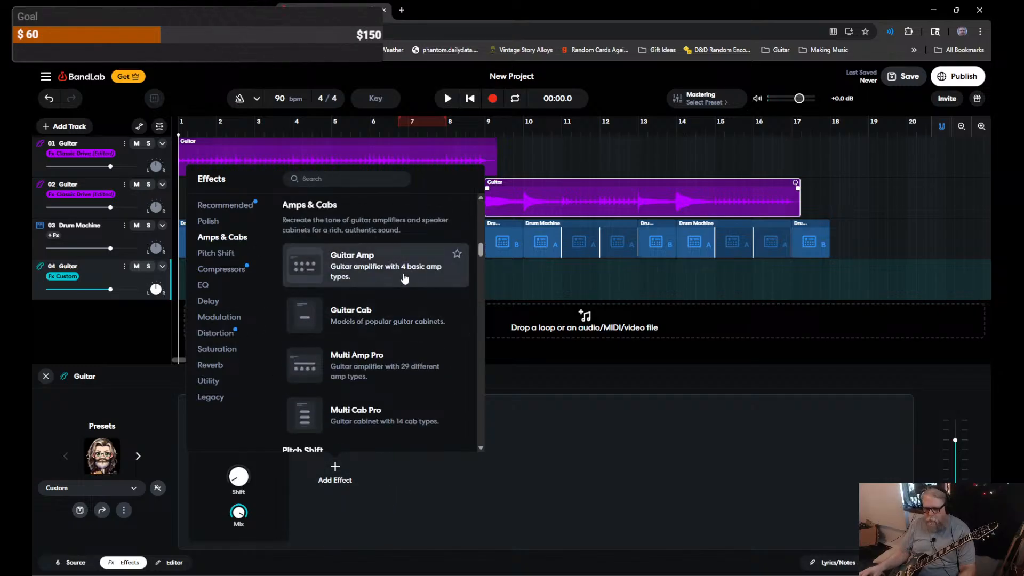
{"action": "left_click", "coordinate": [379, 277]}
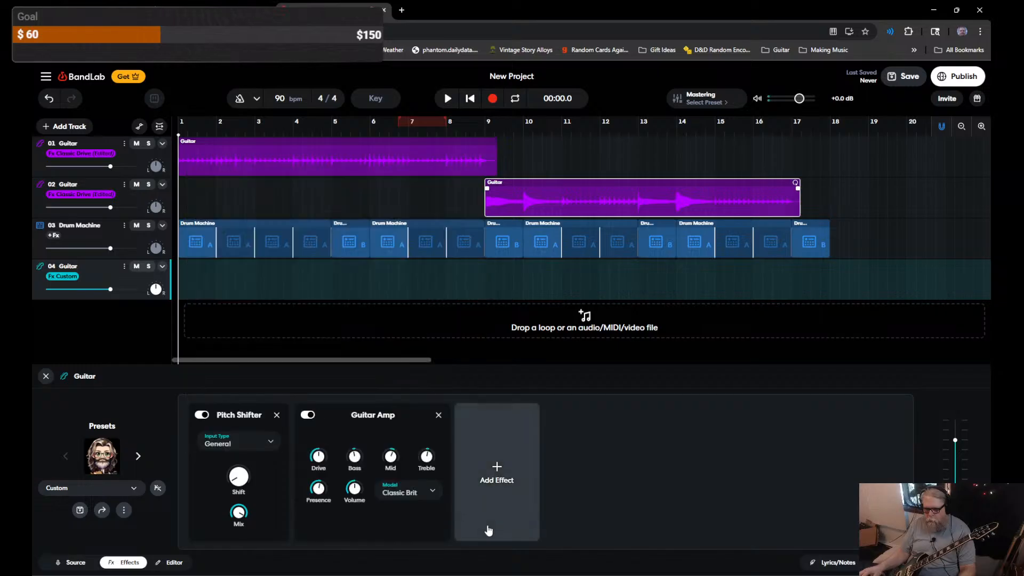
{"action": "left_click", "coordinate": [429, 494]}
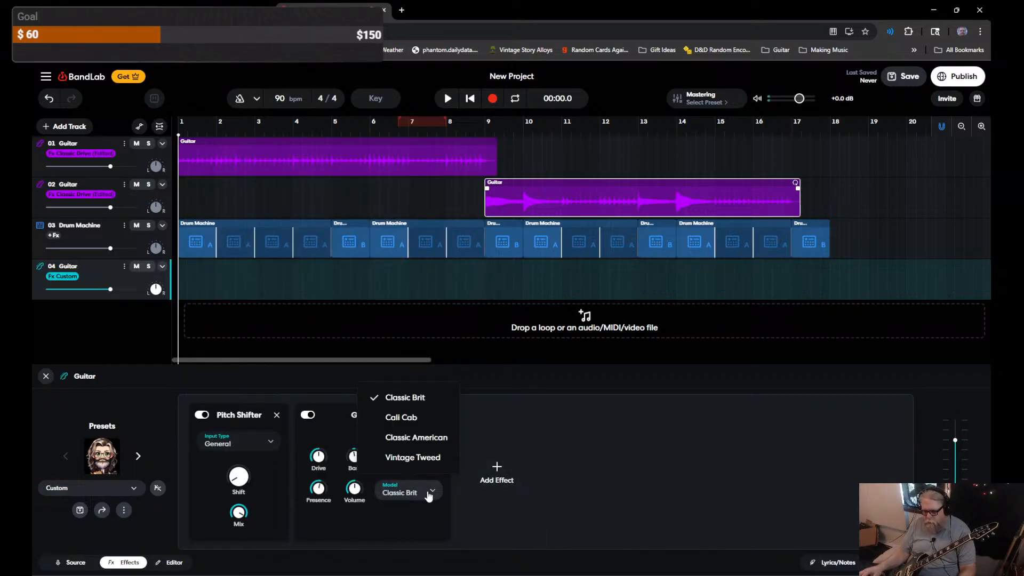
{"action": "left_click", "coordinate": [413, 457]}
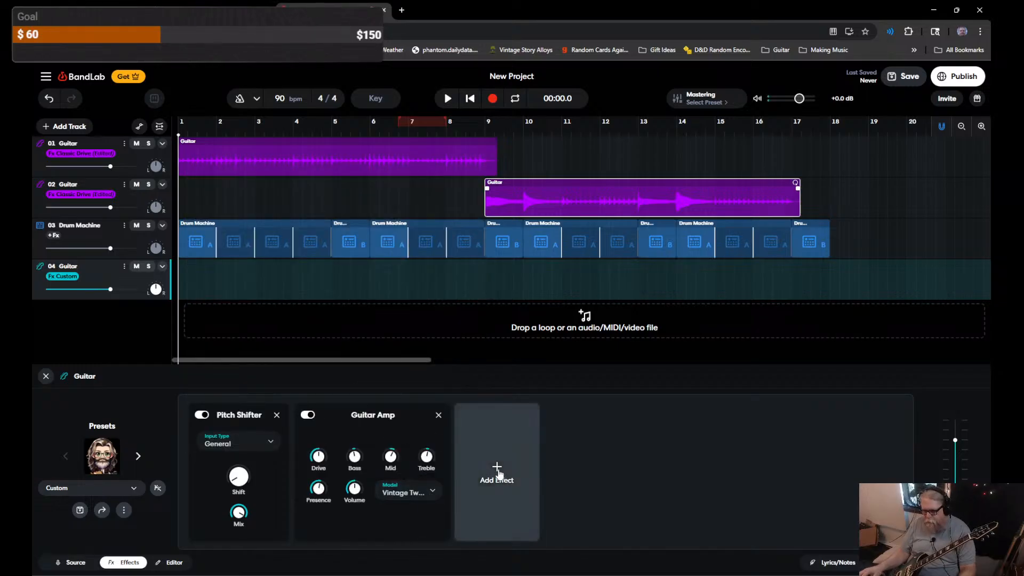
Step: Add a Guitar Cab with the Bassman 30 cabinet and turn the amp's Mid down
{"action": "left_click", "coordinate": [496, 472]}
{"action": "left_click", "coordinate": [385, 237]}
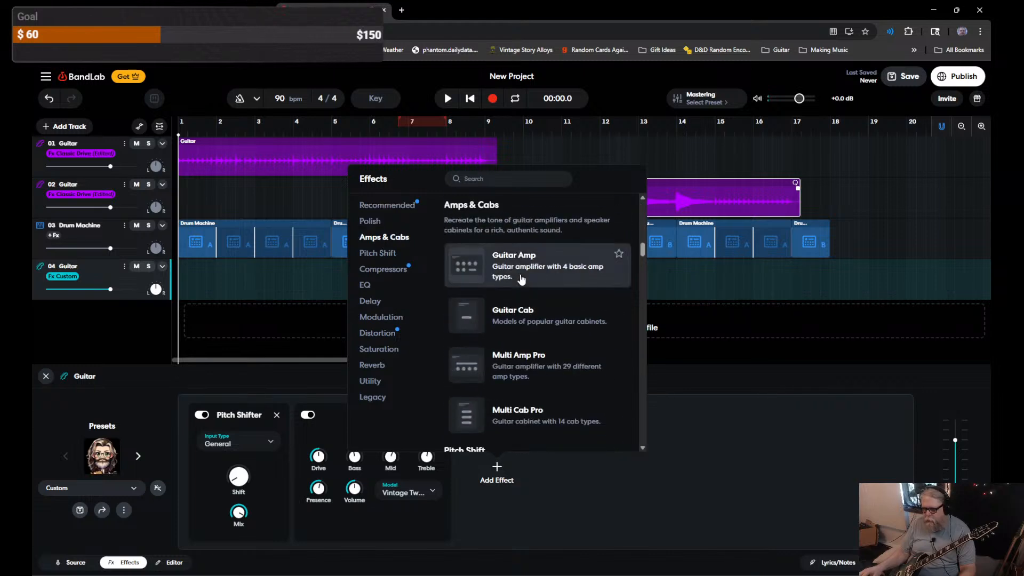
{"action": "left_click", "coordinate": [510, 314]}
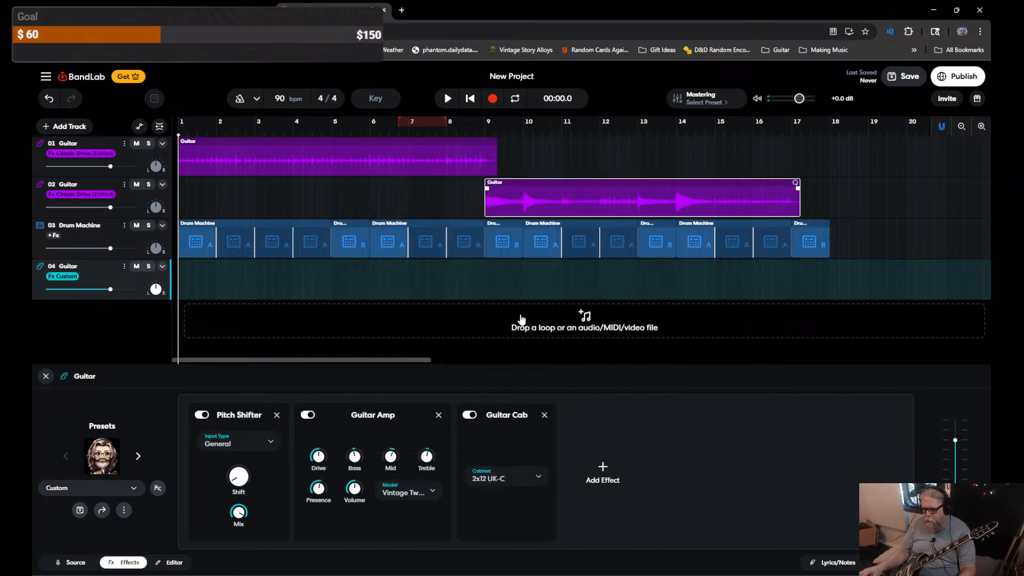
{"action": "left_click", "coordinate": [535, 476]}
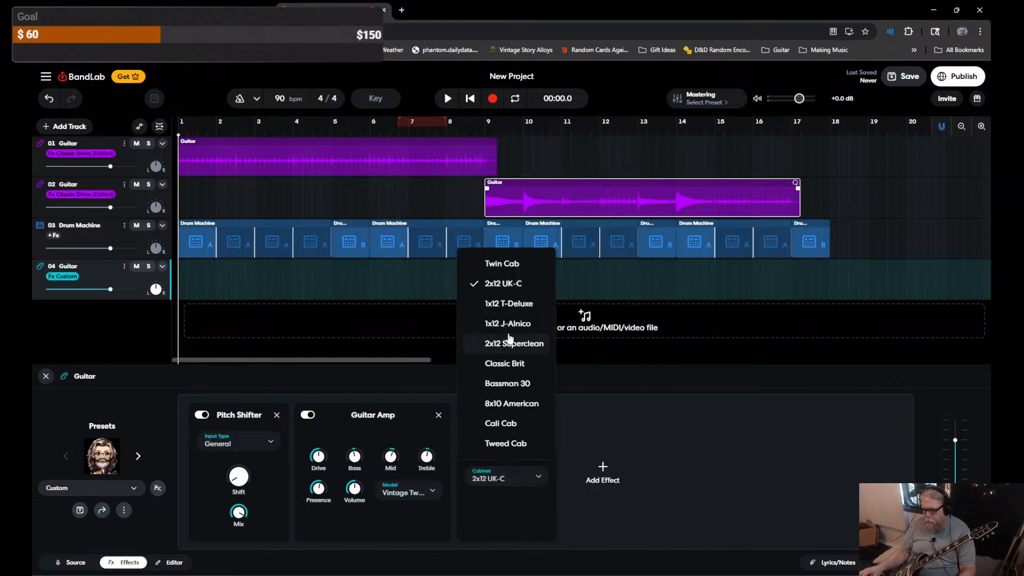
{"action": "left_click", "coordinate": [512, 384]}
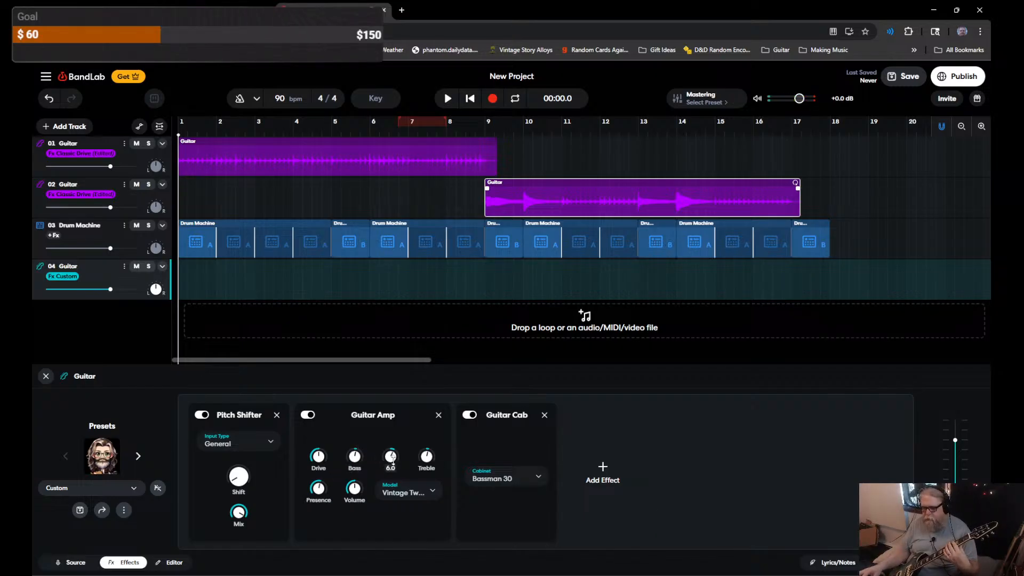
{"action": "left_click_drag", "start_coordinate": [391, 459], "coordinate": [391, 479]}
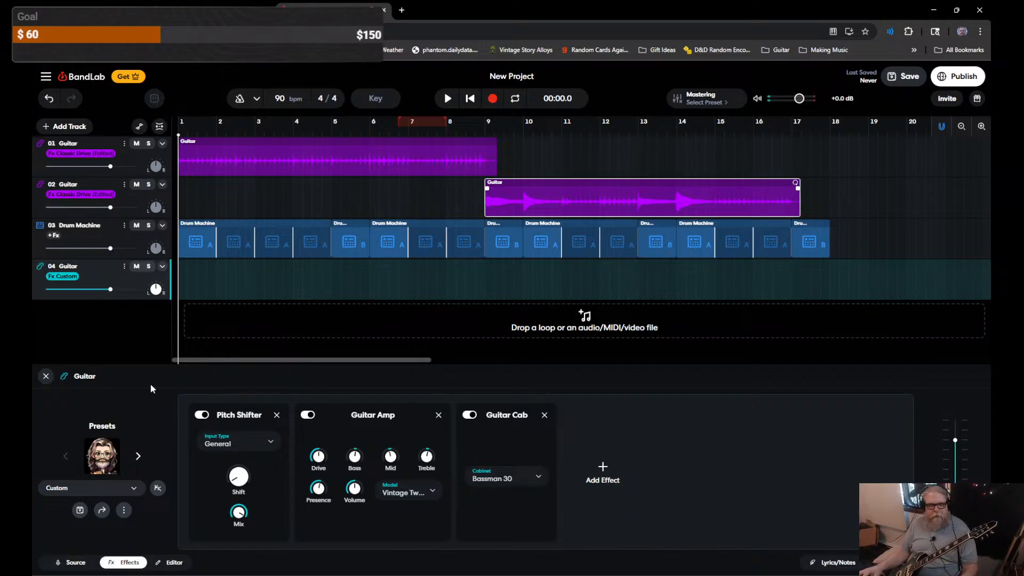
Step: Add a Graphic EQ cutting 100 Hz, boosting 200 Hz, and lowering 3.2k and 6.4k
{"action": "left_click", "coordinate": [595, 473]}
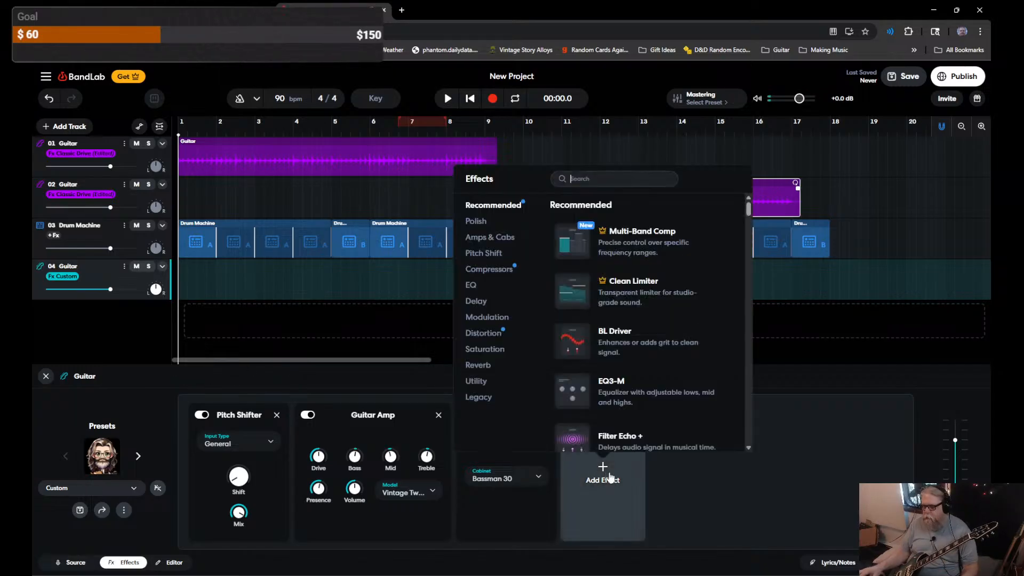
{"action": "left_click", "coordinate": [483, 291]}
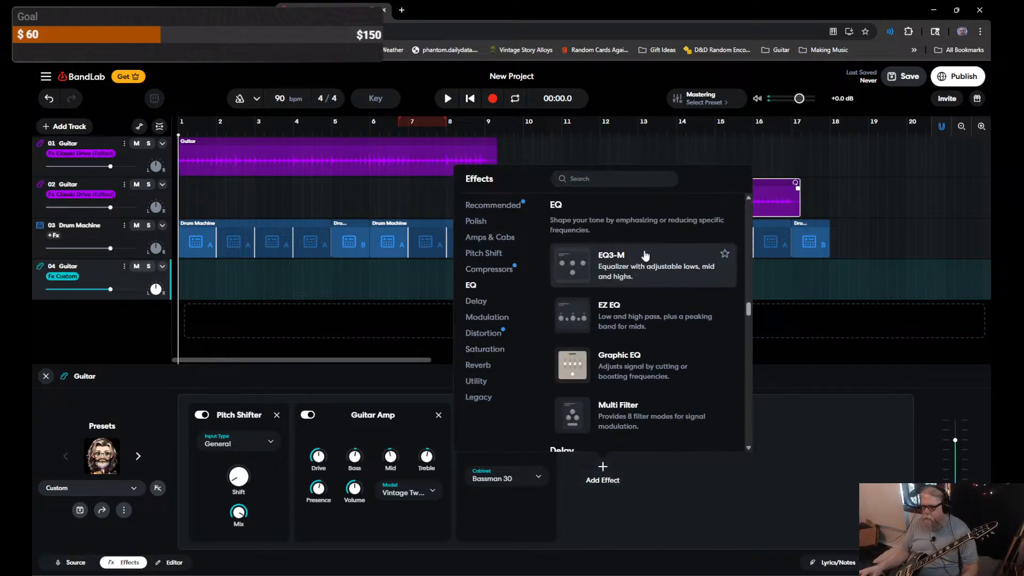
{"action": "left_click", "coordinate": [627, 369]}
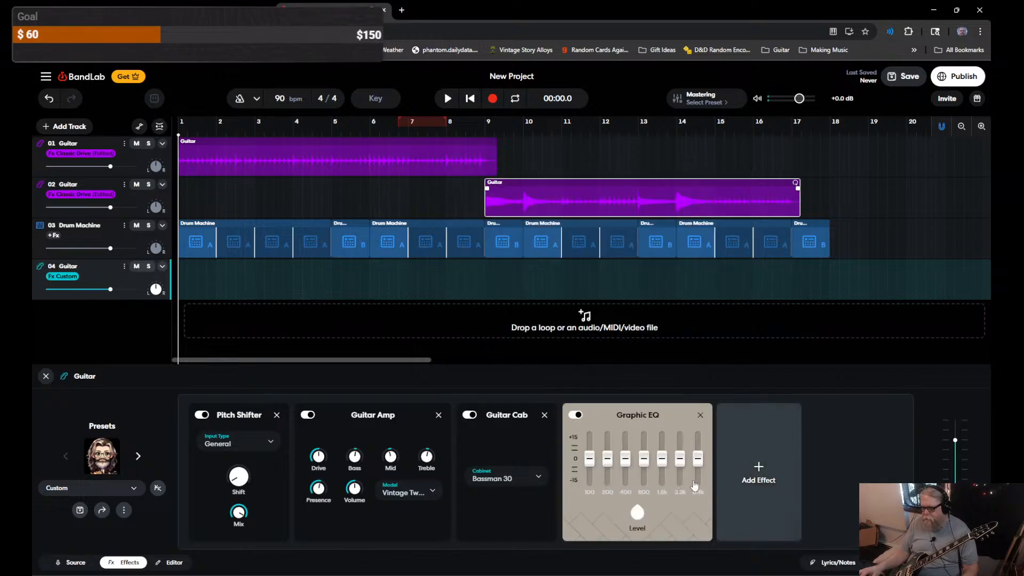
{"action": "left_click_drag", "start_coordinate": [590, 460], "coordinate": [625, 456]}
{"action": "left_click_drag", "start_coordinate": [699, 458], "coordinate": [662, 460]}
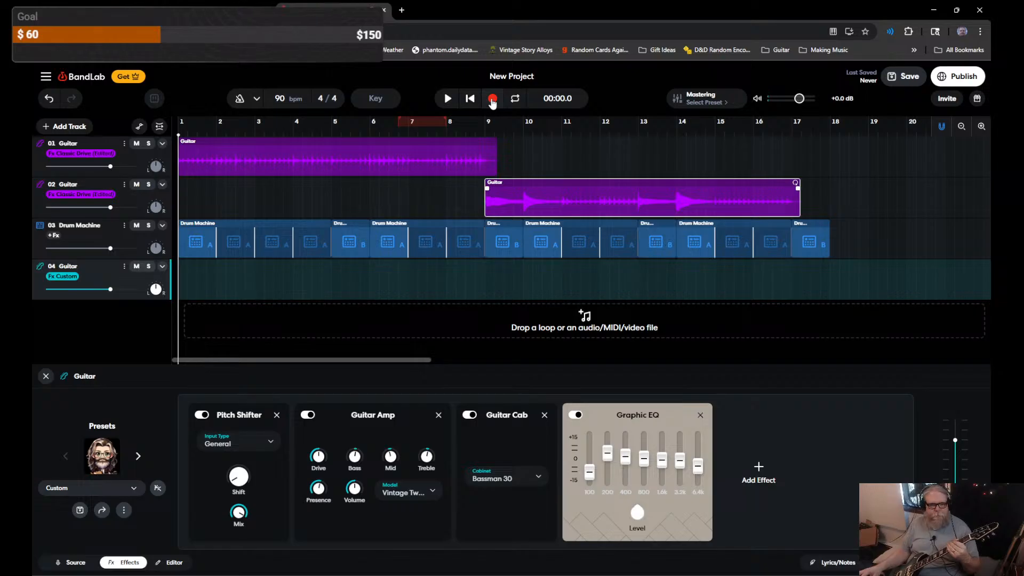
Step: Record guitar takes on track 04, deleting two failed attempts and keeping the third to bar 9
{"action": "left_click", "coordinate": [491, 104]}
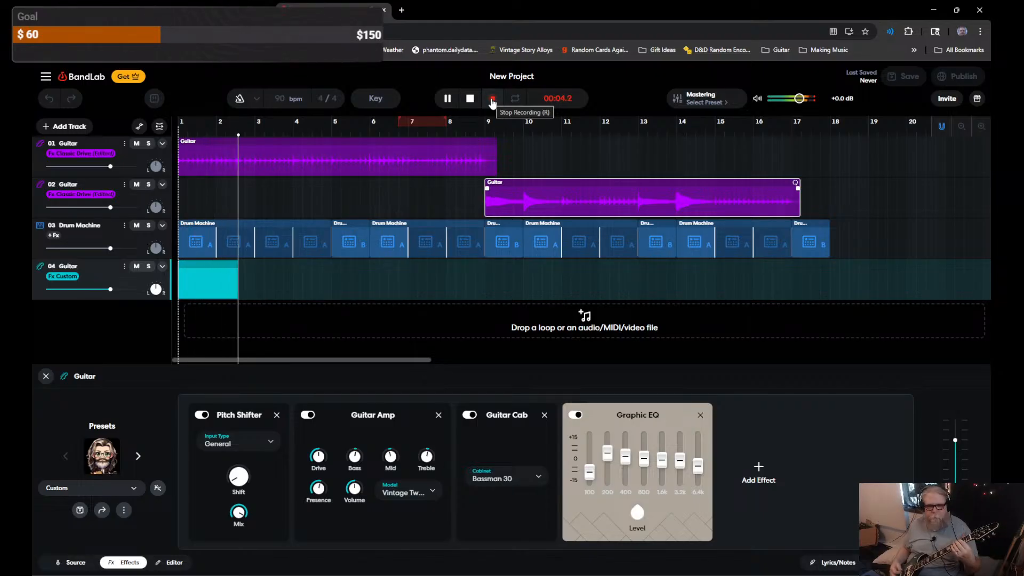
{"action": "left_click", "coordinate": [492, 103]}
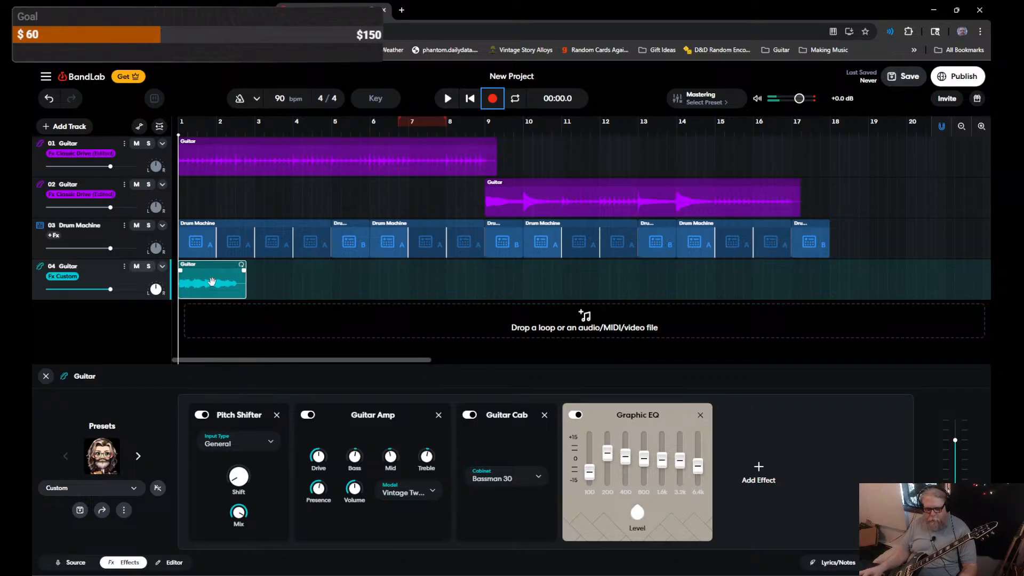
{"action": "key", "text": "Delete"}
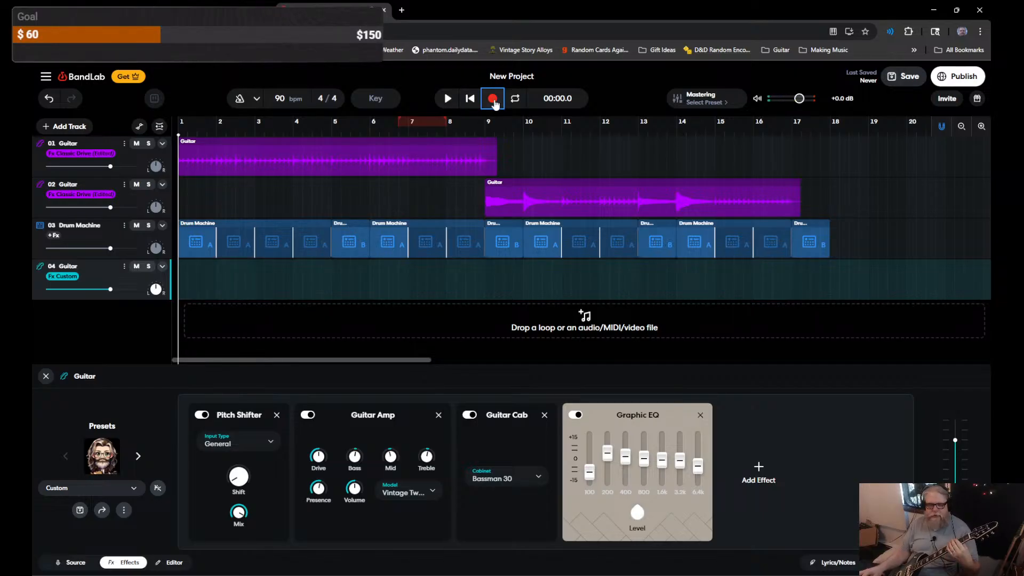
{"action": "left_click", "coordinate": [494, 100]}
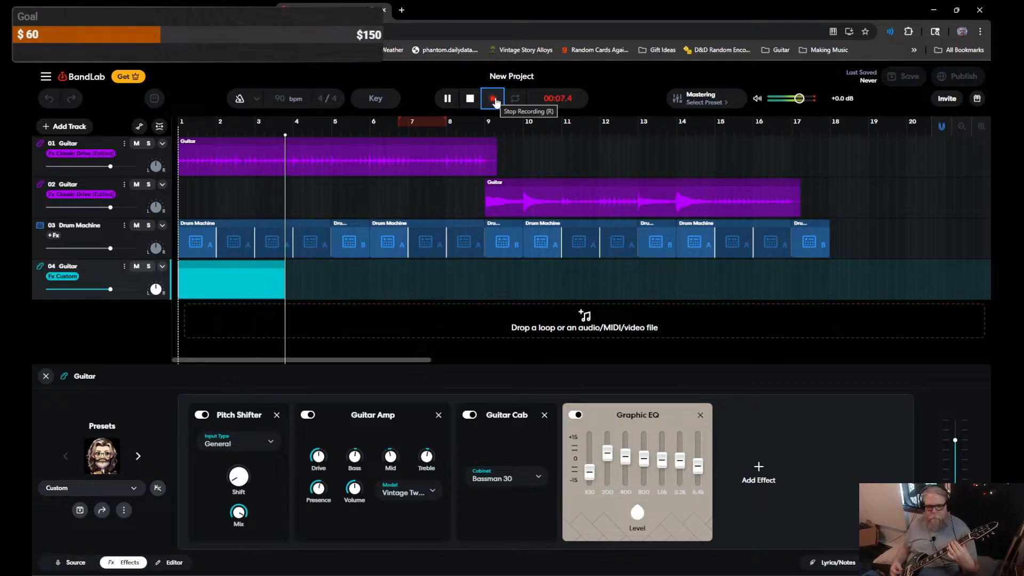
{"action": "left_click", "coordinate": [494, 99]}
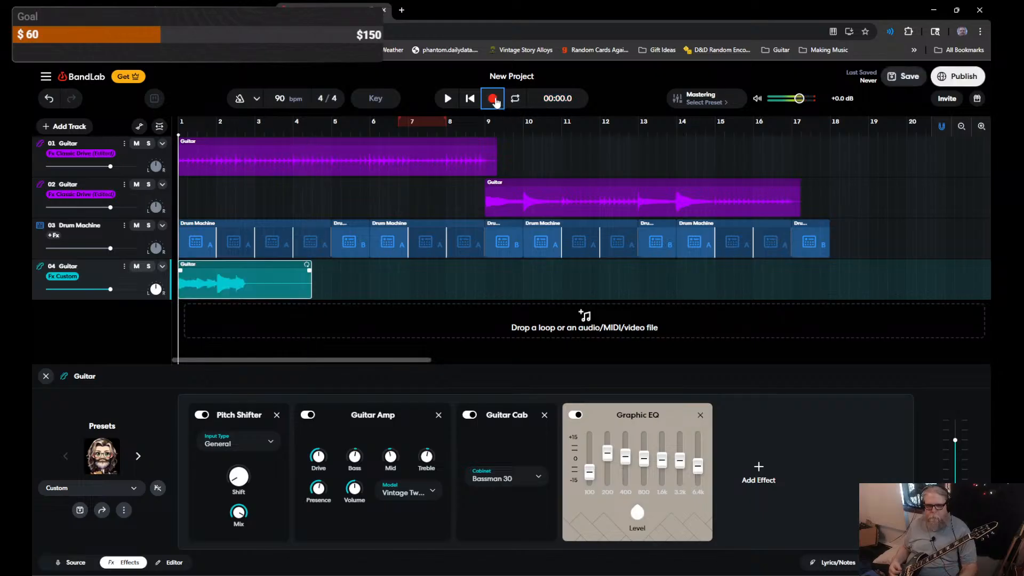
{"action": "key", "text": "Delete"}
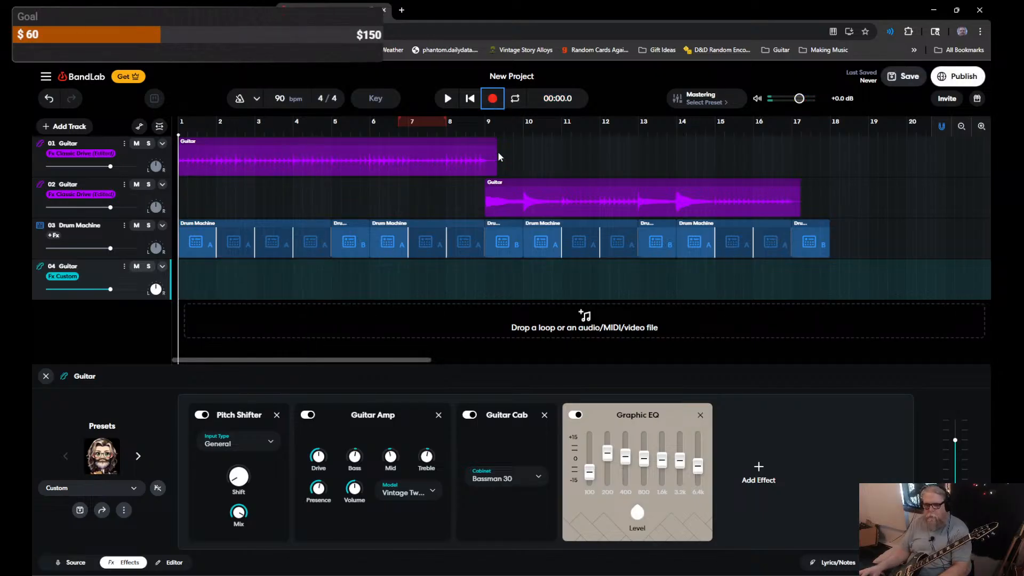
{"action": "left_click", "coordinate": [494, 100]}
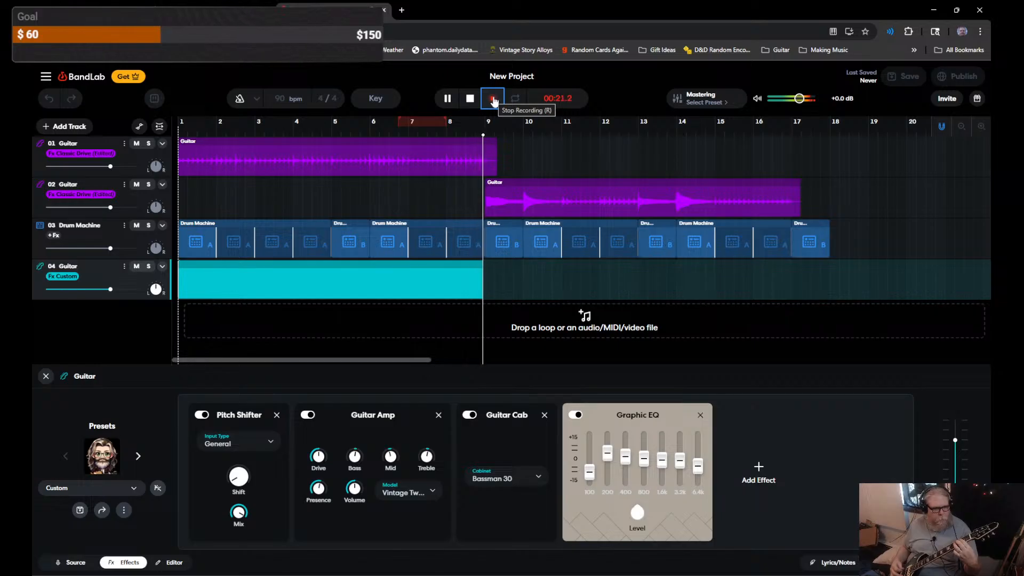
{"action": "left_click", "coordinate": [493, 100]}
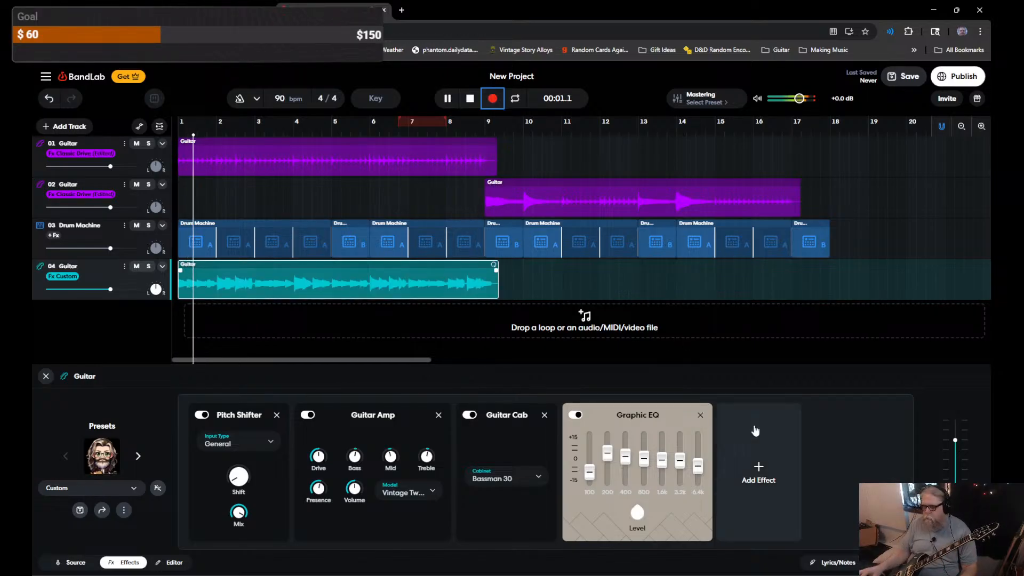
Step: Add a Compander to track 04 and raise its Compress amount while playing the mix
{"action": "left_click", "coordinate": [758, 468]}
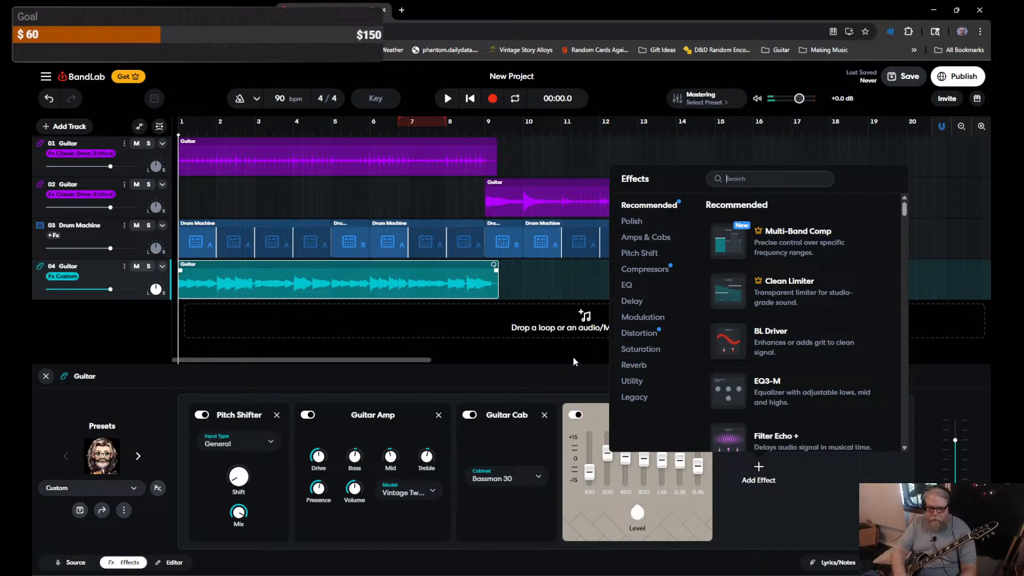
{"action": "left_click", "coordinate": [658, 274]}
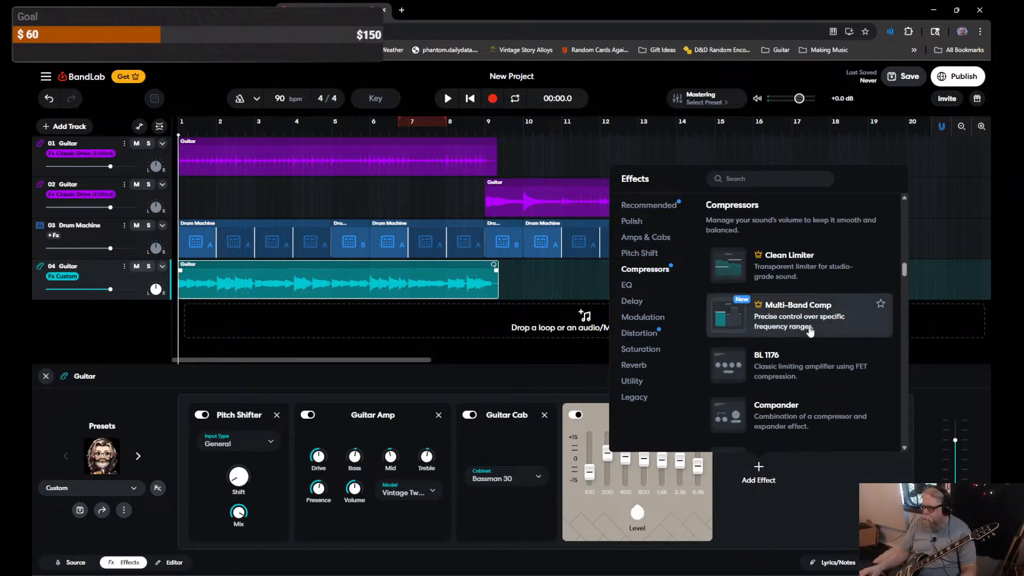
{"action": "scroll", "coordinate": [816, 399], "scroll_direction": "down", "scroll_amount": 3}
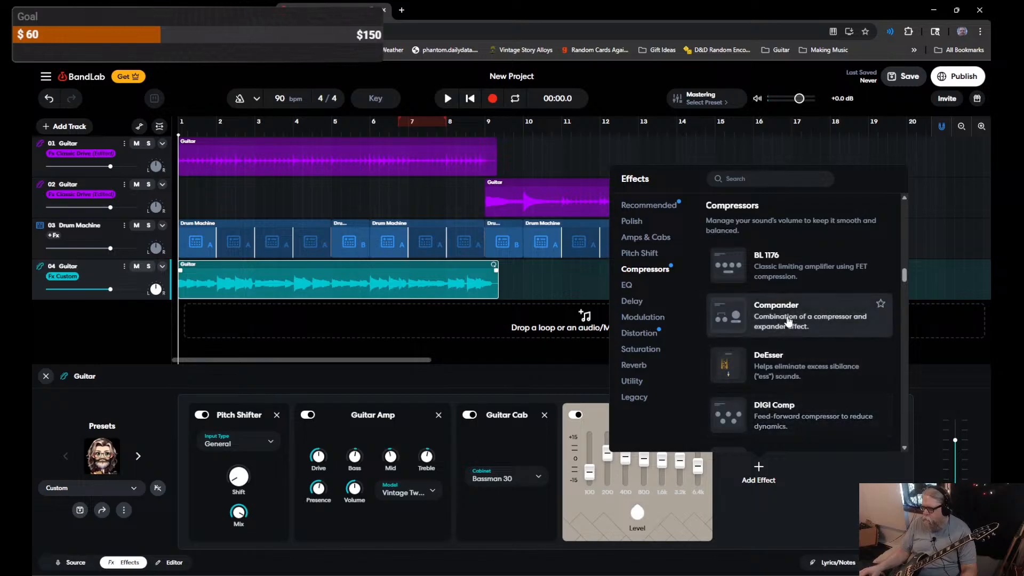
{"action": "left_click", "coordinate": [816, 315]}
{"action": "key", "text": "space"}
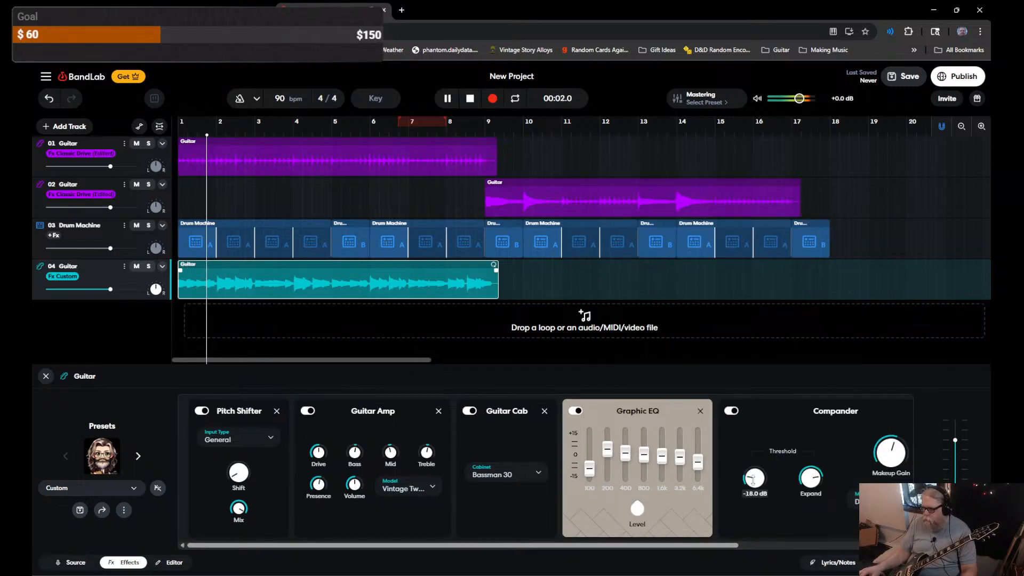
{"action": "left_click_drag", "start_coordinate": [755, 478], "coordinate": [754, 464]}
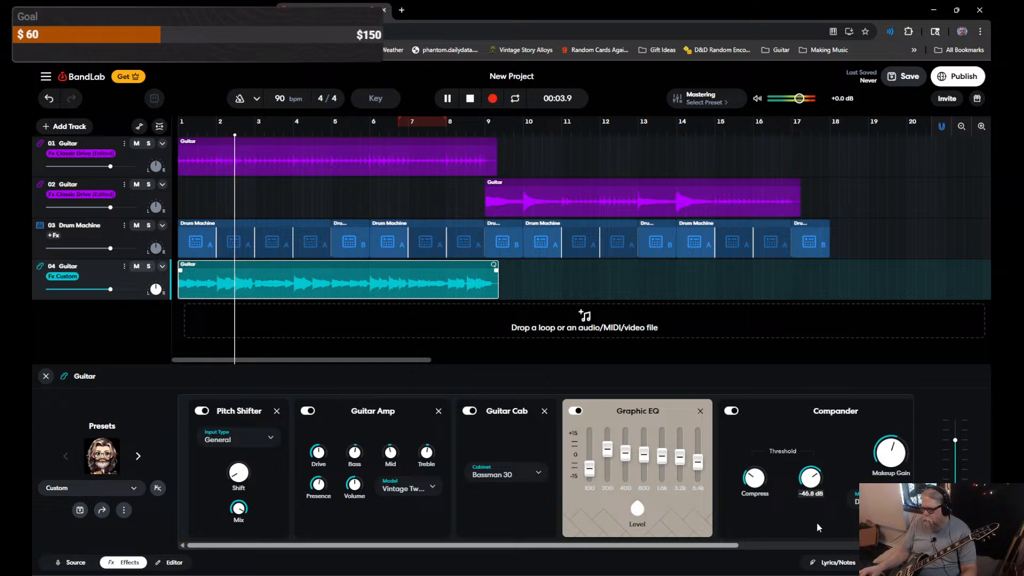
{"action": "left_click_drag", "start_coordinate": [728, 545], "coordinate": [746, 547]}
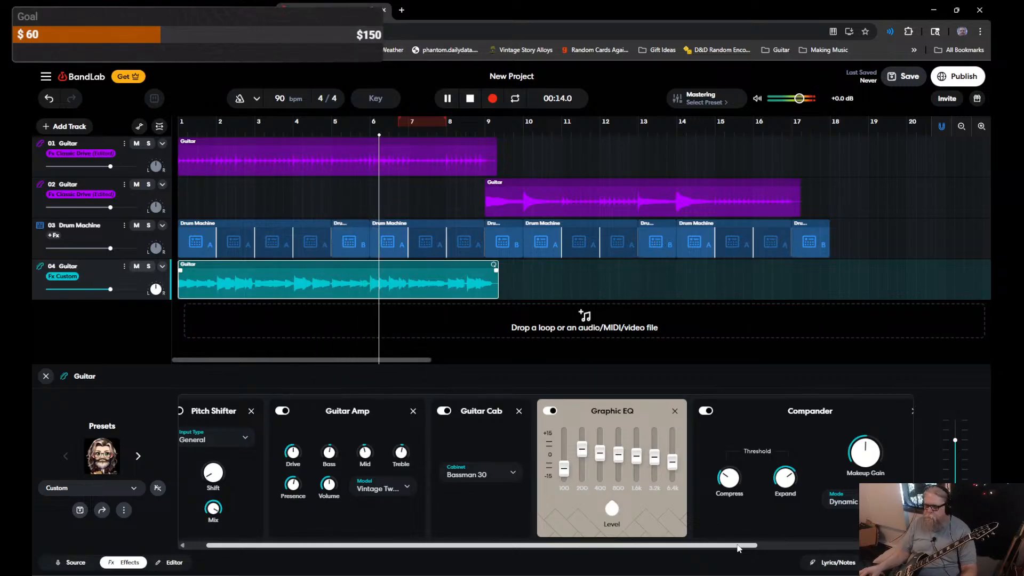
{"action": "key", "text": "space"}
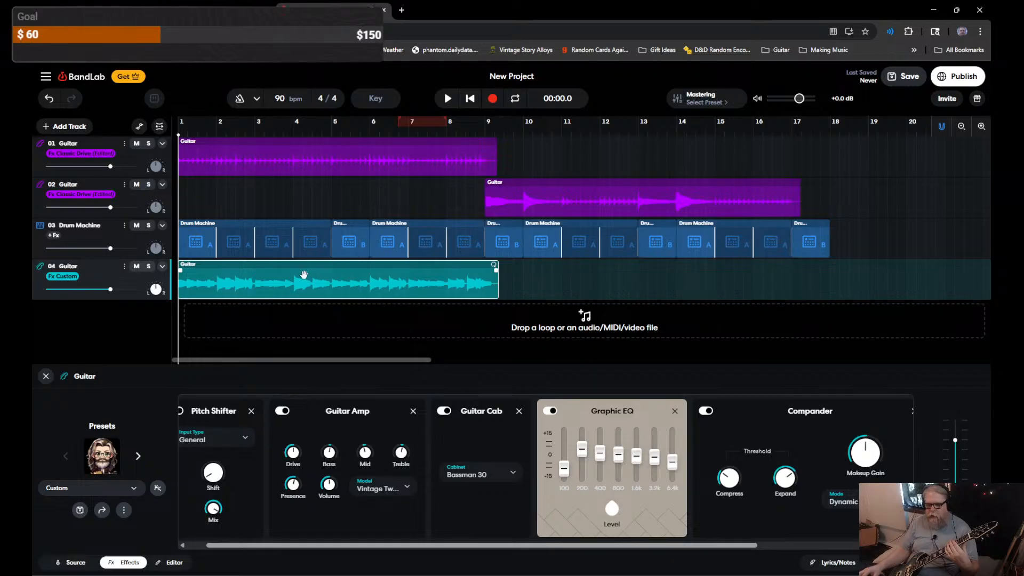
Step: Delete track 04's take, record a new guitar take to about bar 17, and play it back
{"action": "key", "text": "Delete"}
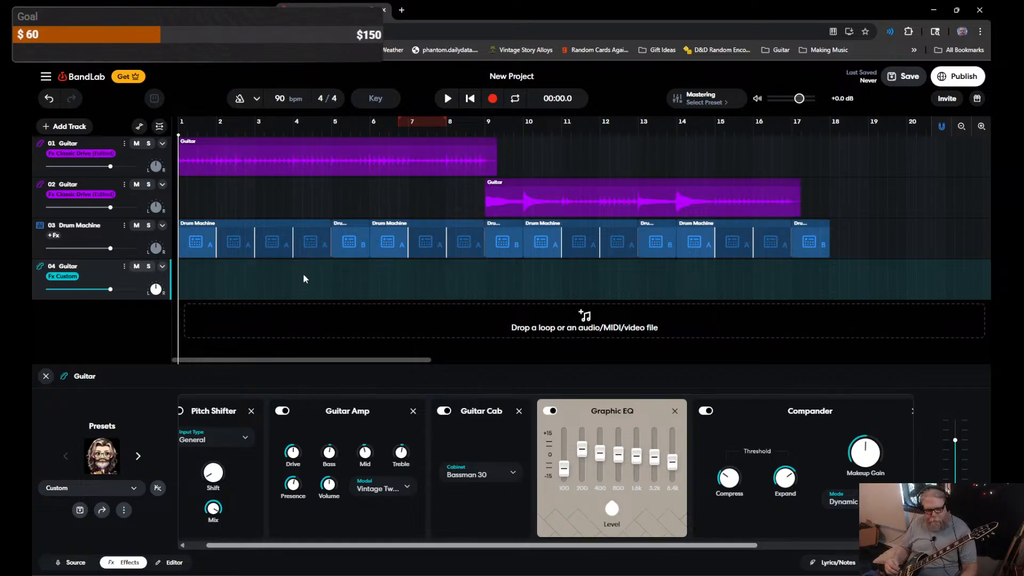
{"action": "key", "text": "r"}
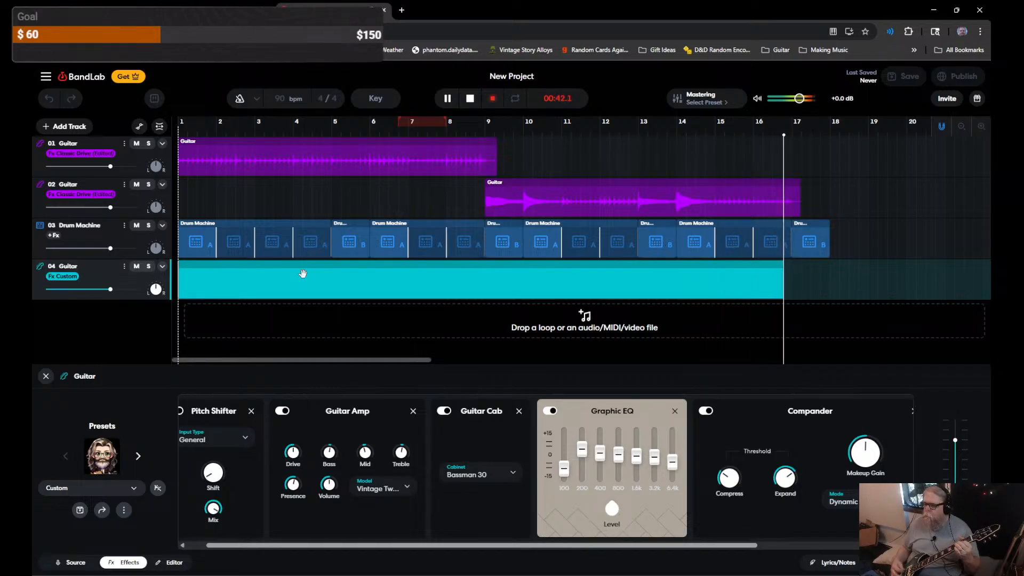
{"action": "key", "text": "space"}
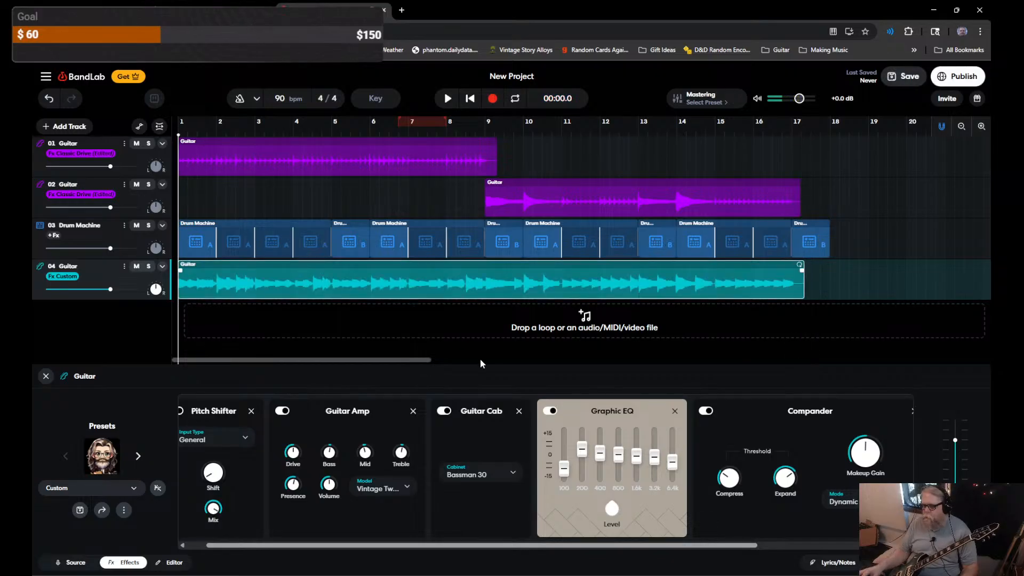
{"action": "key", "text": "space"}
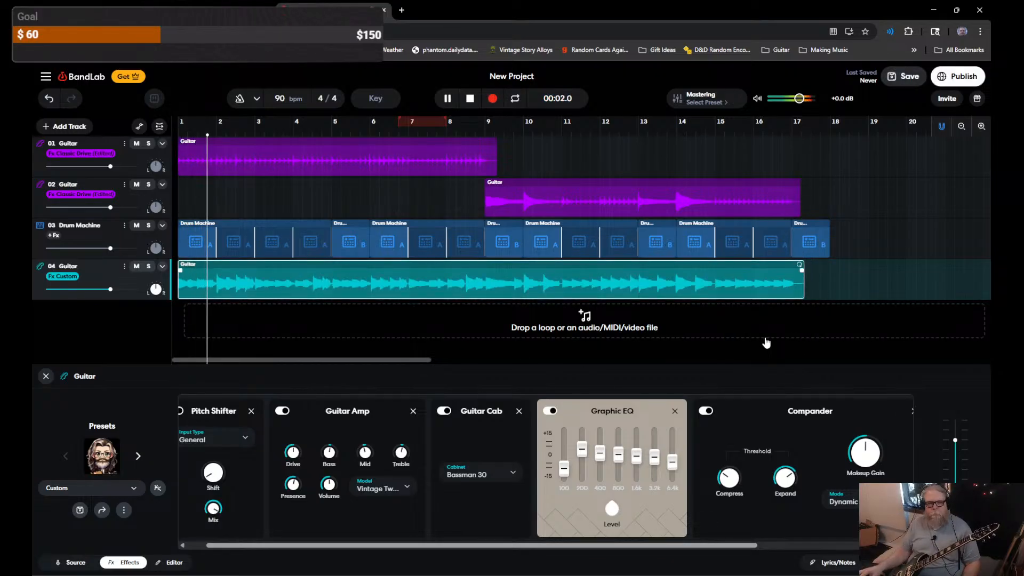
Step: Raise track 04's volume slightly, set the master volume to -1.1 dB, and stop playback
{"action": "left_click_drag", "start_coordinate": [955, 441], "coordinate": [955, 440]}
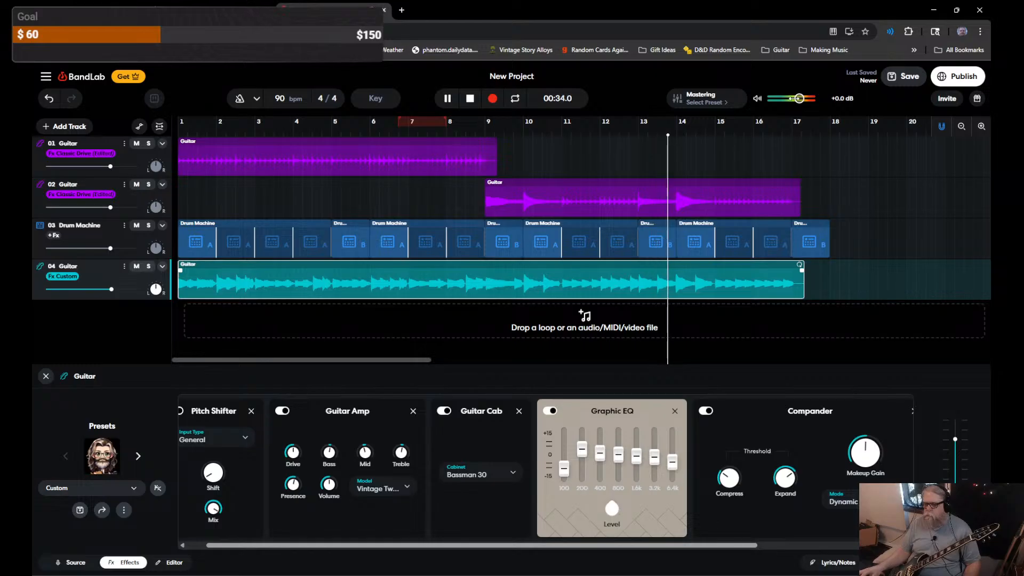
{"action": "left_click_drag", "start_coordinate": [799, 99], "coordinate": [798, 99]}
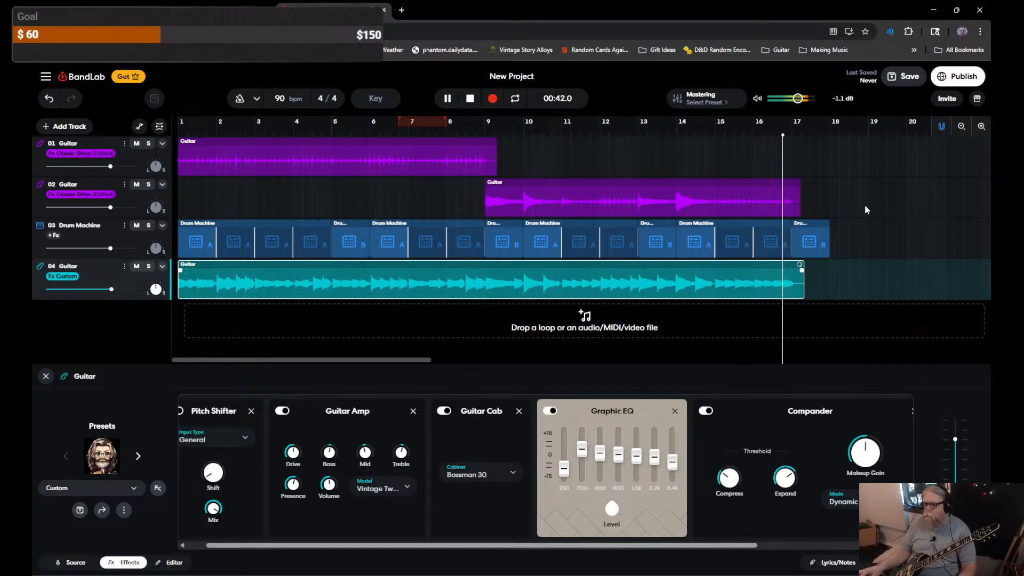
{"action": "key", "text": "space"}
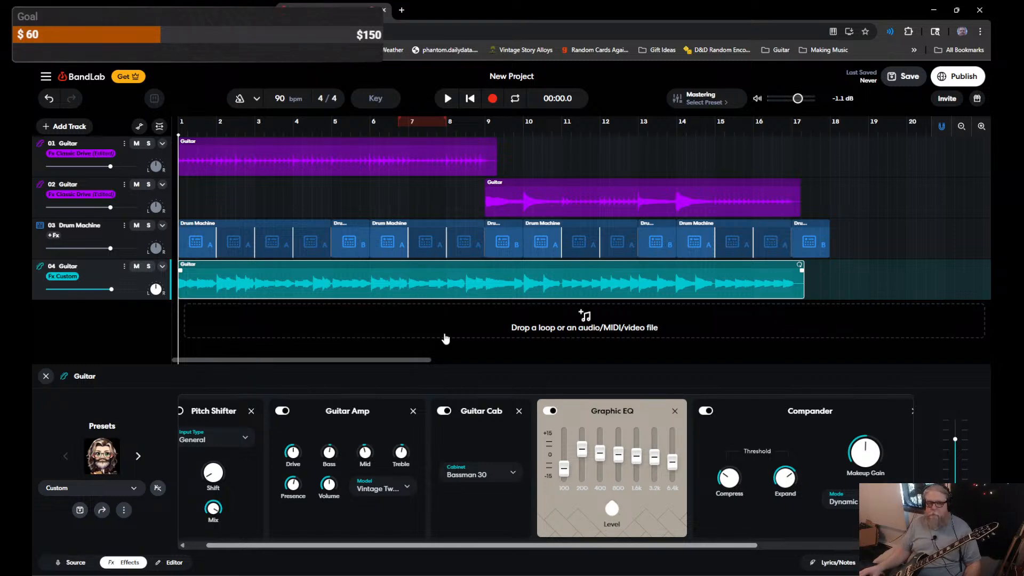
Step: Jump to bar 17 on track 1 and drag the loop region edges to bars 1 and 17
{"action": "left_click", "coordinate": [797, 143]}
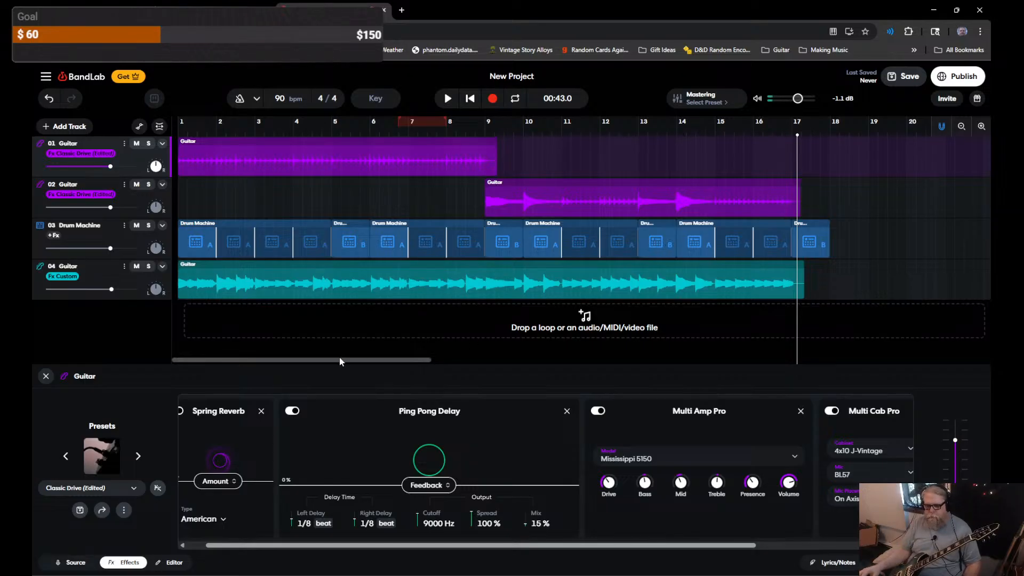
{"action": "left_click_drag", "start_coordinate": [340, 359], "coordinate": [268, 363]}
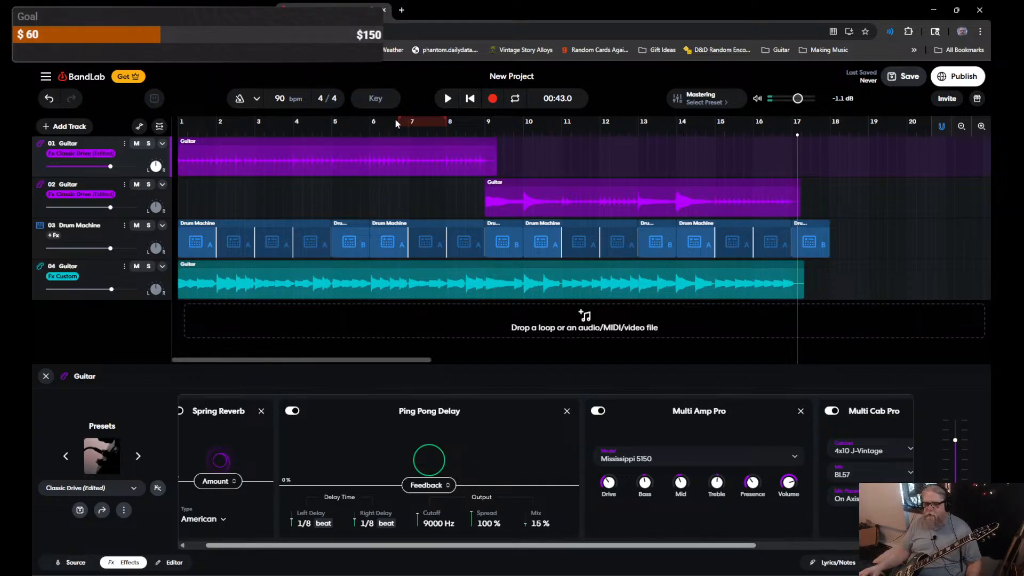
{"action": "left_click_drag", "start_coordinate": [399, 122], "coordinate": [179, 122]}
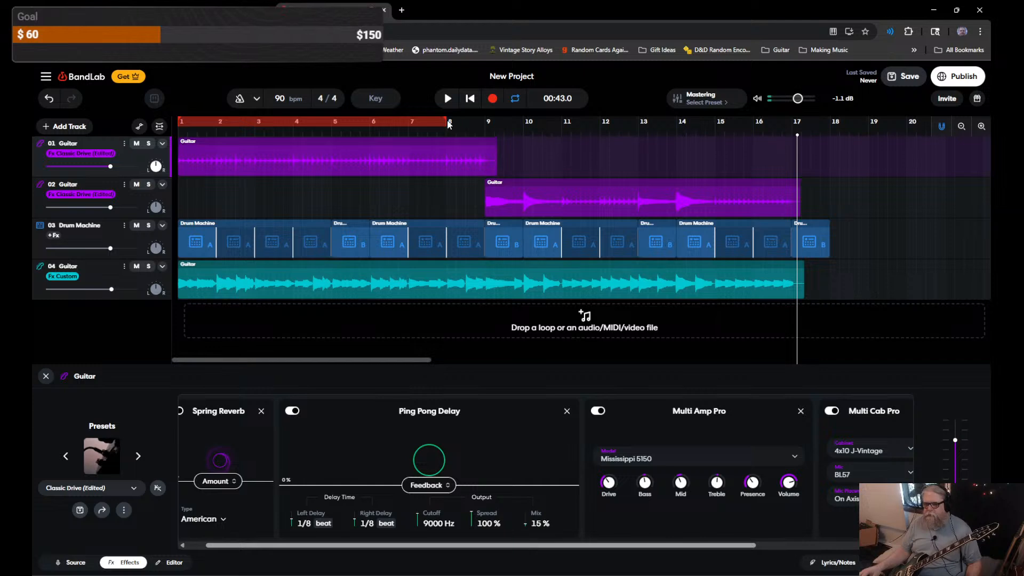
{"action": "left_click_drag", "start_coordinate": [449, 124], "coordinate": [789, 114]}
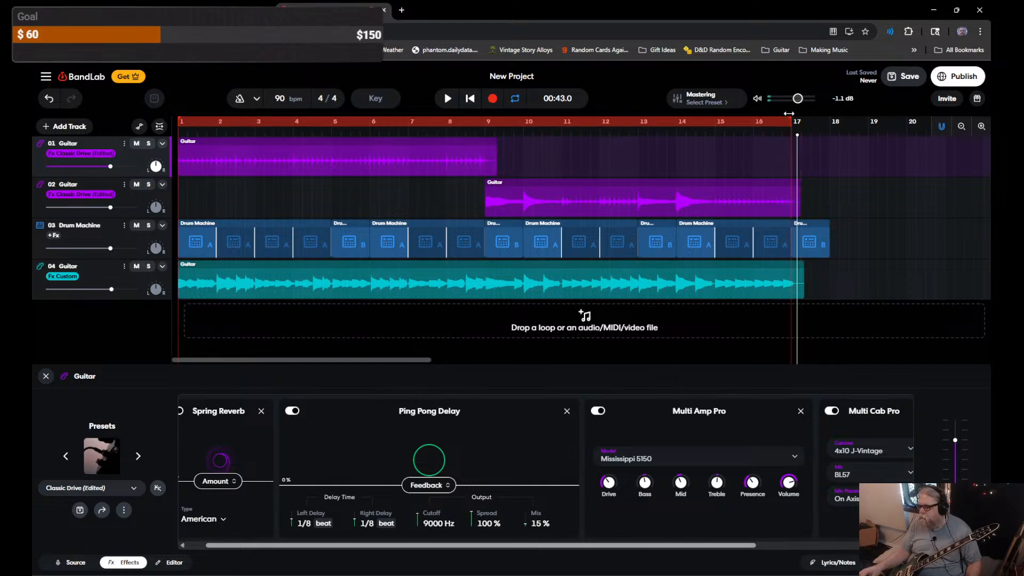
{"action": "right_click", "coordinate": [291, 127]}
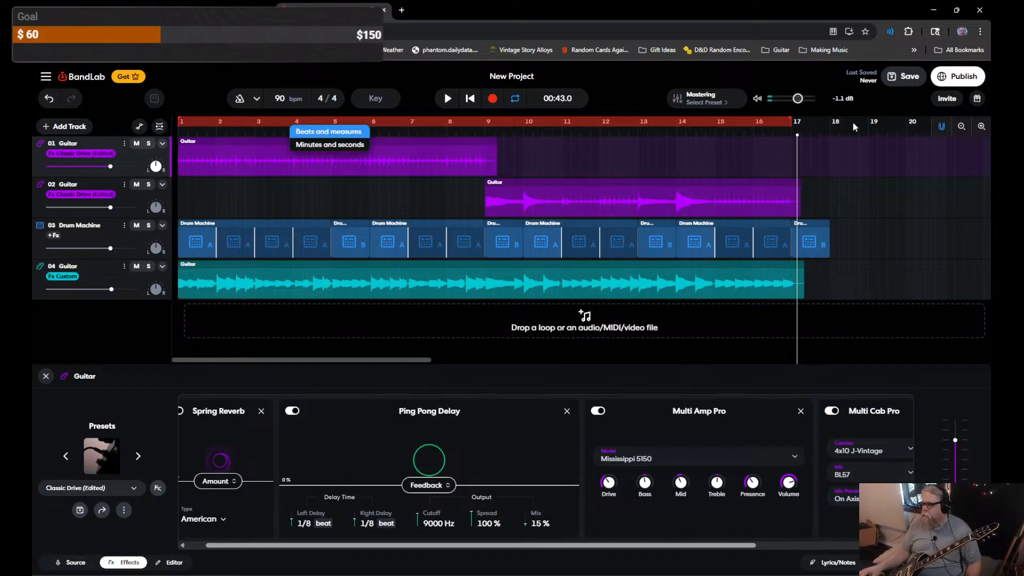
{"action": "left_click", "coordinate": [47, 77]}
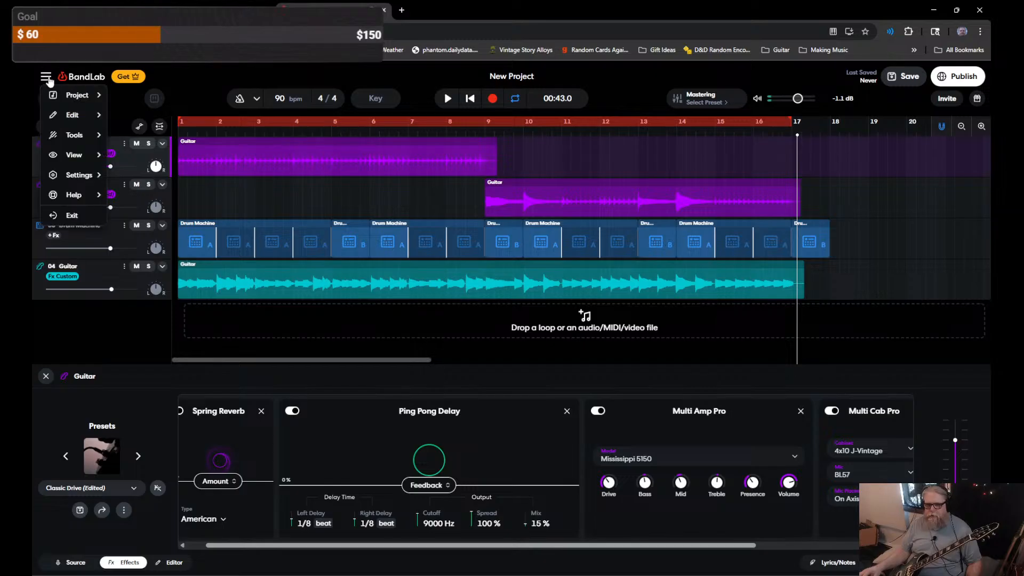
{"action": "left_click", "coordinate": [46, 78]}
{"action": "left_click", "coordinate": [47, 78]}
{"action": "mouse_move", "coordinate": [70, 133]}
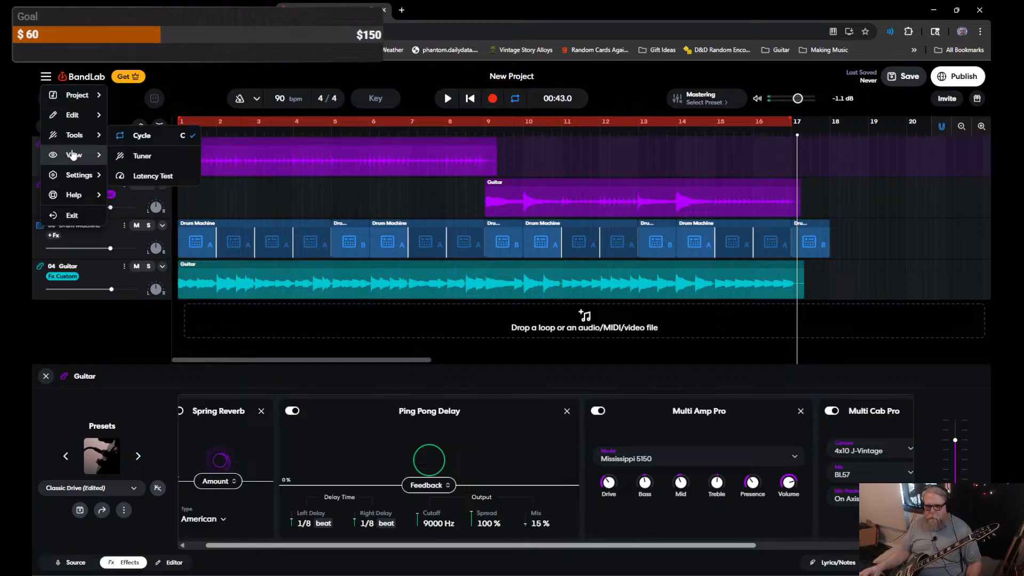
{"action": "mouse_move", "coordinate": [73, 155]}
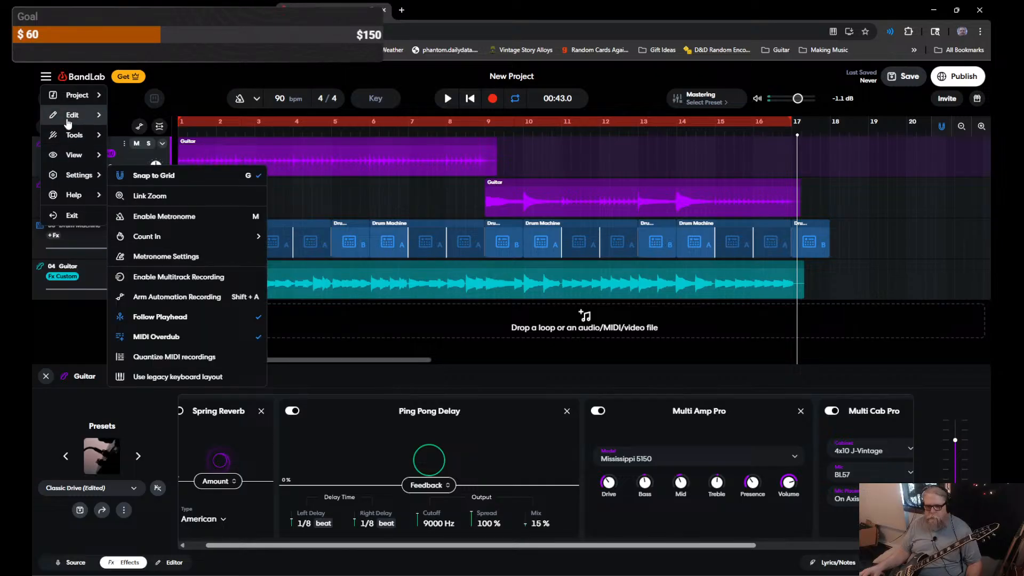
{"action": "mouse_move", "coordinate": [68, 99]}
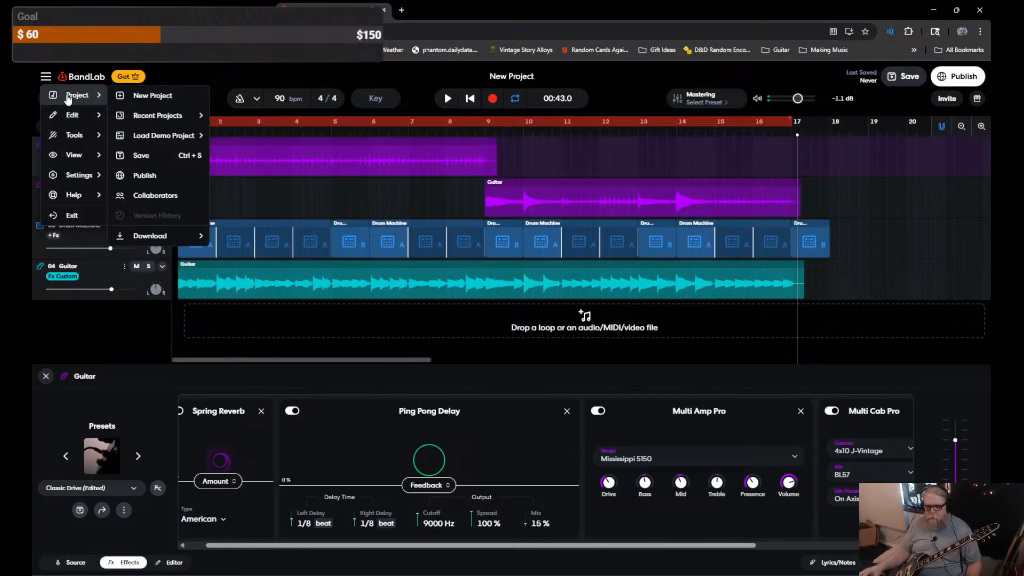
{"action": "left_click", "coordinate": [83, 337]}
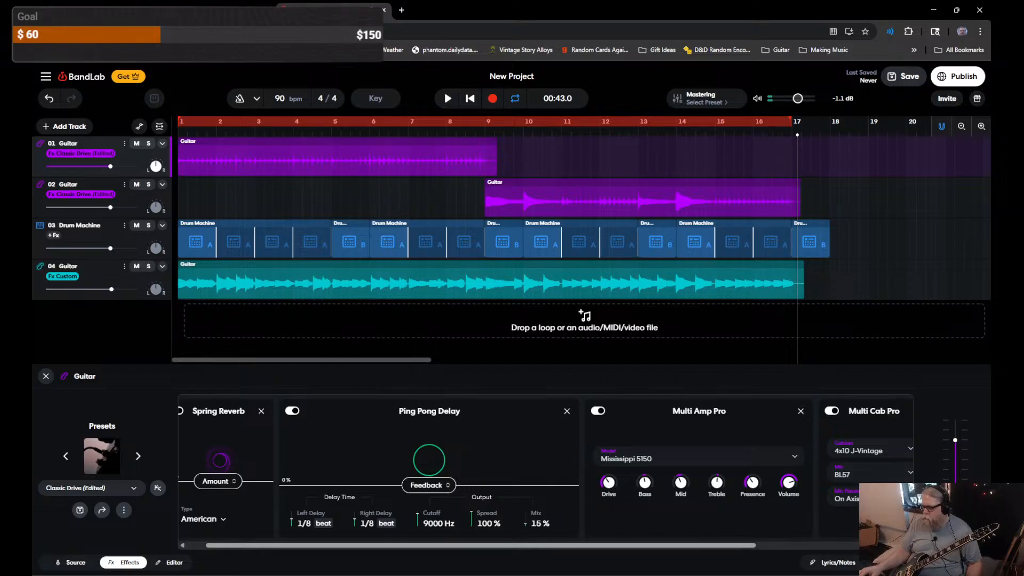
Step: Bring up the keyboard shortcuts list and scroll through Edit, Tools, View, Transport, Settings and Project sections
{"action": "key", "text": "shift+/"}
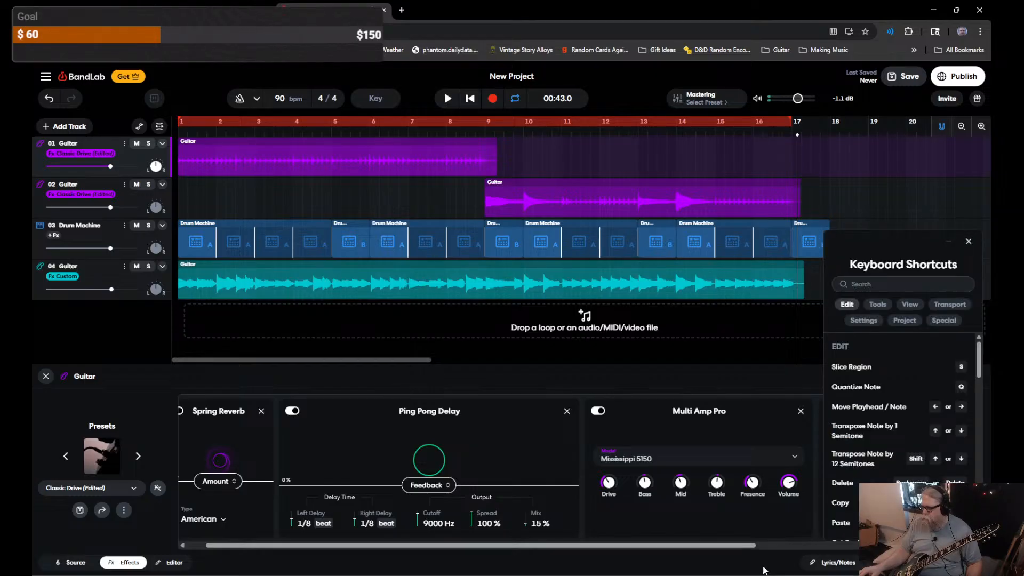
{"action": "scroll", "coordinate": [873, 447], "scroll_direction": "down", "scroll_amount": 1}
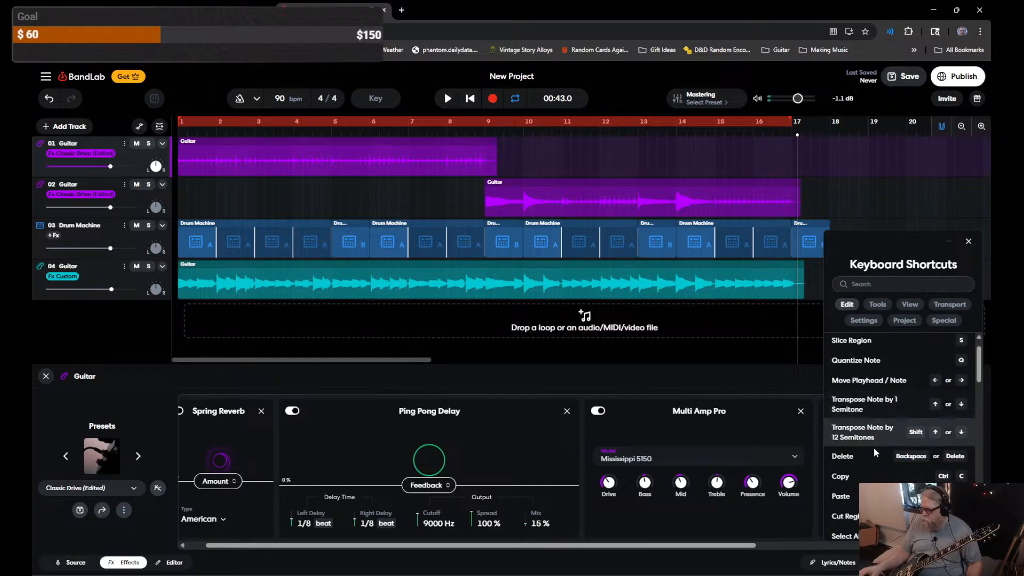
{"action": "scroll", "coordinate": [874, 447], "scroll_direction": "down", "scroll_amount": 1}
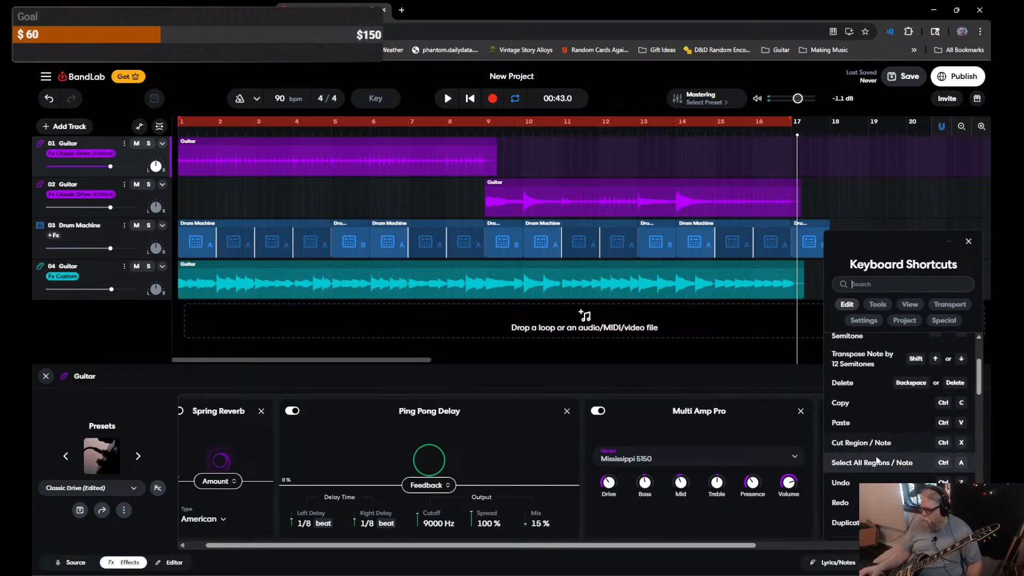
{"action": "scroll", "coordinate": [876, 458], "scroll_direction": "down", "scroll_amount": 2}
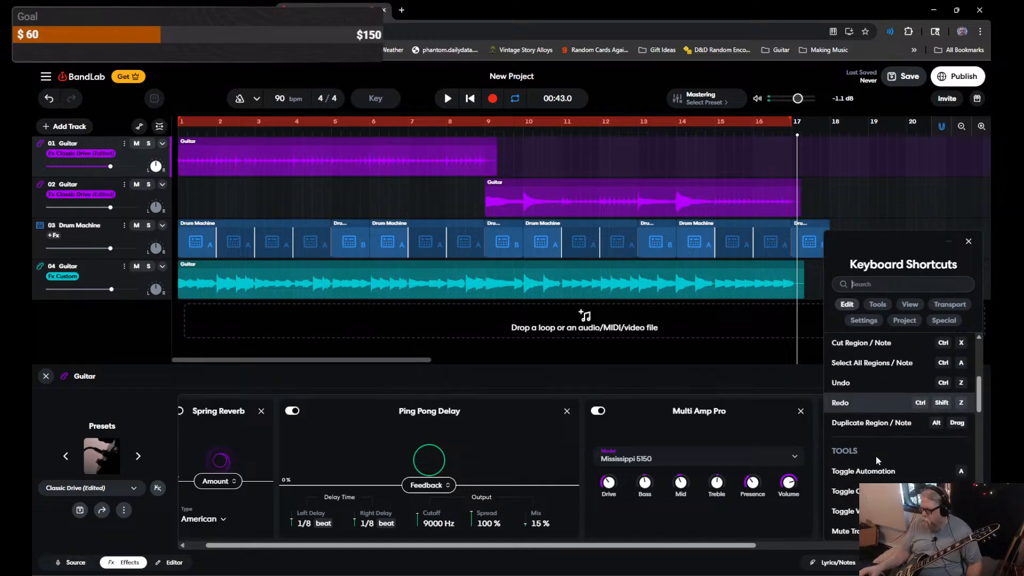
{"action": "scroll", "coordinate": [875, 455], "scroll_direction": "down", "scroll_amount": 4}
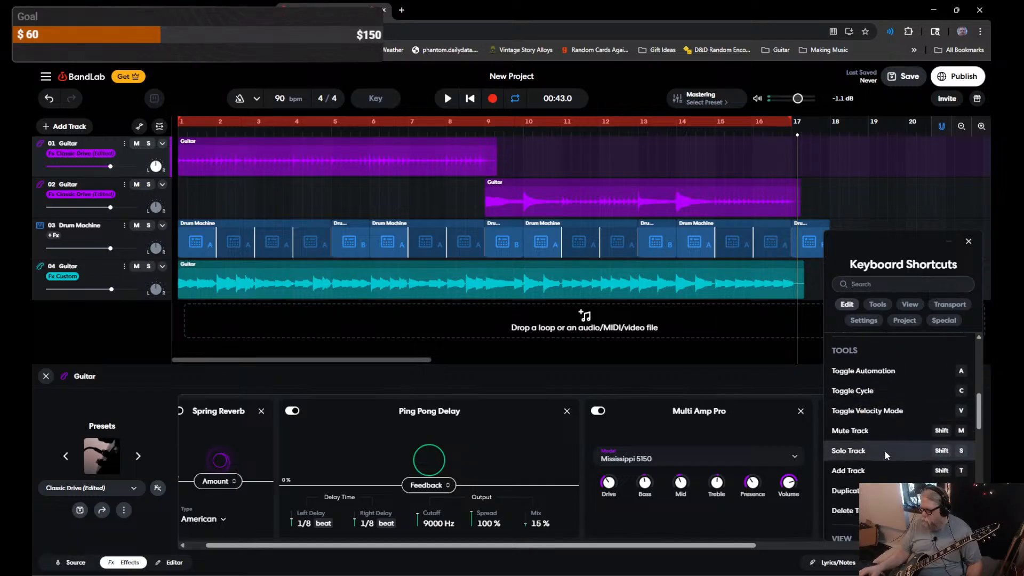
{"action": "scroll", "coordinate": [885, 454], "scroll_direction": "down", "scroll_amount": 5}
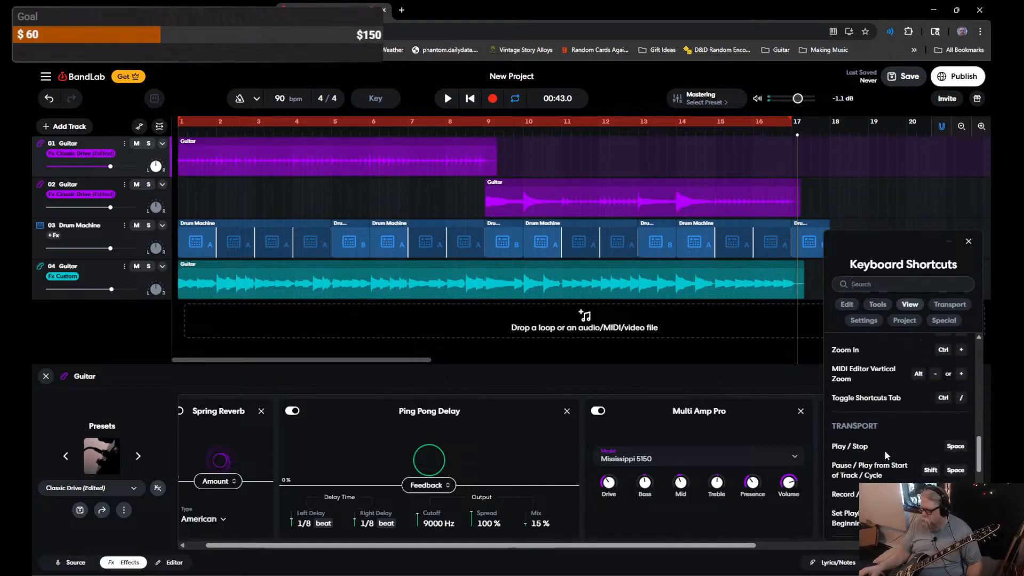
{"action": "scroll", "coordinate": [885, 451], "scroll_direction": "down", "scroll_amount": 5}
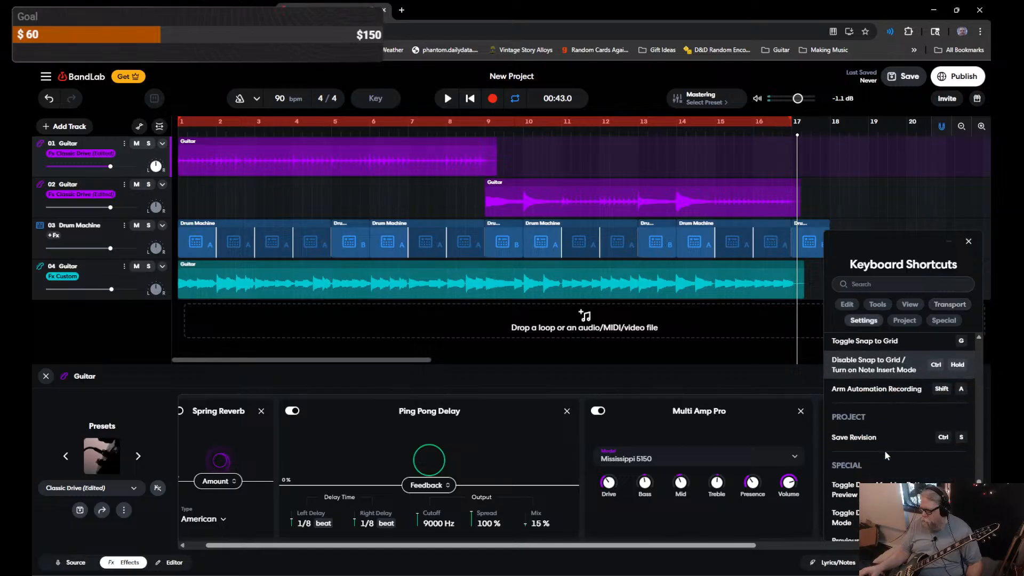
{"action": "scroll", "coordinate": [884, 451], "scroll_direction": "down", "scroll_amount": 2}
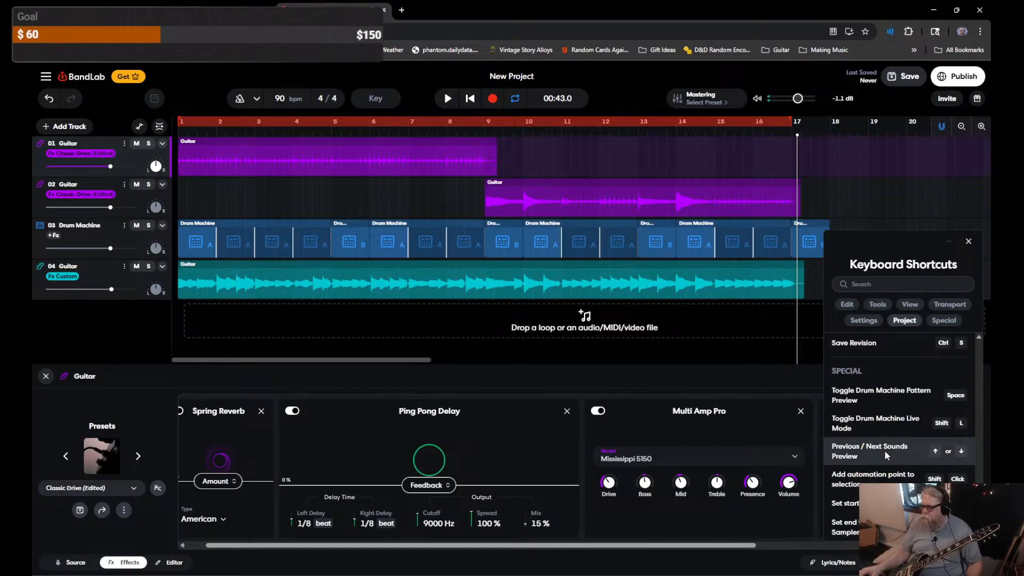
Step: Close the shortcuts list and delete the short trailing drum clip past bar 17
{"action": "left_click", "coordinate": [969, 242]}
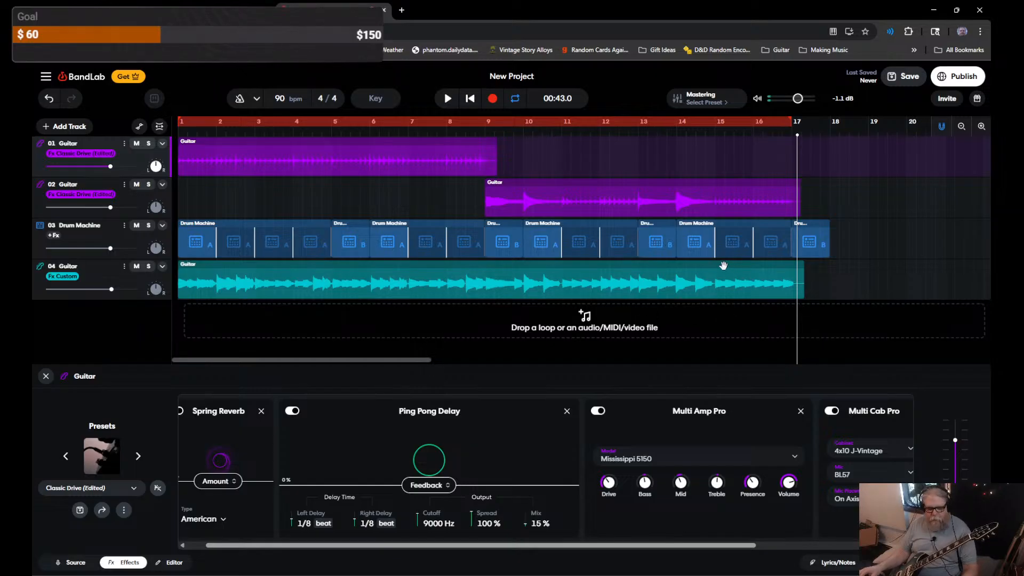
{"action": "key", "text": "ctrl+a"}
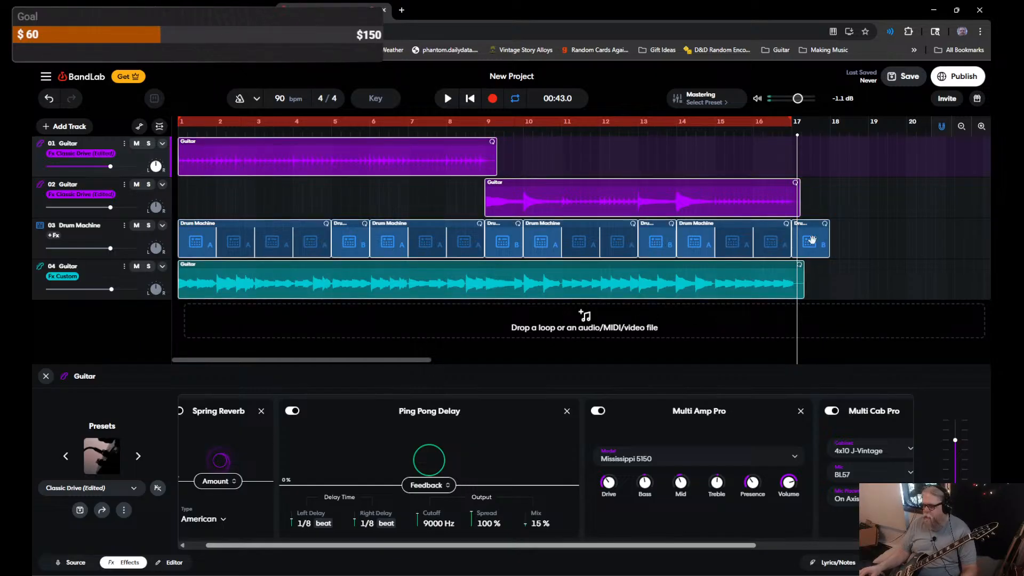
{"action": "left_click", "coordinate": [812, 239]}
{"action": "left_click", "coordinate": [821, 264]}
{"action": "left_click", "coordinate": [813, 238]}
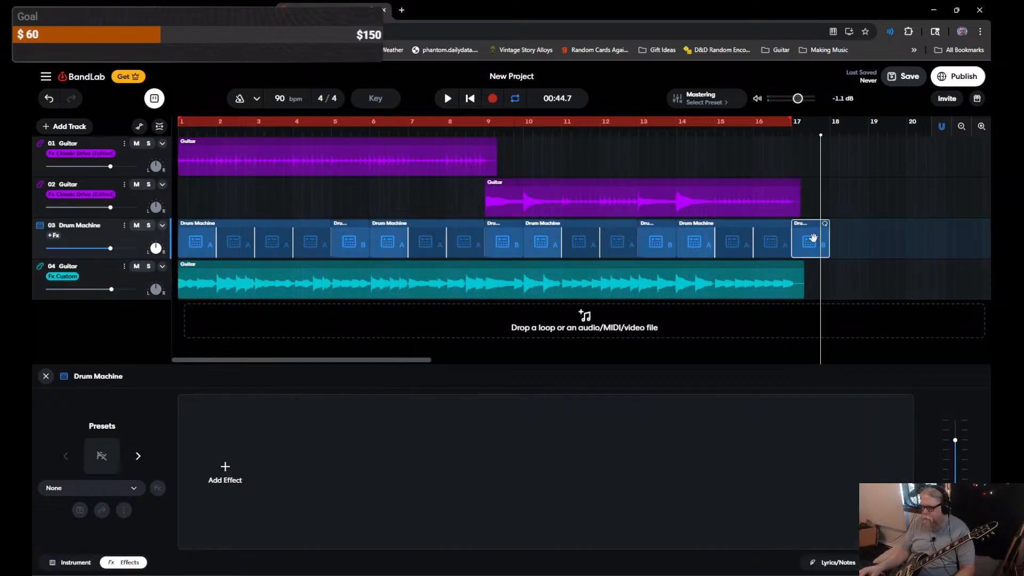
{"action": "key", "text": "Delete"}
Step: Paste the drum clips and track 1's guitar at bar 17, undoing a misplaced track 2 paste
{"action": "key", "text": "ctrl+a"}
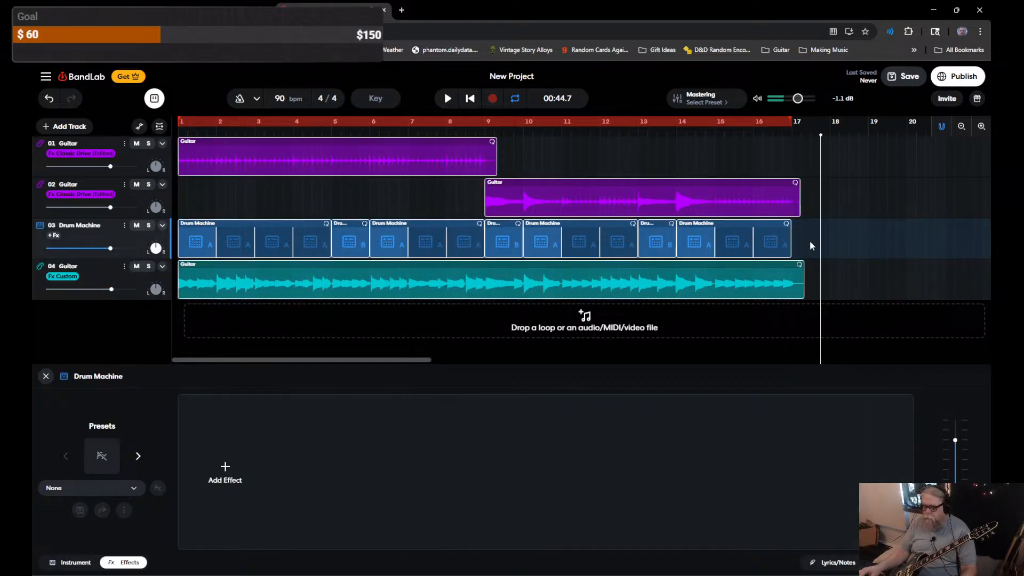
{"action": "left_click_drag", "start_coordinate": [821, 146], "coordinate": [792, 146]}
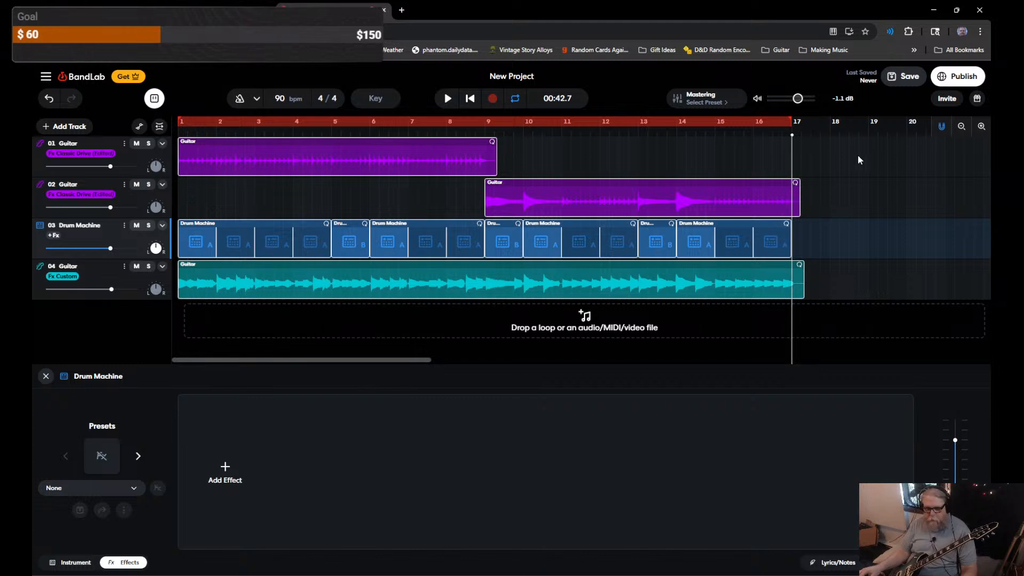
{"action": "key", "text": "ctrl+v"}
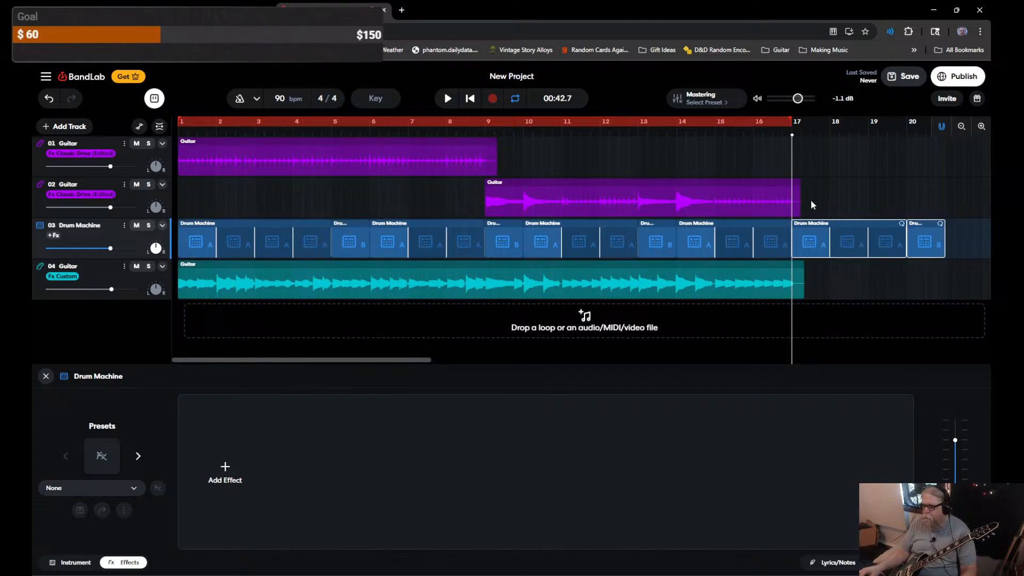
{"action": "left_click", "coordinate": [476, 161]}
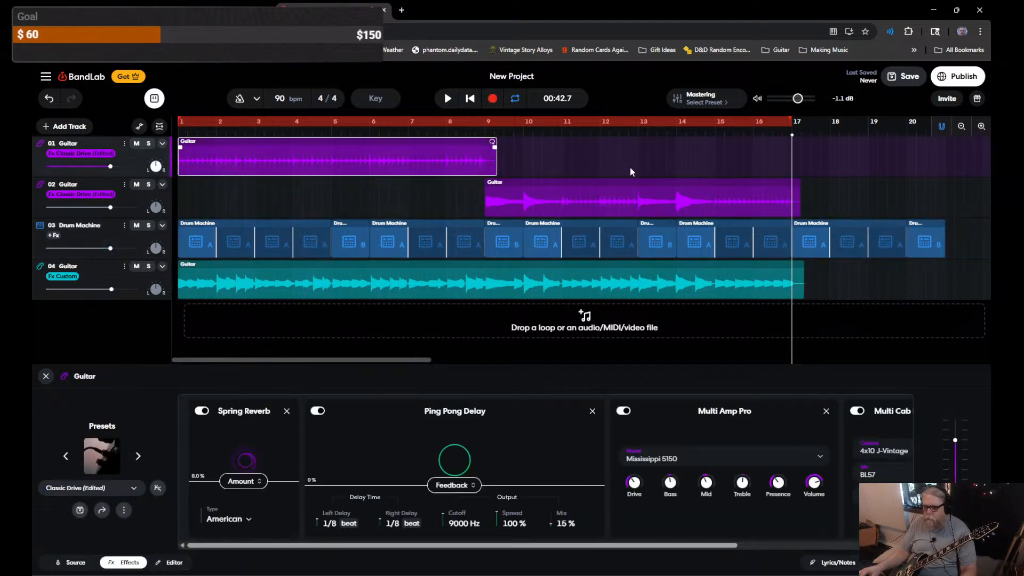
{"action": "key", "text": "ctrl+v"}
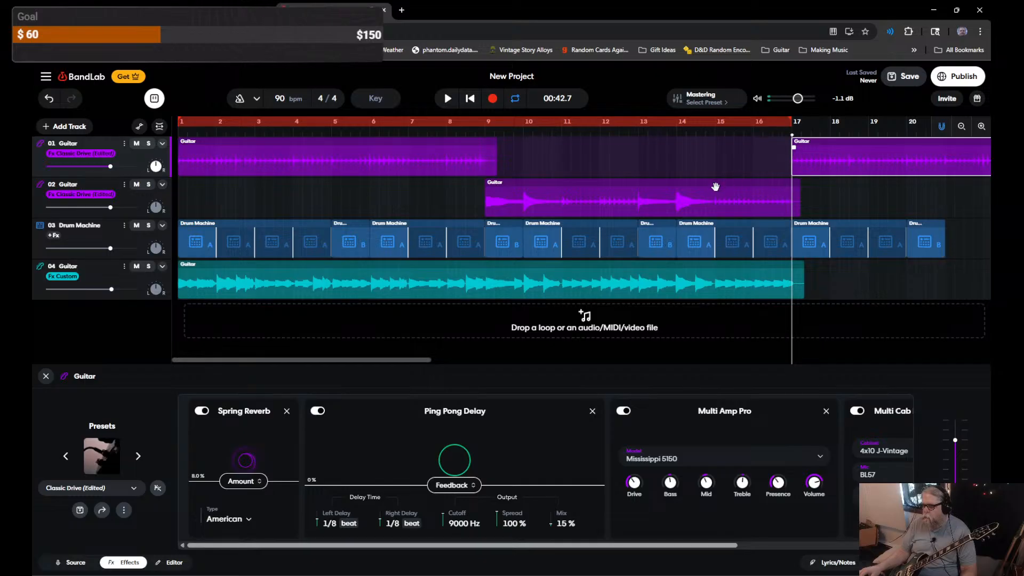
{"action": "left_click", "coordinate": [716, 187]}
{"action": "key", "text": "ctrl+v"}
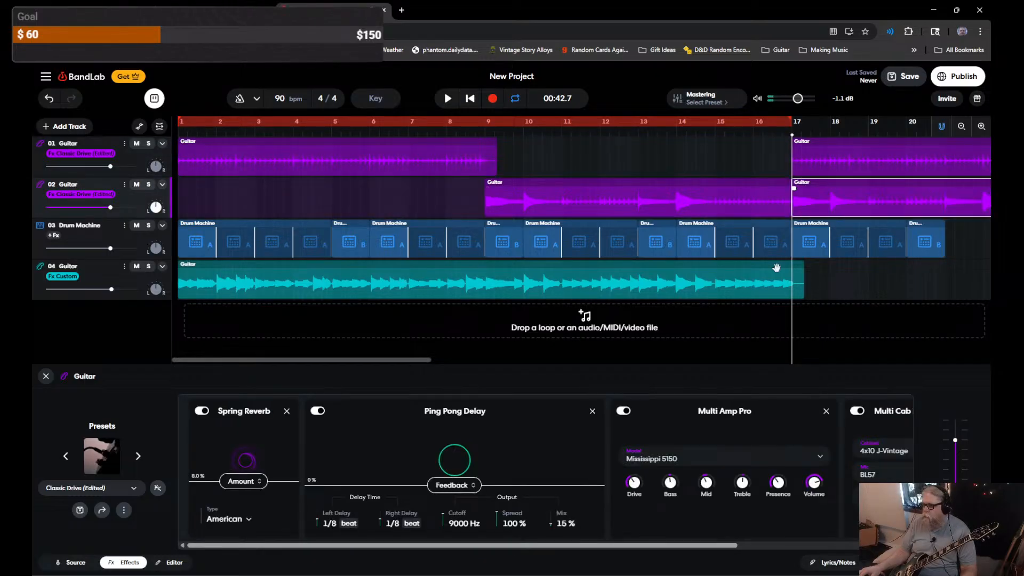
{"action": "key", "text": "ctrl+z"}
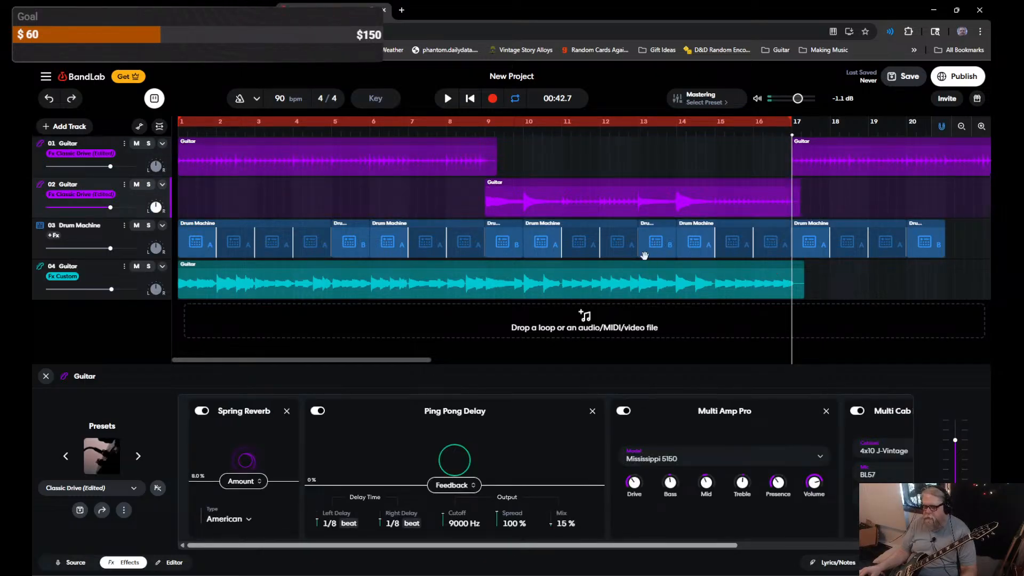
Step: Copy track 4's guitar clip to bar 17 and paste track 2's guitar at bar 25
{"action": "left_click", "coordinate": [424, 283]}
{"action": "key", "text": "ctrl+c"}
{"action": "key", "text": "ctrl+v"}
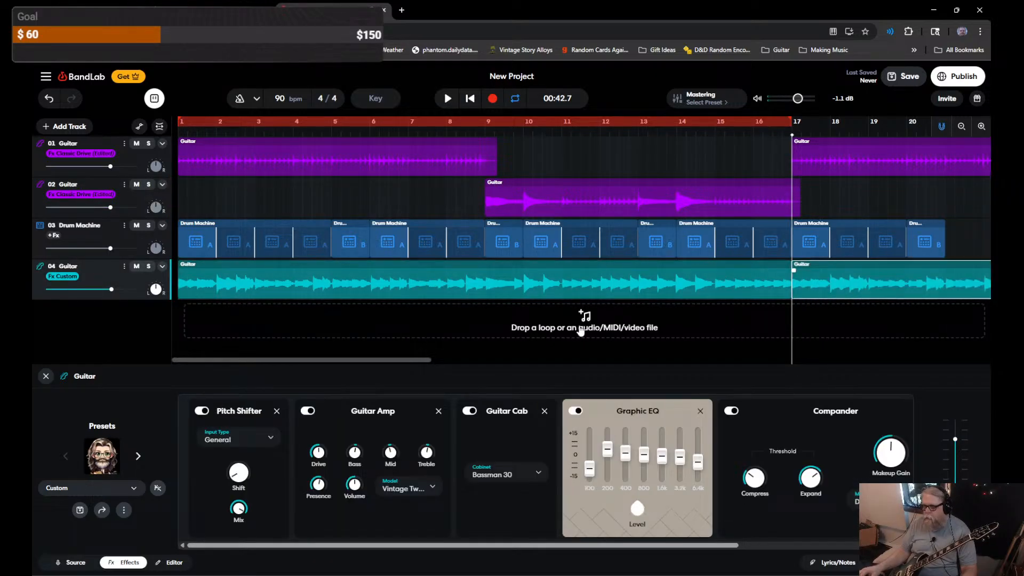
{"action": "left_click_drag", "start_coordinate": [397, 361], "coordinate": [498, 358]}
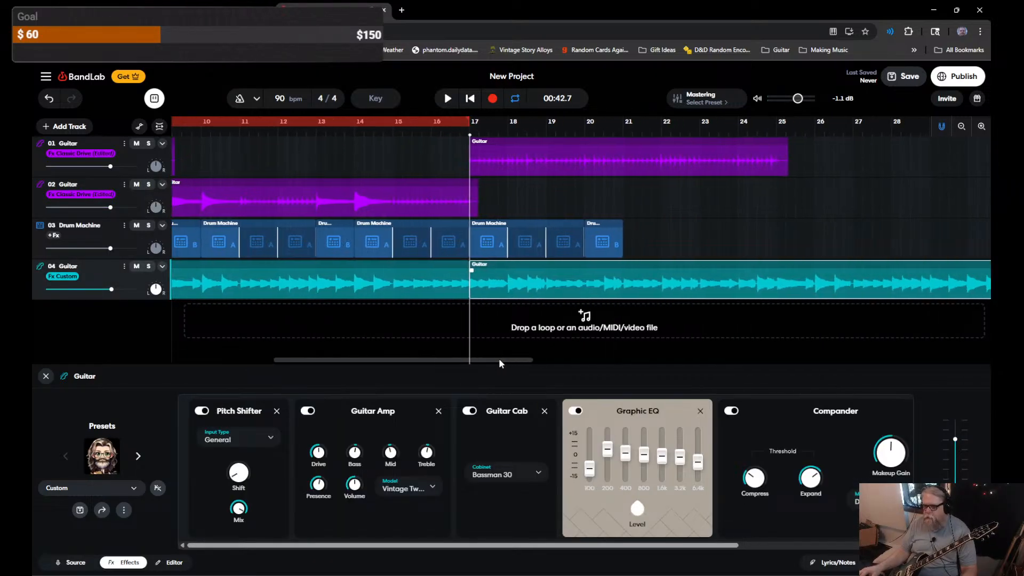
{"action": "left_click", "coordinate": [774, 197]}
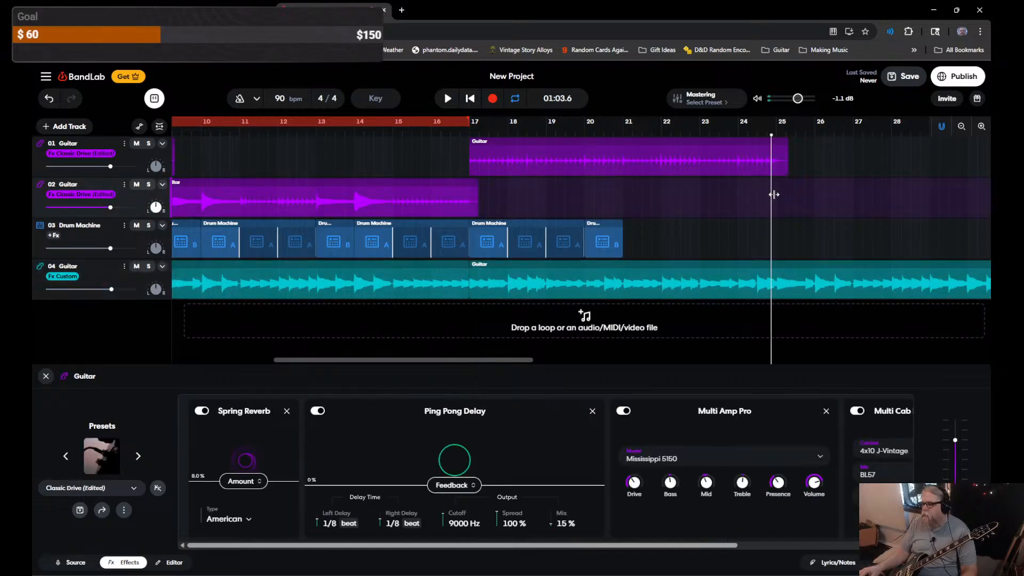
{"action": "left_click", "coordinate": [439, 190]}
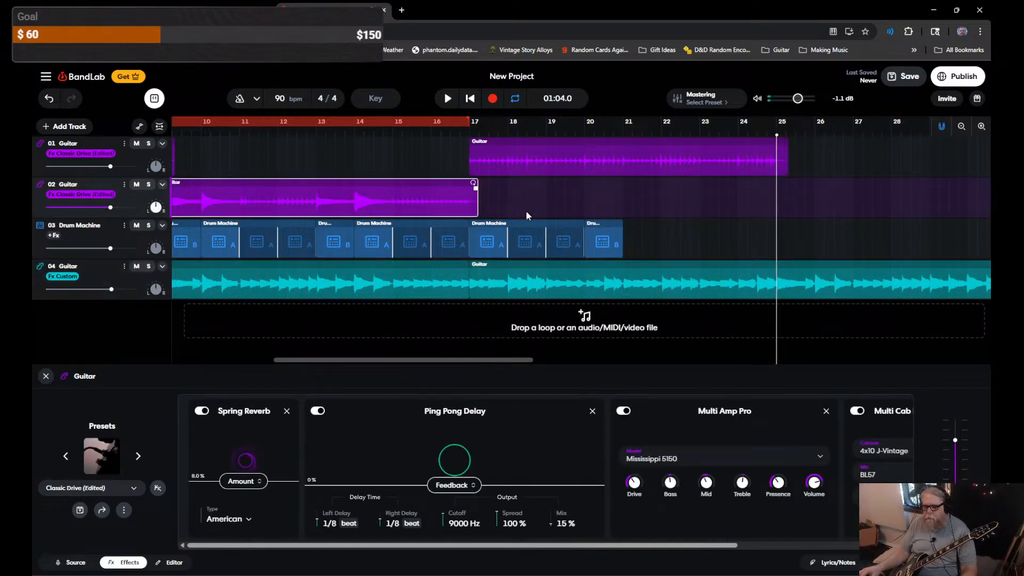
{"action": "key", "text": "ctrl+v"}
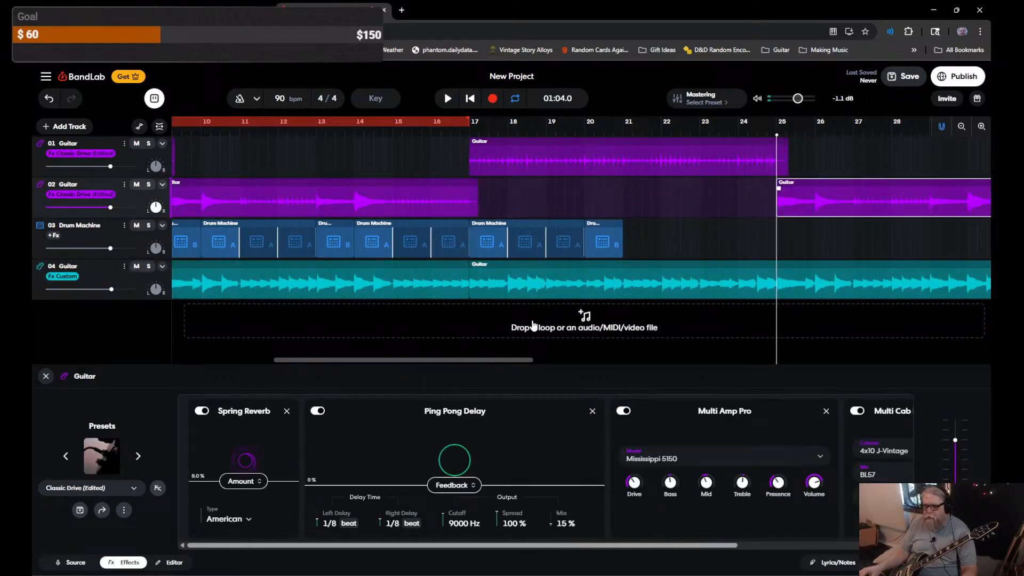
{"action": "left_click_drag", "start_coordinate": [507, 361], "coordinate": [489, 362]}
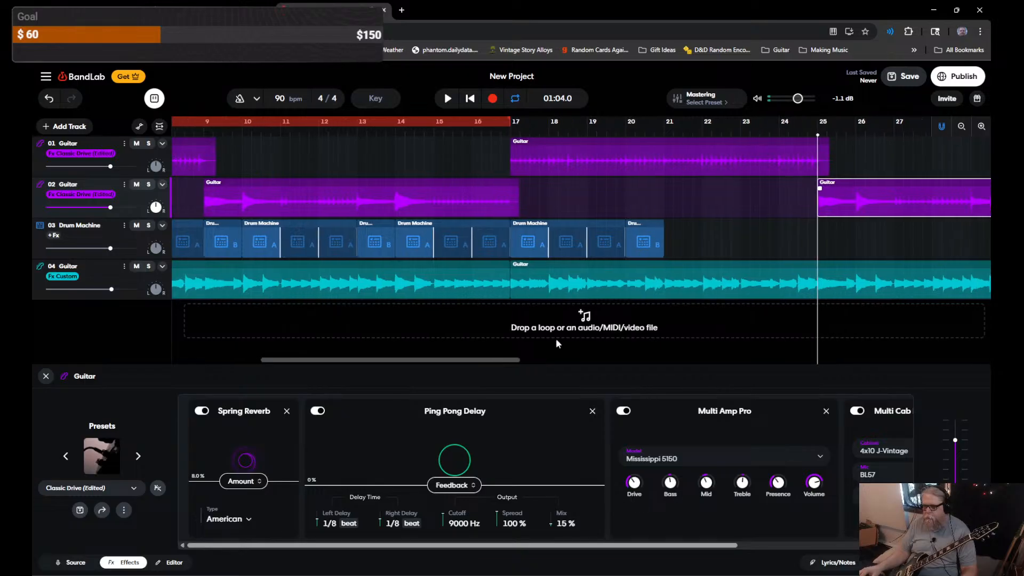
Step: Select the last two drum clips and paste them on the Drum Machine track at bar 21
{"action": "left_click", "coordinate": [626, 256]}
{"action": "left_click", "coordinate": [534, 241], "text": "shift"}
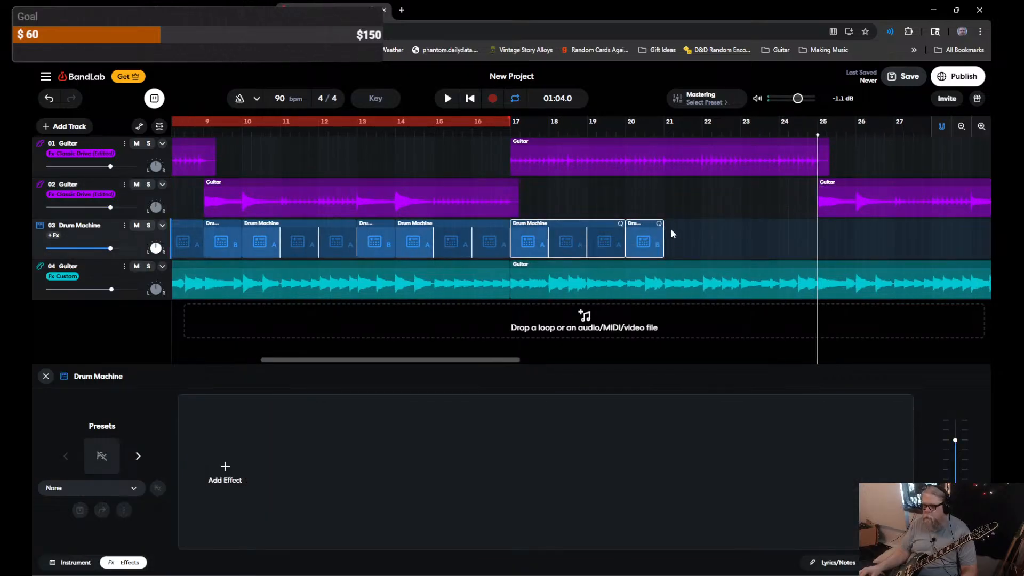
{"action": "left_click", "coordinate": [664, 203]}
{"action": "key", "text": "ctrl+v"}
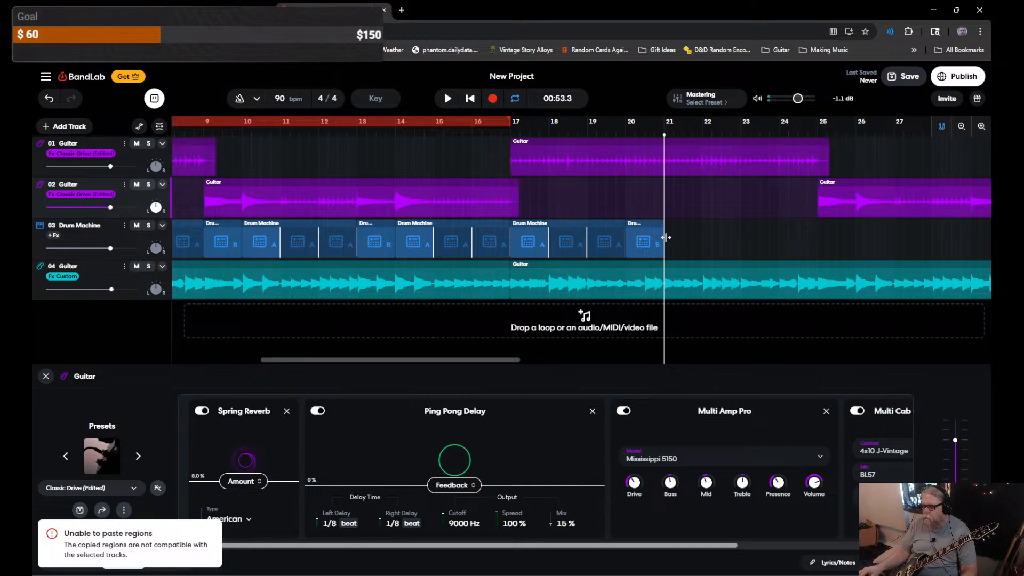
{"action": "left_click", "coordinate": [101, 233]}
{"action": "key", "text": "ctrl+v"}
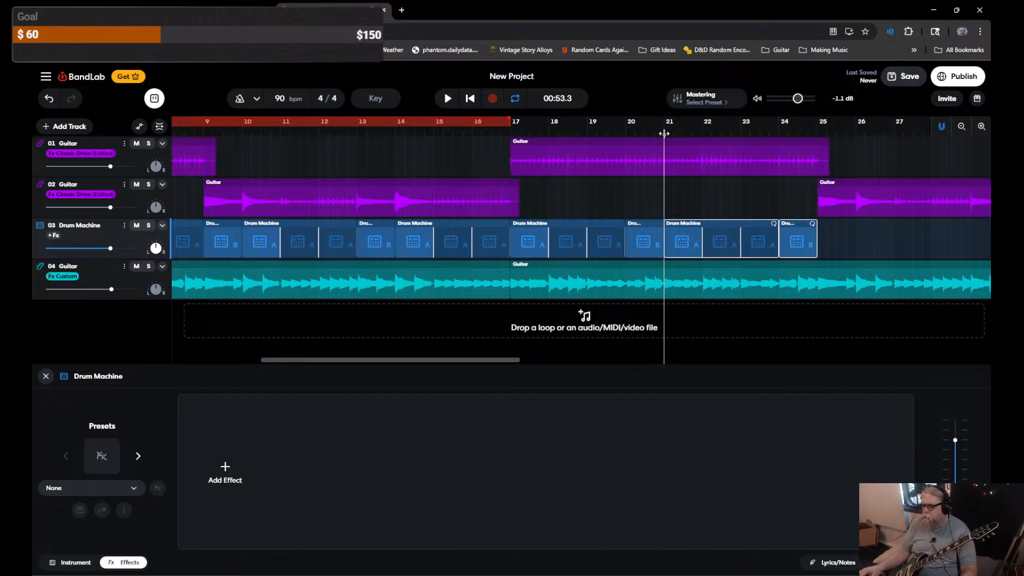
Step: Paste another drum copy at bar 29, set the playhead at bar 33, and scroll back to bar 1
{"action": "left_click_drag", "start_coordinate": [666, 136], "coordinate": [817, 134]}
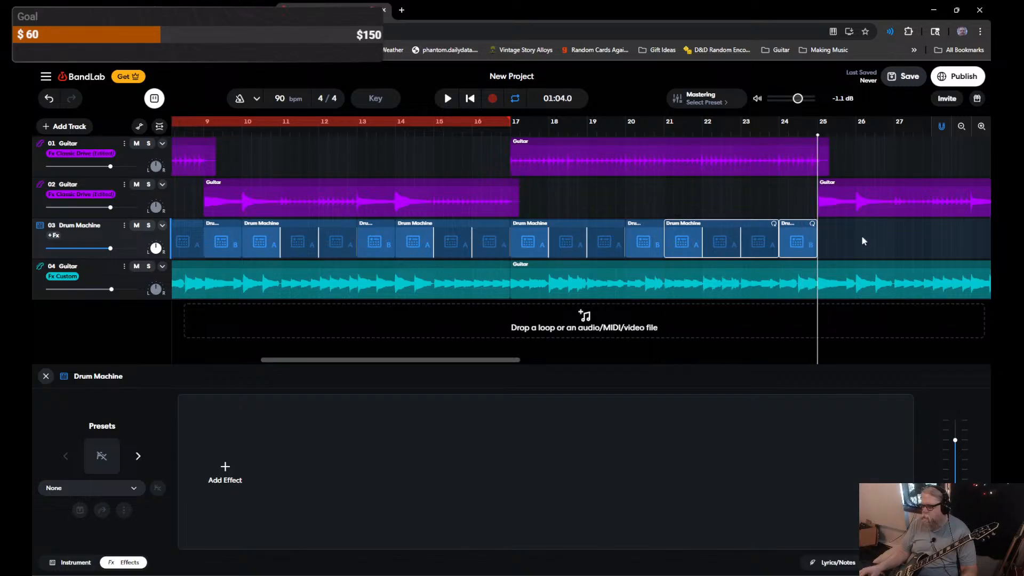
{"action": "left_click_drag", "start_coordinate": [495, 361], "coordinate": [608, 367]}
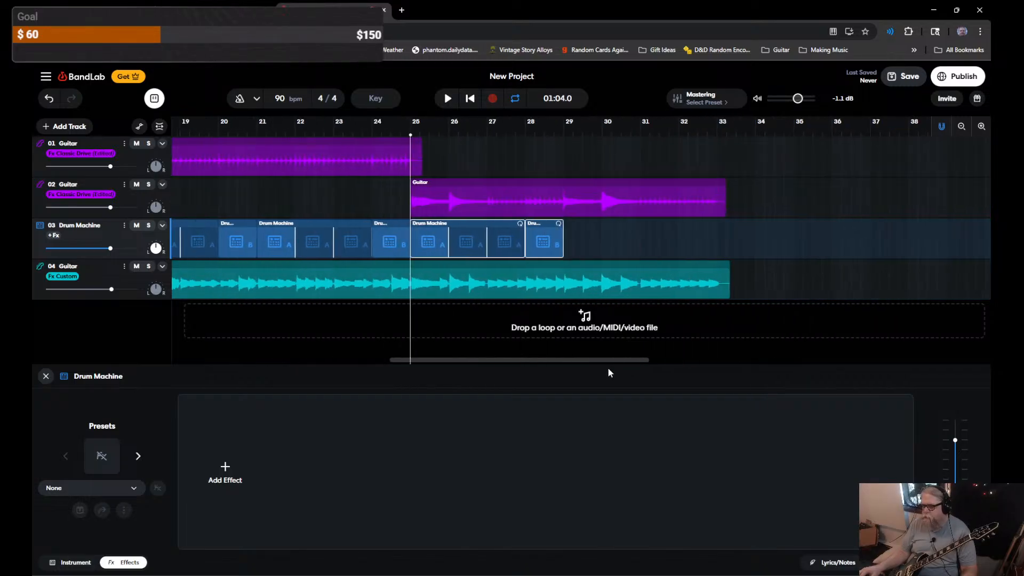
{"action": "left_click_drag", "start_coordinate": [409, 135], "coordinate": [564, 135]}
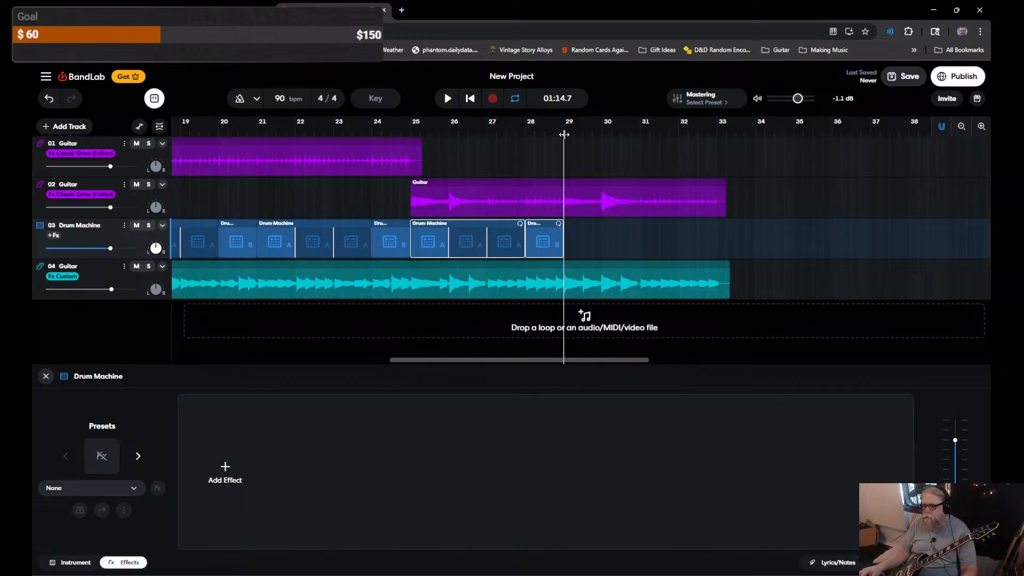
{"action": "key", "text": "ctrl+v"}
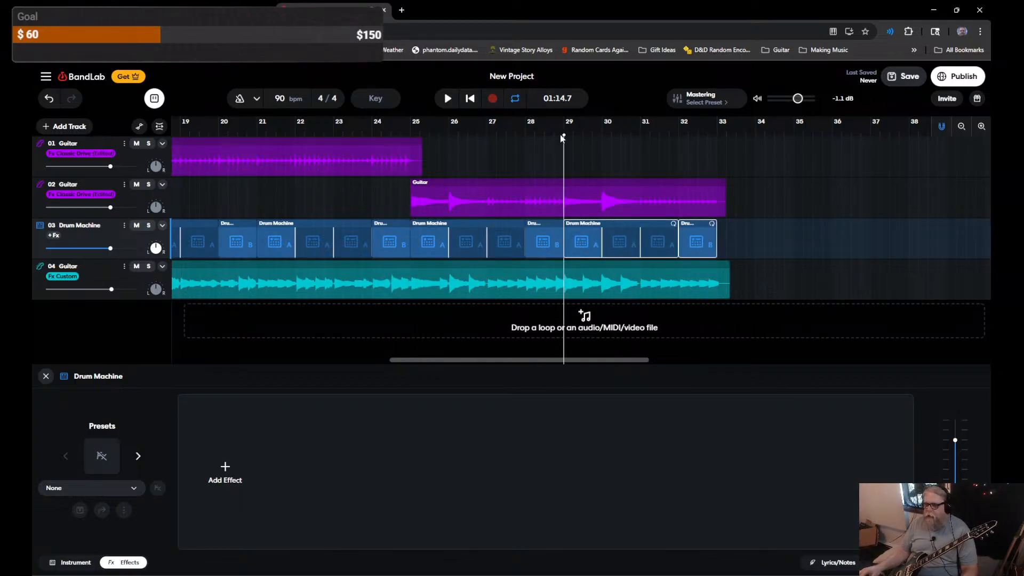
{"action": "left_click_drag", "start_coordinate": [564, 134], "coordinate": [719, 134]}
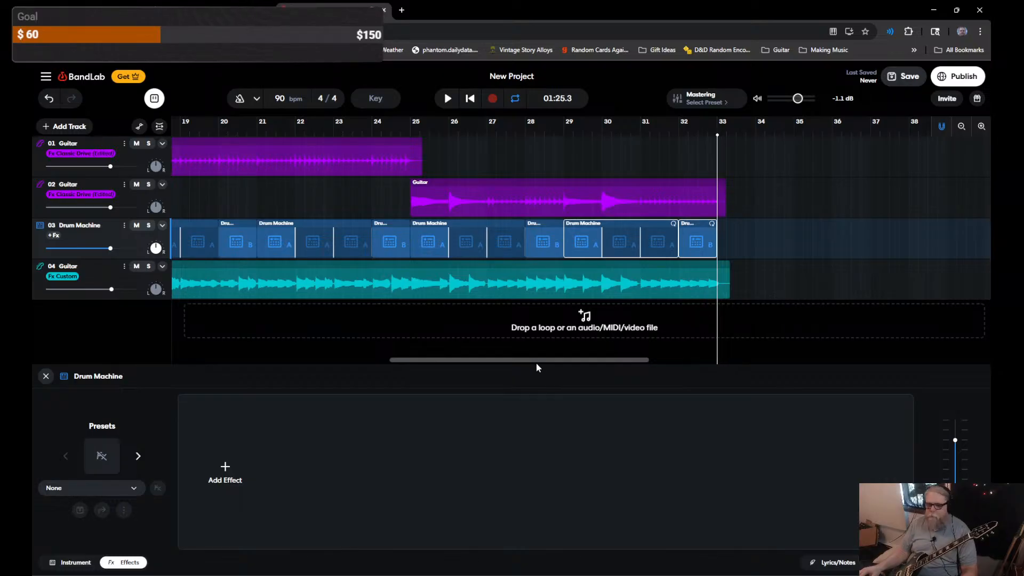
{"action": "left_click_drag", "start_coordinate": [548, 361], "coordinate": [219, 363]}
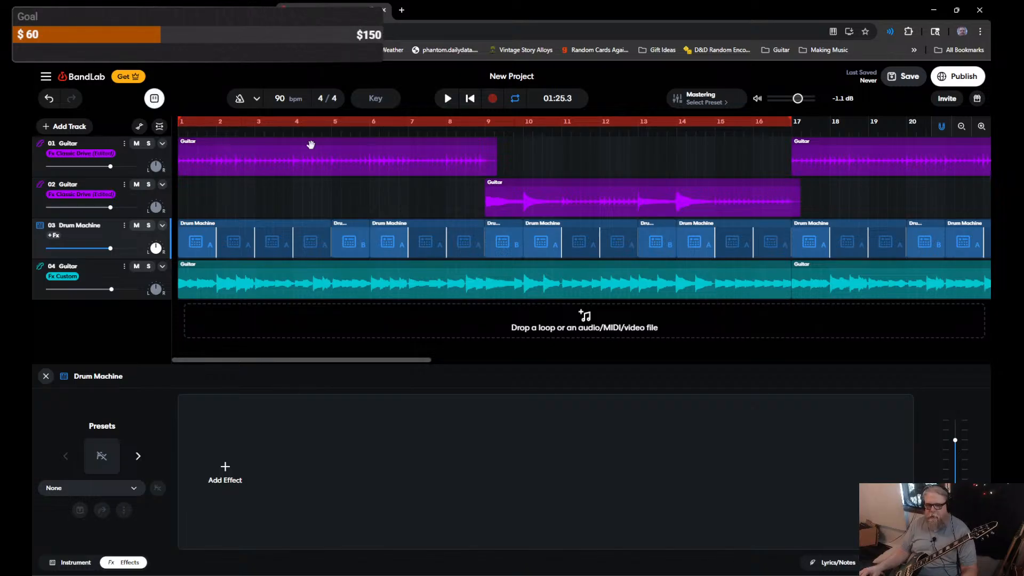
Step: Select track 02 Guitar and play the song from bar 1, stopping around bar 11
{"action": "mouse_move", "coordinate": [790, 119]}
{"action": "left_mouse_down"}
{"action": "mouse_move", "coordinate": [186, 121]}
{"action": "mouse_move", "coordinate": [782, 122]}
{"action": "left_mouse_up"}
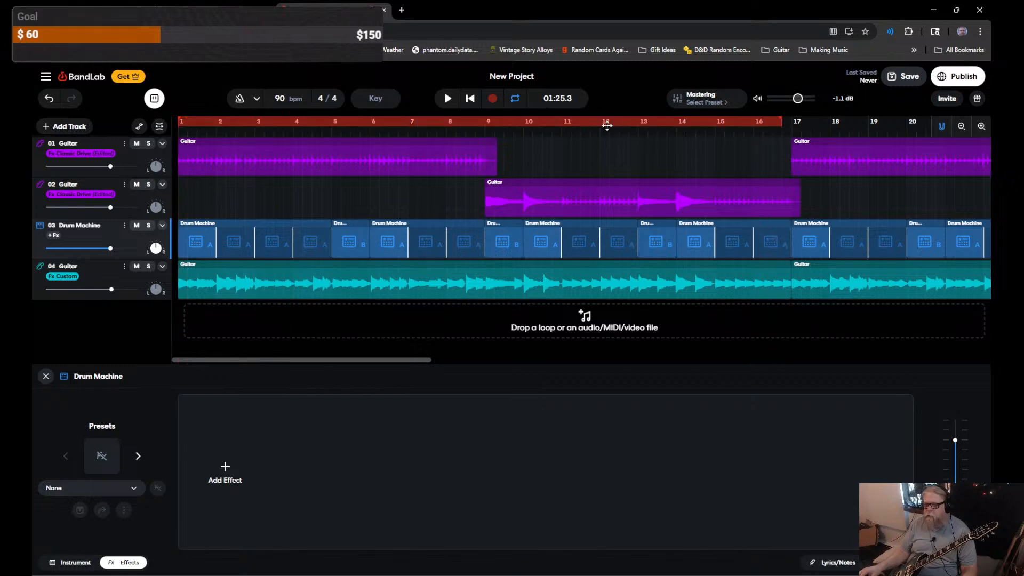
{"action": "left_click", "coordinate": [193, 195]}
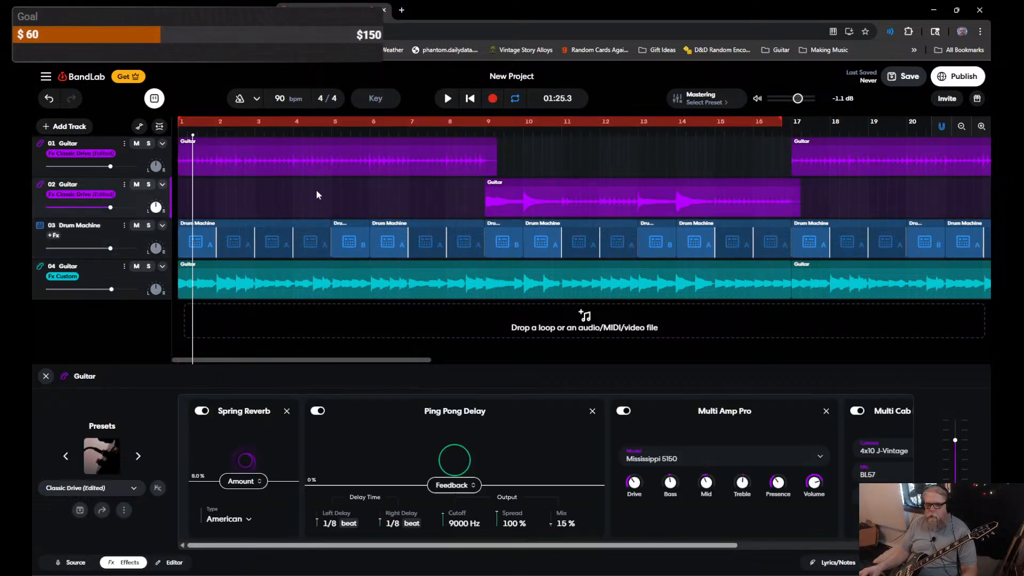
{"action": "left_click", "coordinate": [470, 99]}
{"action": "left_click", "coordinate": [449, 100]}
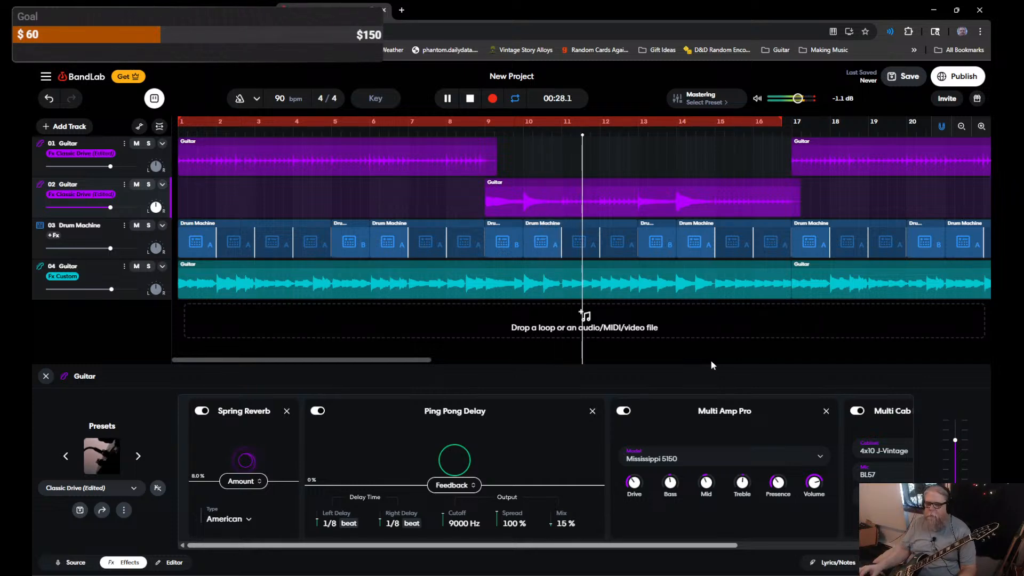
{"action": "key", "text": "space"}
Step: Delete the Drum Machine clips in bars 9–16
{"action": "left_click", "coordinate": [91, 239]}
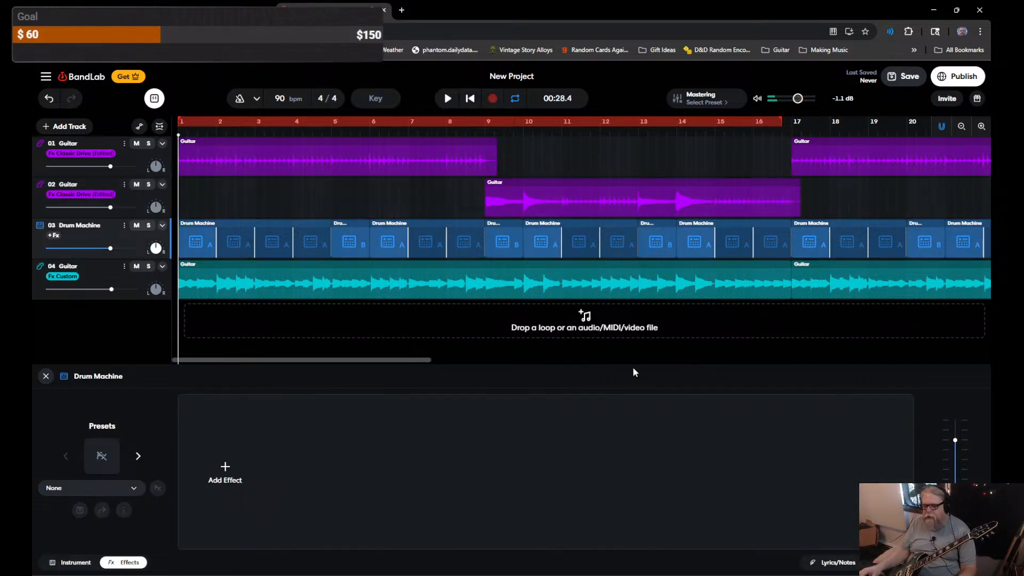
{"action": "left_click", "coordinate": [503, 243]}
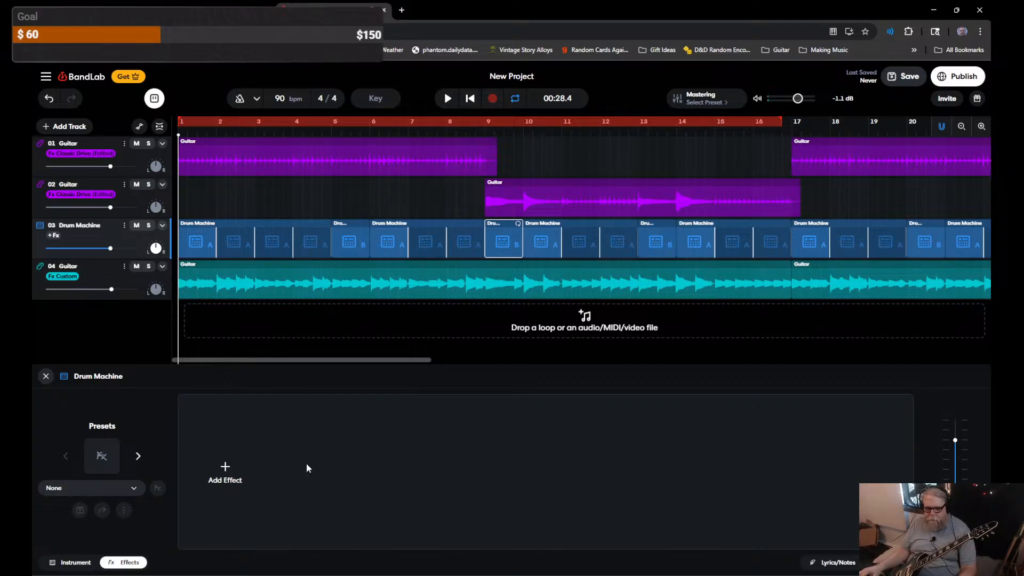
{"action": "double_click", "coordinate": [503, 235]}
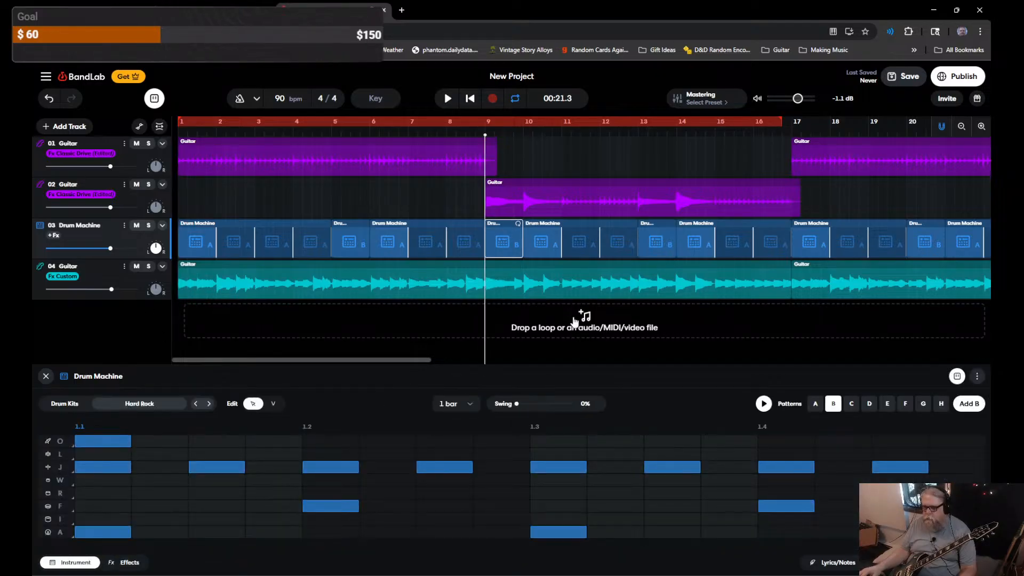
{"action": "key", "text": "Delete"}
{"action": "left_click", "coordinate": [541, 247]}
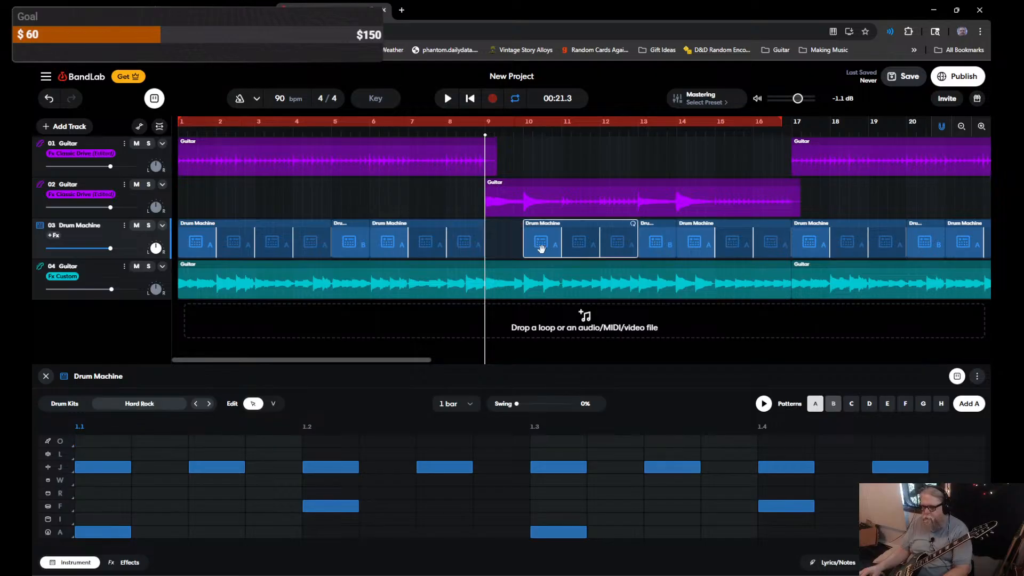
{"action": "key", "text": "Delete"}
{"action": "left_click", "coordinate": [652, 246]}
{"action": "key", "text": "Delete"}
{"action": "left_click", "coordinate": [719, 244]}
{"action": "key", "text": "Delete"}
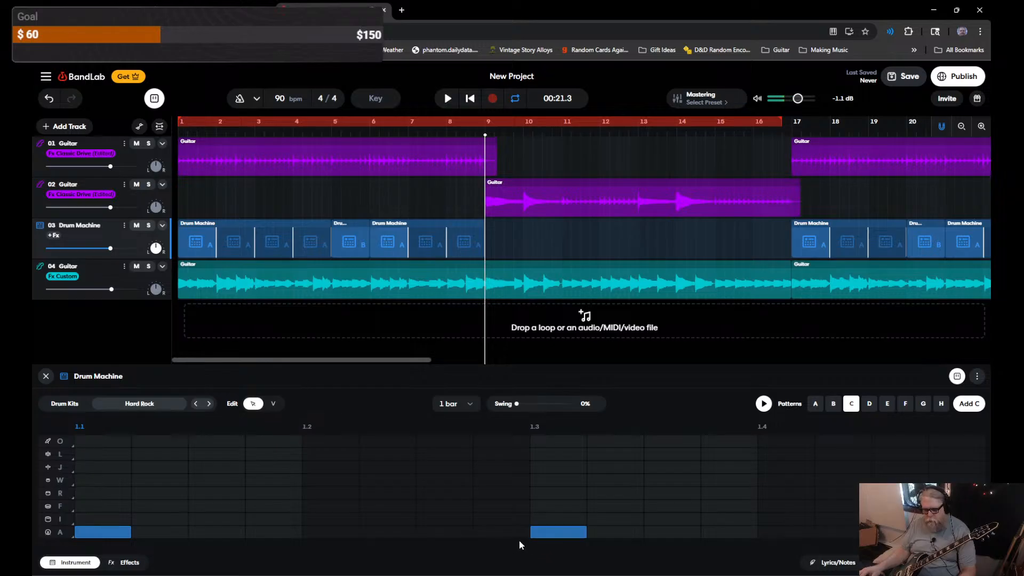
Step: In pattern C, remove the A-row hit at 1.3, add an F hit at 1.4, and set row W to Ride
{"action": "left_click", "coordinate": [551, 532]}
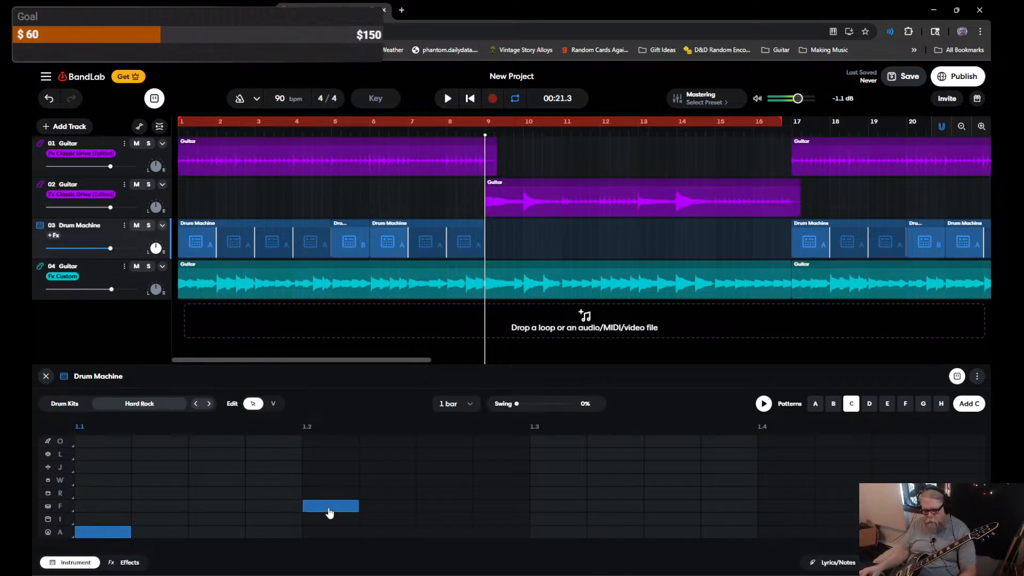
{"action": "left_click", "coordinate": [766, 508]}
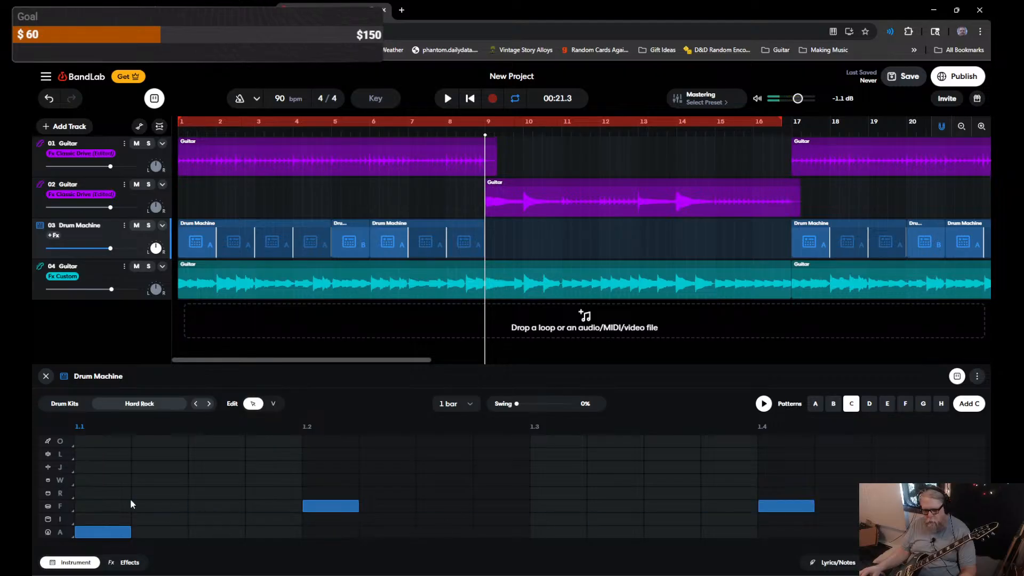
{"action": "left_click", "coordinate": [62, 472]}
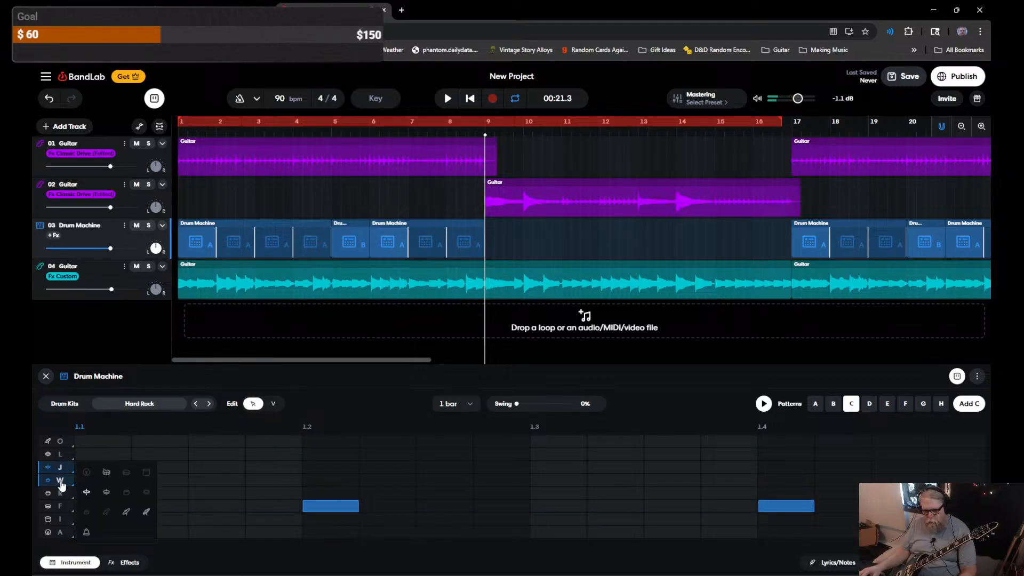
{"action": "left_click", "coordinate": [58, 457]}
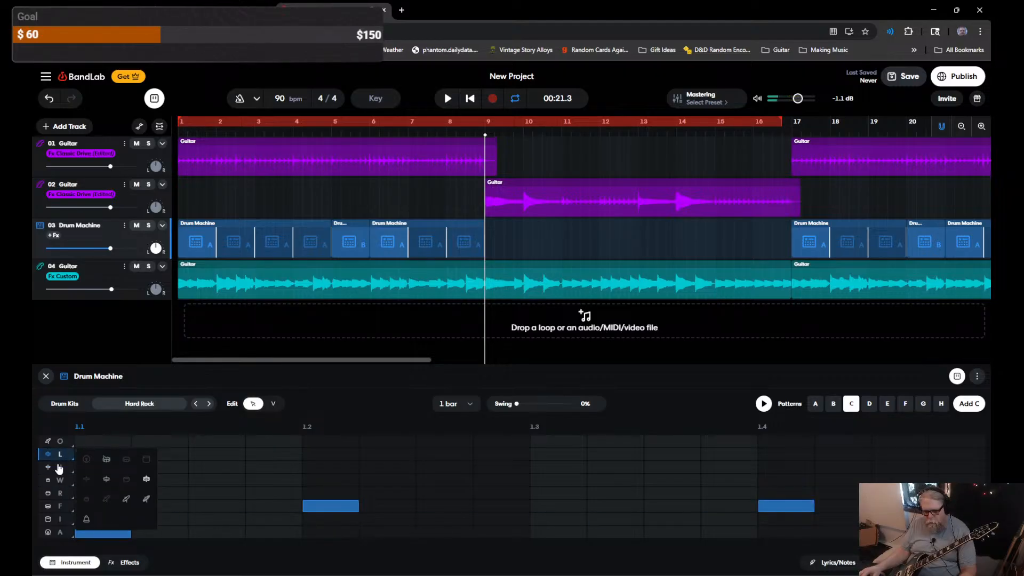
{"action": "left_click", "coordinate": [61, 484]}
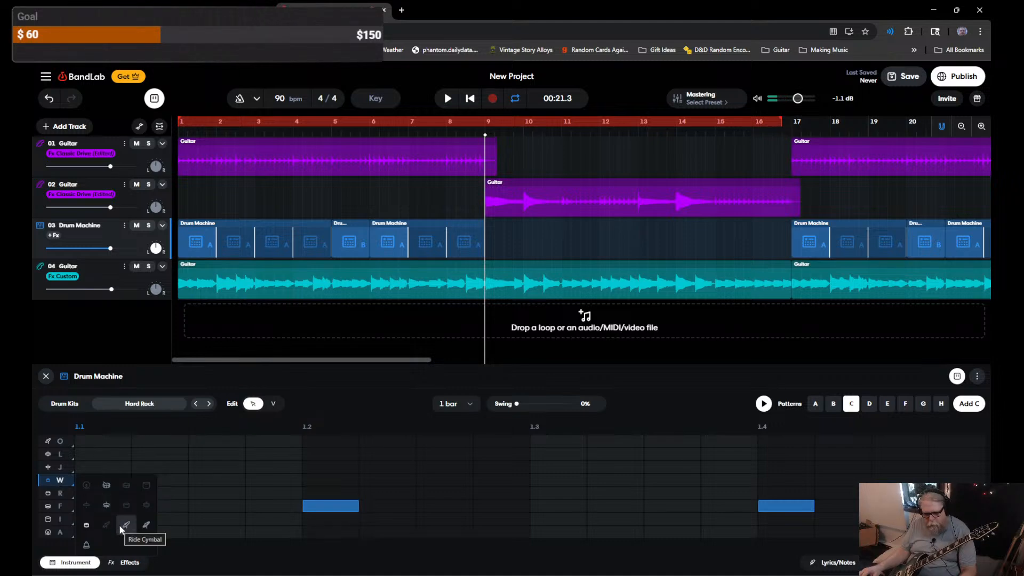
{"action": "left_click", "coordinate": [145, 526]}
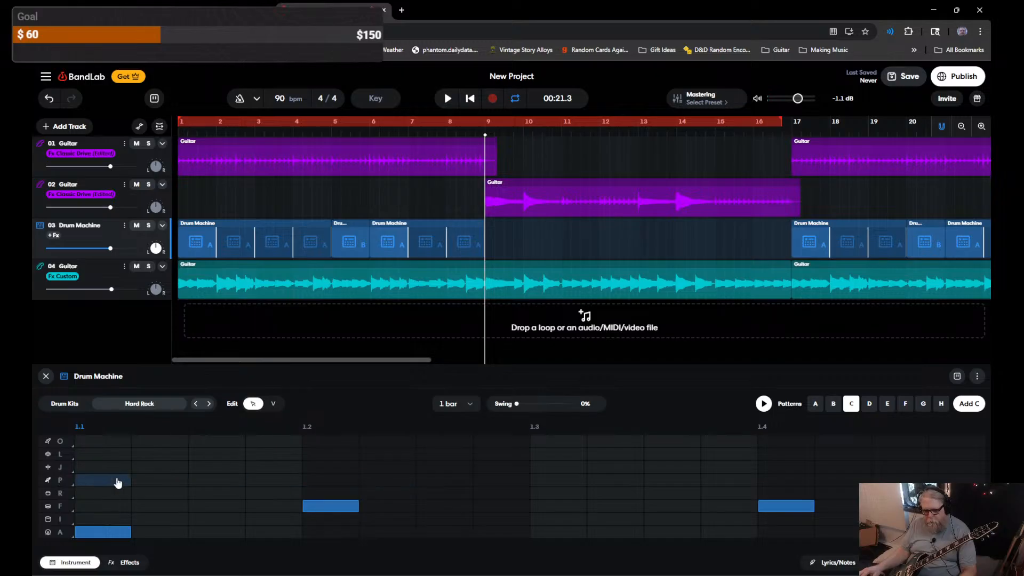
Step: Add ride hits at 2.1, 3.1 and 4.1, preview the beat, and set pattern length to 4 bars
{"action": "left_click", "coordinate": [212, 483]}
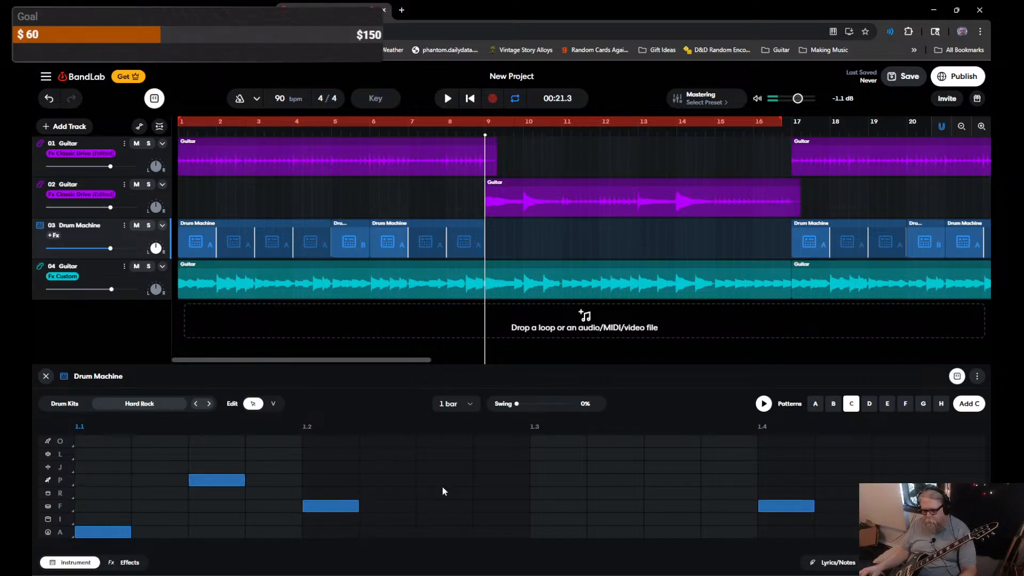
{"action": "left_click", "coordinate": [454, 482]}
{"action": "left_click", "coordinate": [691, 483]}
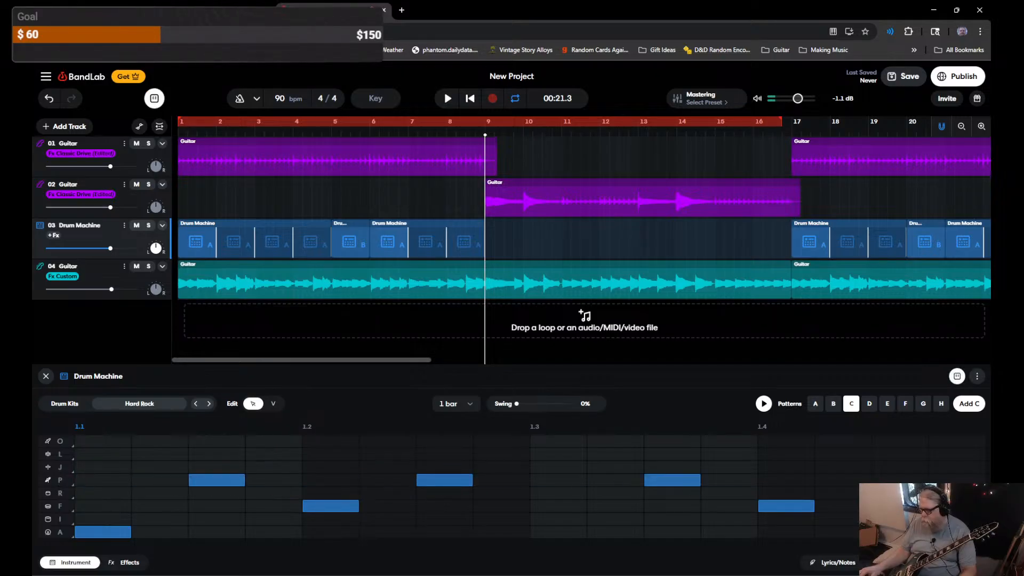
{"action": "left_click", "coordinate": [762, 404]}
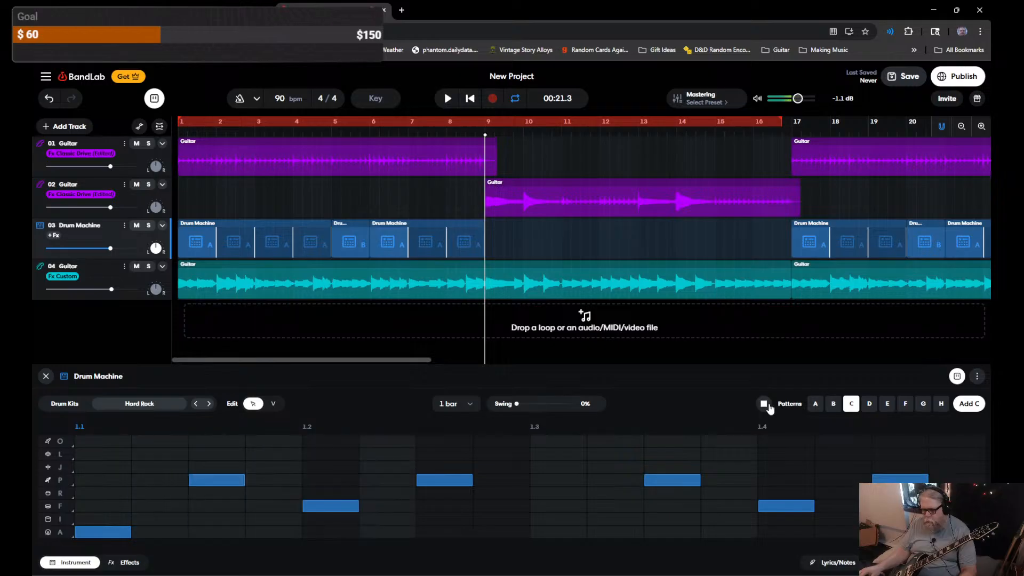
{"action": "left_click", "coordinate": [764, 405]}
{"action": "left_click", "coordinate": [764, 404]}
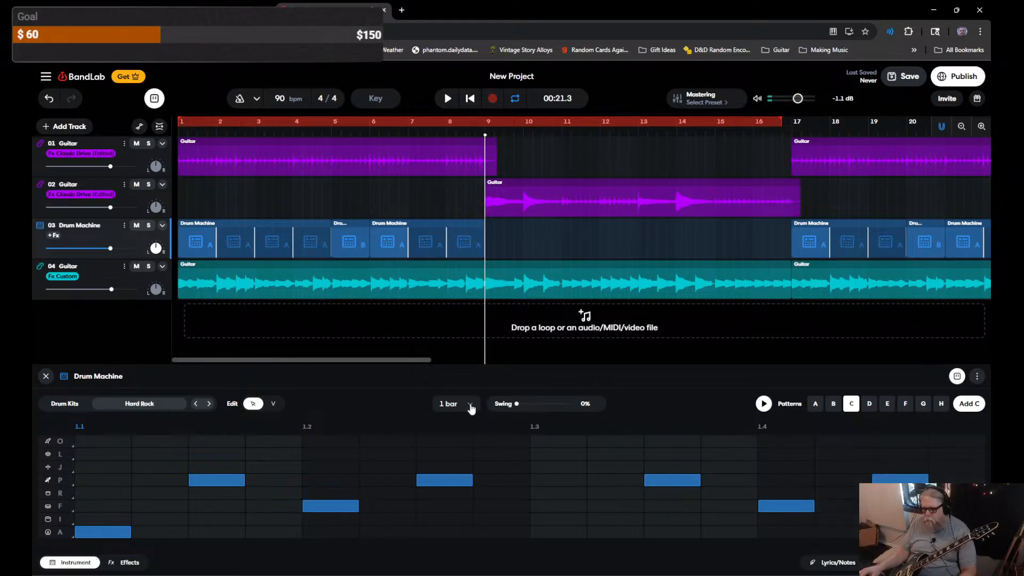
{"action": "left_click", "coordinate": [471, 408]}
{"action": "left_click", "coordinate": [448, 466]}
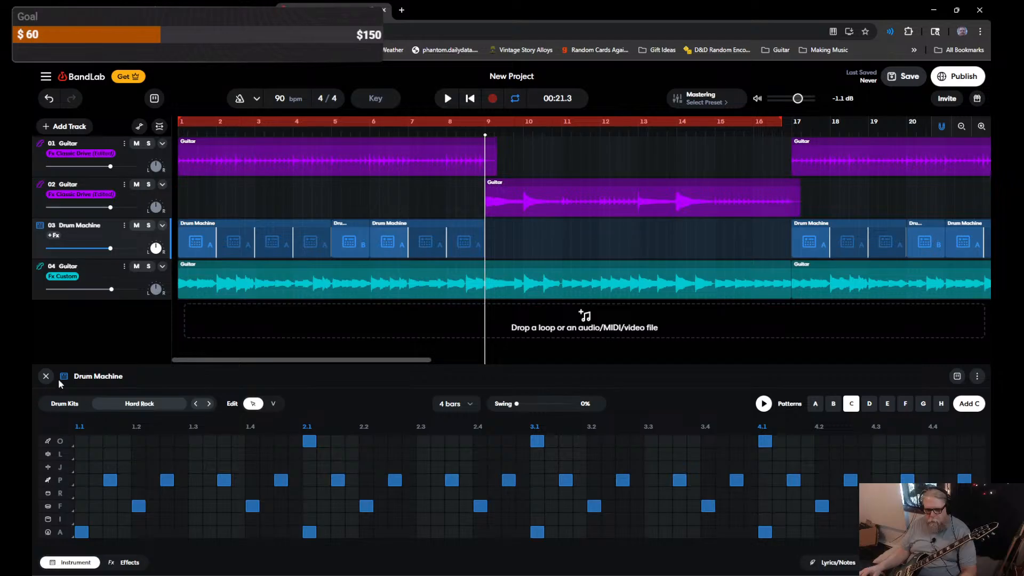
Step: Insert pattern C drum clips at bars 9 and 13 and play the song until 00:15.7
{"action": "double_click", "coordinate": [490, 238]}
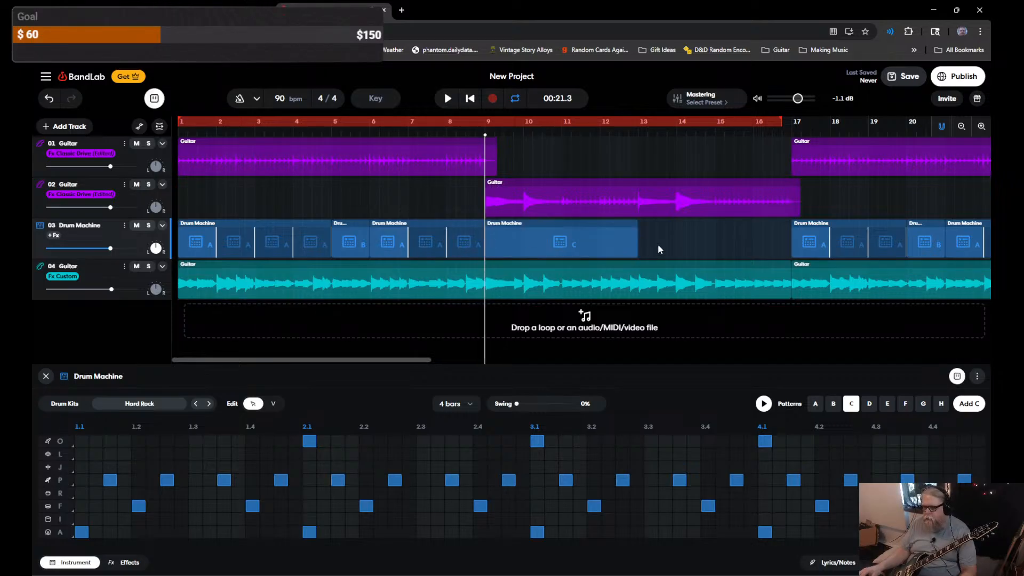
{"action": "double_click", "coordinate": [639, 238]}
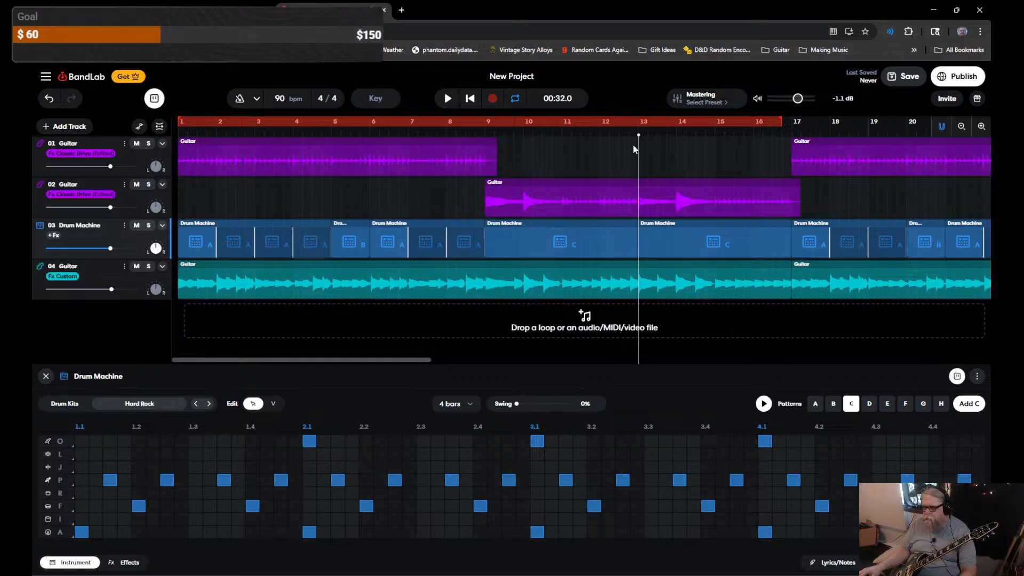
{"action": "key", "text": "space"}
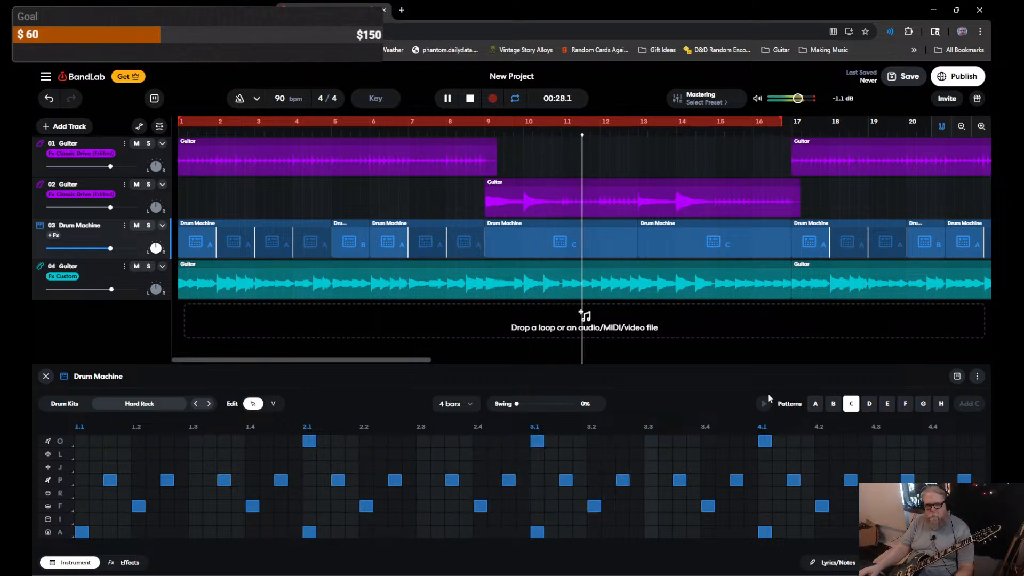
{"action": "key", "text": "space"}
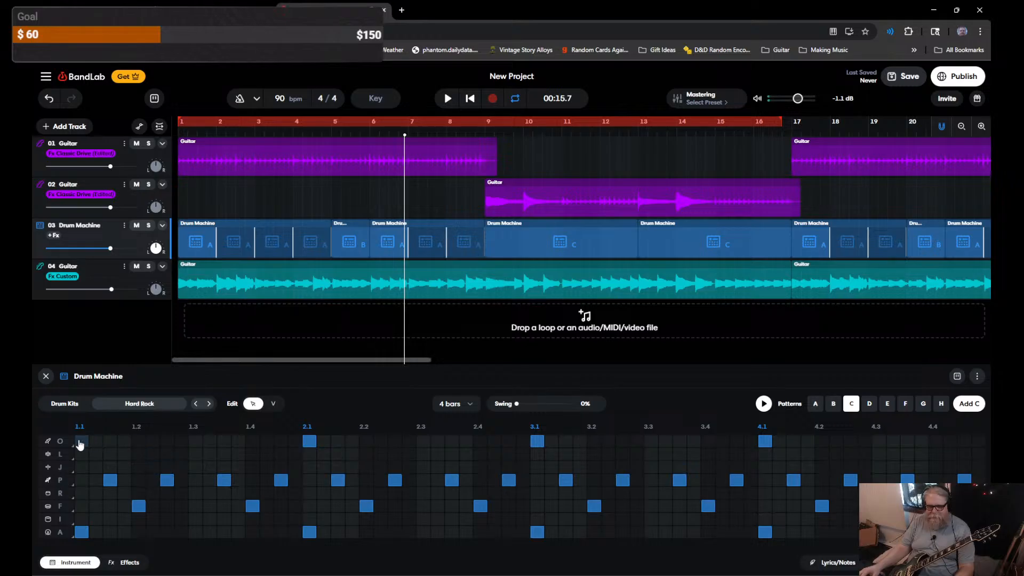
Step: Preview pattern C alone, play the song to 00:29.1, and show the J row's sound choices
{"action": "key", "text": "space"}
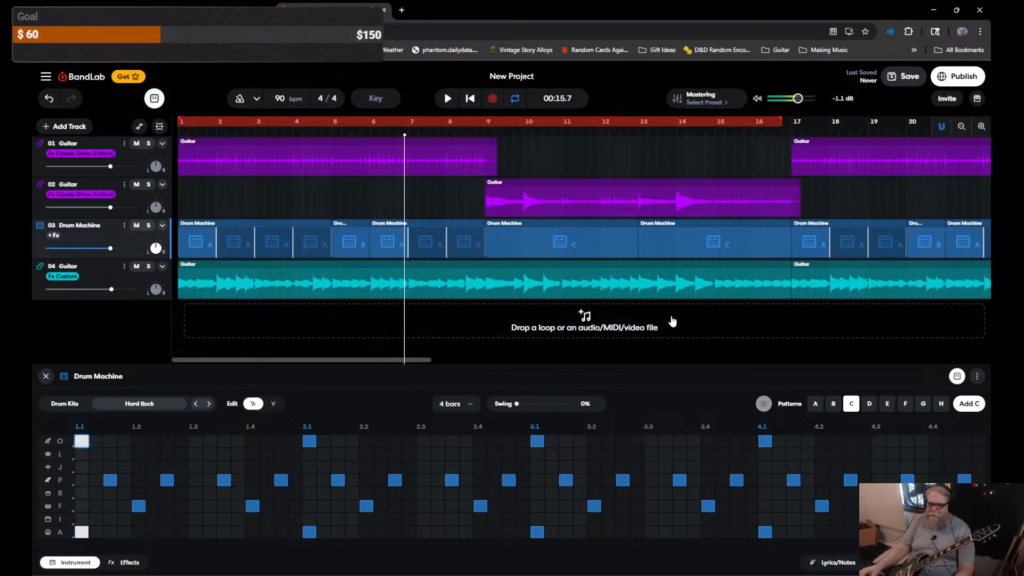
{"action": "key", "text": "space"}
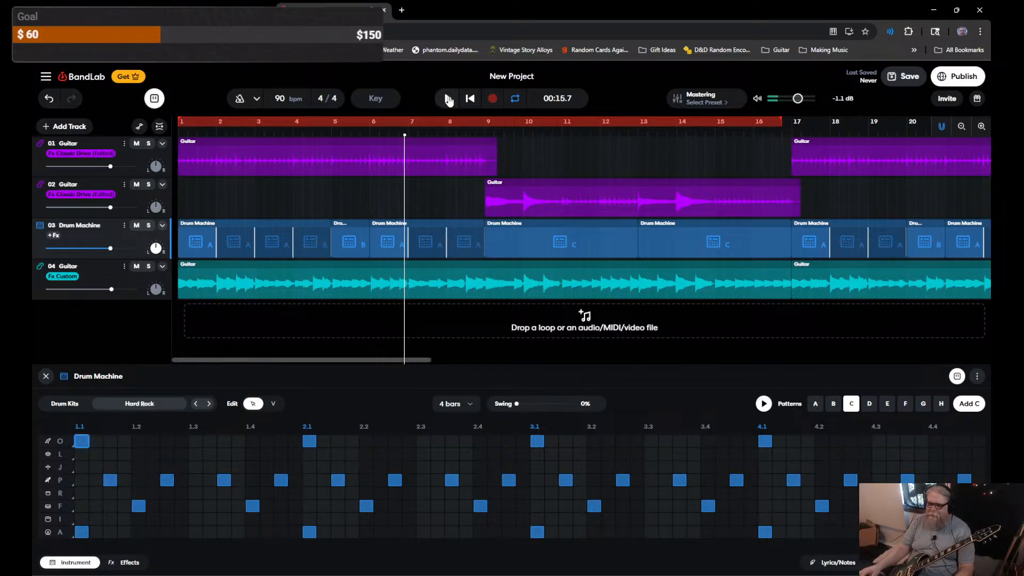
{"action": "left_click", "coordinate": [448, 99]}
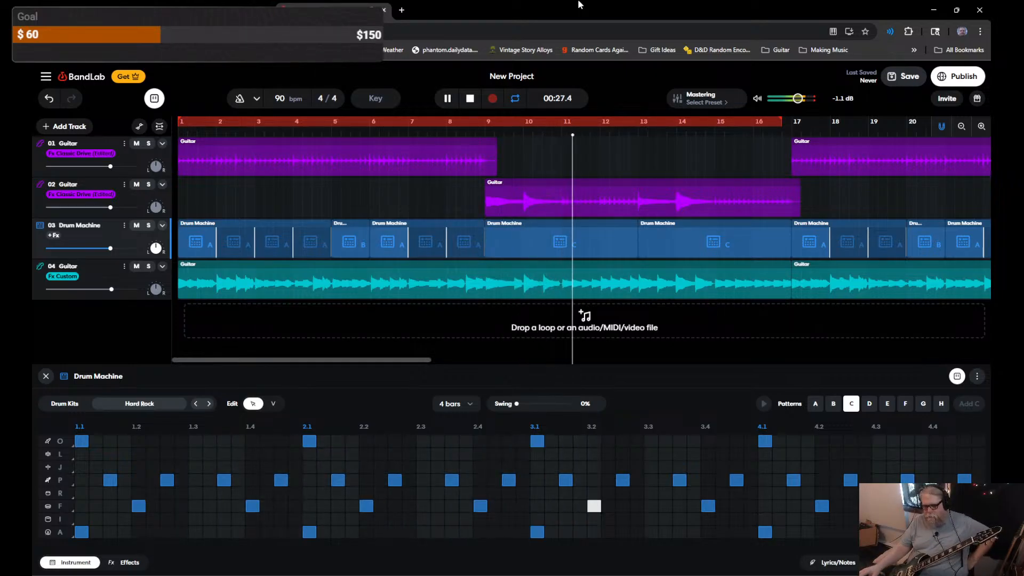
{"action": "key", "text": "space"}
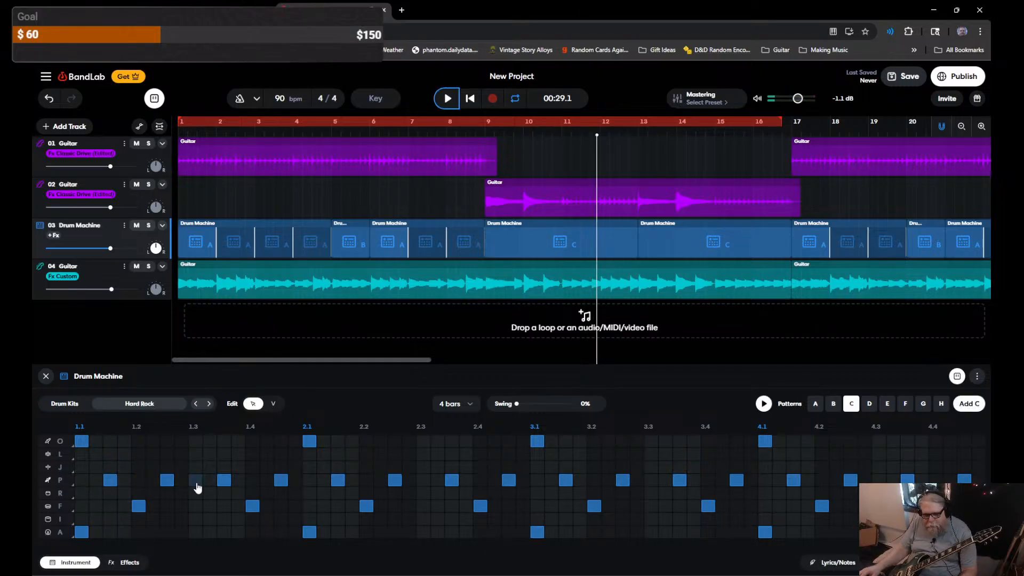
{"action": "left_click", "coordinate": [65, 472]}
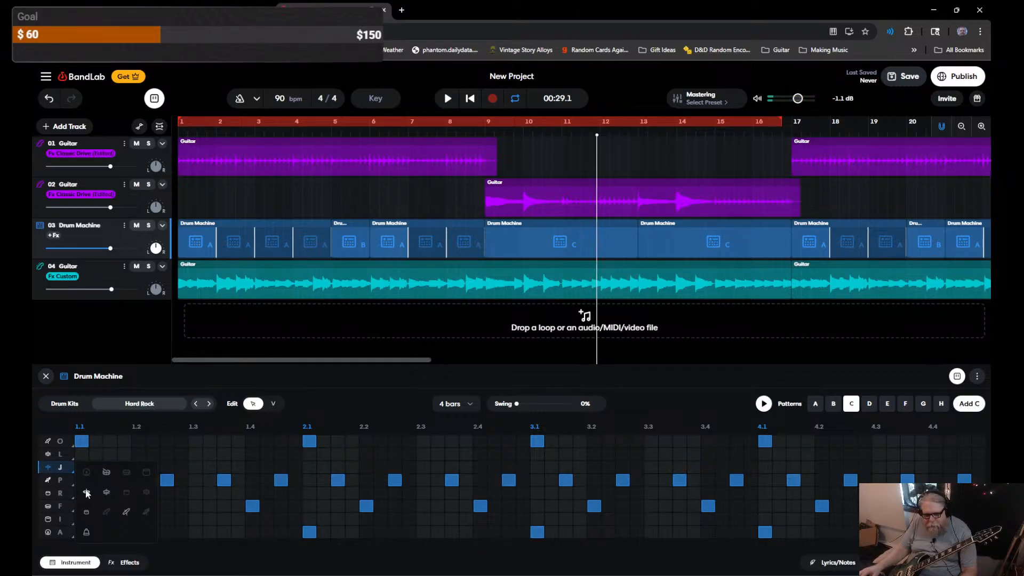
Step: Change the J drum row to a bell sound and play the song from bar 8
{"action": "left_click", "coordinate": [87, 532]}
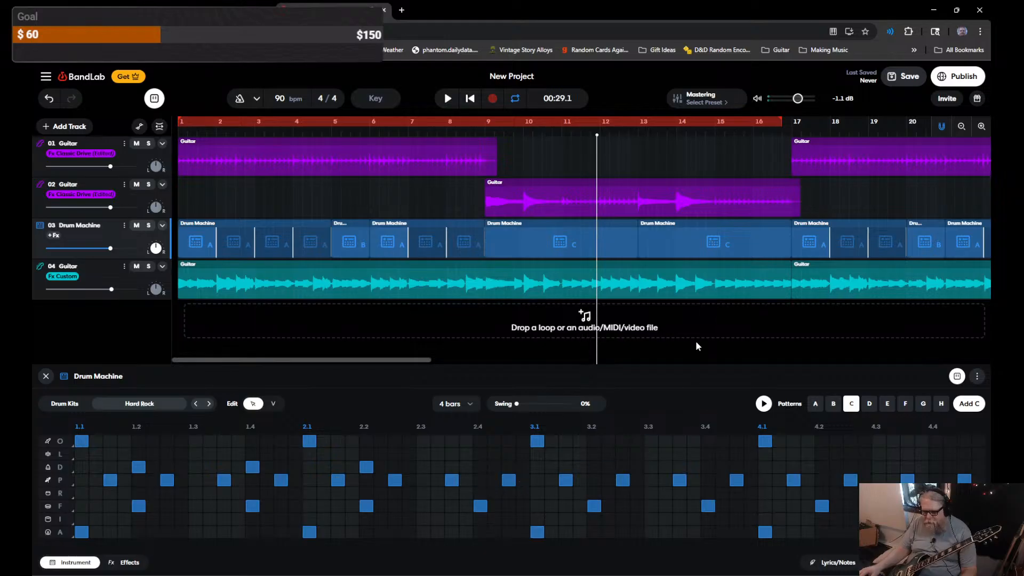
{"action": "key", "text": "space"}
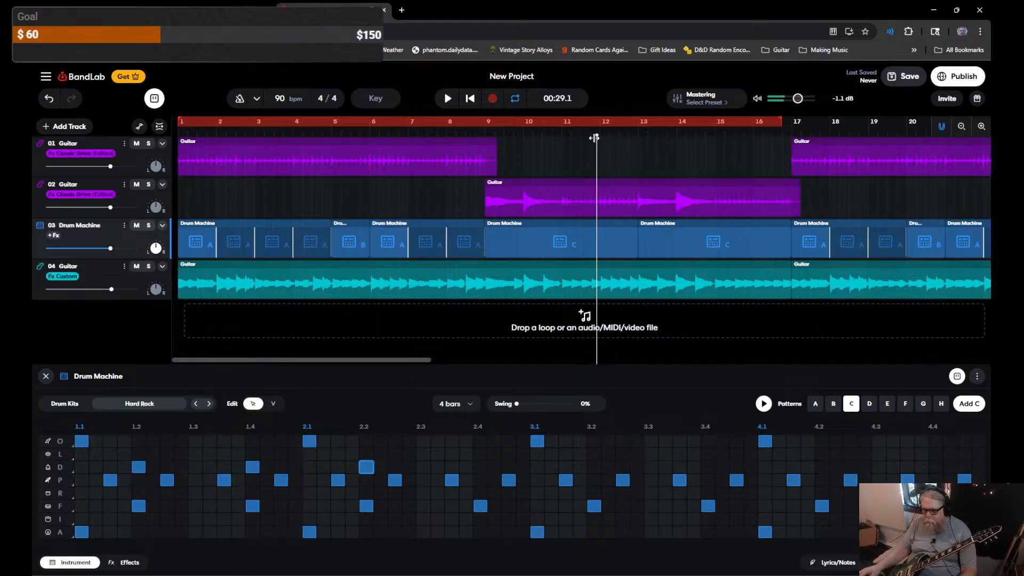
{"action": "left_click_drag", "start_coordinate": [594, 138], "coordinate": [457, 138]}
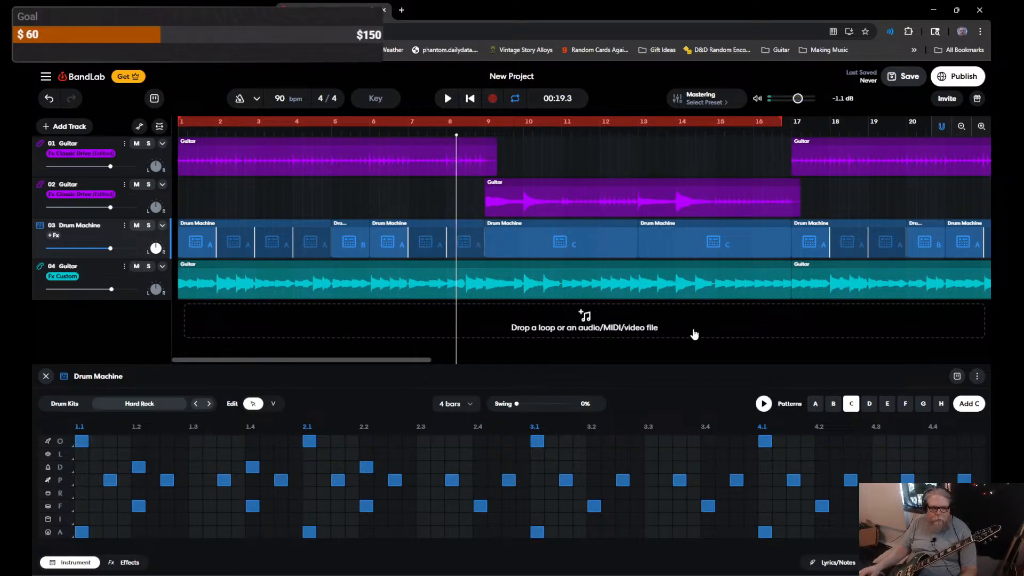
{"action": "key", "text": "space"}
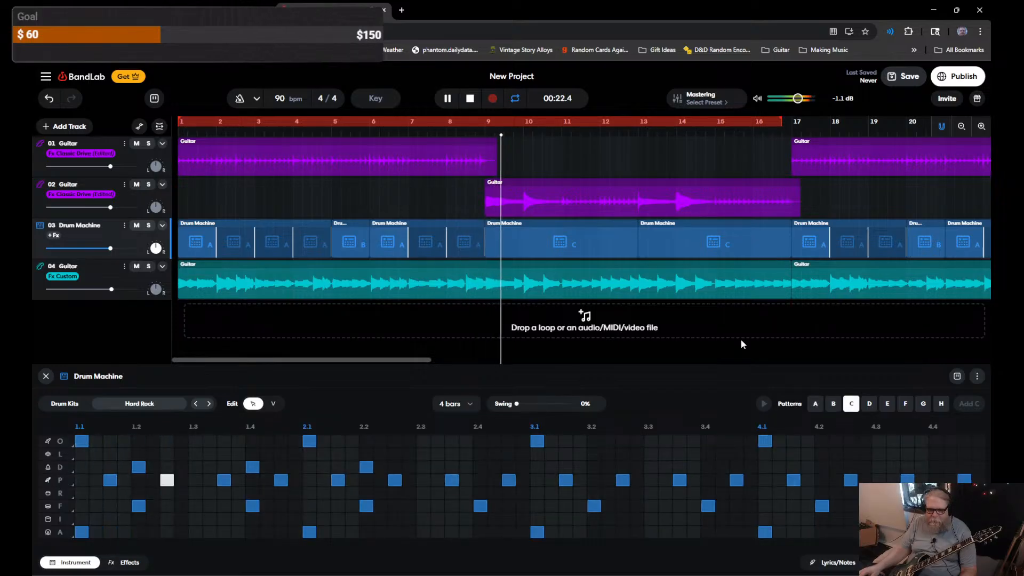
{"action": "key", "text": "space"}
Step: Move the D-row hits to 1.3, 2.3, 3.3 and 4.3, then play the song with the new pattern
{"action": "left_click", "coordinate": [139, 467]}
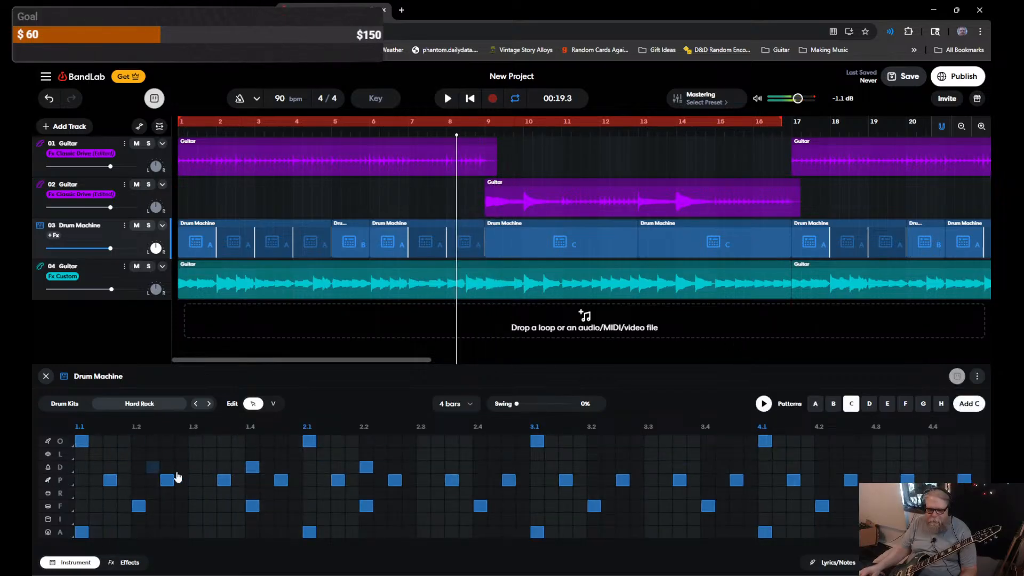
{"action": "left_click", "coordinate": [196, 466]}
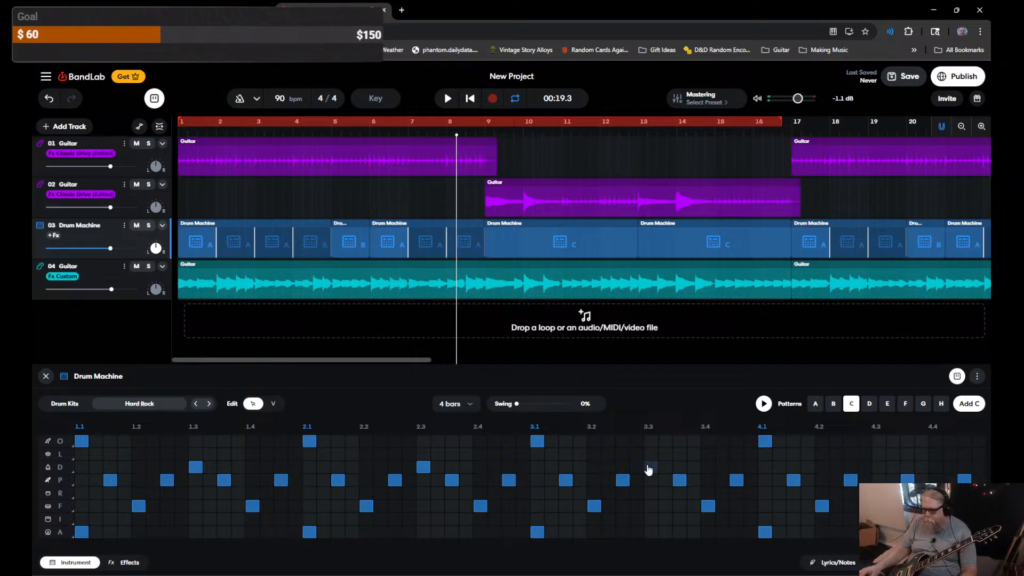
{"action": "left_click", "coordinate": [879, 468]}
{"action": "key", "text": "space"}
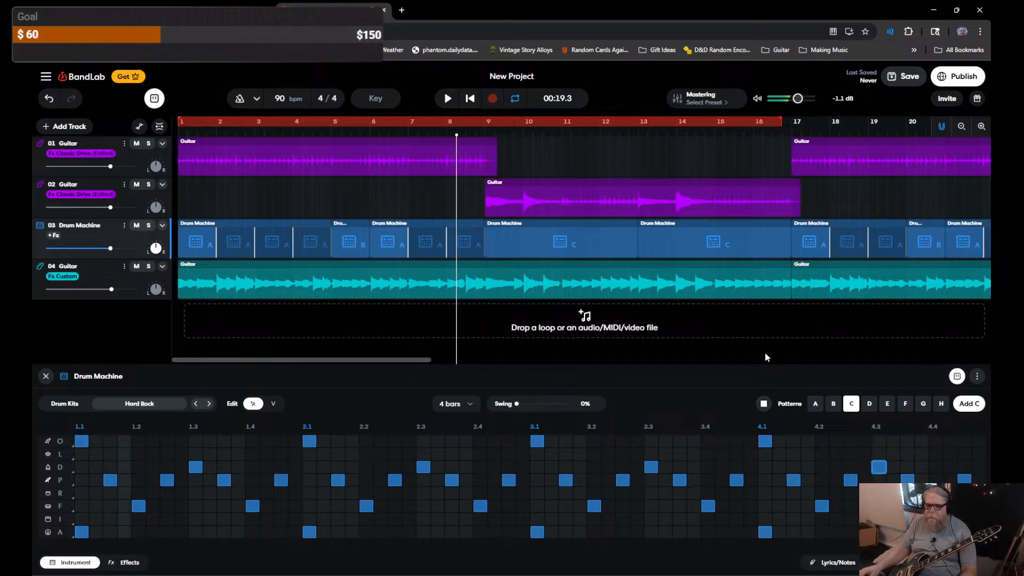
{"action": "key", "text": "space"}
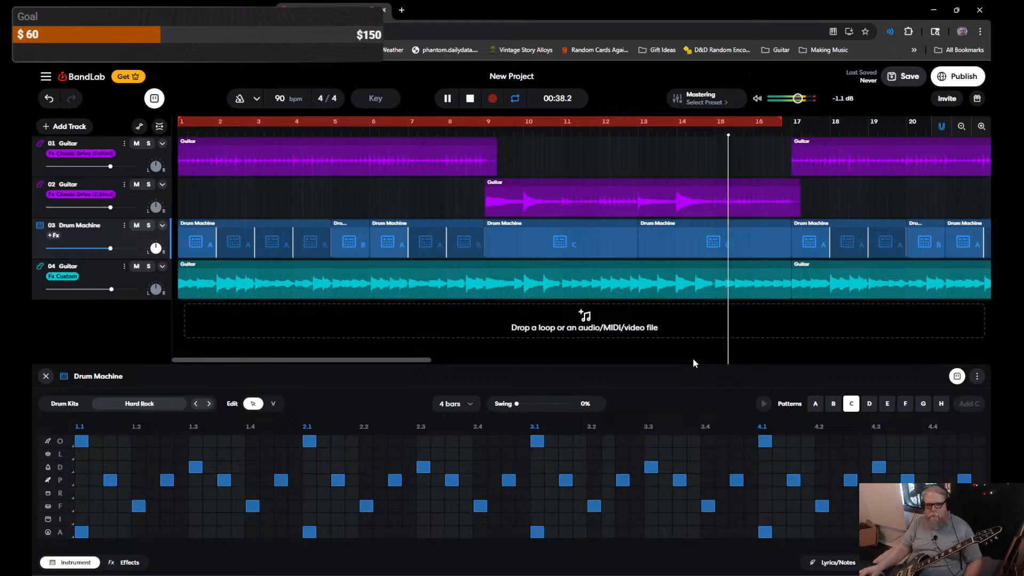
Step: Compare the Tape, Clarity and Fire mastering presets during playback, then apply Tape at 50
{"action": "left_click", "coordinate": [708, 101]}
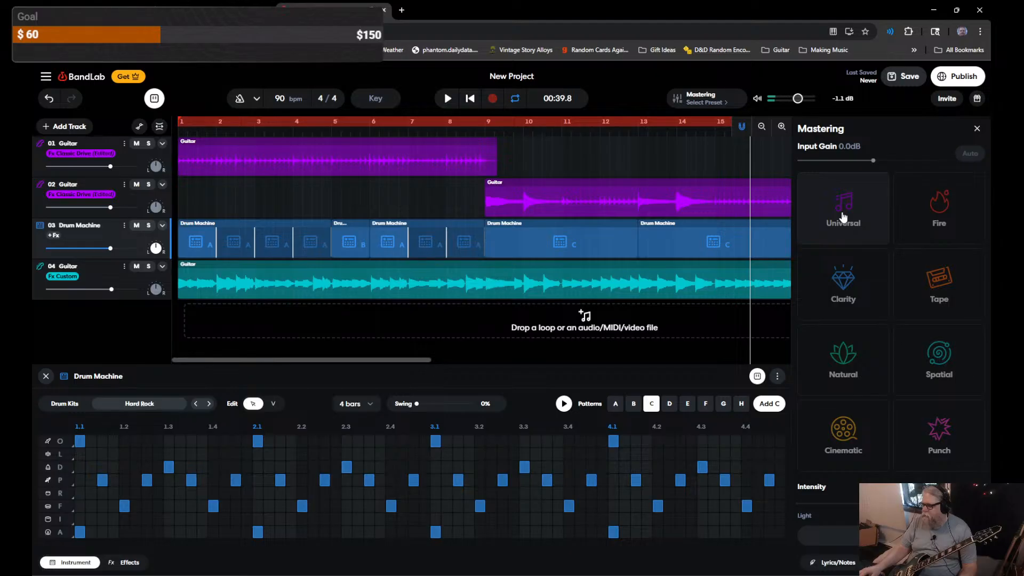
{"action": "left_click", "coordinate": [938, 277]}
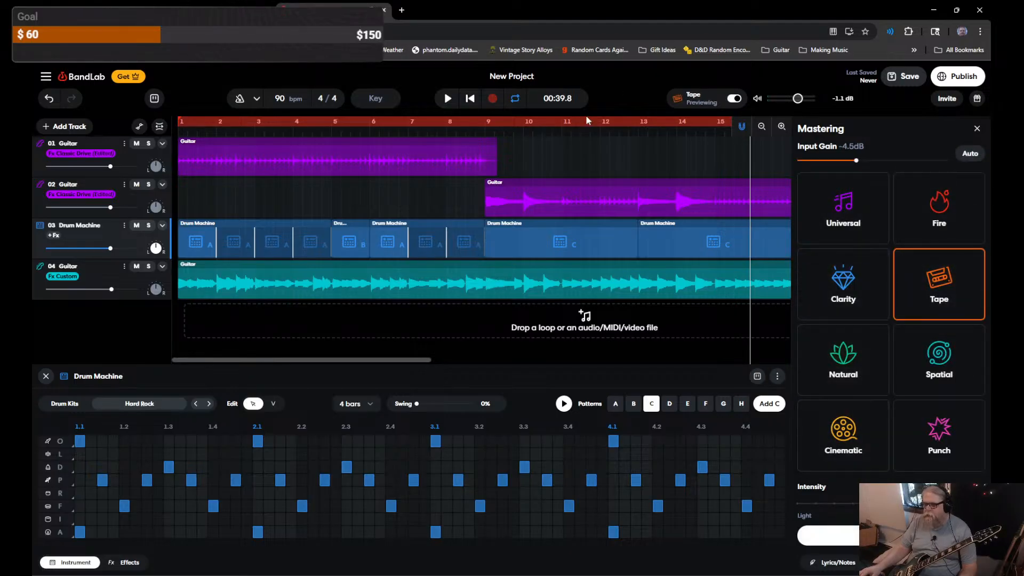
{"action": "left_click", "coordinate": [448, 99]}
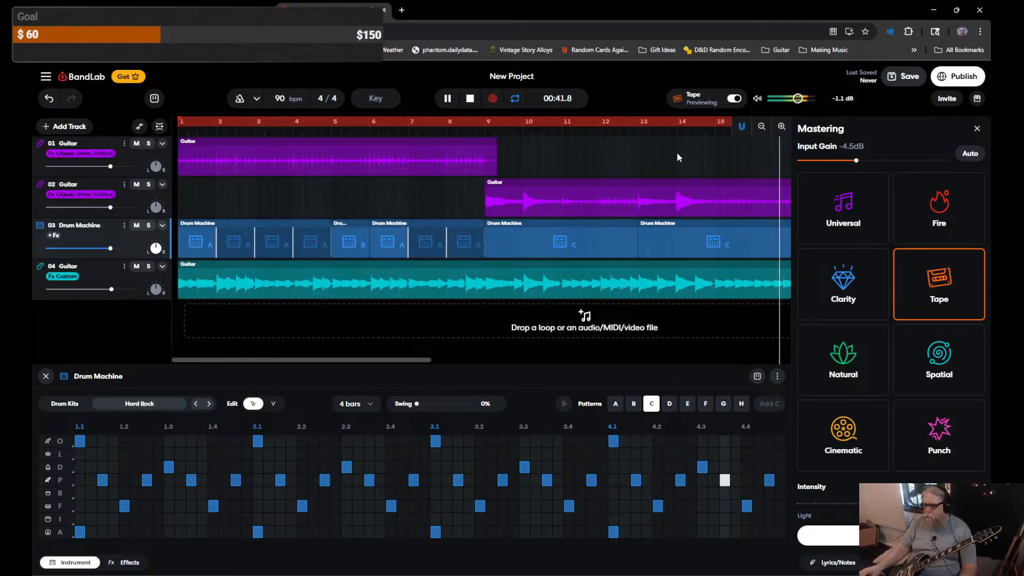
{"action": "left_click", "coordinate": [867, 303]}
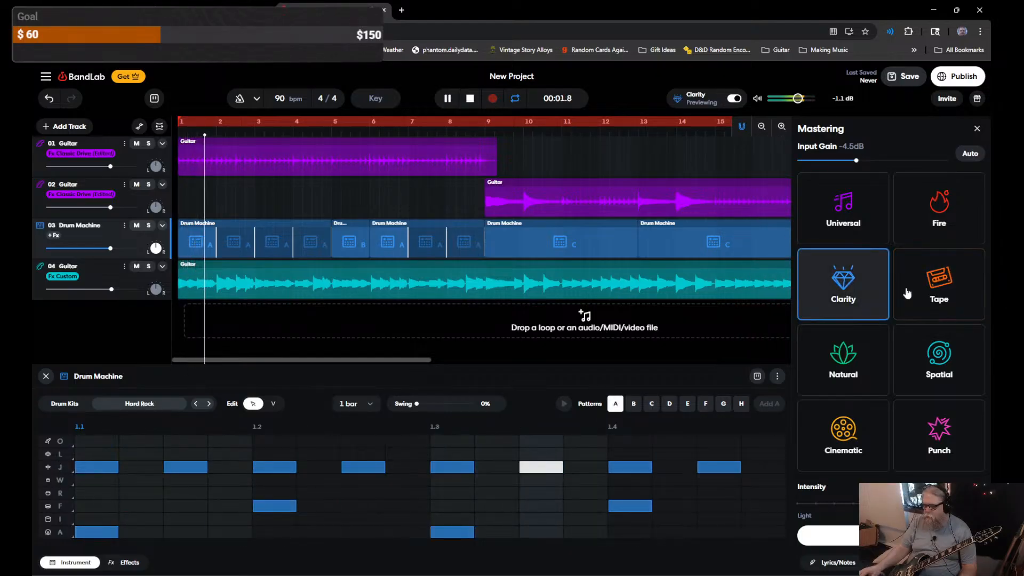
{"action": "left_click", "coordinate": [938, 216]}
{"action": "left_click", "coordinate": [939, 299]}
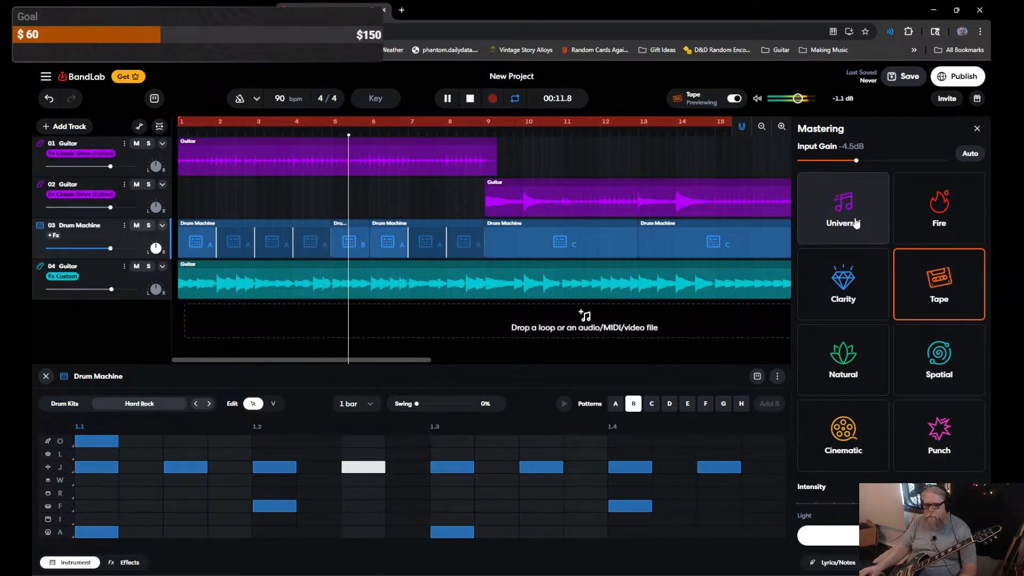
{"action": "key", "text": "space"}
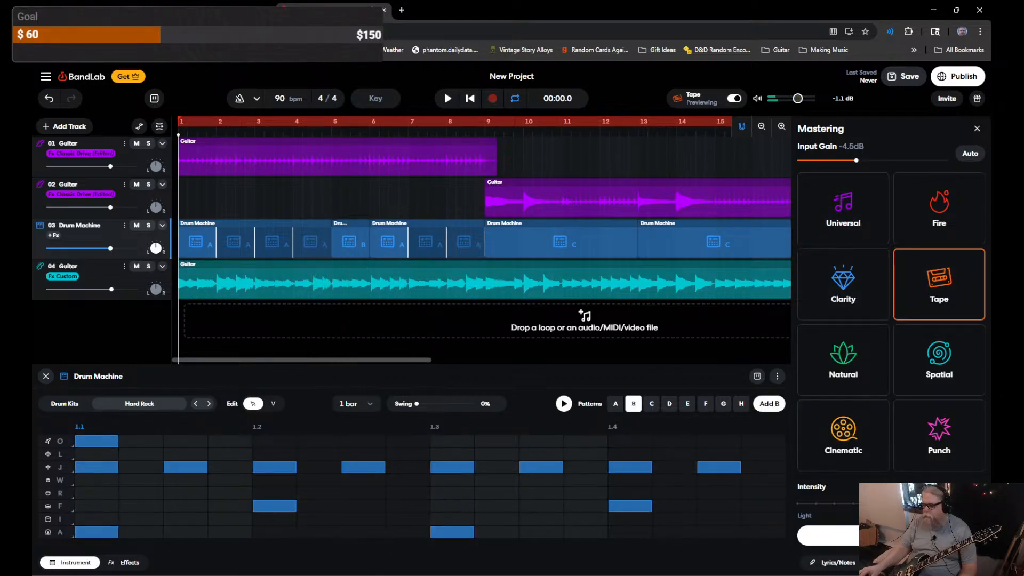
{"action": "left_click", "coordinate": [890, 535]}
{"action": "left_click_drag", "start_coordinate": [389, 359], "coordinate": [565, 361]}
{"action": "left_click", "coordinate": [564, 241]}
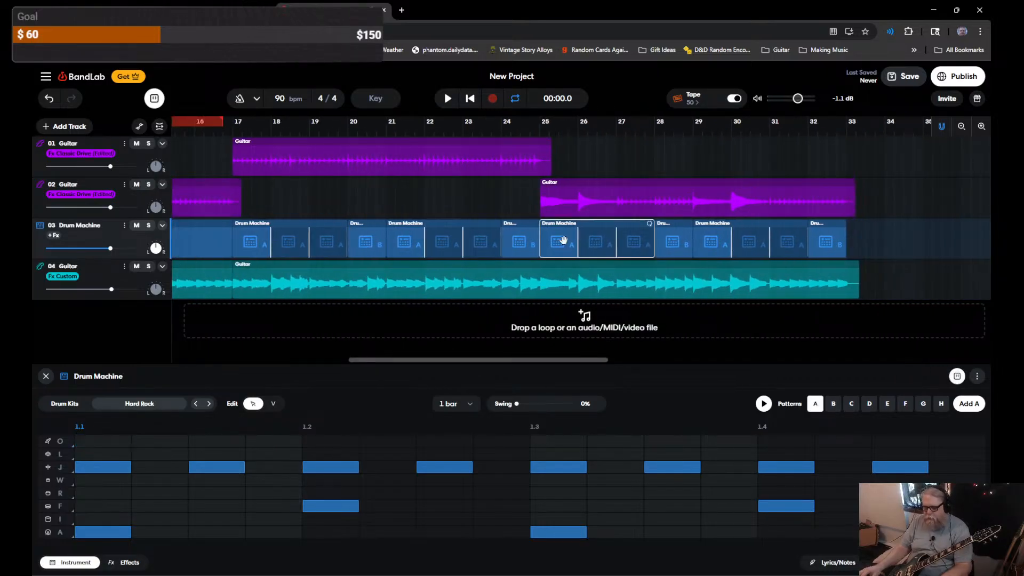
Step: Delete the drum clips at bar 25, bar 28, bars 29–31 and bar 32
{"action": "key", "text": "Delete"}
{"action": "left_click", "coordinate": [664, 241]}
{"action": "key", "text": "Delete"}
{"action": "left_click", "coordinate": [714, 242]}
{"action": "key", "text": "Delete"}
{"action": "left_click", "coordinate": [826, 242]}
{"action": "key", "text": "Delete"}
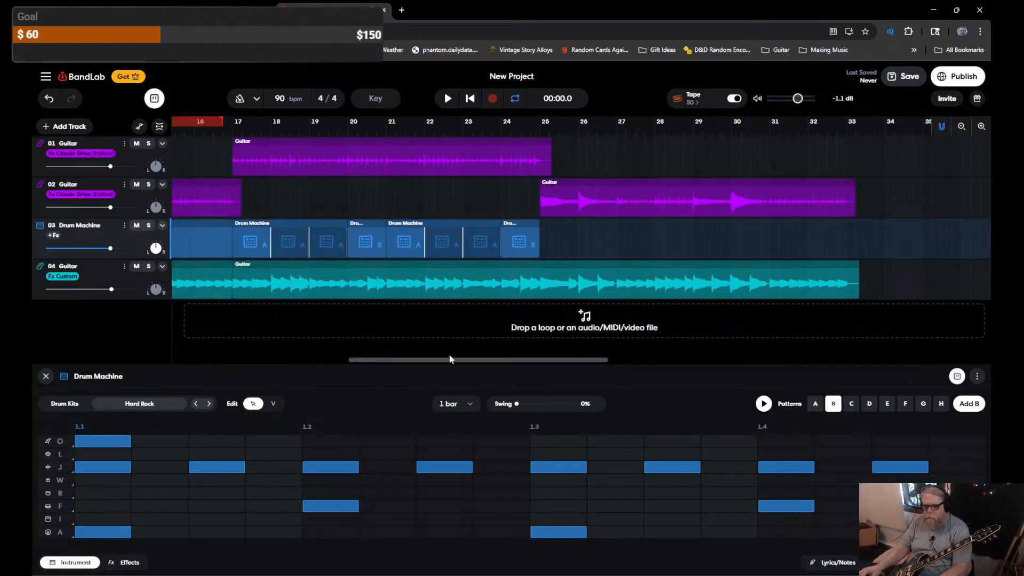
Step: Choose drum pattern C and add 4-bar clips at bars 25 and 29
{"action": "left_click", "coordinate": [851, 403]}
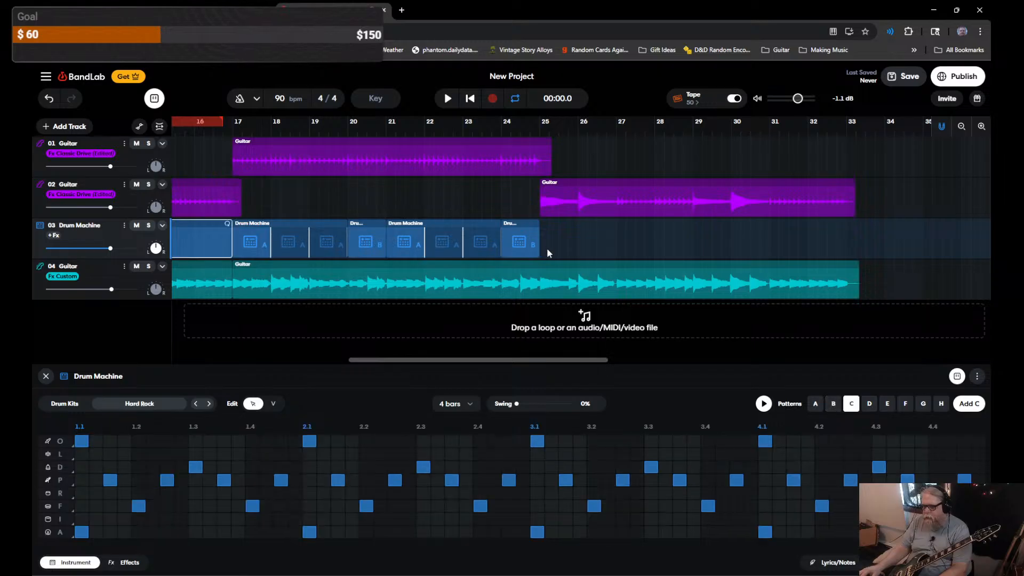
{"action": "double_click", "coordinate": [542, 237]}
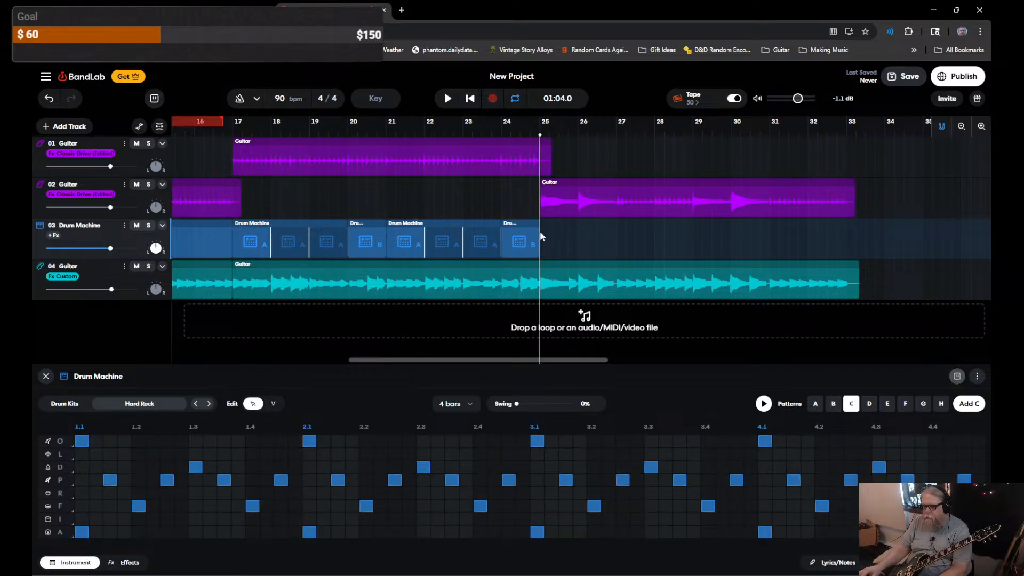
{"action": "double_click", "coordinate": [694, 237]}
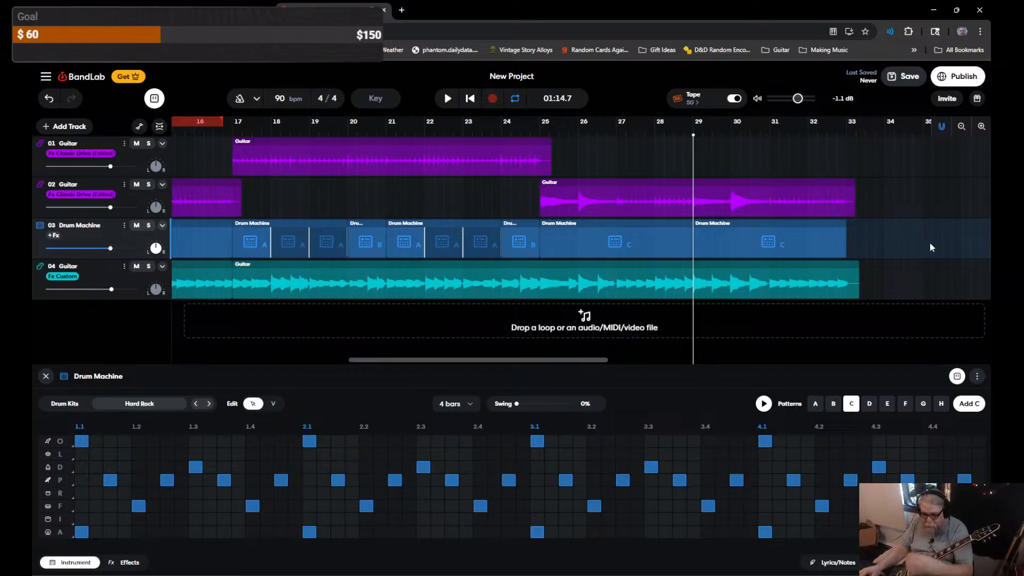
Step: Play back the new pattern C section from bar 29, then return the playhead to the start
{"action": "key", "text": "space"}
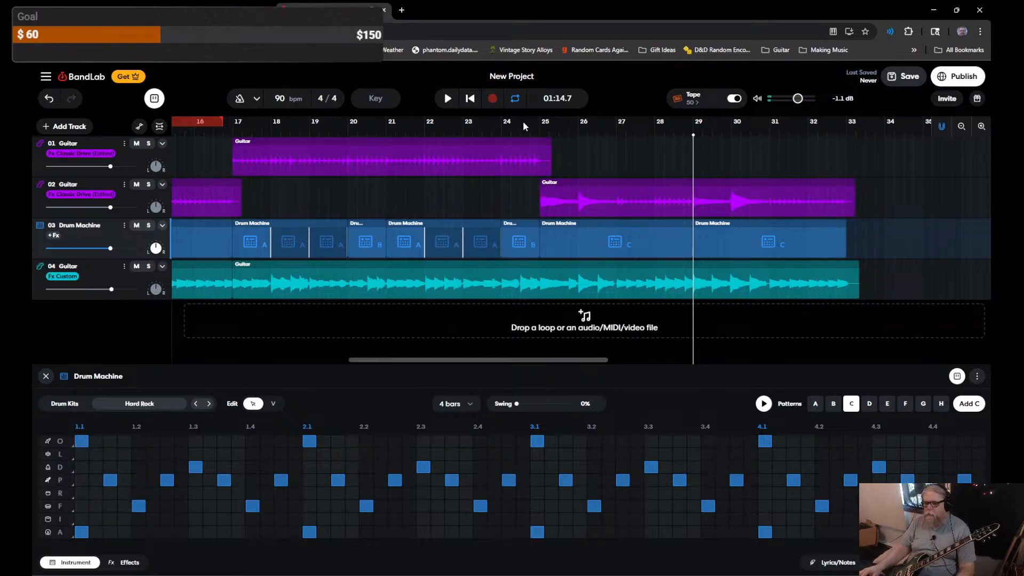
{"action": "left_click", "coordinate": [447, 98]}
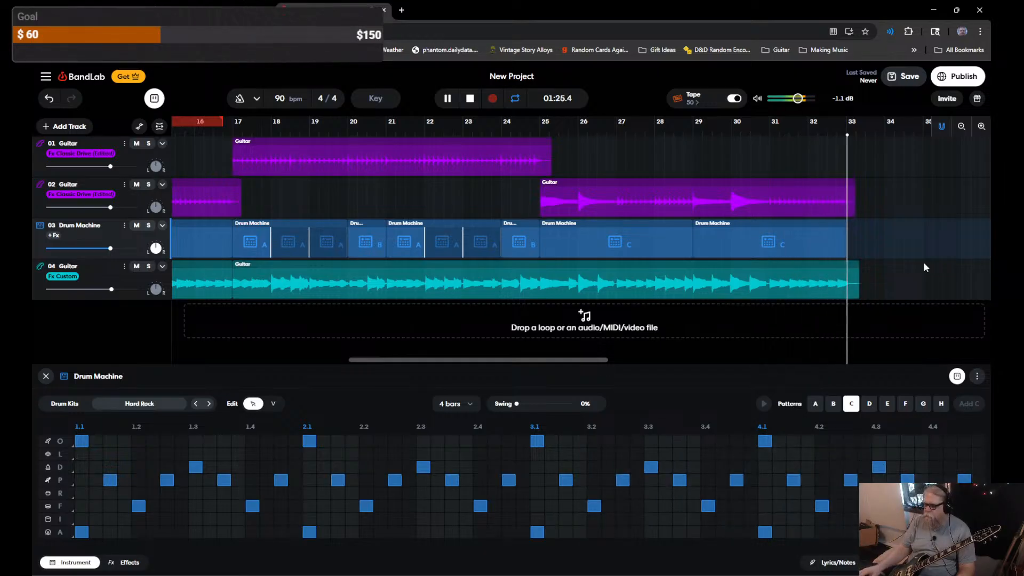
{"action": "key", "text": "space"}
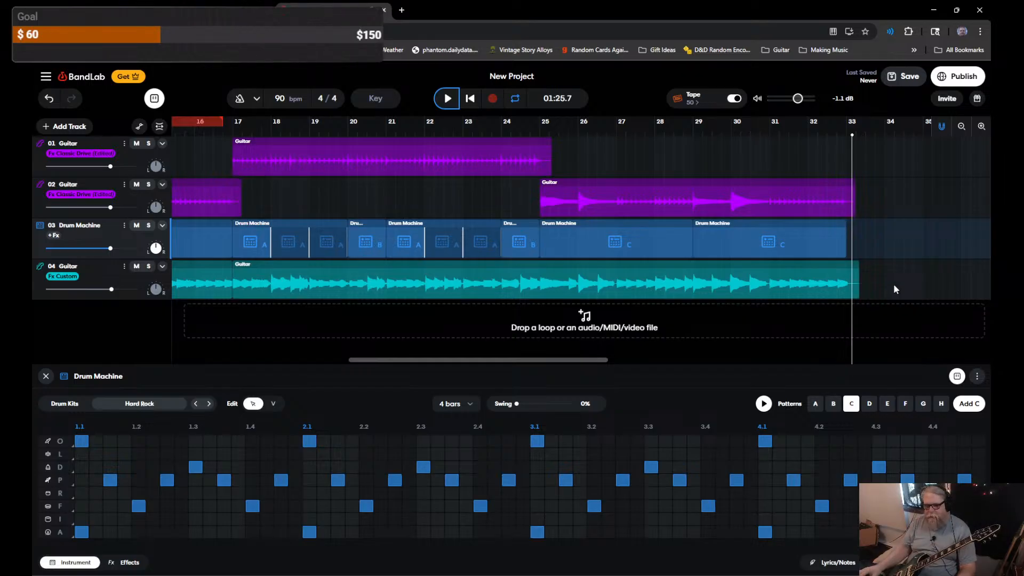
{"action": "left_click", "coordinate": [158, 317]}
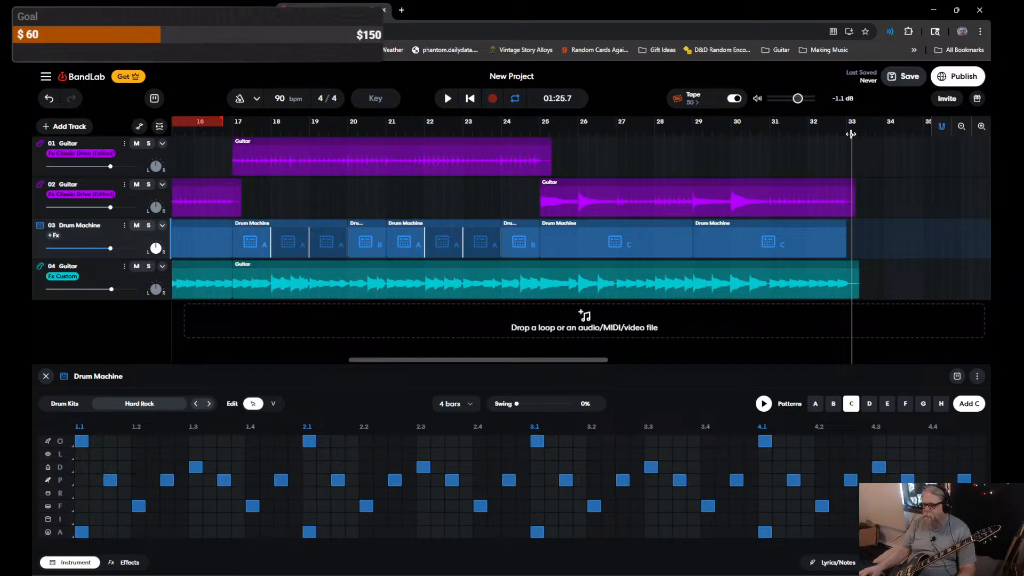
{"action": "left_click_drag", "start_coordinate": [851, 134], "coordinate": [178, 135]}
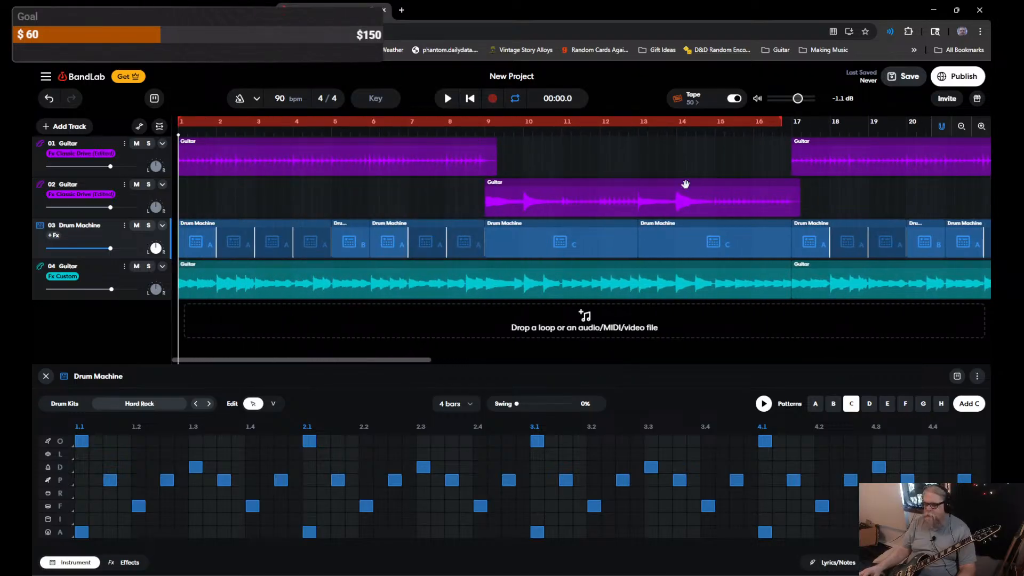
{"action": "left_click", "coordinate": [505, 79]}
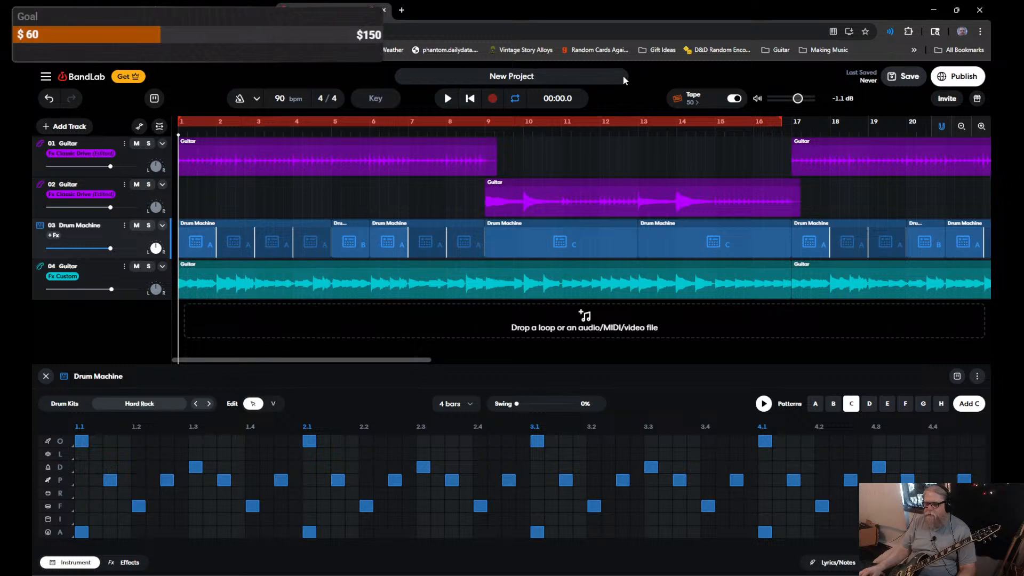
Step: Replace the 'New Project' title with BDX and save the project
{"action": "left_click_drag", "start_coordinate": [549, 80], "coordinate": [445, 75]}
{"action": "key", "text": "BackSpace"}
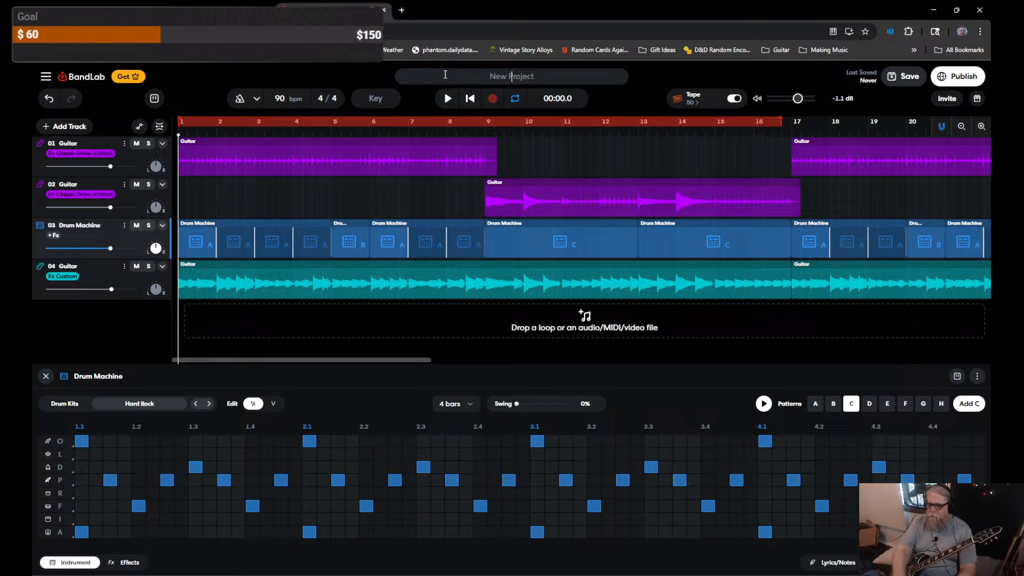
{"action": "type", "text": "BDX"}
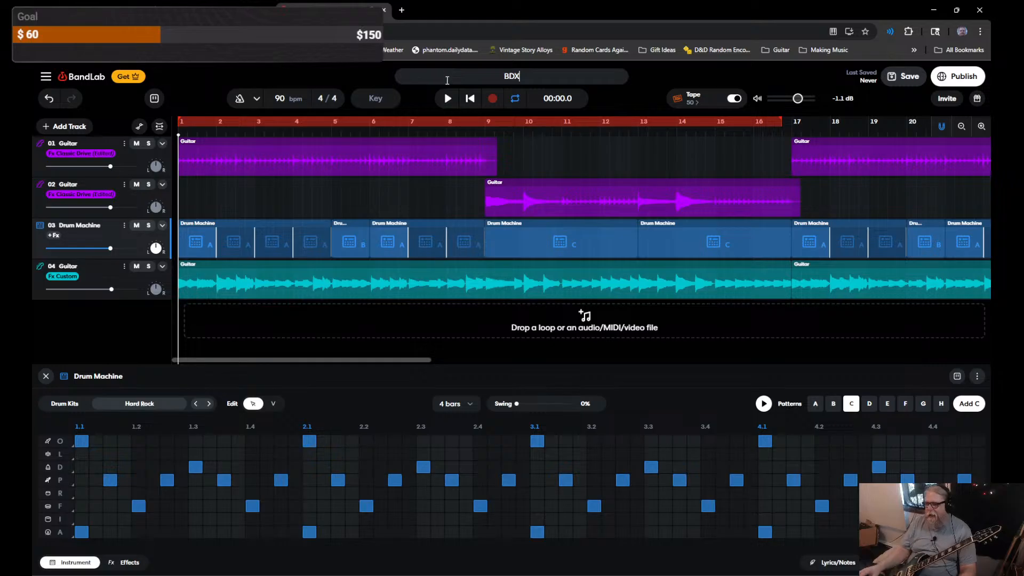
{"action": "left_click", "coordinate": [901, 78]}
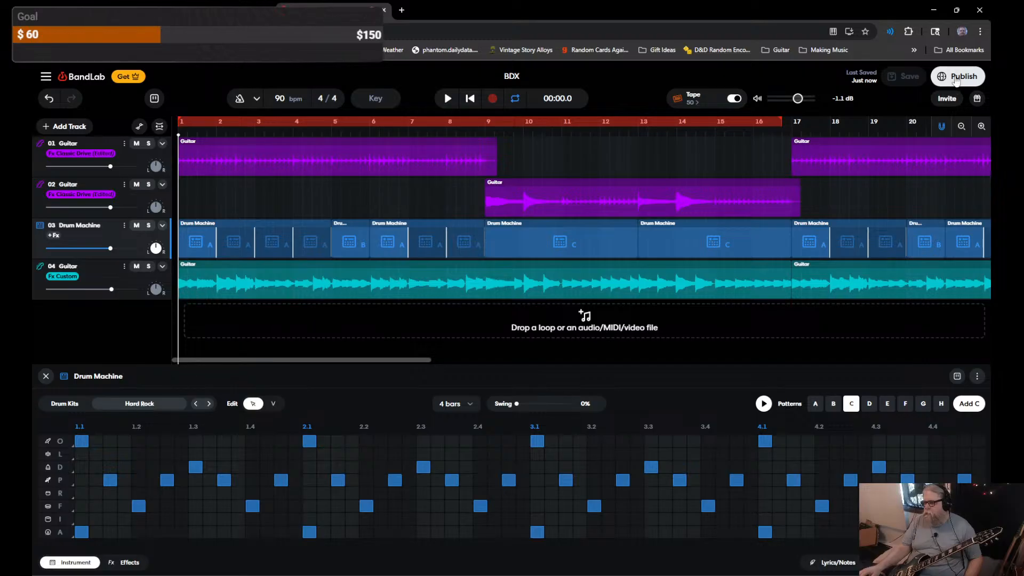
Step: Download the Mastered mixdown as the 14.7MB 16-bit WAV, then open a new browser tab
{"action": "left_click", "coordinate": [47, 78]}
{"action": "mouse_move", "coordinate": [74, 137]}
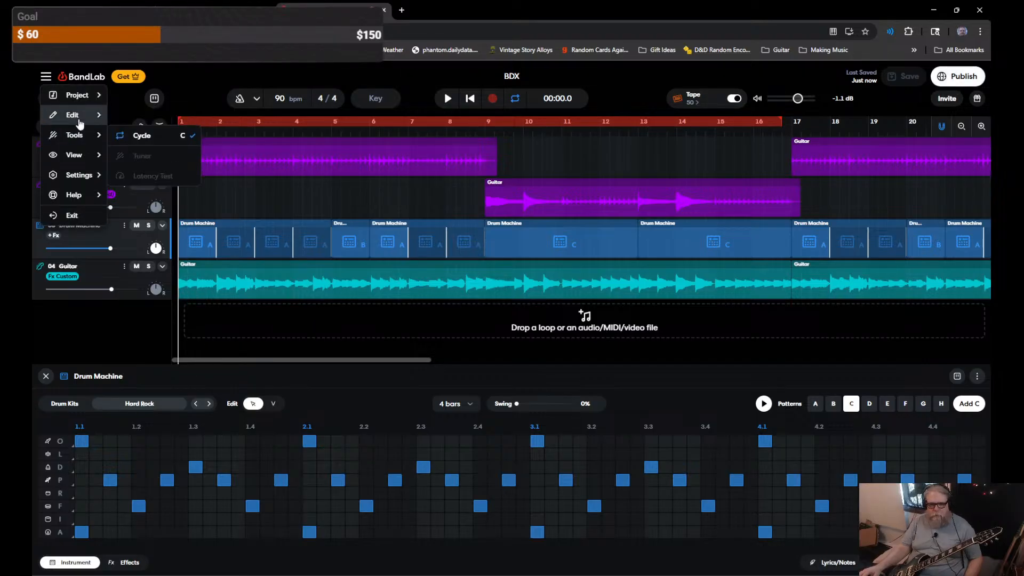
{"action": "mouse_move", "coordinate": [85, 99]}
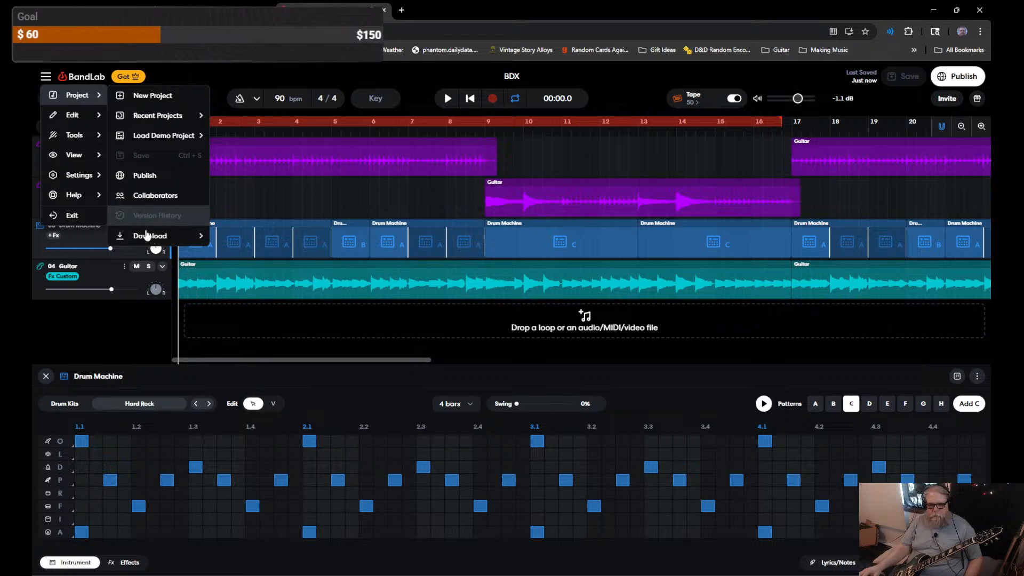
{"action": "mouse_move", "coordinate": [145, 236]}
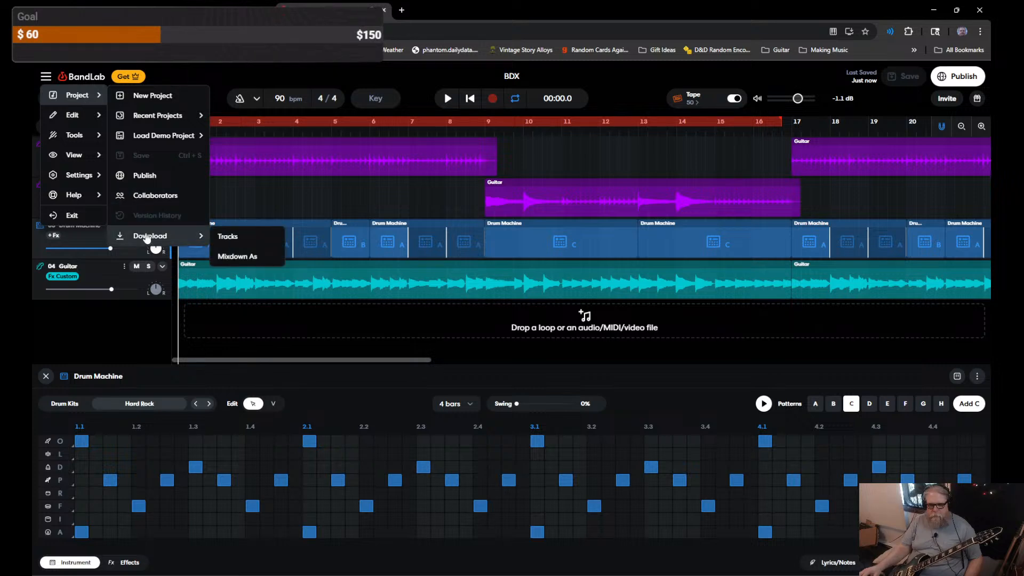
{"action": "left_click", "coordinate": [238, 256]}
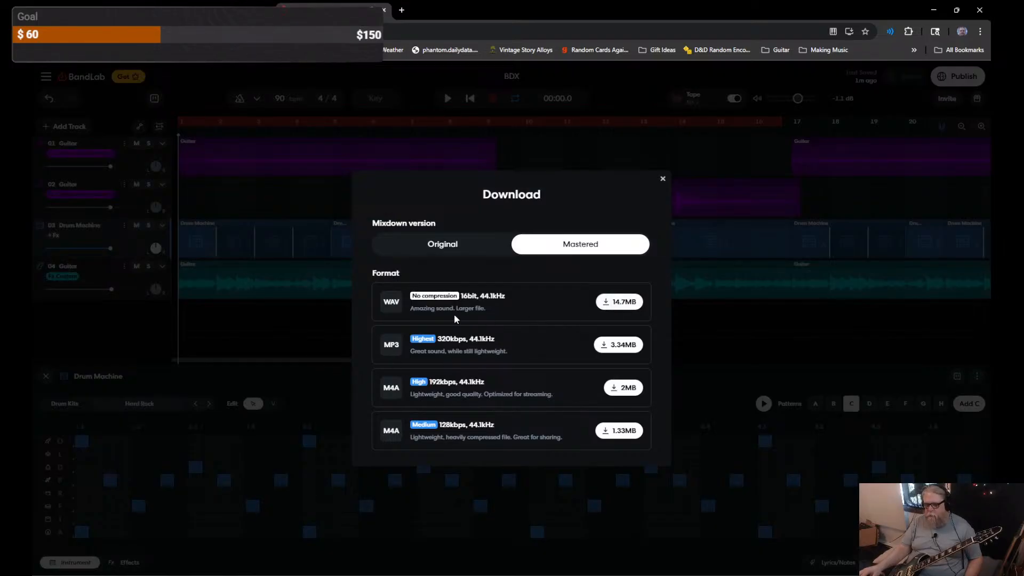
{"action": "left_click", "coordinate": [621, 303]}
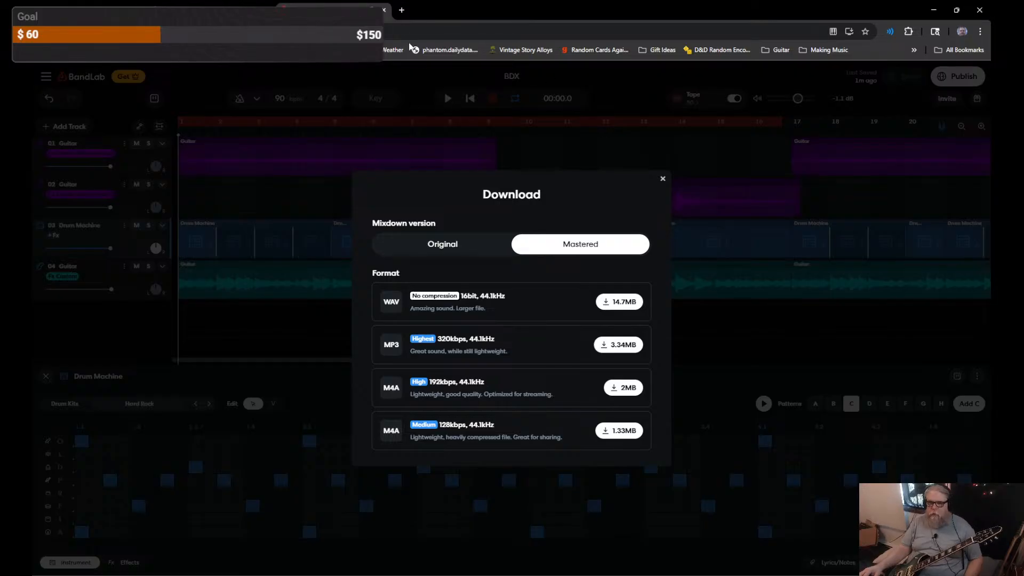
{"action": "left_click", "coordinate": [401, 10]}
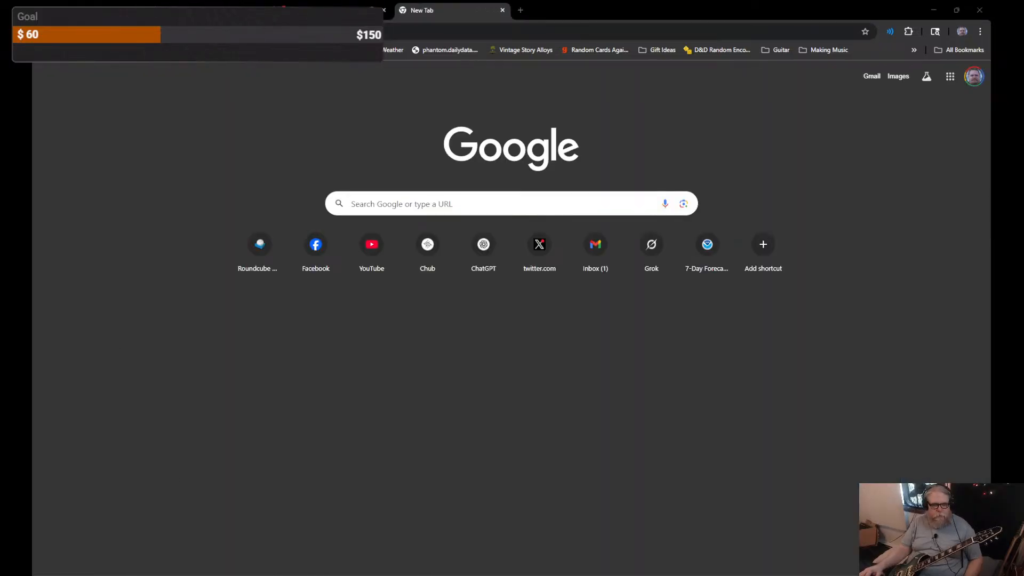
Step: Open the downloaded BDX.wav in the new tab and close the BandLab tab
{"action": "left_click_drag", "start_coordinate": [0, 373], "coordinate": [458, 398]}
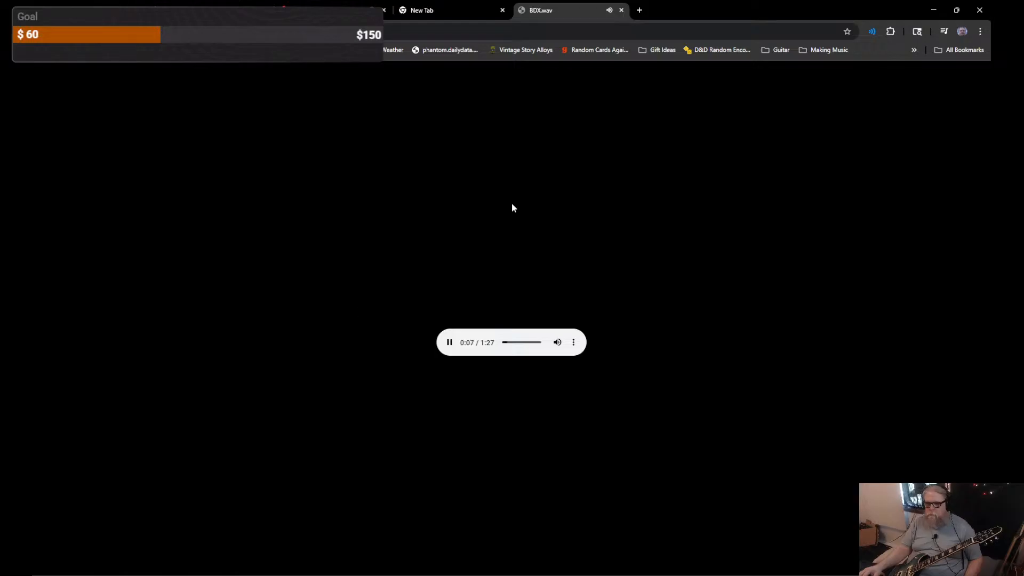
{"action": "left_click", "coordinate": [347, 9]}
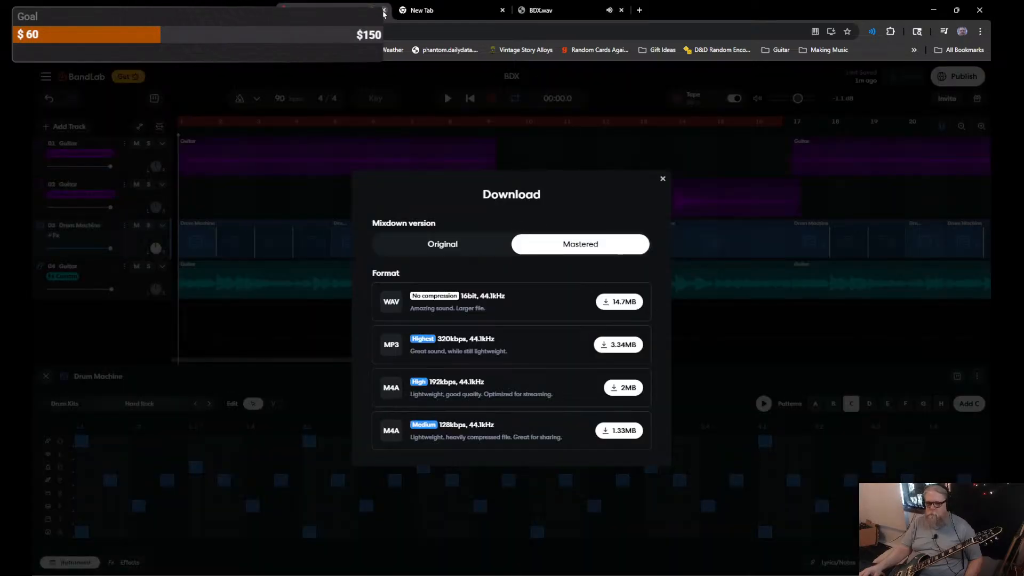
{"action": "left_click", "coordinate": [385, 10]}
{"action": "left_click", "coordinate": [418, 10]}
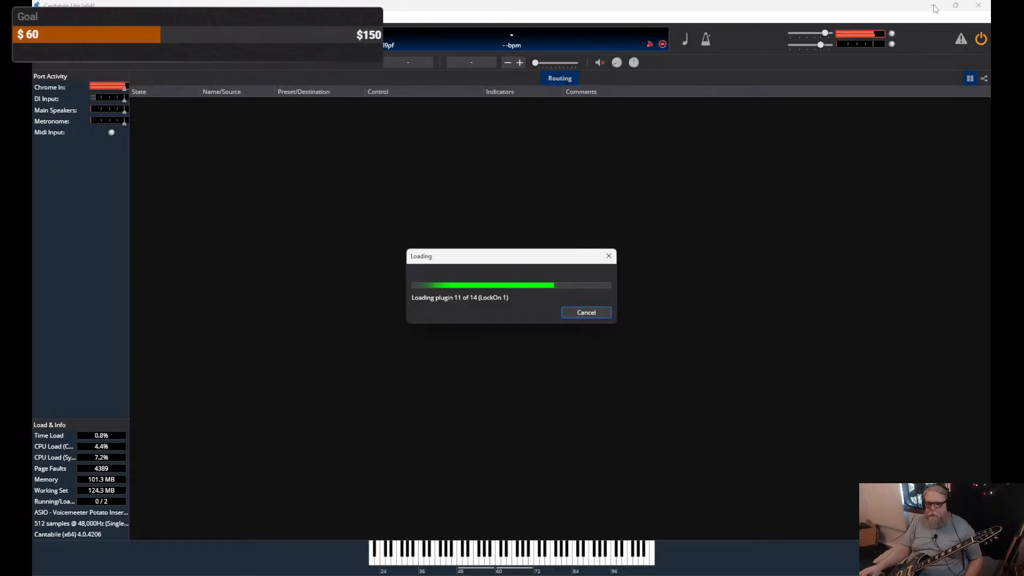
Step: Pause BDX.wav and rewind its player to 0:00
{"action": "left_click", "coordinate": [934, 8]}
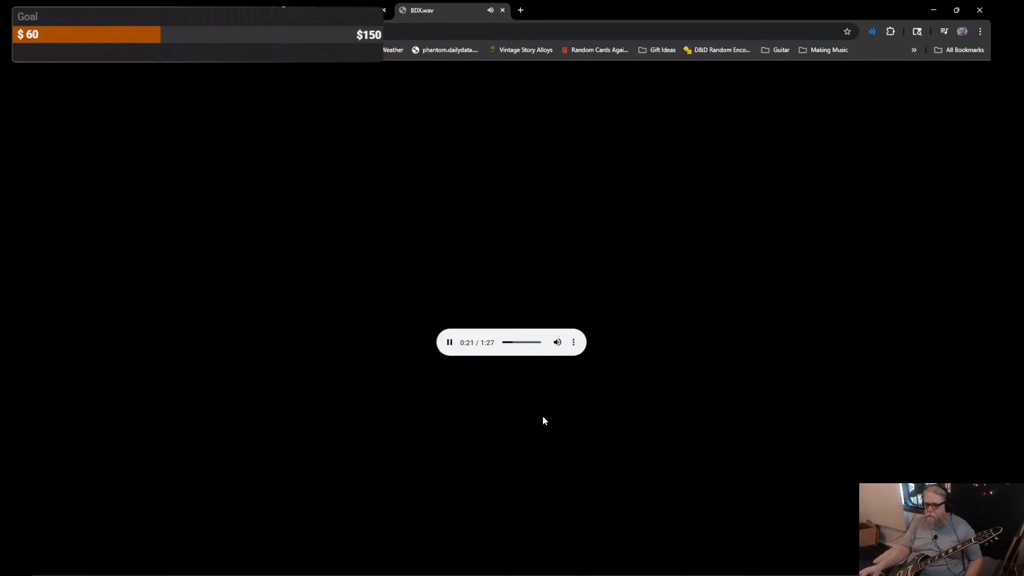
{"action": "left_click", "coordinate": [449, 343]}
{"action": "left_click_drag", "start_coordinate": [513, 342], "coordinate": [502, 343]}
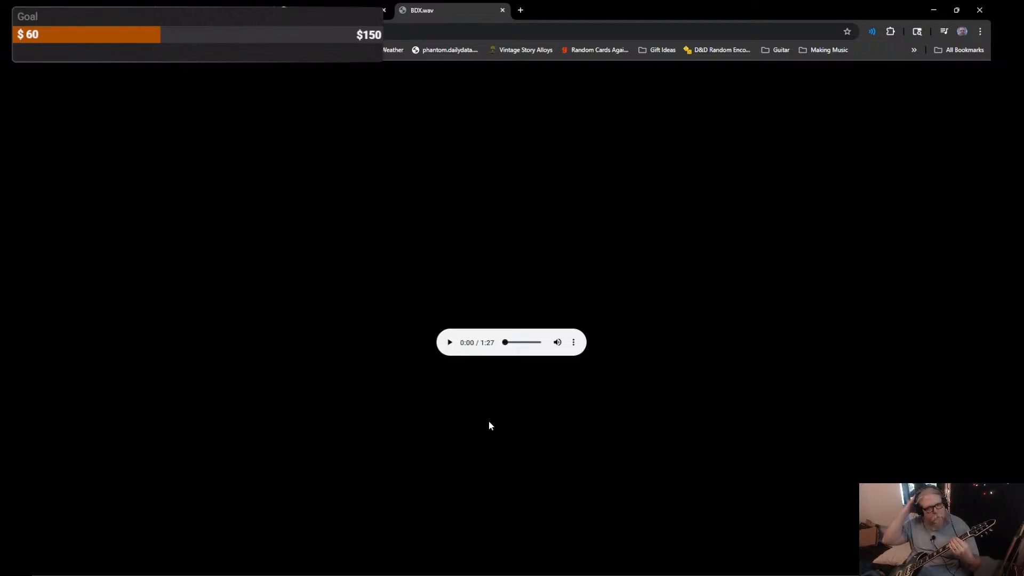
Step: Play BDX.wav from the beginning through to its end at 1:27
{"action": "left_click", "coordinate": [450, 342]}
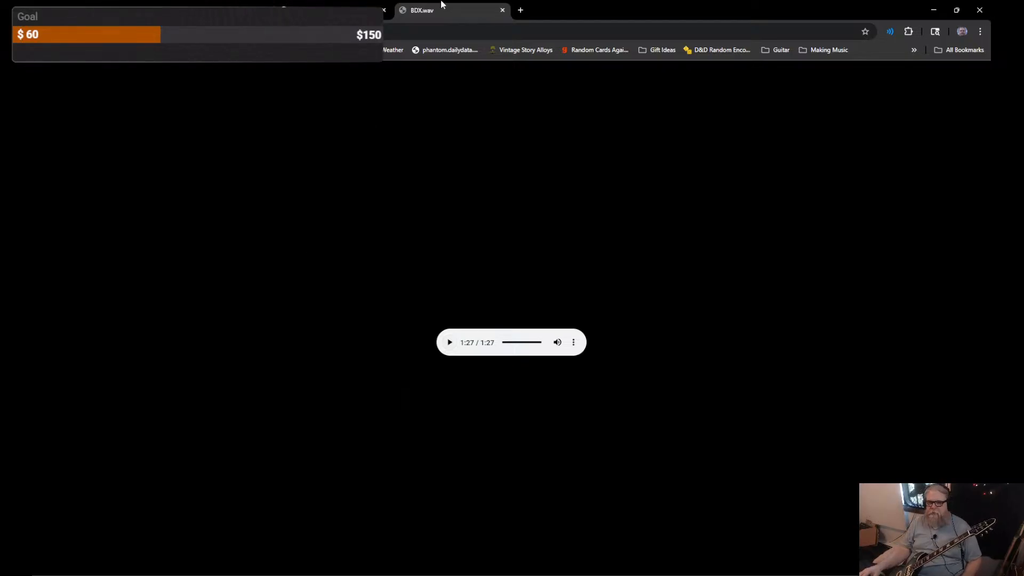
Step: Close the BDX.wav and blank tabs and follow the 'Submit your backing track!' link
{"action": "left_click", "coordinate": [502, 10]}
{"action": "left_click", "coordinate": [384, 10]}
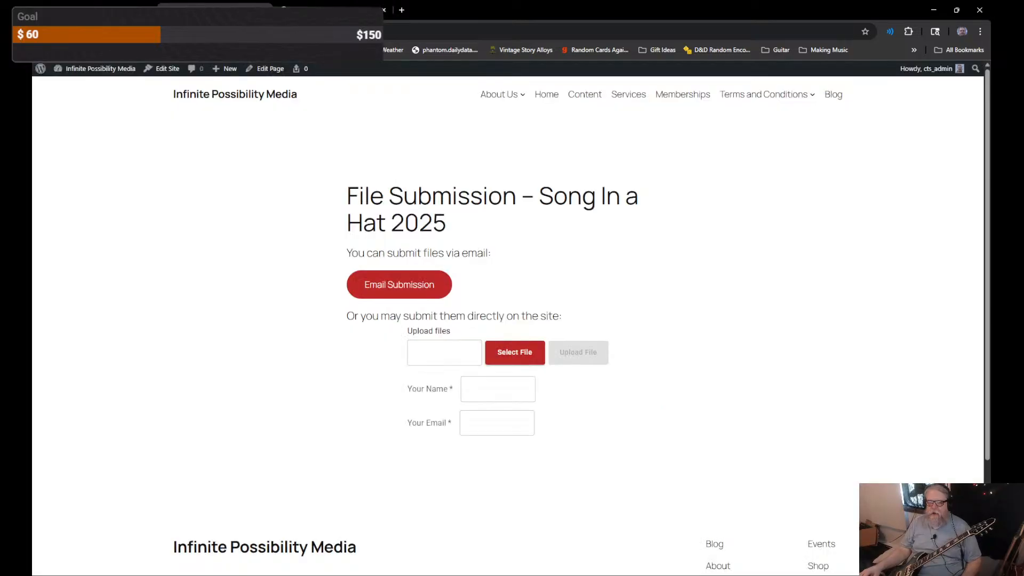
{"action": "scroll", "coordinate": [250, 320], "scroll_direction": "up", "scroll_amount": 10}
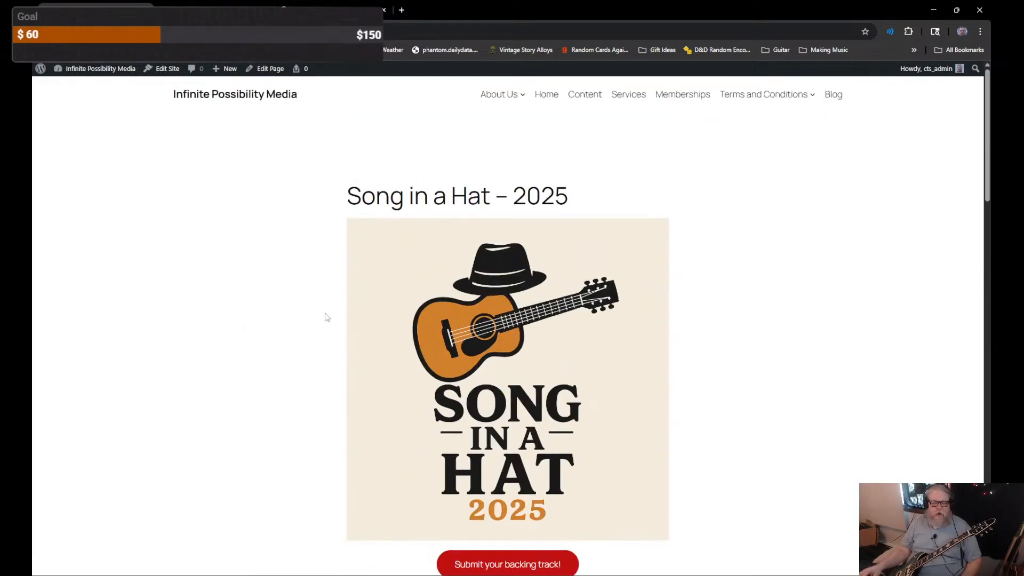
{"action": "scroll", "coordinate": [327, 317], "scroll_direction": "down", "scroll_amount": 2}
{"action": "scroll", "coordinate": [327, 317], "scroll_direction": "up", "scroll_amount": 2}
{"action": "left_click", "coordinate": [235, 32]}
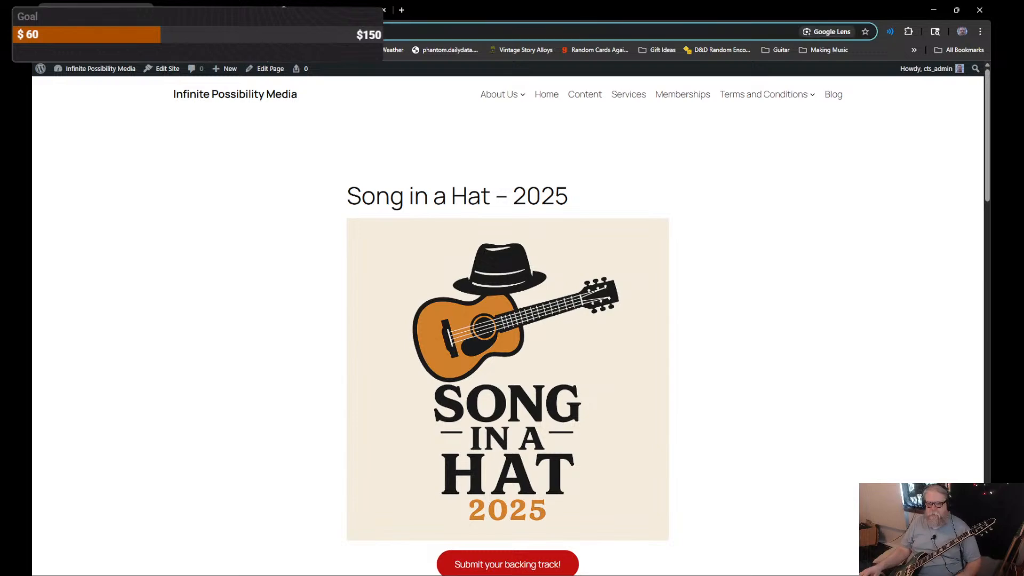
Step: Drop BDX.wav on the upload box, stop its accidental playback, and return to File Submission
{"action": "key", "text": "alt+Tab"}
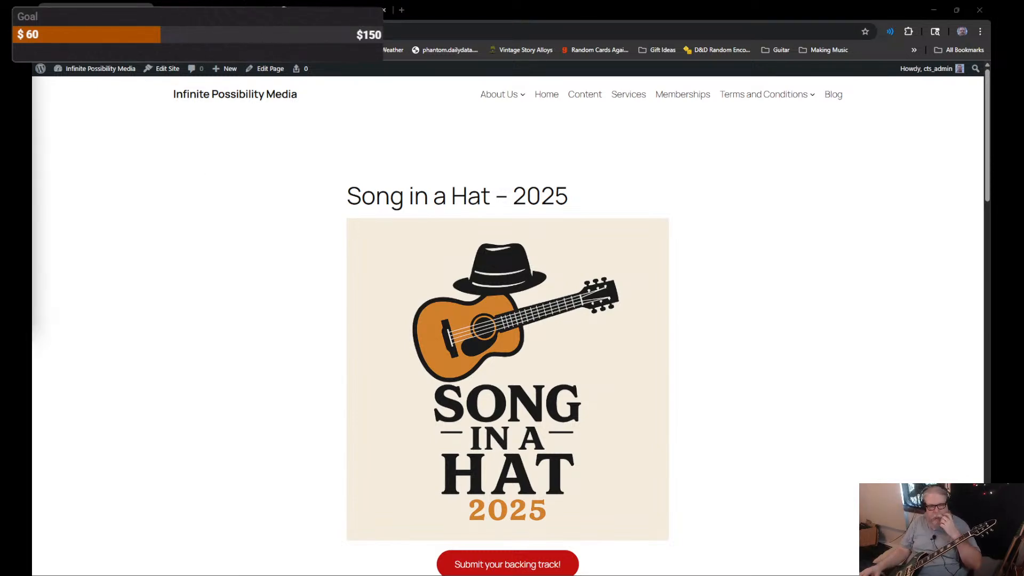
{"action": "left_click", "coordinate": [253, 323]}
{"action": "scroll", "coordinate": [248, 323], "scroll_direction": "down", "scroll_amount": 5}
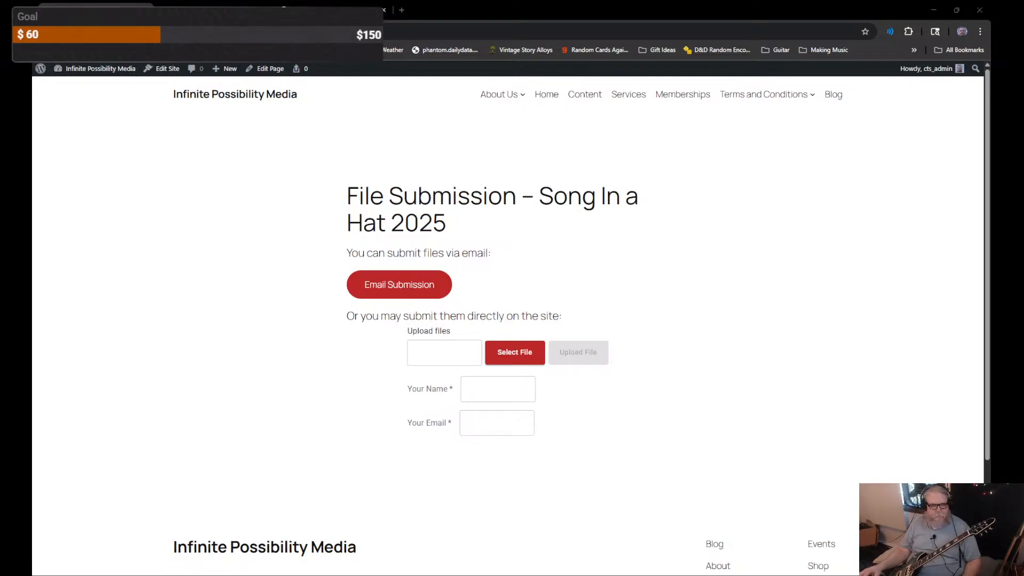
{"action": "left_click_drag", "start_coordinate": [169, 513], "coordinate": [460, 355]}
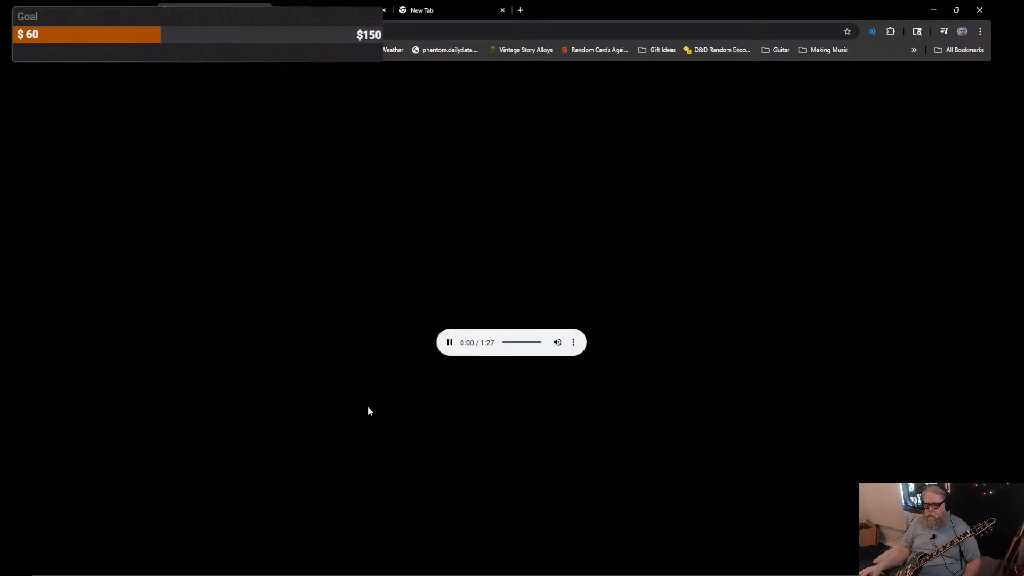
{"action": "left_click", "coordinate": [450, 342]}
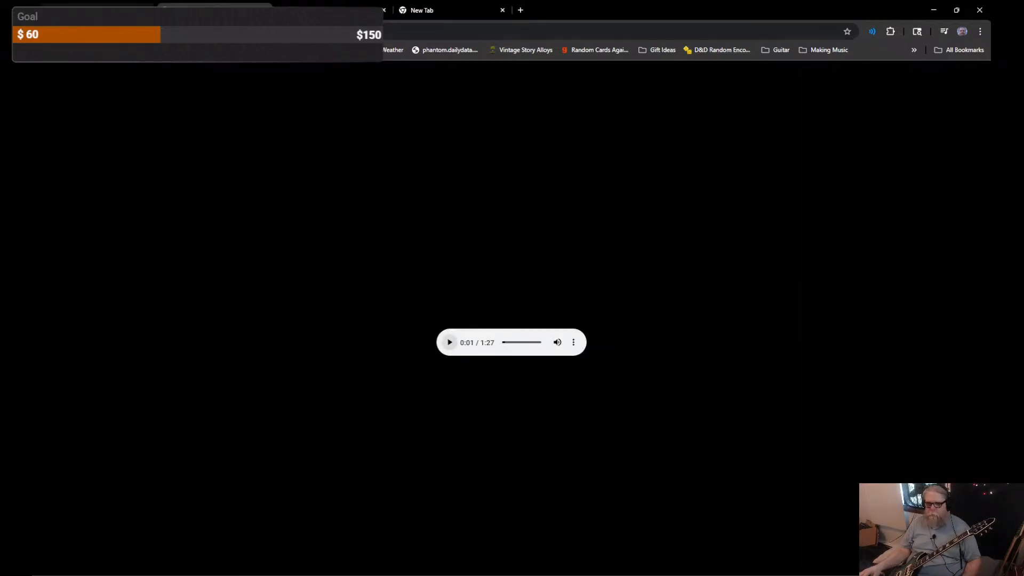
{"action": "left_click", "coordinate": [103, 4]}
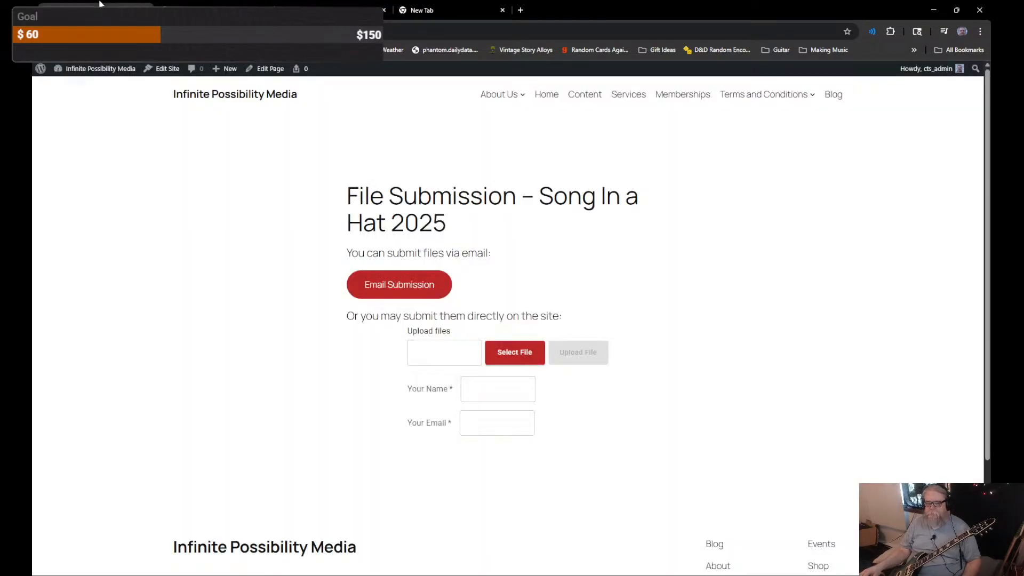
Step: Attach BDX.wav, enter the submitter's name and e-mail address, and upload the file
{"action": "left_click", "coordinate": [502, 351]}
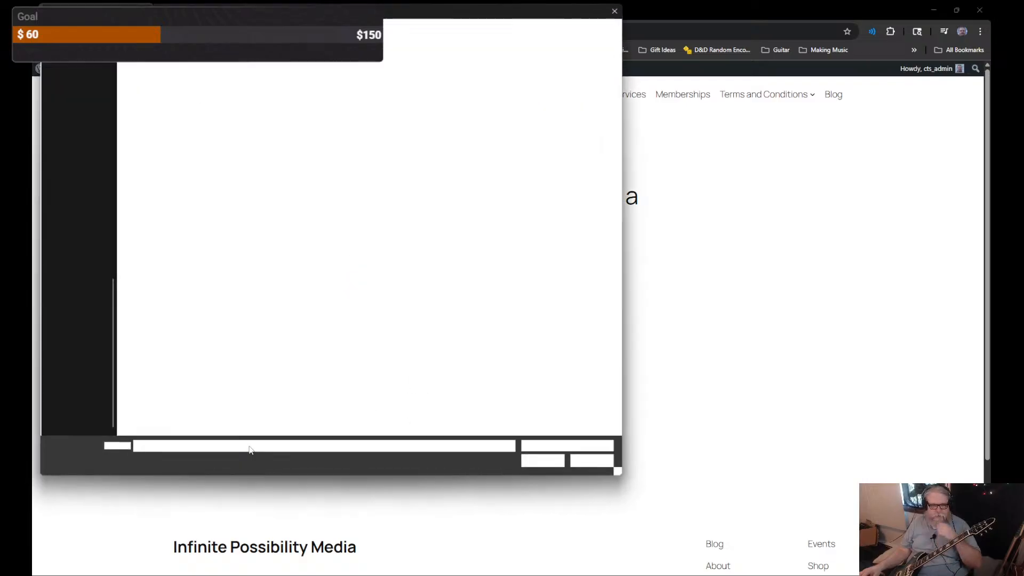
{"action": "double_click", "coordinate": [143, 94]}
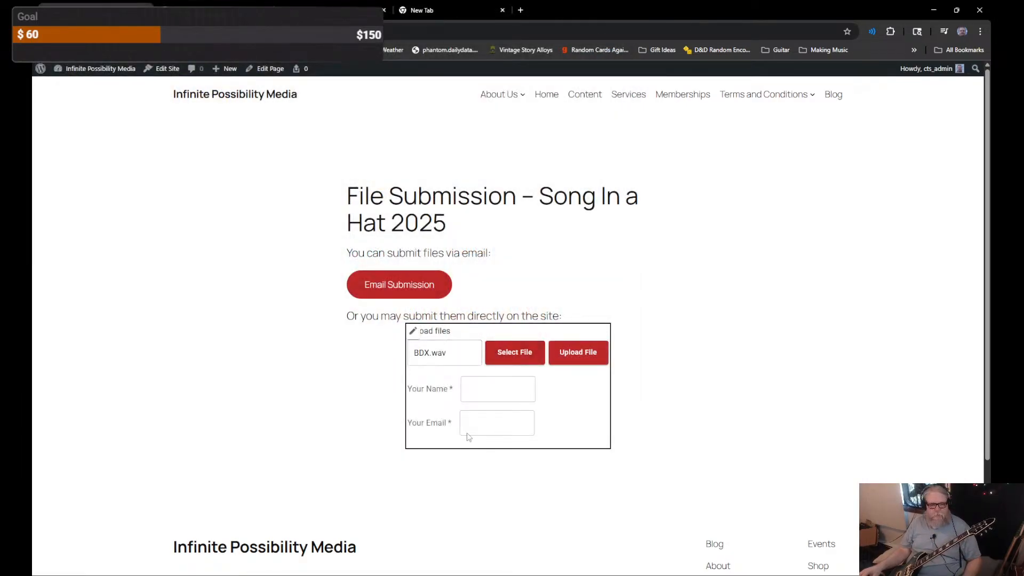
{"action": "left_click", "coordinate": [488, 392]}
{"action": "type", "text": "TheUbie"}
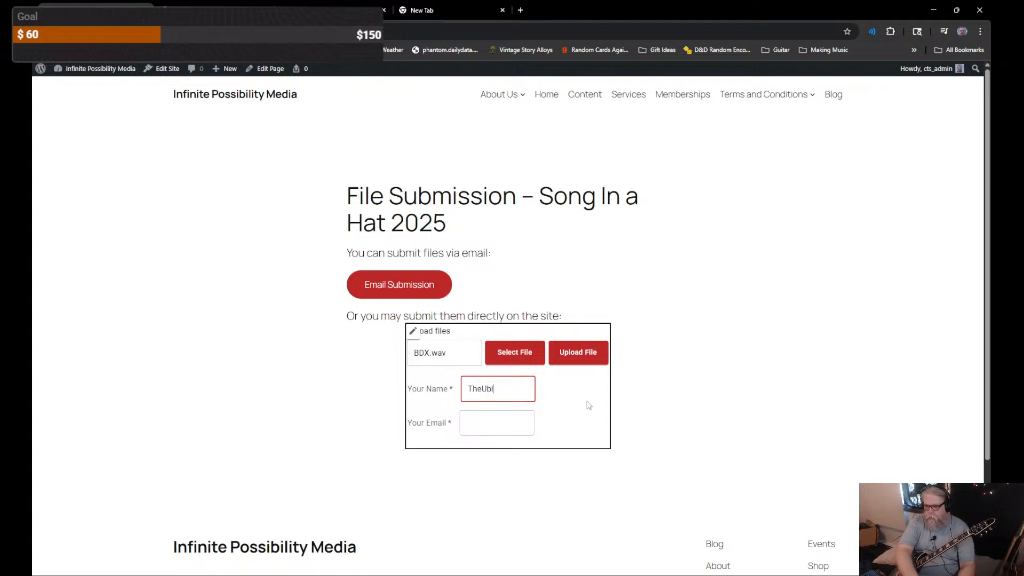
{"action": "key", "text": "Tab"}
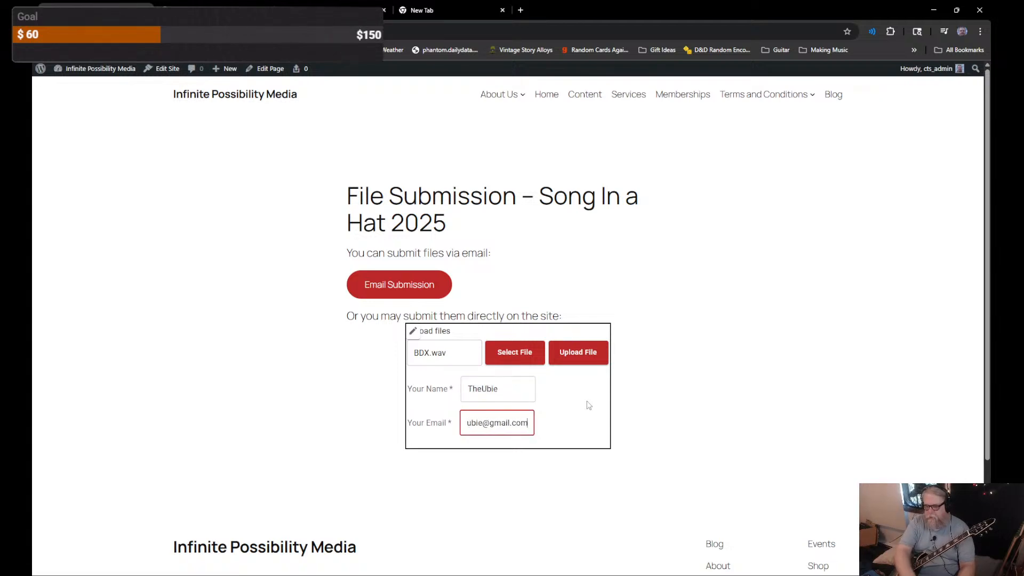
{"action": "left_click", "coordinate": [582, 351]}
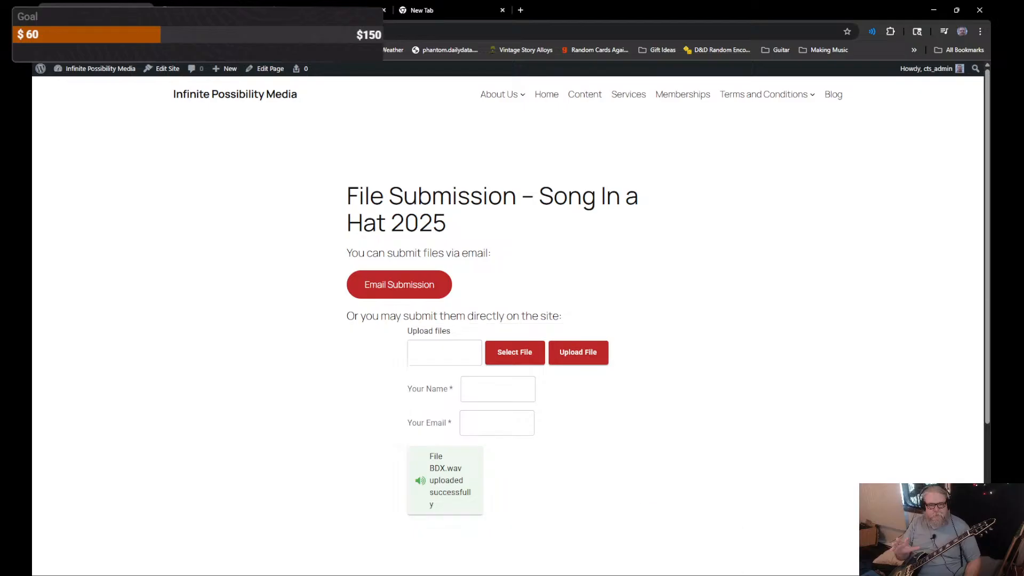
{"action": "key", "text": "alt+Tab"}
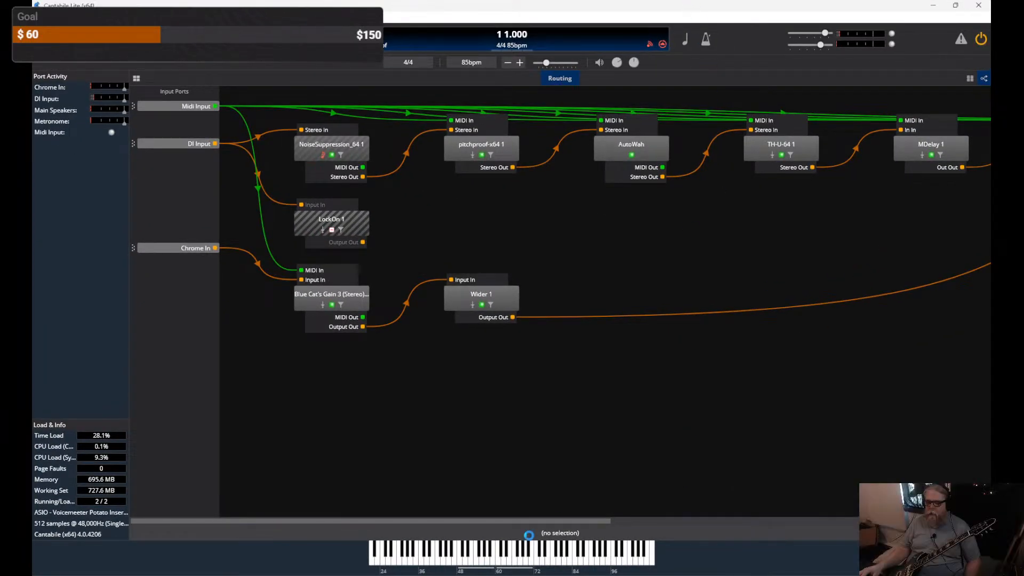
Step: Switch from Cantabile back to the Chrome submission page
{"action": "key", "text": "alt+Tab"}
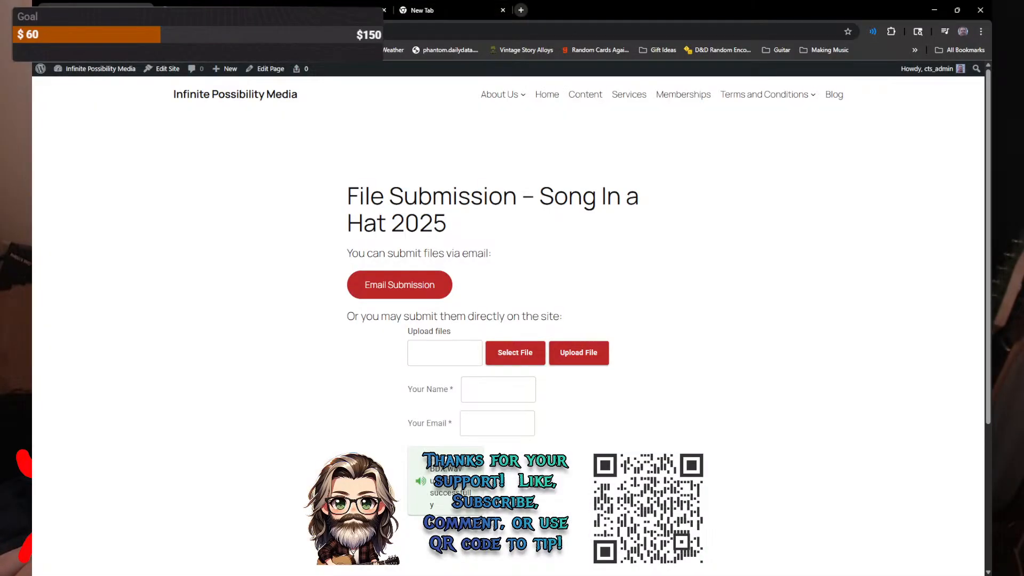
Step: Search Google for 'just do' and open the 'Just Do It' motivational speech video
{"action": "key", "text": "ctrl+t"}
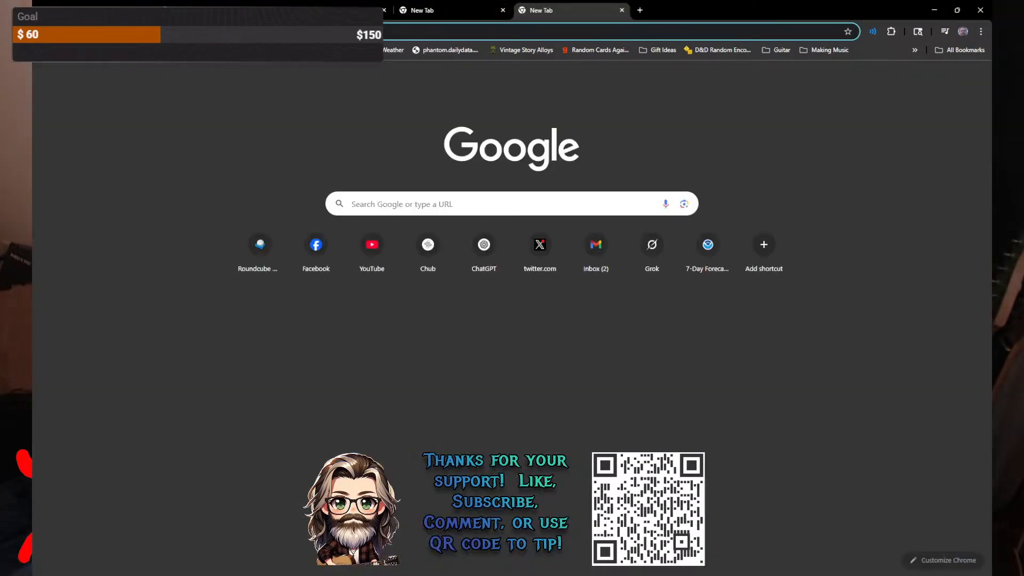
{"action": "type", "text": "just do"}
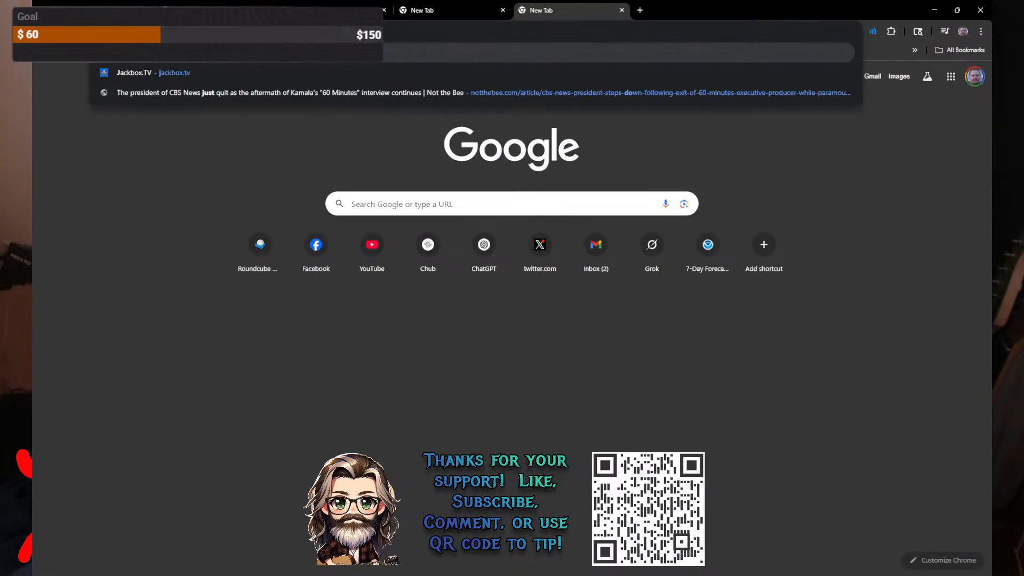
{"action": "key", "text": "Return"}
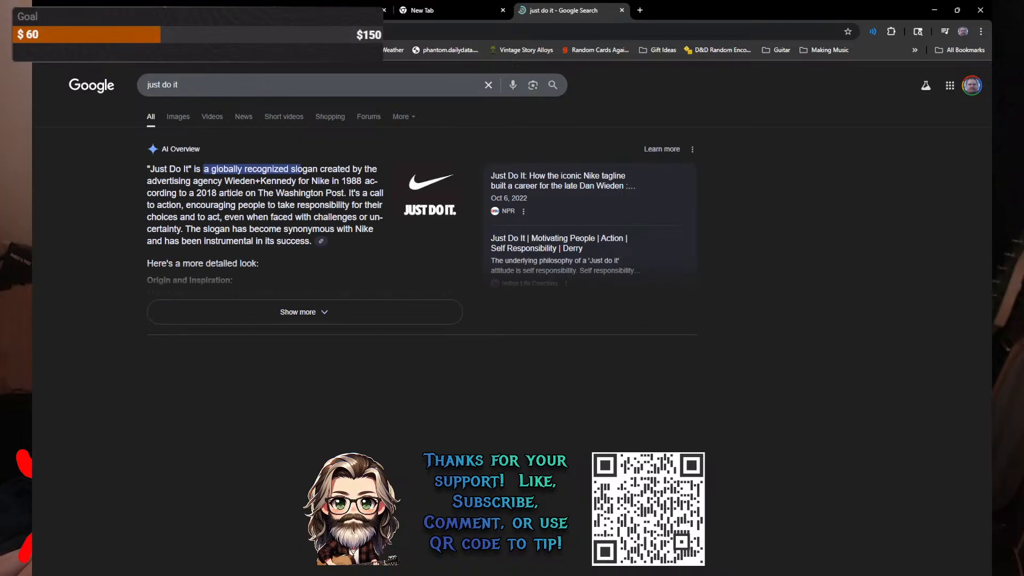
{"action": "left_click", "coordinate": [212, 116]}
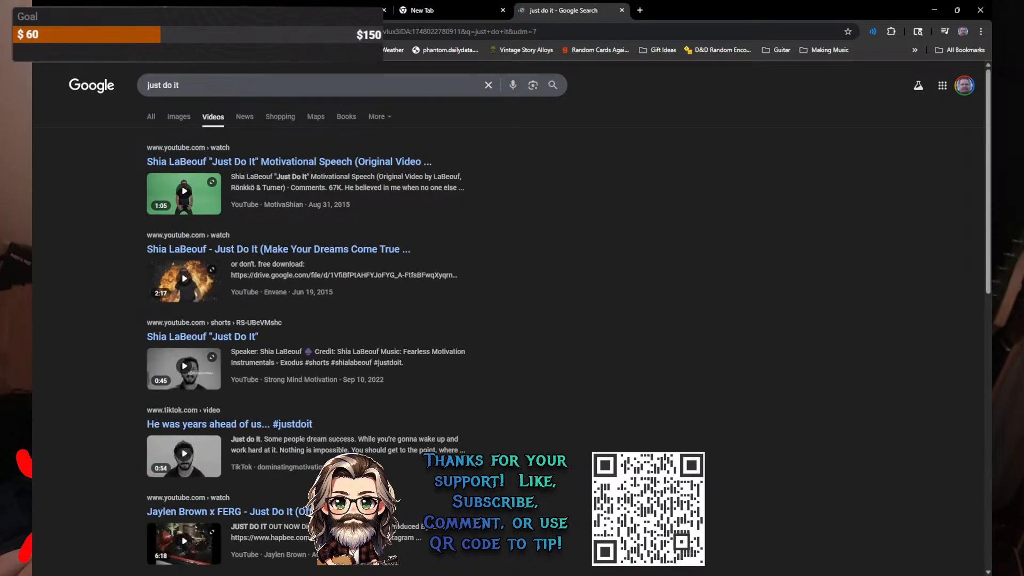
{"action": "left_click", "coordinate": [251, 162]}
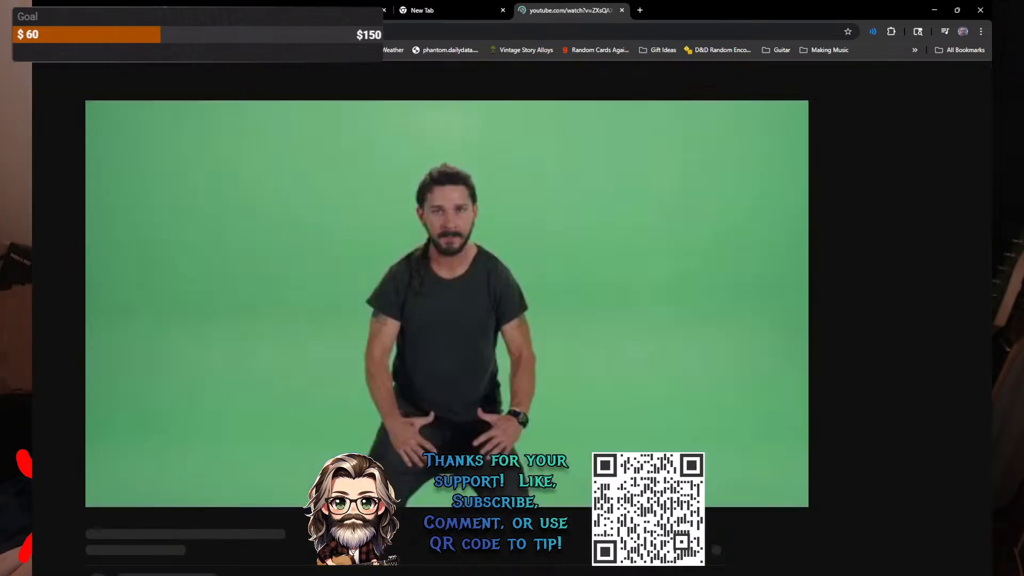